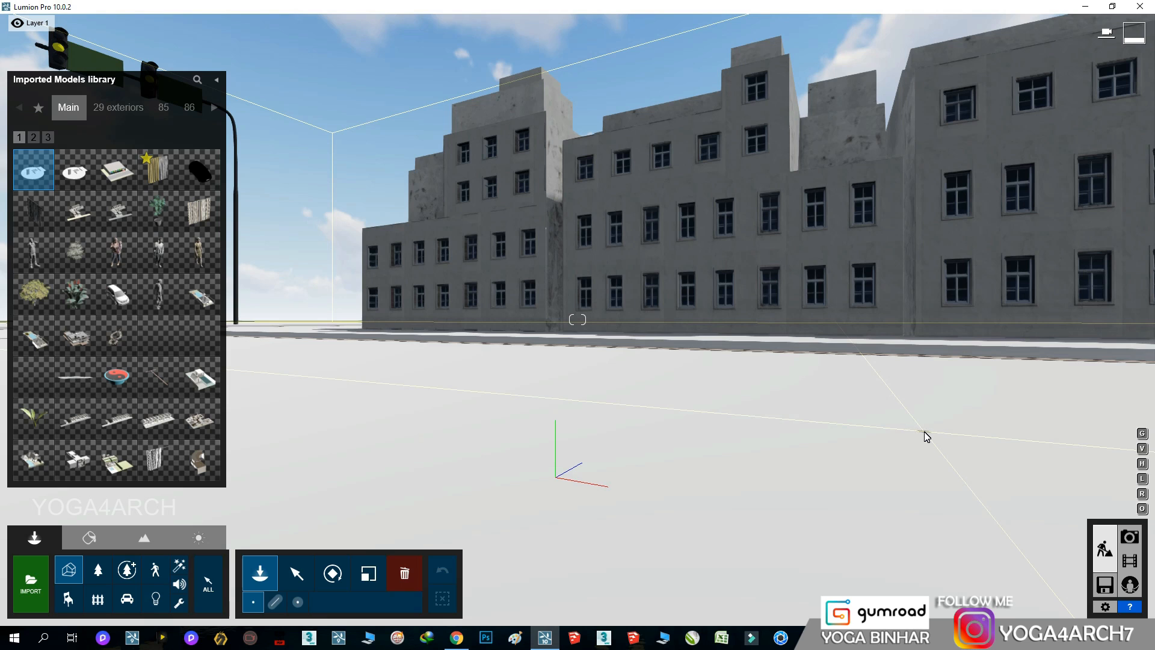
# Step: Bring the villa's front corner into view and switch from Build mode to Photo mode
pyautogui.press('d')
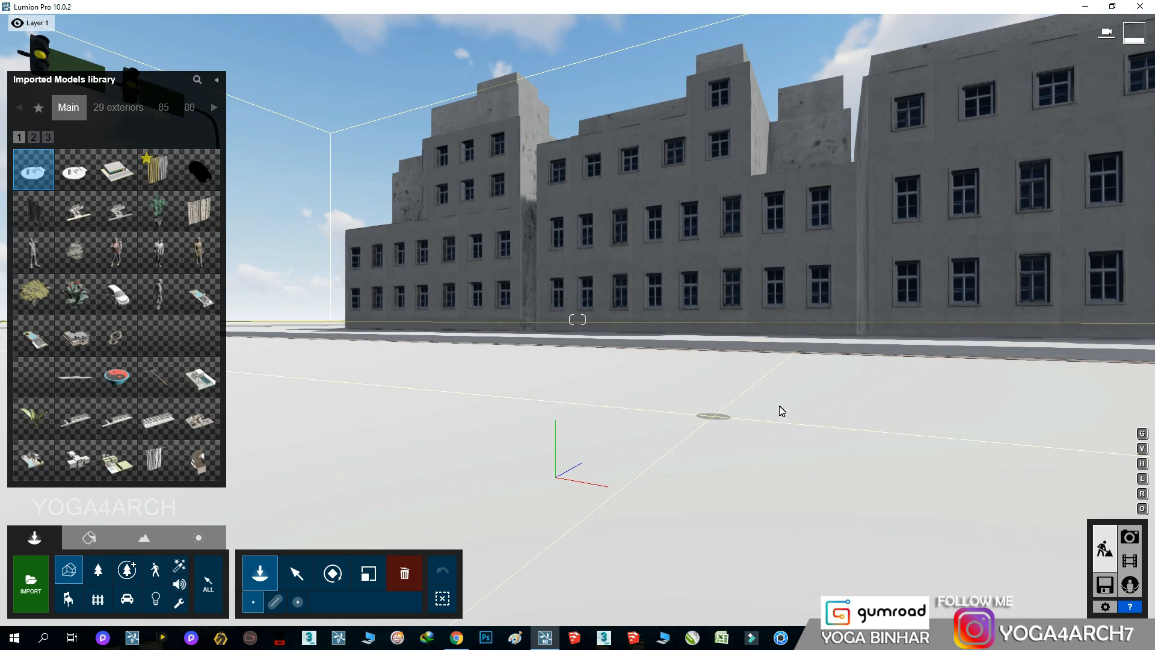
pyautogui.click(297, 574)
pyautogui.moveTo(680, 431); pyautogui.dragTo(722, 430, button='right')
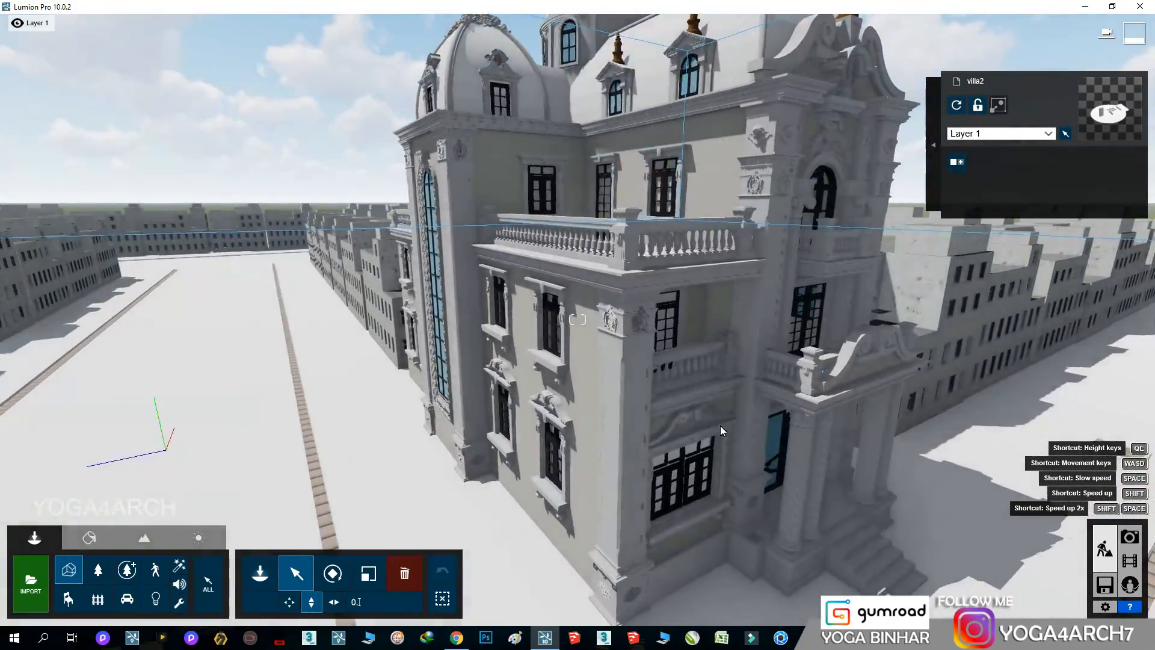
pyautogui.click(1130, 537)
pyautogui.press('e')
pyautogui.moveTo(679, 345); pyautogui.dragTo(679, 344, button='right')
pyautogui.press('s')
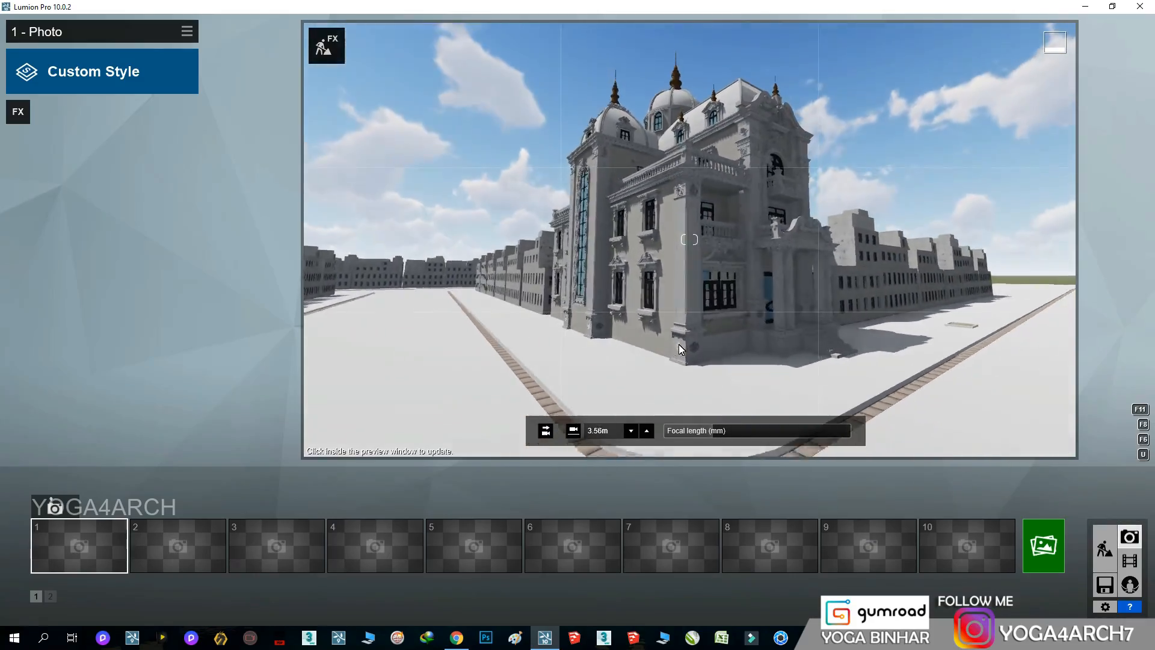
# Step: Reposition the photo camera on the villa's corner and set the focal length to about 31.9 mm
pyautogui.moveTo(819, 419)
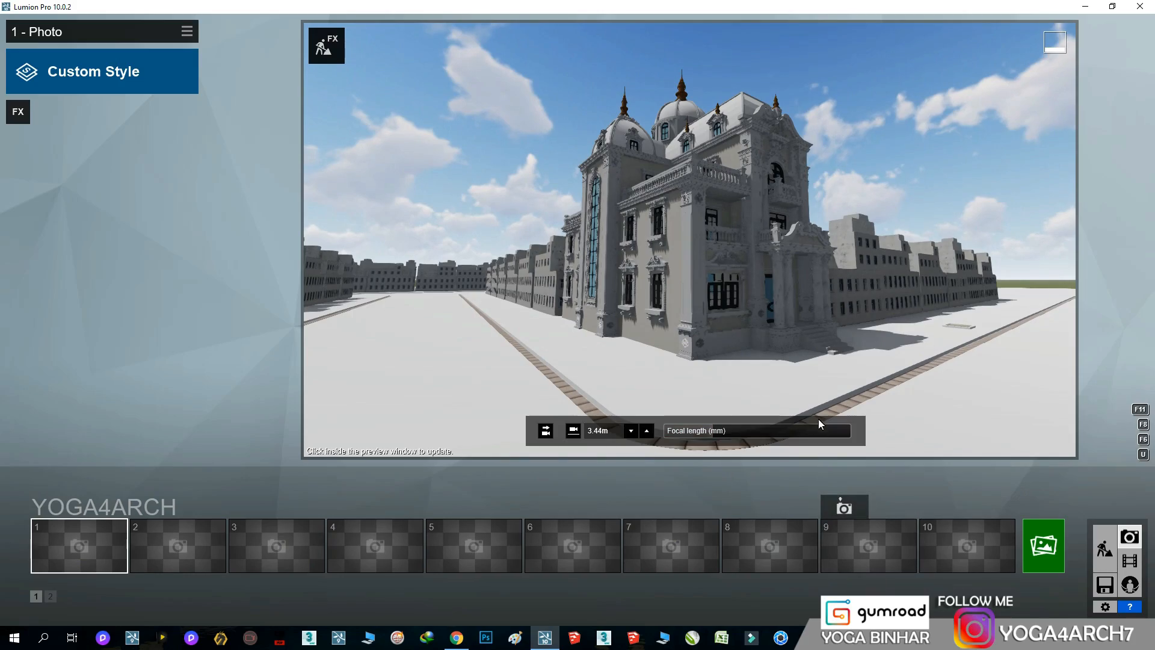
pyautogui.click(734, 431)
pyautogui.press('s')
pyautogui.press('e')
pyautogui.press('a')
pyautogui.moveTo(796, 361); pyautogui.dragTo(796, 361, button='right')
pyautogui.moveTo(737, 428)
pyautogui.moveTo(738, 429); pyautogui.dragTo(744, 429)
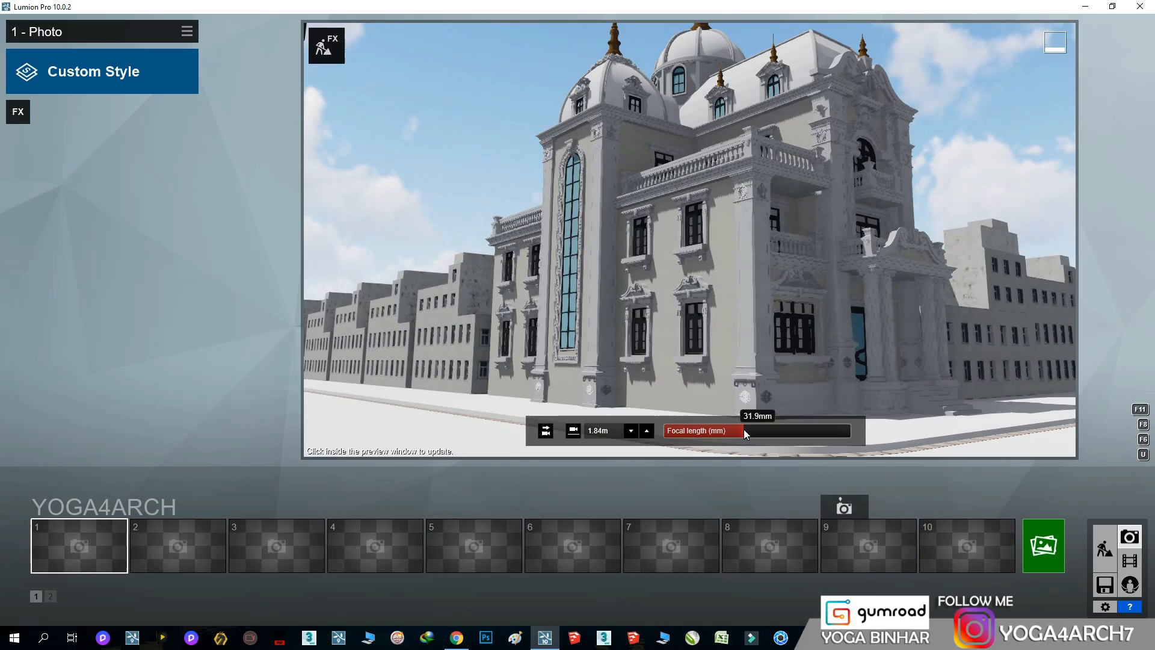
# Step: Lower the camera to about 0.67 m, reframe the whole villa, and store the view in photo slot 1
pyautogui.press('s')
pyautogui.moveTo(782, 360); pyautogui.dragTo(782, 360, button='right')
pyautogui.moveTo(54, 541)
pyautogui.click(55, 507)
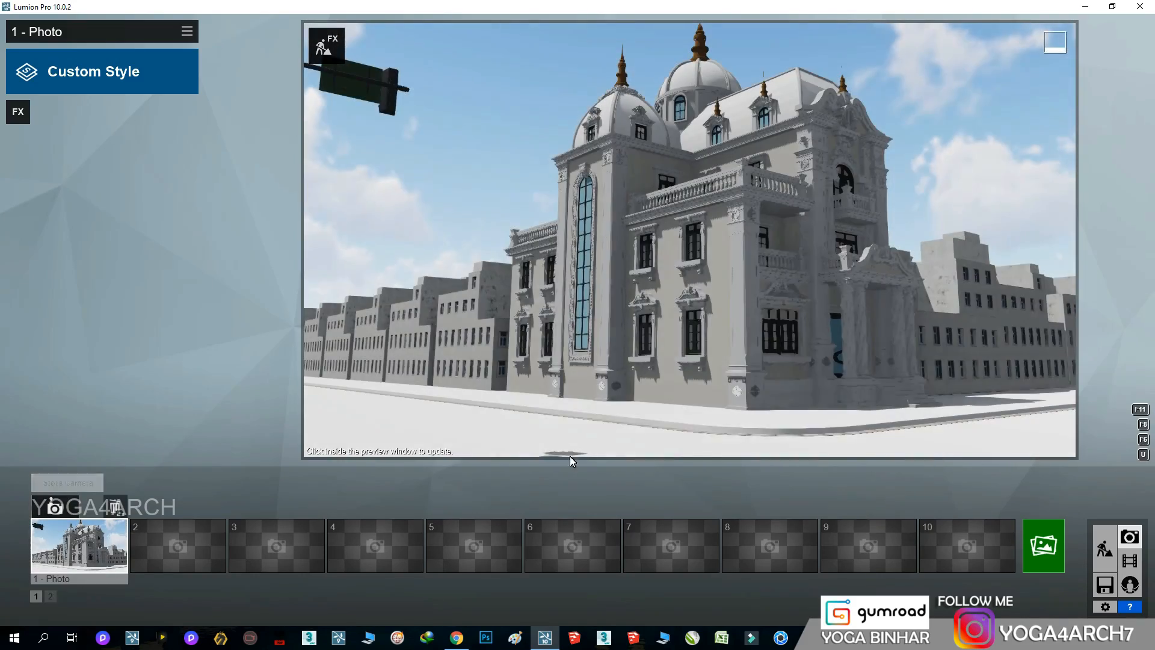
pyautogui.moveTo(799, 336)
pyautogui.moveTo(739, 432)
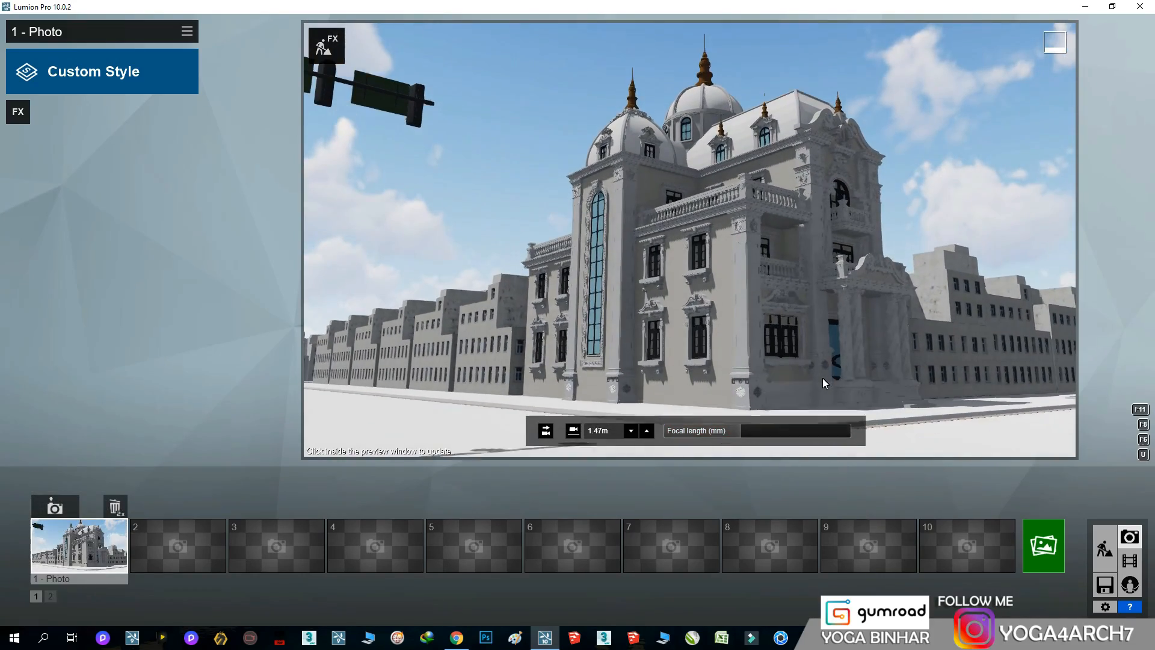
pyautogui.hotkey('shift', '1')
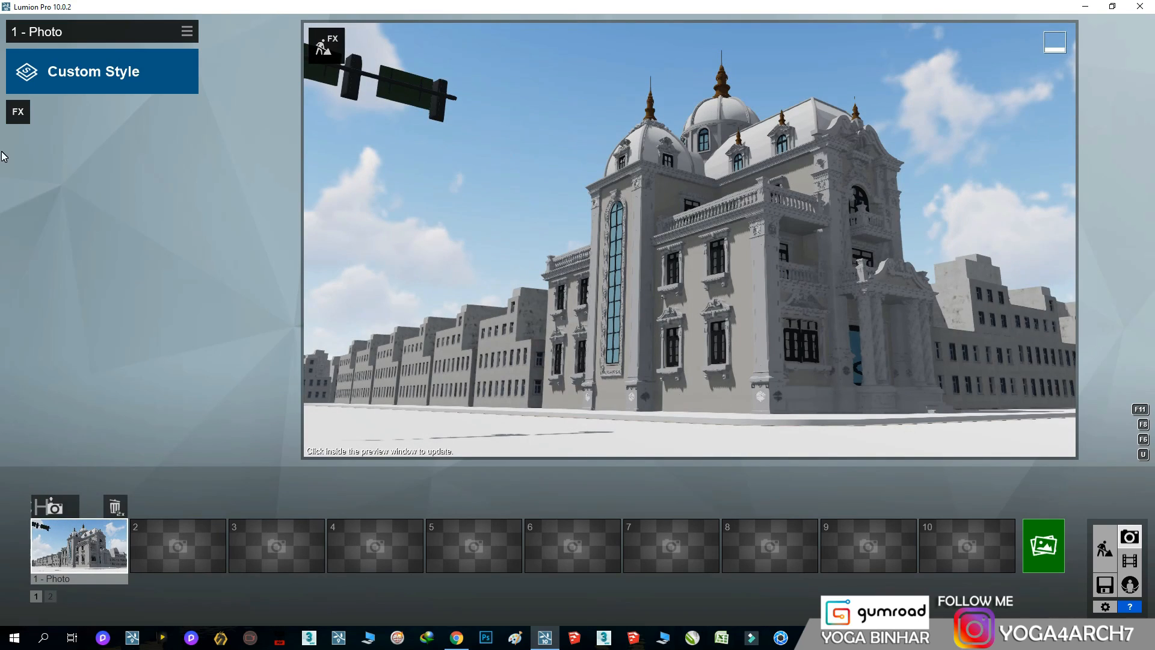
# Step: Apply the Realistic style to photo 1 and add the 2-Point Perspective effect, enabled
pyautogui.click(109, 85)
pyautogui.click(583, 196)
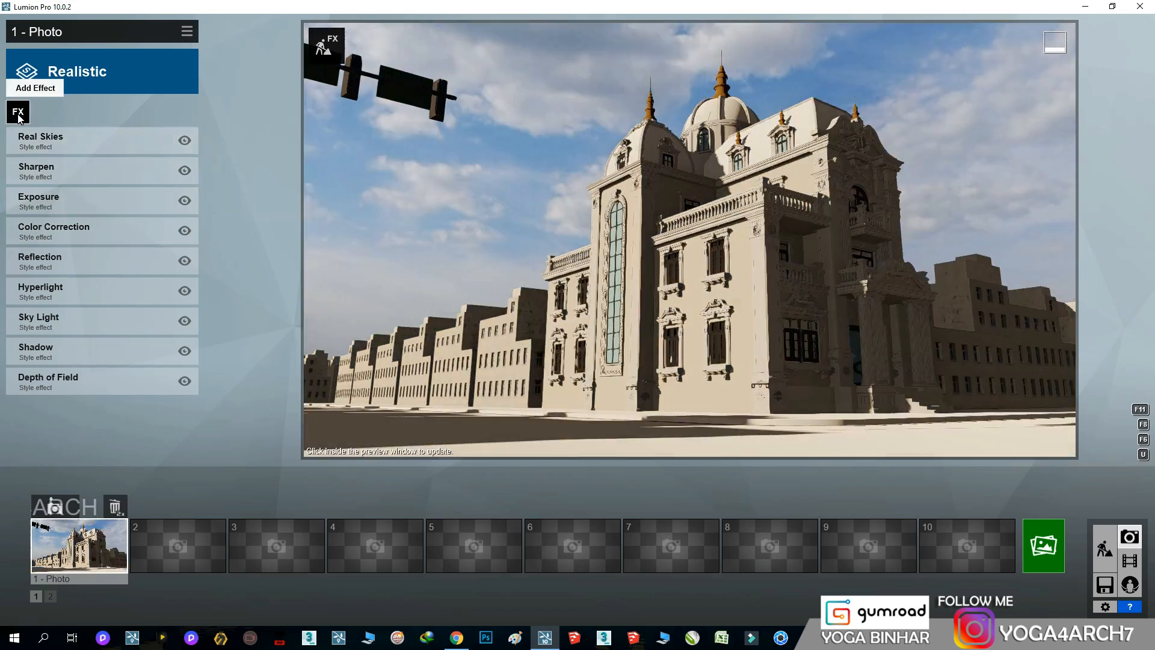
pyautogui.click(19, 111)
pyautogui.click(777, 302)
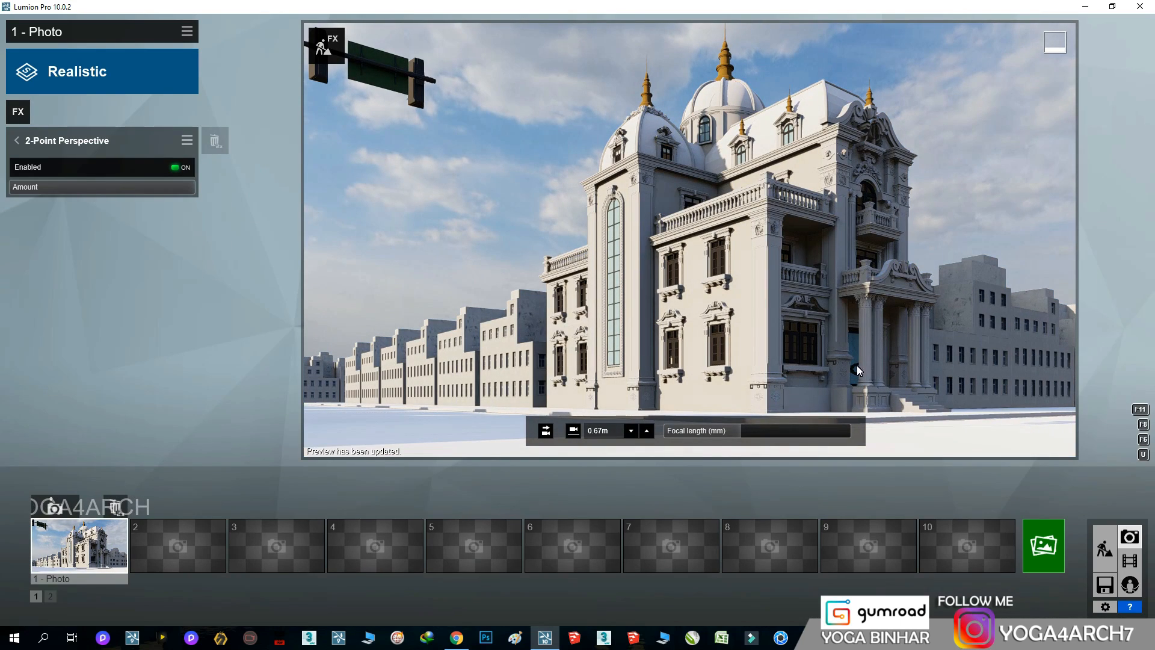
# Step: Shift the camera to exclude the traffic light, raise it to about 1.03 m, and update photo 1
pyautogui.press('d')
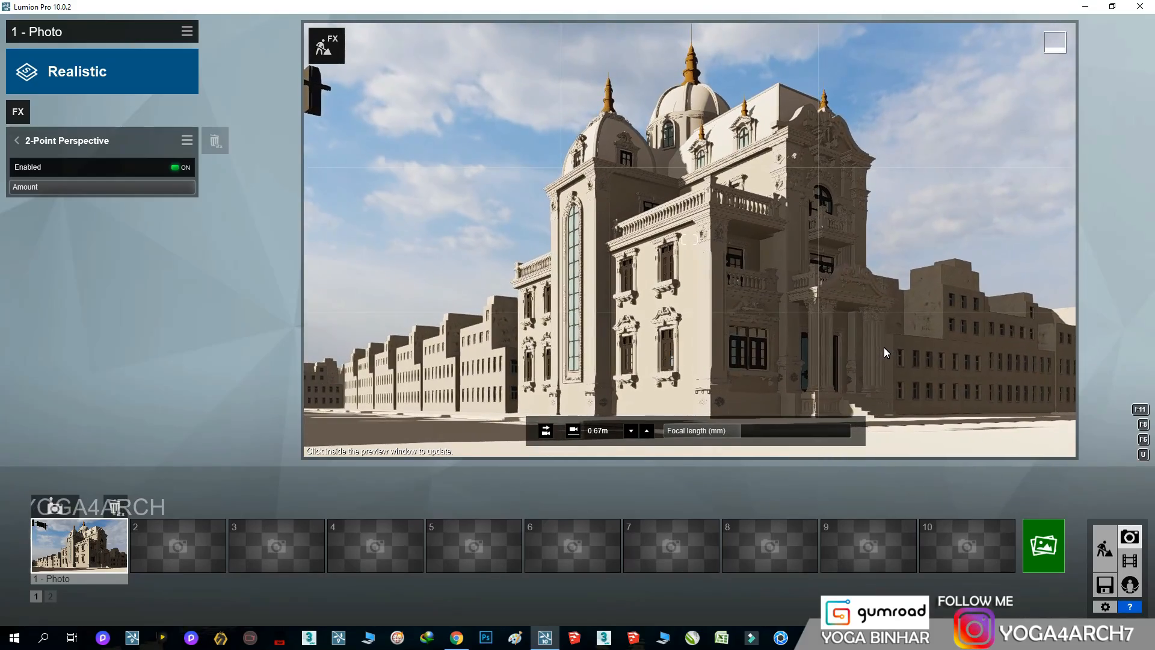
pyautogui.press('q')
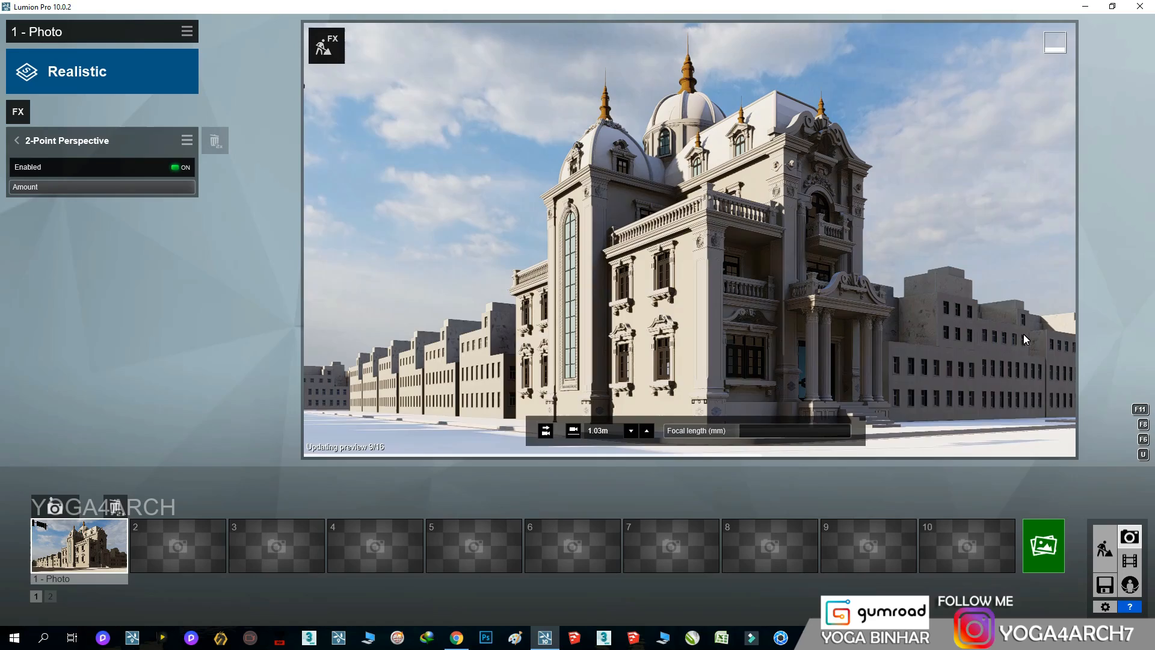
pyautogui.click(55, 507)
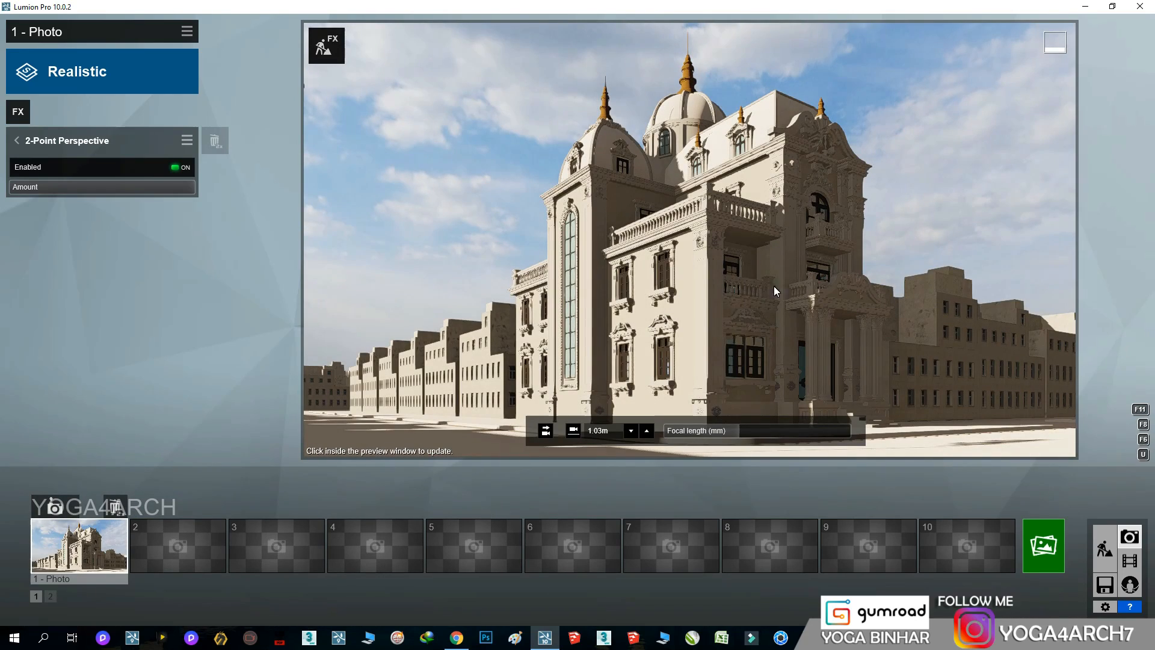
# Step: Return to Build mode and assign the indoor Plaster 004 1024x512 material to the villa's main walls
pyautogui.click(1105, 548)
pyautogui.press('w')
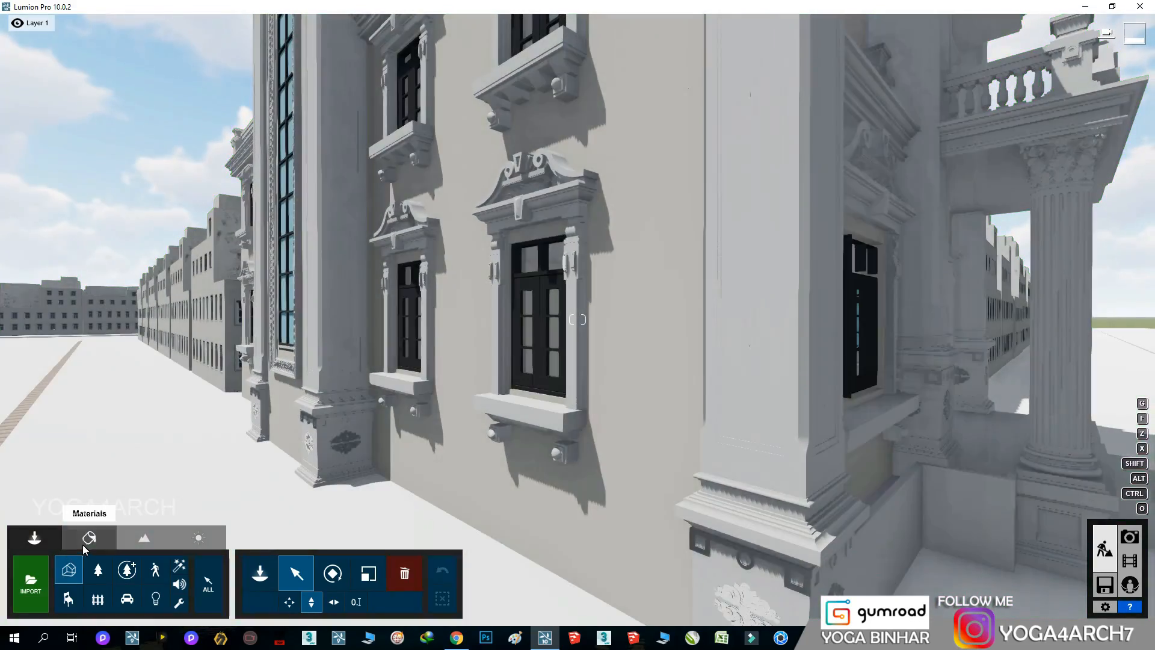
pyautogui.click(89, 538)
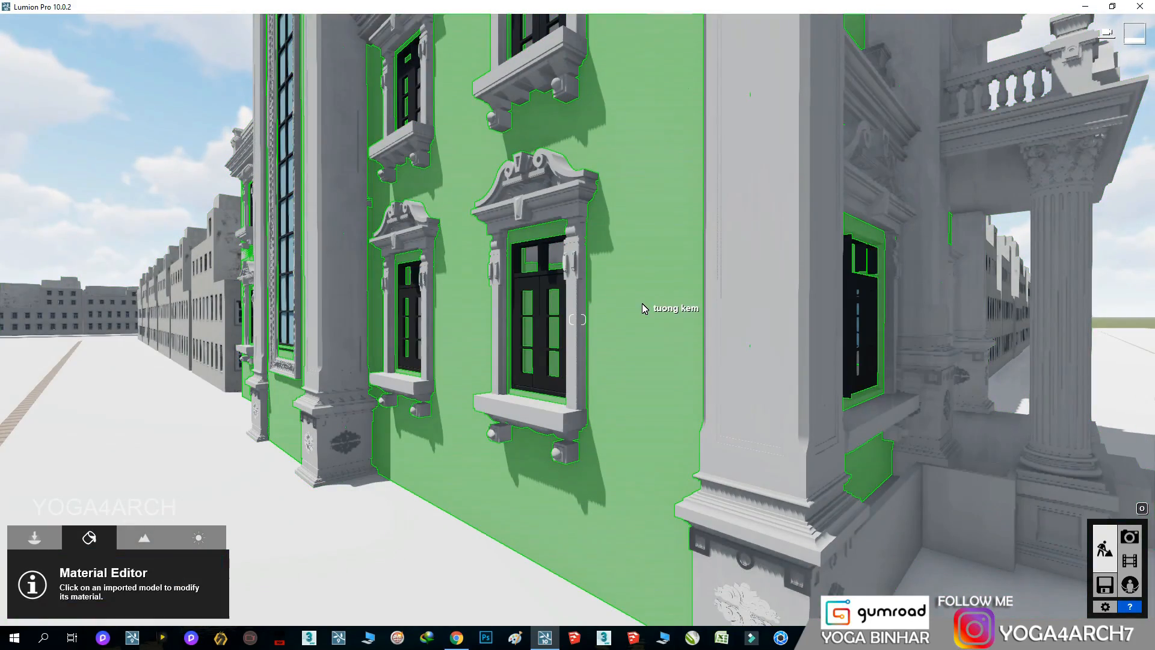
pyautogui.click(641, 308)
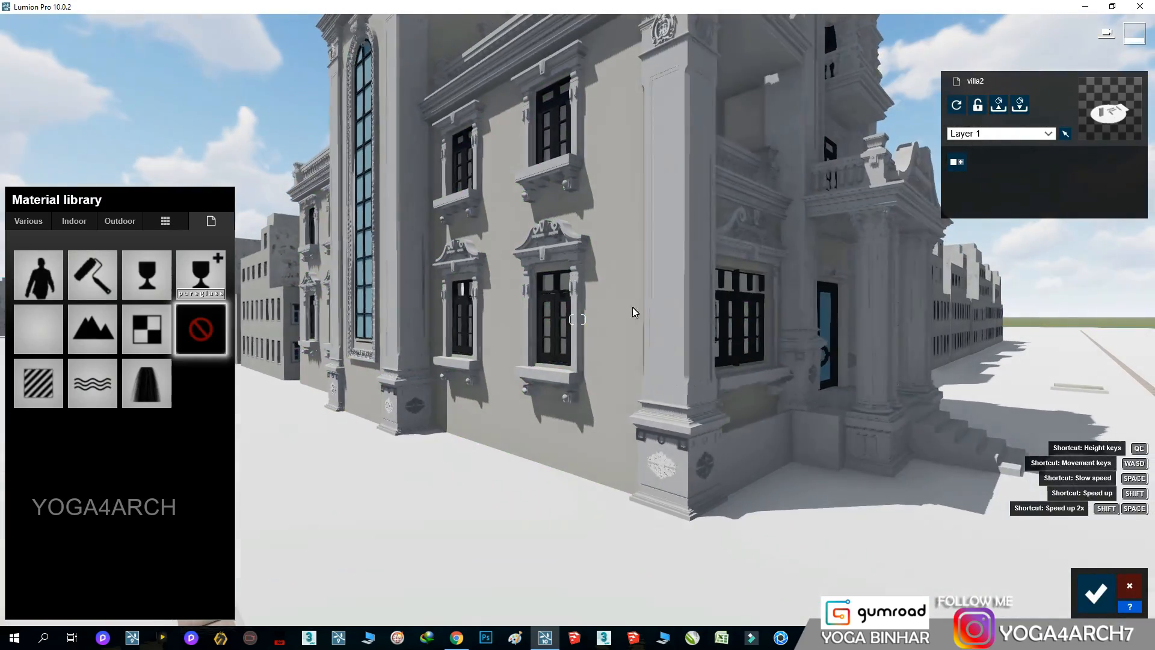
pyautogui.click(74, 221)
pyautogui.click(209, 264)
pyautogui.click(150, 482)
# Step: Set the wall plaster's map scale to about 2.4
pyautogui.press('s')
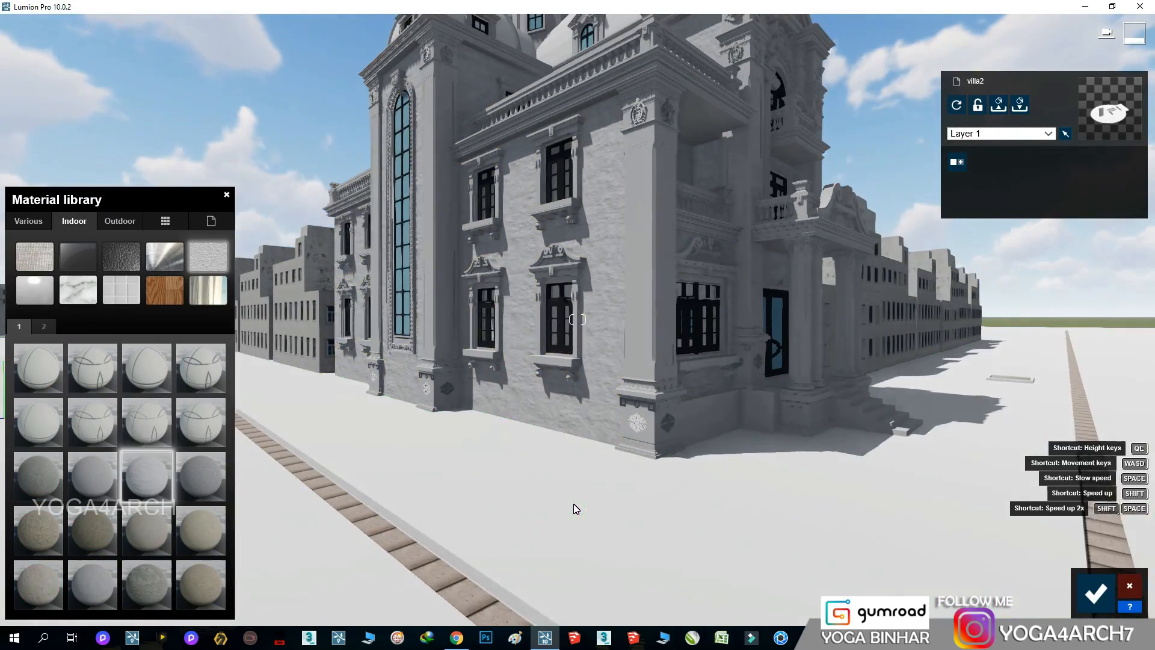
pyautogui.press('w')
pyautogui.click(144, 479)
pyautogui.click(89, 402)
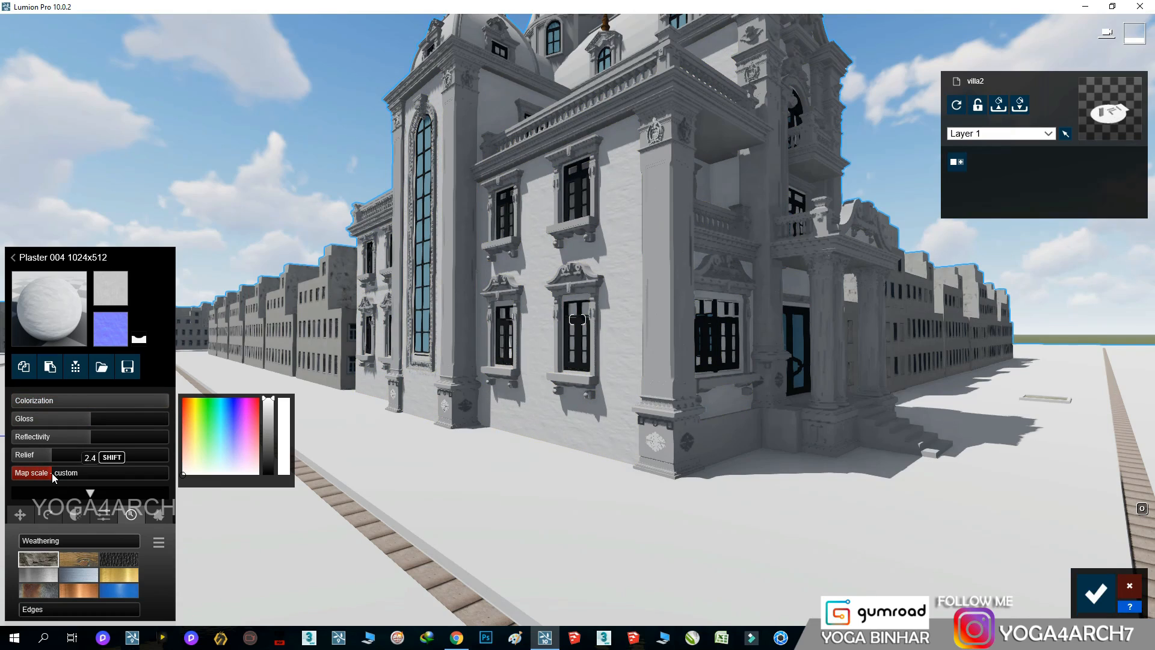
pyautogui.moveTo(52, 473); pyautogui.dragTo(49, 473)
# Step: Give the villa's columns and trim a Standard material with full white colorization, zero gloss and reflectivity, and weathering 0.3
pyautogui.moveTo(607, 475); pyautogui.dragTo(615, 417, button='right')
pyautogui.click(655, 317)
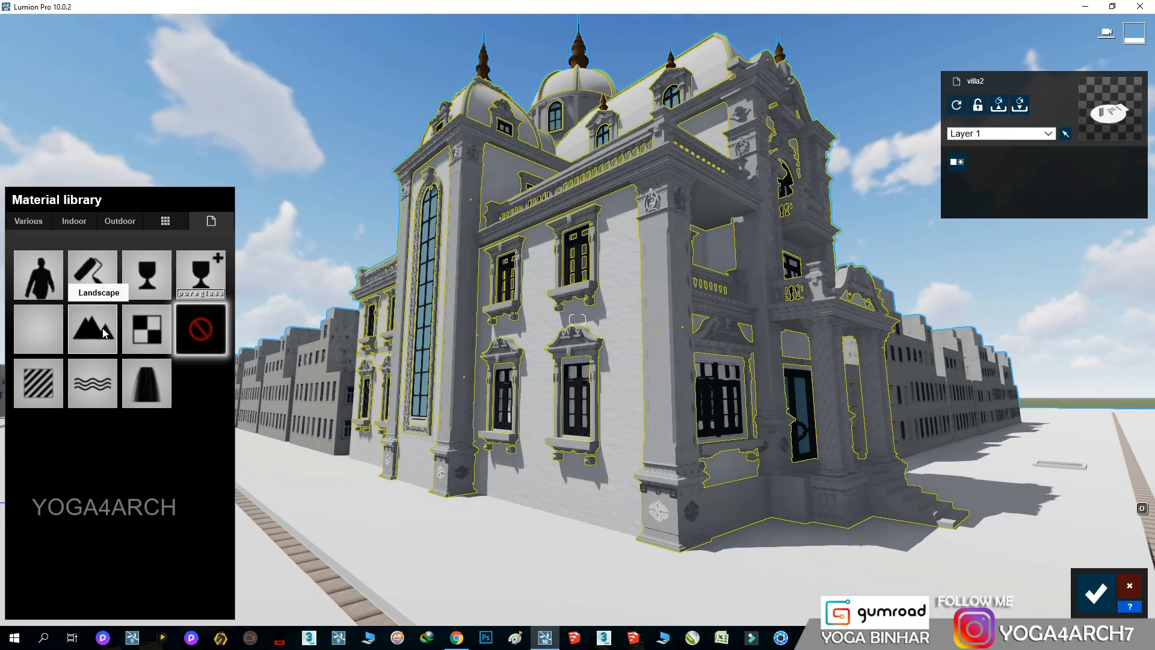
pyautogui.click(40, 384)
pyautogui.moveTo(53, 420); pyautogui.dragTo(12, 426)
pyautogui.moveTo(48, 437); pyautogui.dragTo(12, 441)
pyautogui.moveTo(100, 408); pyautogui.dragTo(156, 409)
pyautogui.moveTo(269, 407); pyautogui.dragTo(276, 400)
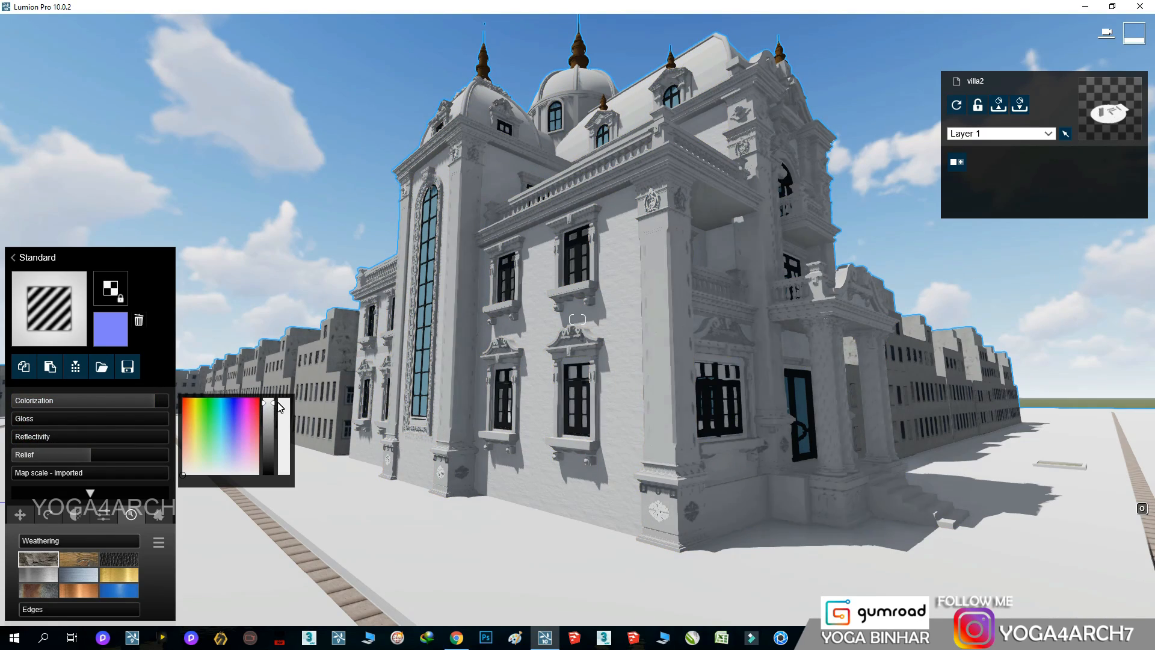
pyautogui.moveTo(159, 406); pyautogui.dragTo(179, 409)
pyautogui.click(53, 541)
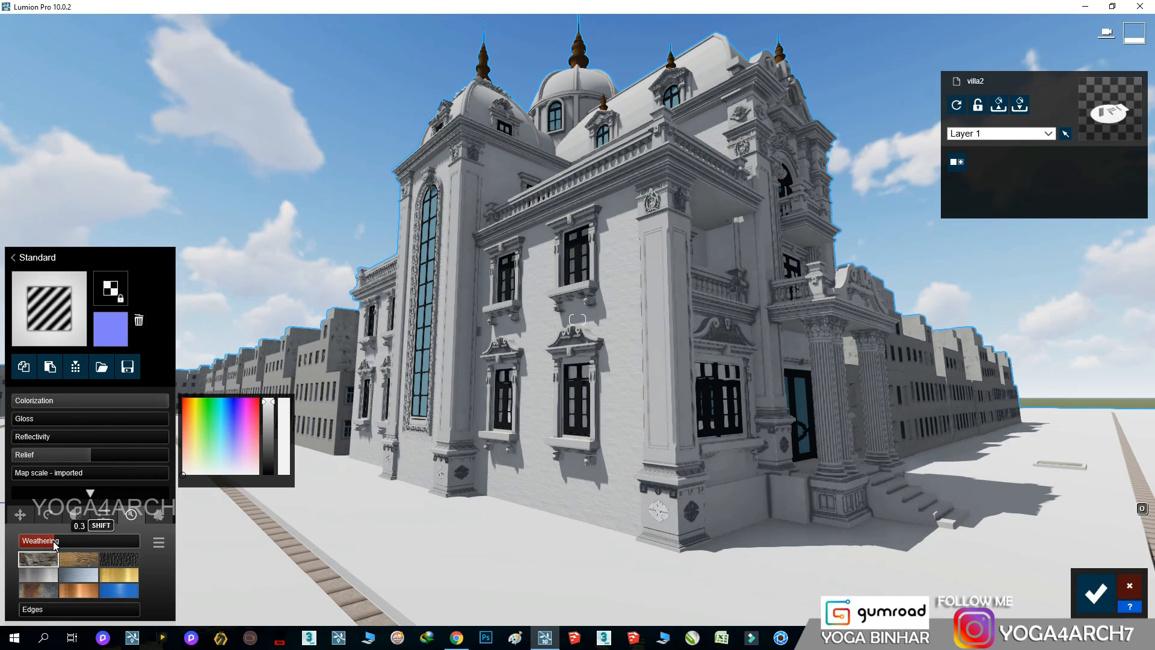
# Step: Give the window and door frames a Standard material with a black colorization colour
pyautogui.click(574, 391)
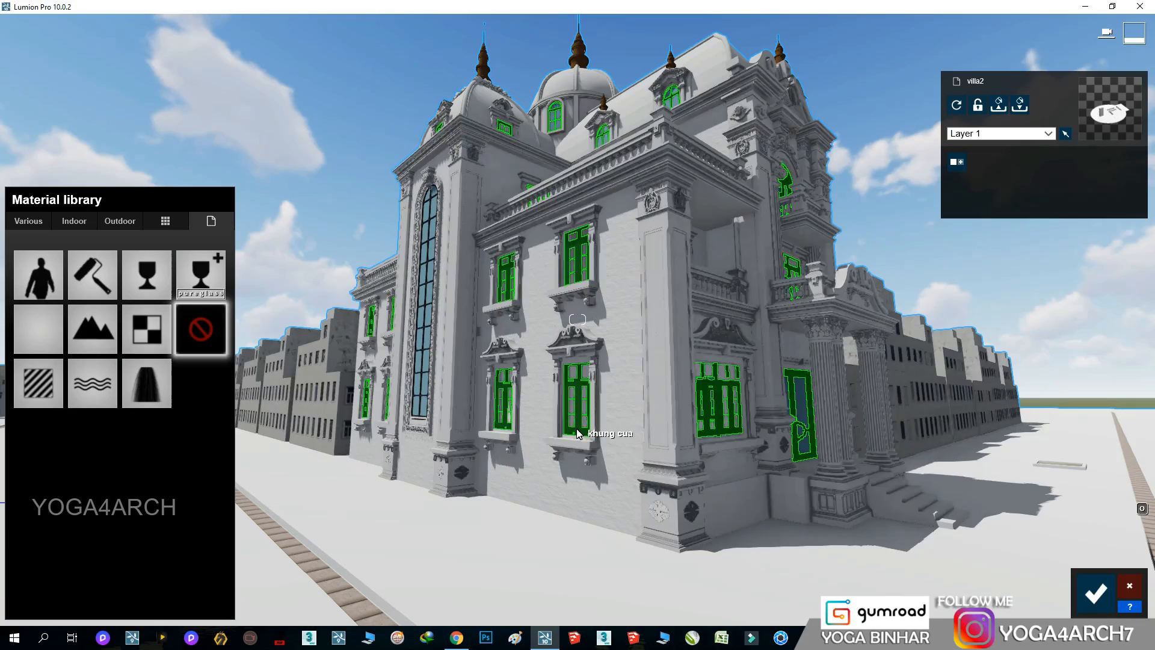
pyautogui.click(45, 384)
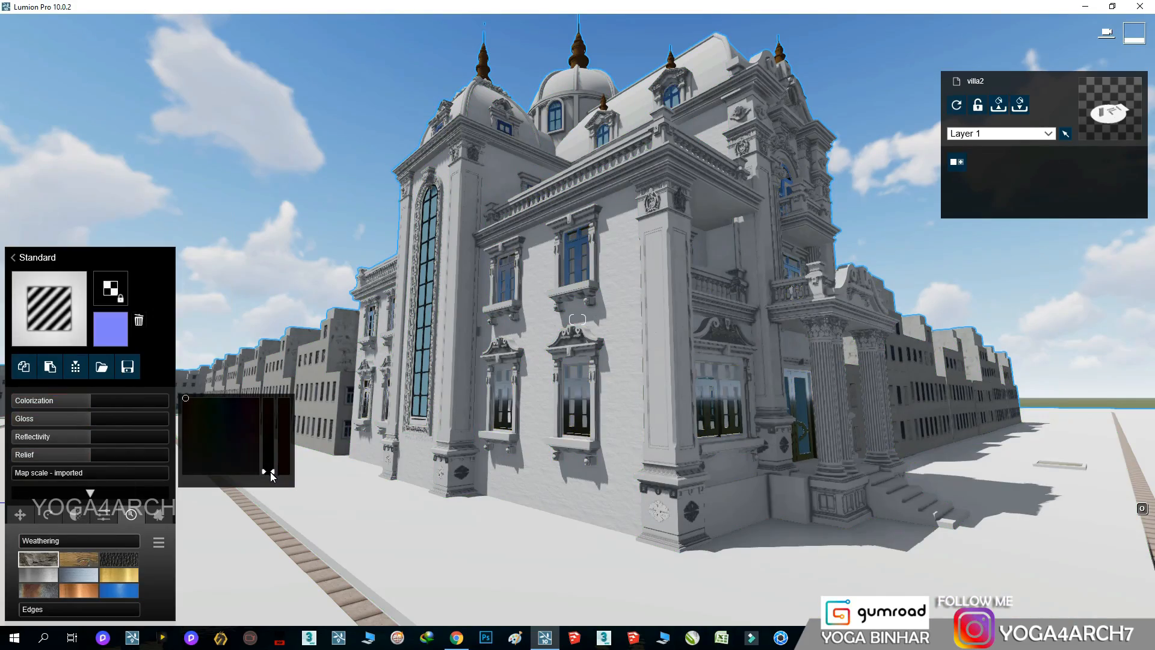
# Step: Assign the outdoor Polii Roof SlateGreyNew 001 2K material to the front dome's panels
pyautogui.moveTo(507, 453)
pyautogui.mouseDown(button='right')
pyautogui.moveTo(508, 468)
pyautogui.moveTo(509, 455)
pyautogui.mouseUp(button='right')
pyautogui.press('w')
pyautogui.click(543, 350)
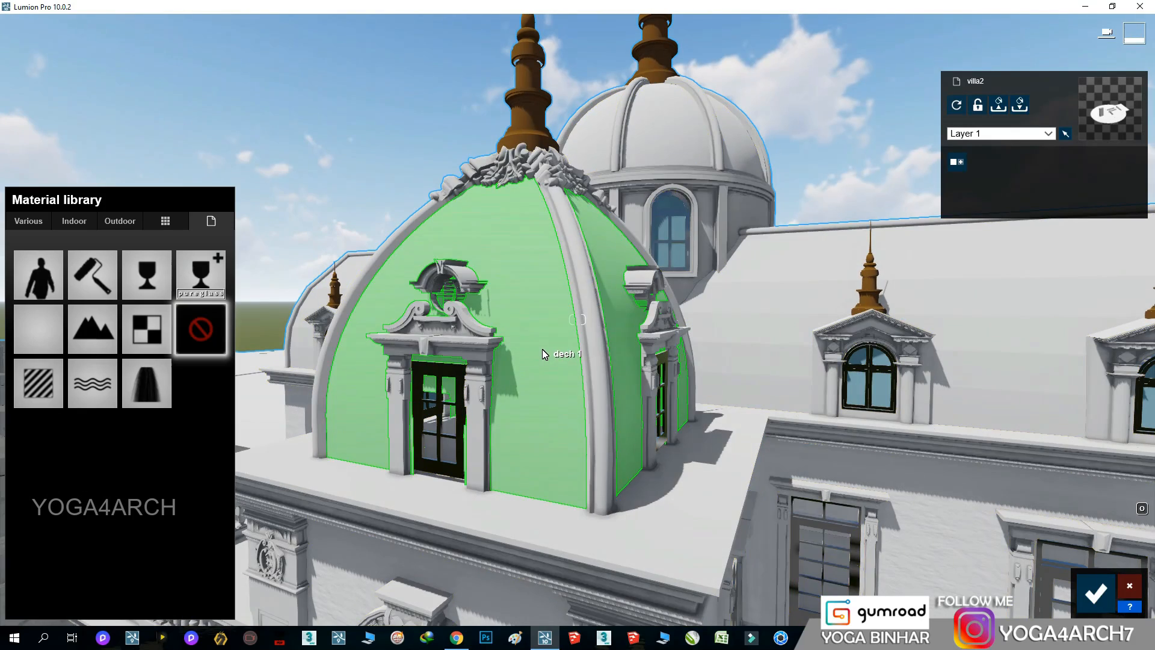
pyautogui.click(109, 222)
pyautogui.click(34, 292)
pyautogui.click(84, 373)
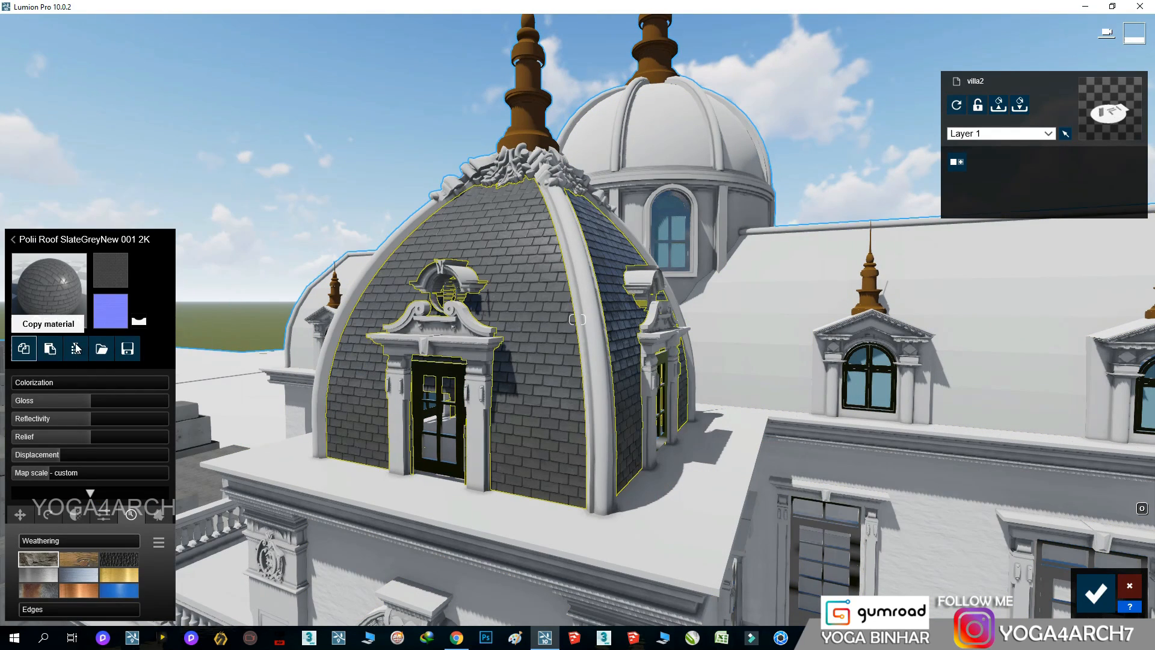
# Step: Copy the front dome's slate material onto the main sloped roof and the rear dome
pyautogui.click(732, 349)
pyautogui.click(43, 371)
pyautogui.click(51, 349)
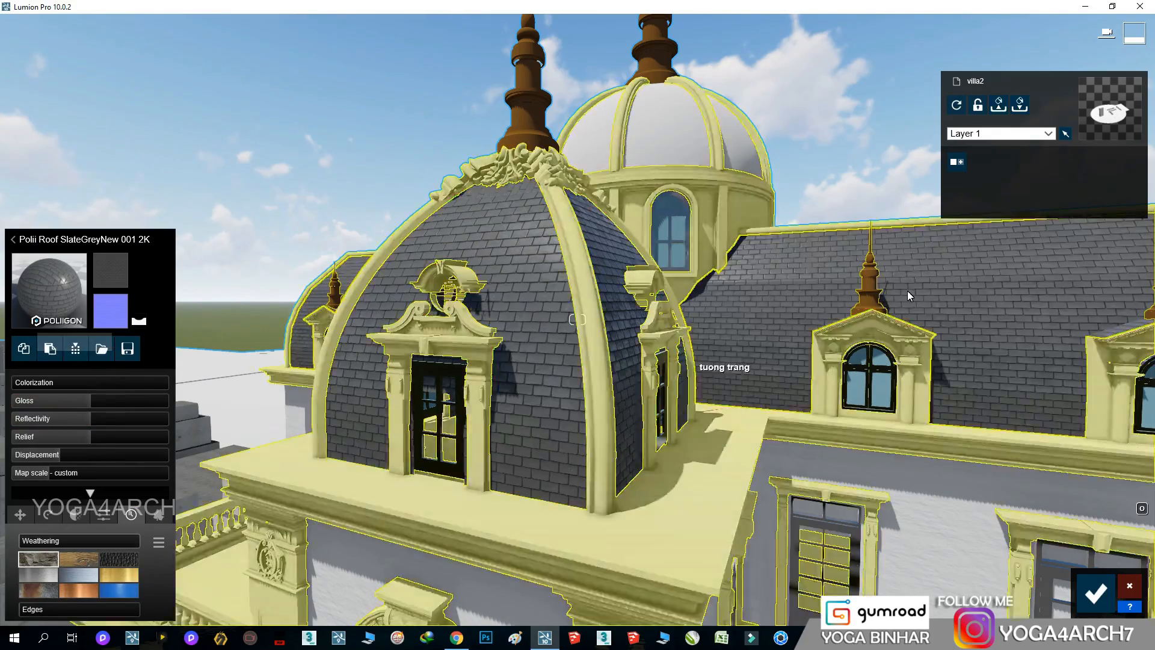
pyautogui.click(686, 142)
pyautogui.click(40, 379)
pyautogui.click(50, 366)
# Step: Try outdoor metal materials, including Diamond Plate 02 2048, on the roof spires
pyautogui.press('s')
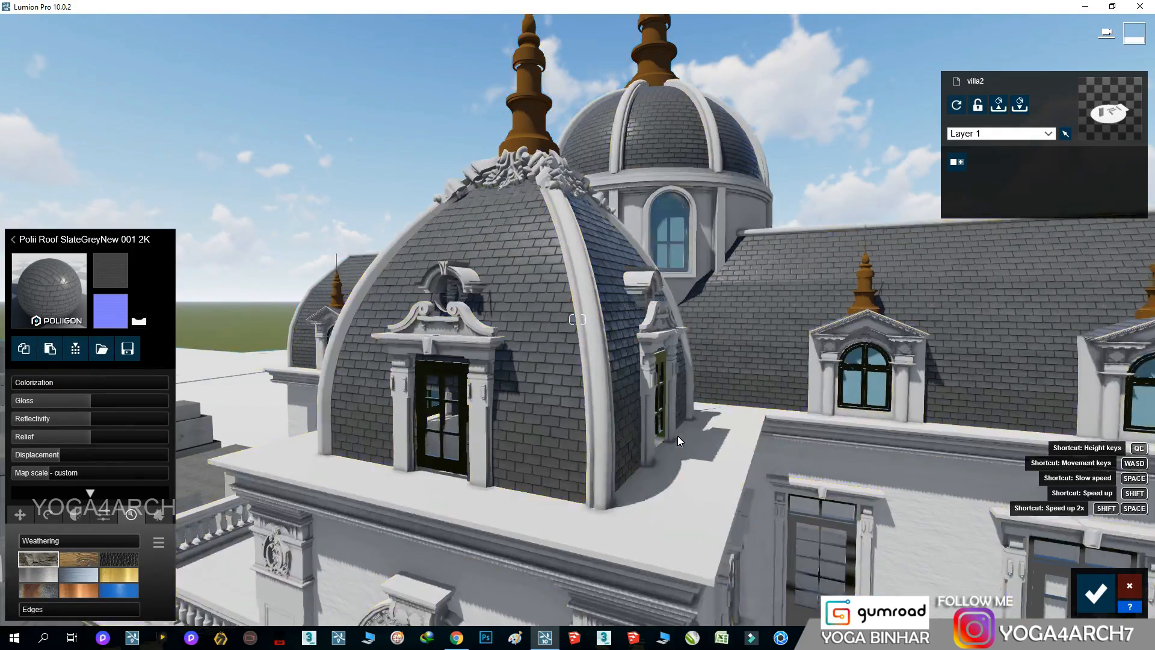
pyautogui.press('s')
pyautogui.press('d')
pyautogui.moveTo(677, 435); pyautogui.dragTo(677, 436, button='right')
pyautogui.press('w')
pyautogui.click(907, 226)
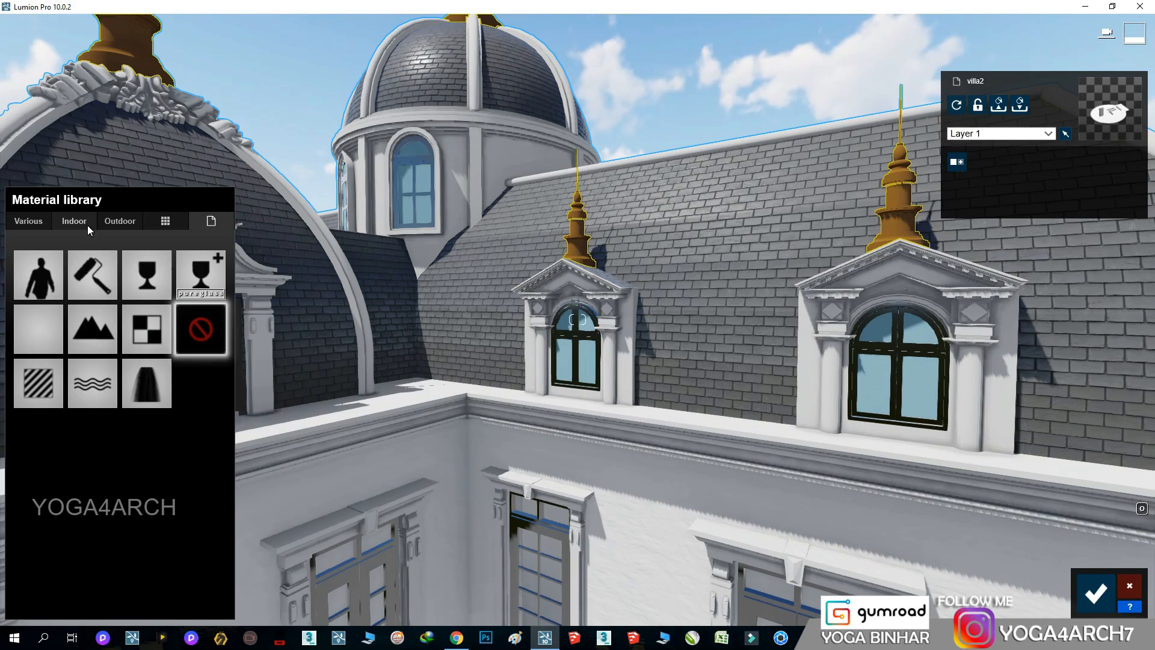
pyautogui.click(119, 221)
pyautogui.click(150, 259)
pyautogui.click(99, 368)
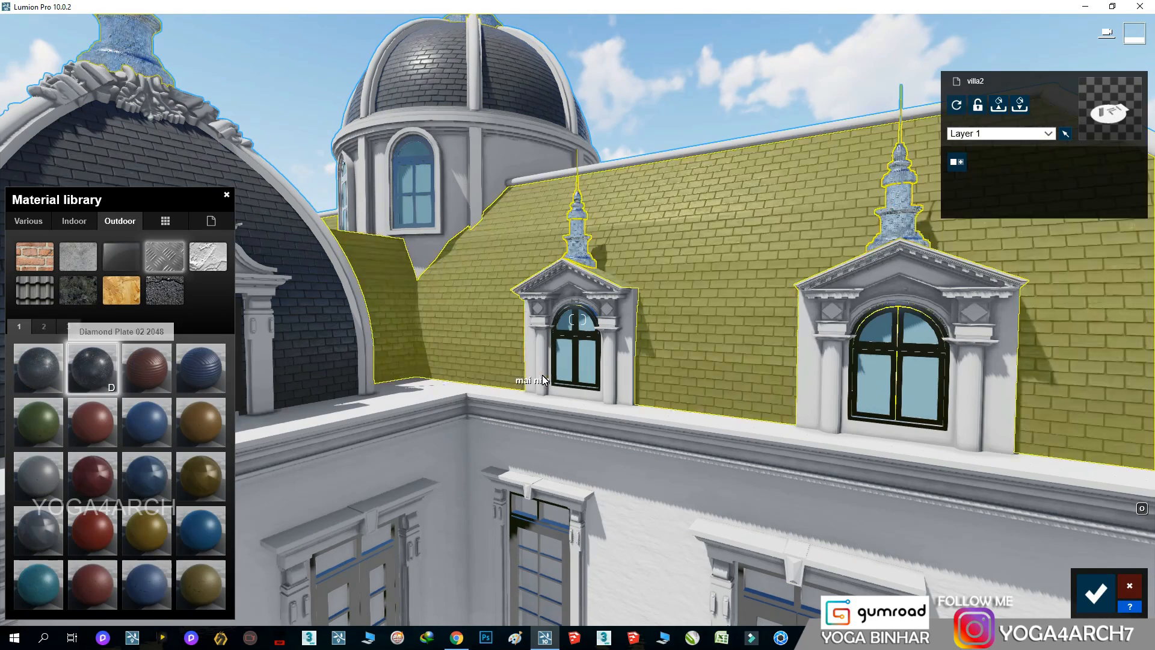
pyautogui.press('s')
pyautogui.click(57, 366)
# Step: Assign the indoor Bronze metal material to the roof spires and set its weathering to 0.4
pyautogui.click(74, 220)
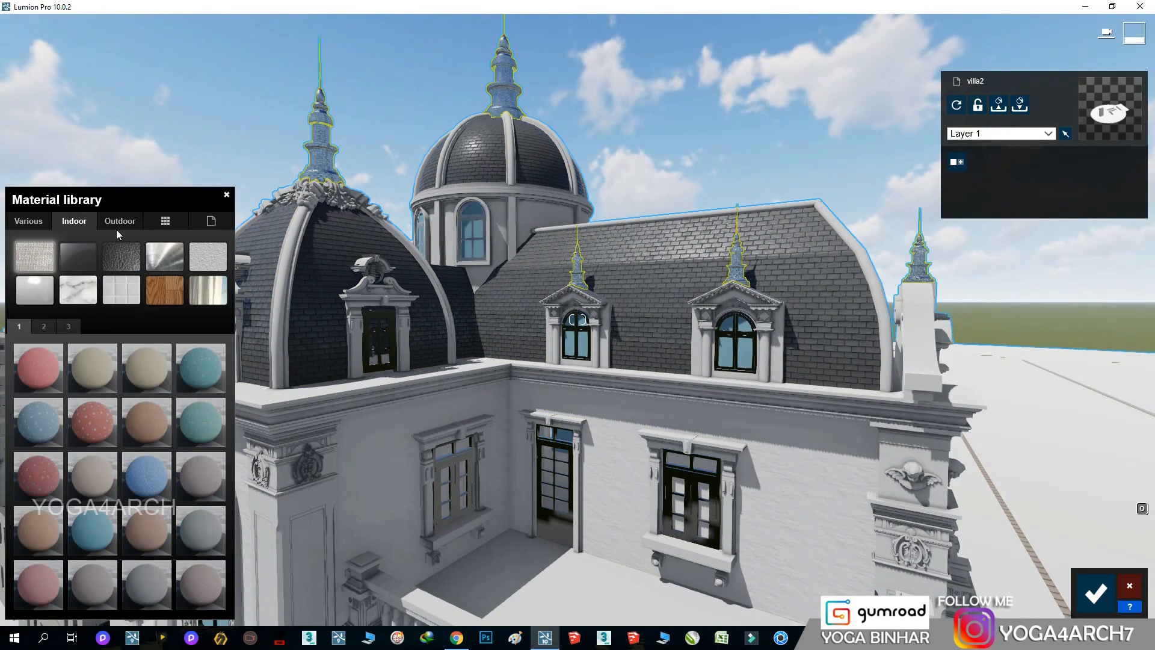
pyautogui.click(165, 256)
pyautogui.click(147, 368)
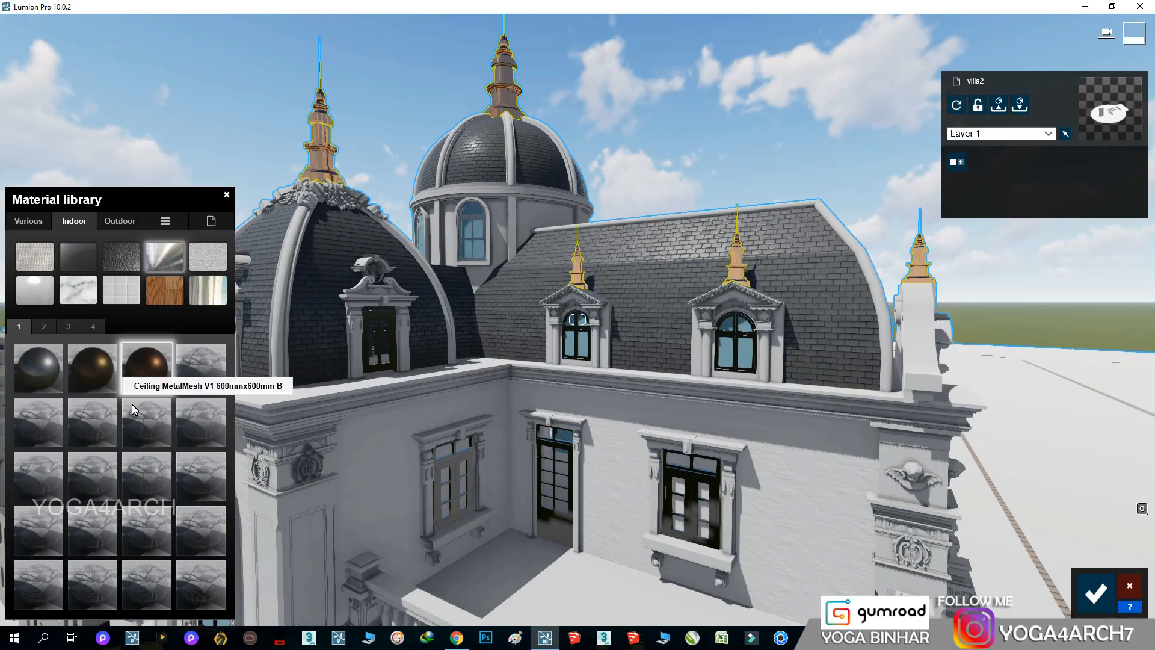
pyautogui.click(146, 374)
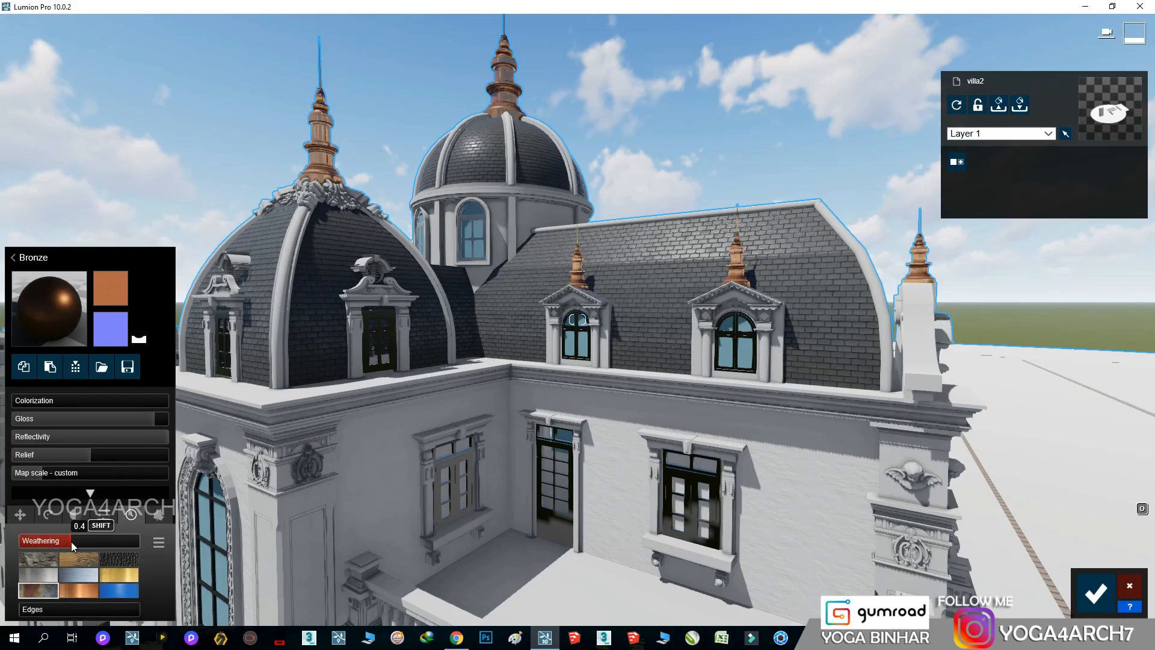
# Step: Assign a Poliigon asphalt material from the outdoor materials to the street surface
pyautogui.press('s')
pyautogui.moveTo(506, 471); pyautogui.dragTo(704, 378, button='right')
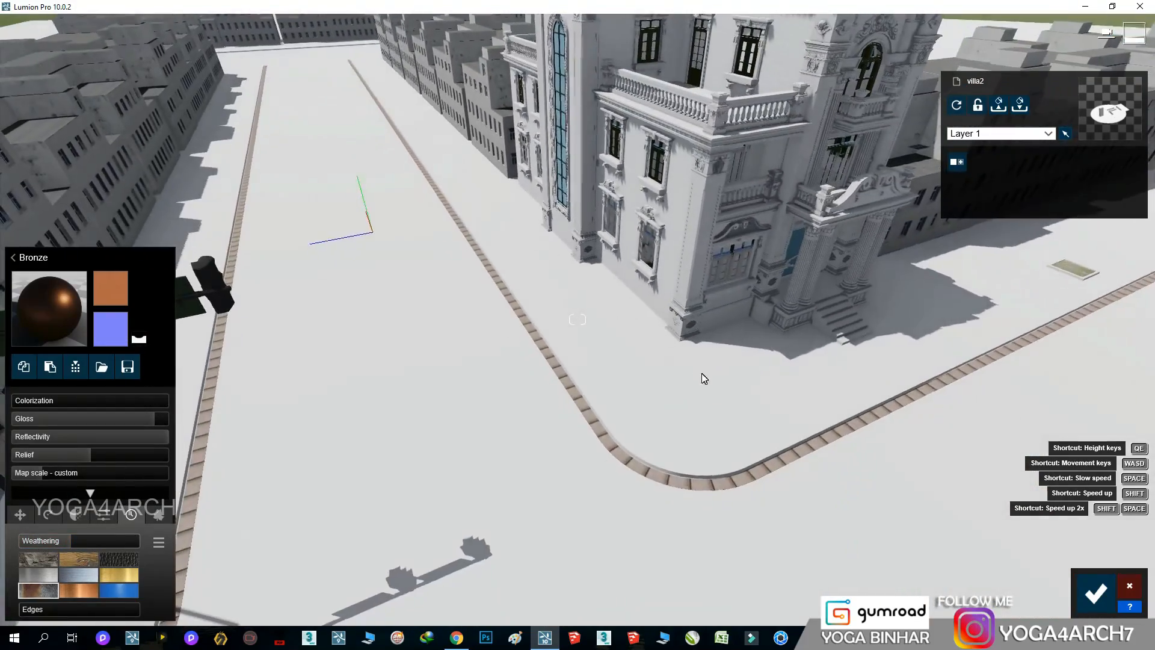
pyautogui.click(704, 379)
pyautogui.click(120, 221)
pyautogui.click(164, 291)
pyautogui.click(43, 326)
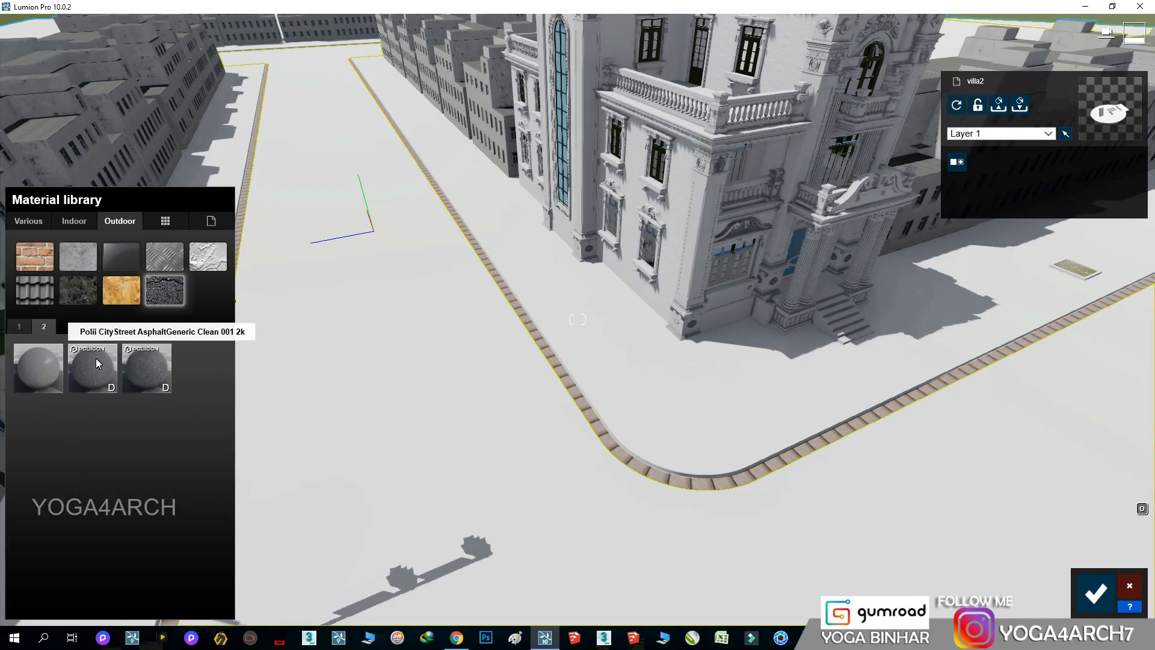
pyautogui.click(144, 370)
# Step: Assign a grey-beige stone paver texture from the outdoor brick materials to the sidewalk around the villa and save the material changes
pyautogui.press('w')
pyautogui.moveTo(397, 371); pyautogui.dragTo(650, 409, button='right')
pyautogui.click(650, 410)
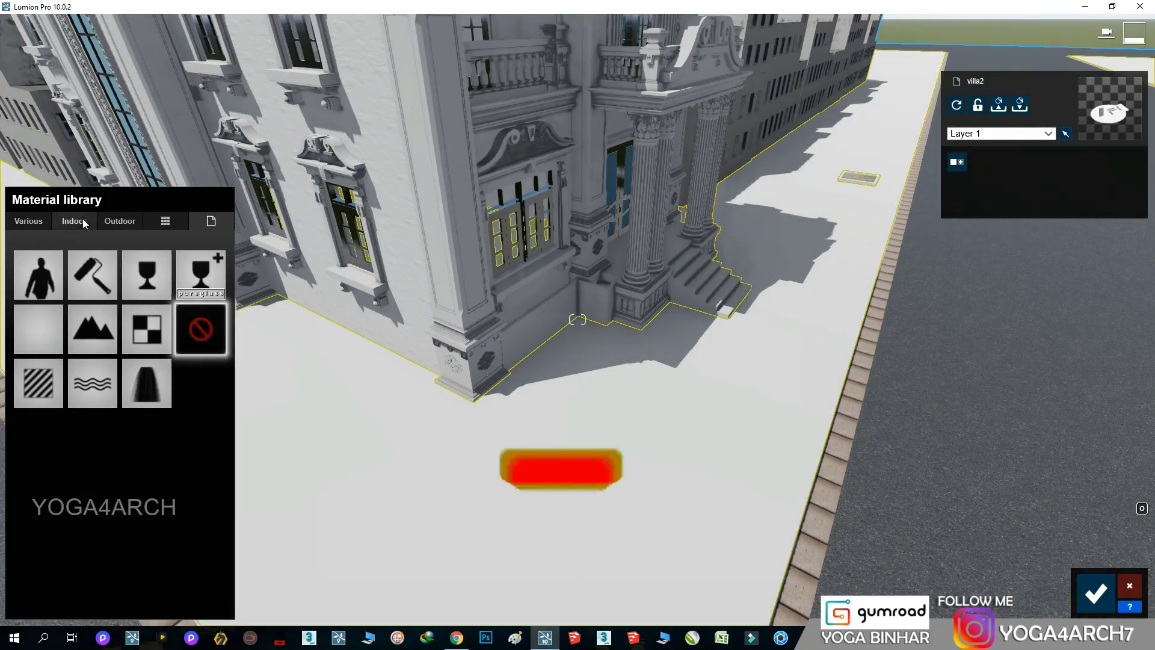
pyautogui.click(120, 221)
pyautogui.click(34, 257)
pyautogui.click(37, 431)
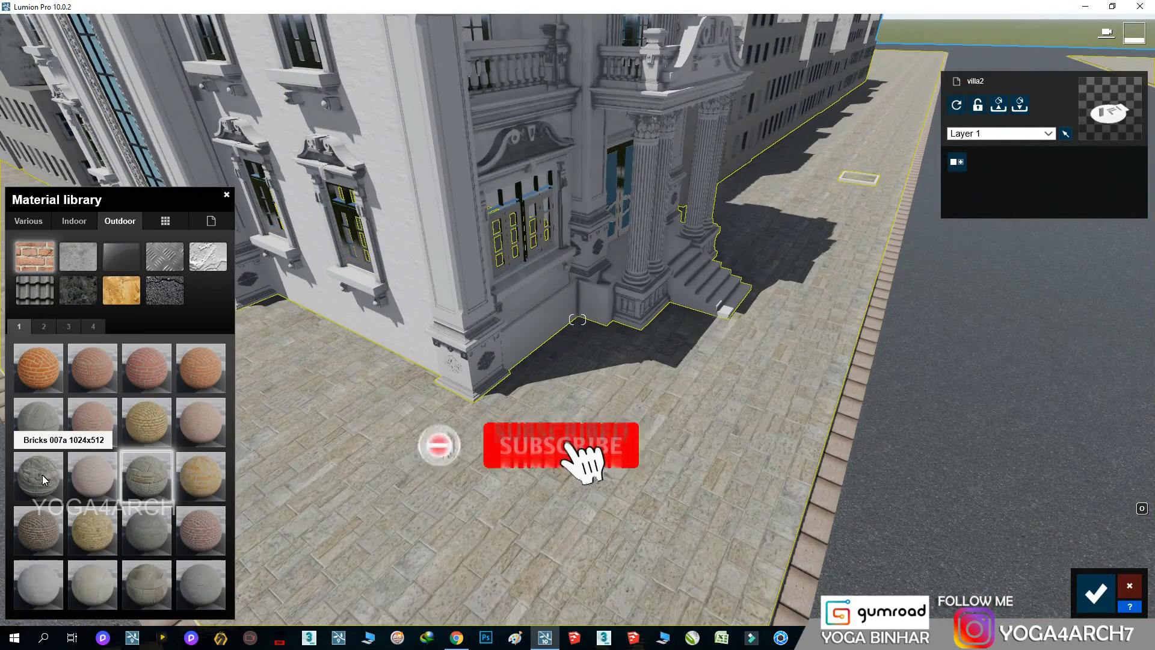
pyautogui.click(157, 486)
pyautogui.moveTo(709, 550)
pyautogui.mouseDown(button='right')
pyautogui.moveTo(686, 541)
pyautogui.moveTo(695, 534)
pyautogui.mouseUp(button='right')
pyautogui.click(1100, 592)
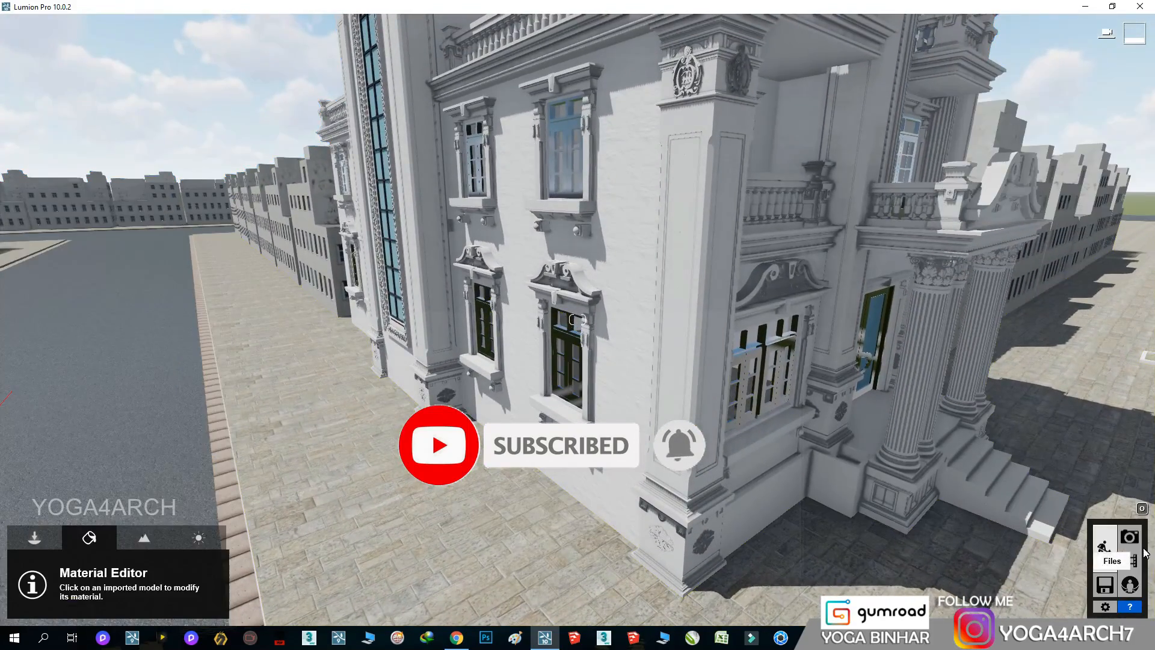
# Step: Add the Real Skies effect to the first photo, set its heading to -121.6° and update the preview
pyautogui.click(1129, 536)
pyautogui.click(78, 544)
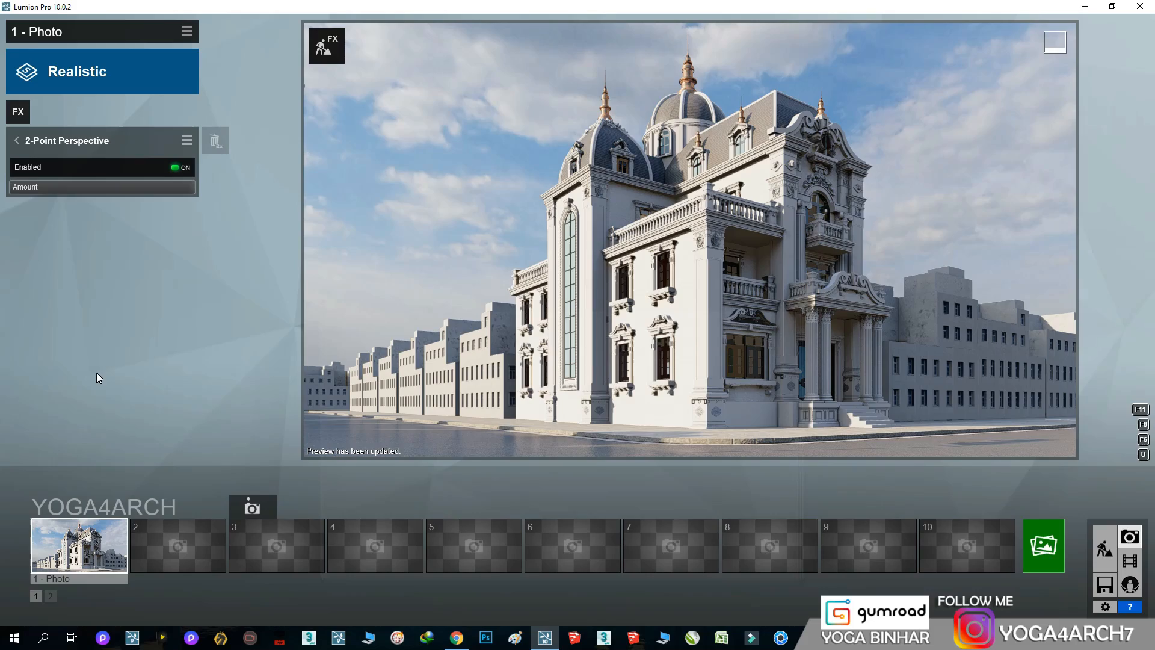
pyautogui.click(19, 113)
pyautogui.click(553, 196)
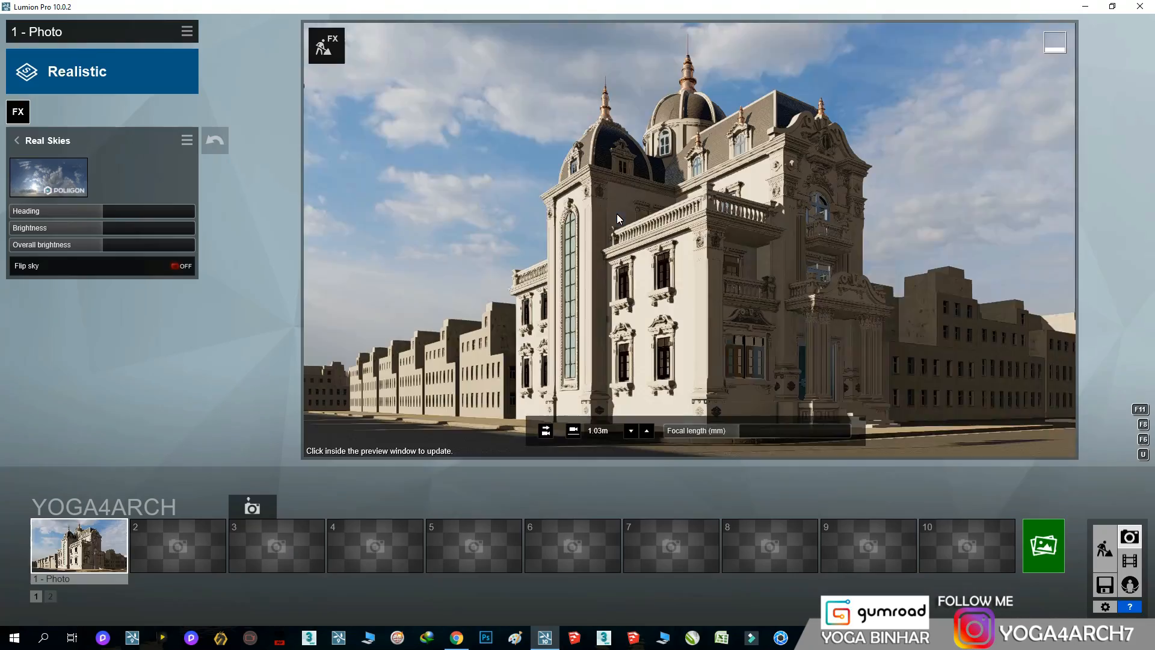
pyautogui.moveTo(108, 212); pyautogui.dragTo(41, 212)
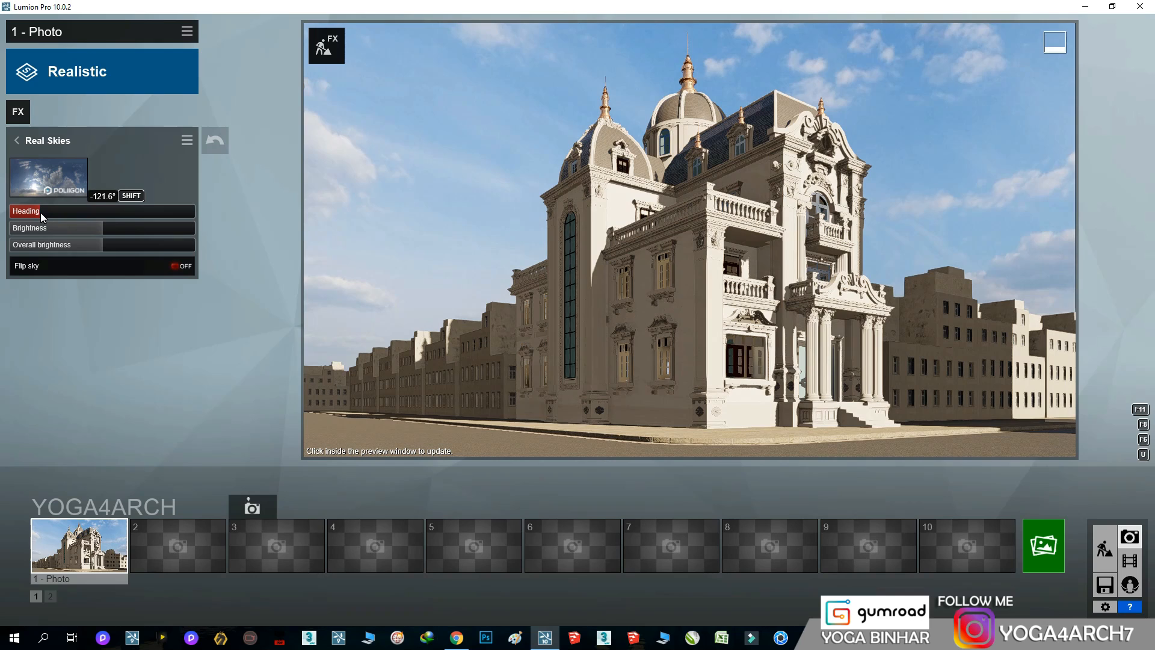
pyautogui.click(622, 217)
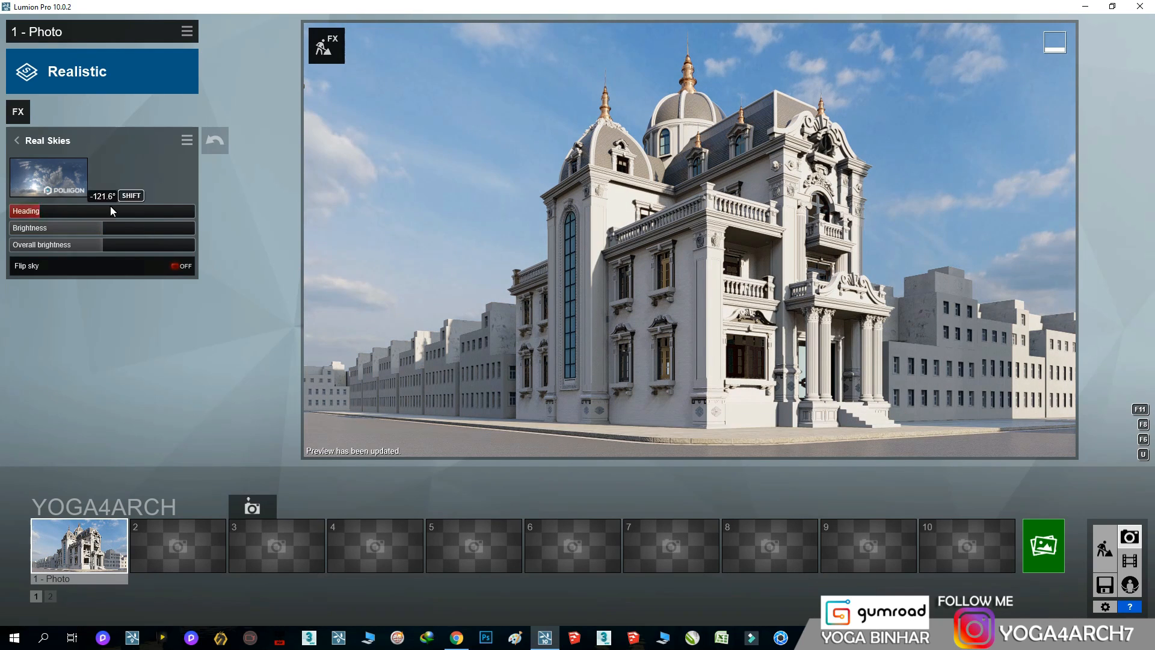
# Step: Try several skies from the Sunset category on the photo, including the dark cloudy one and the pale overcast one
pyautogui.click(65, 186)
pyautogui.click(482, 130)
pyautogui.click(420, 132)
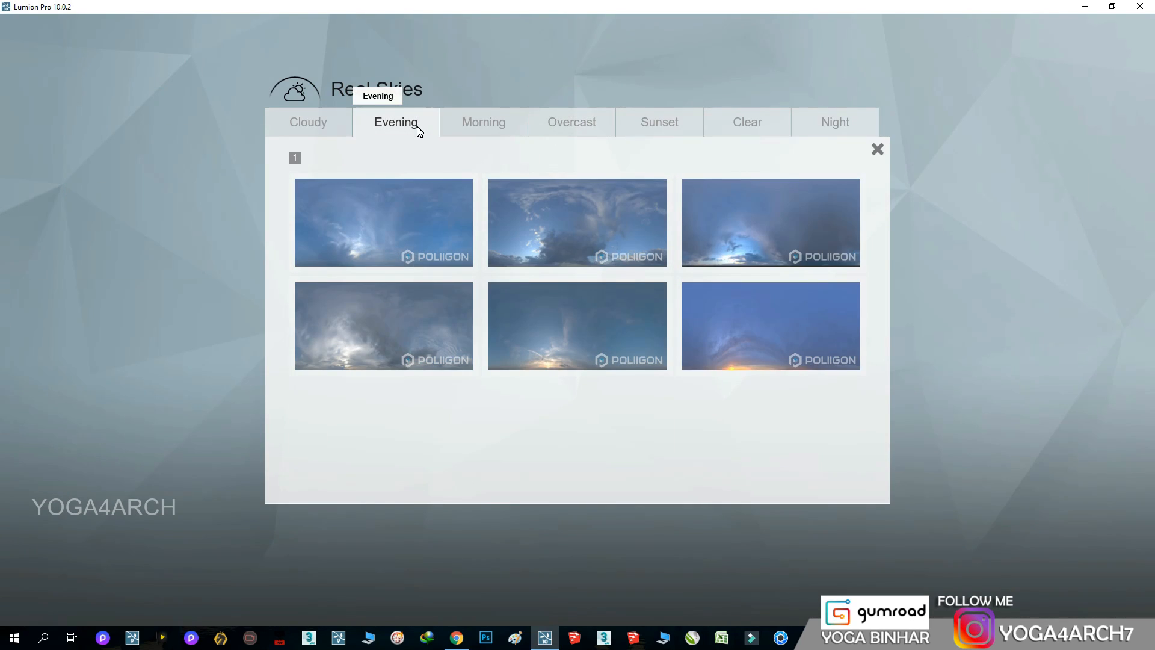
pyautogui.click(655, 124)
pyautogui.click(745, 311)
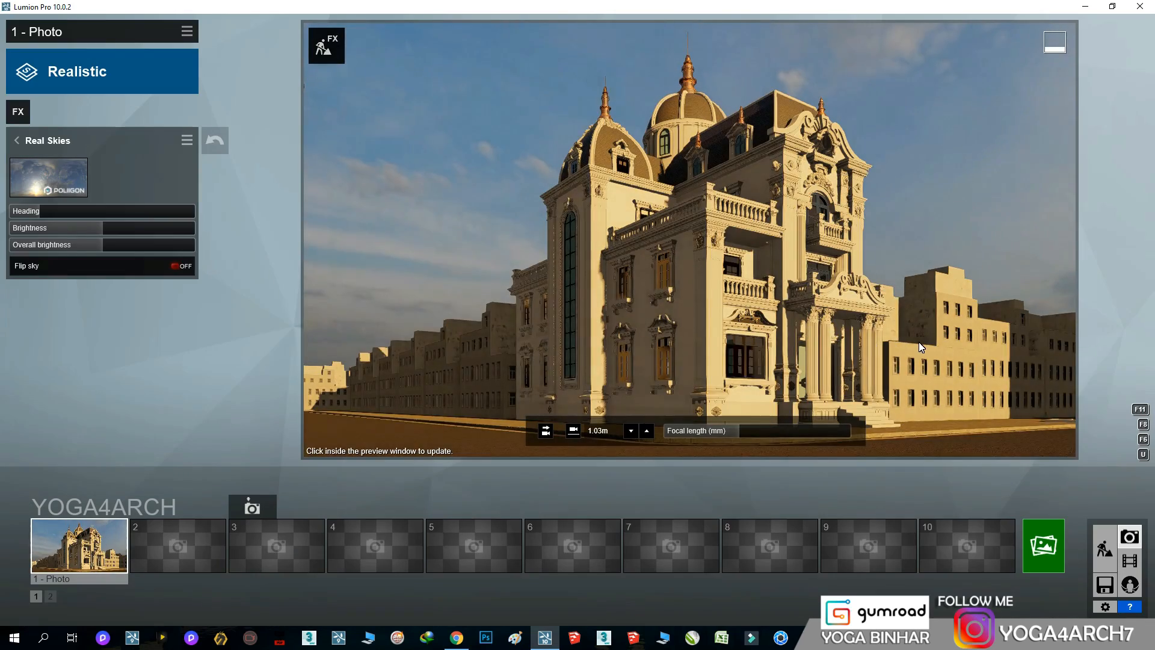
pyautogui.click(68, 178)
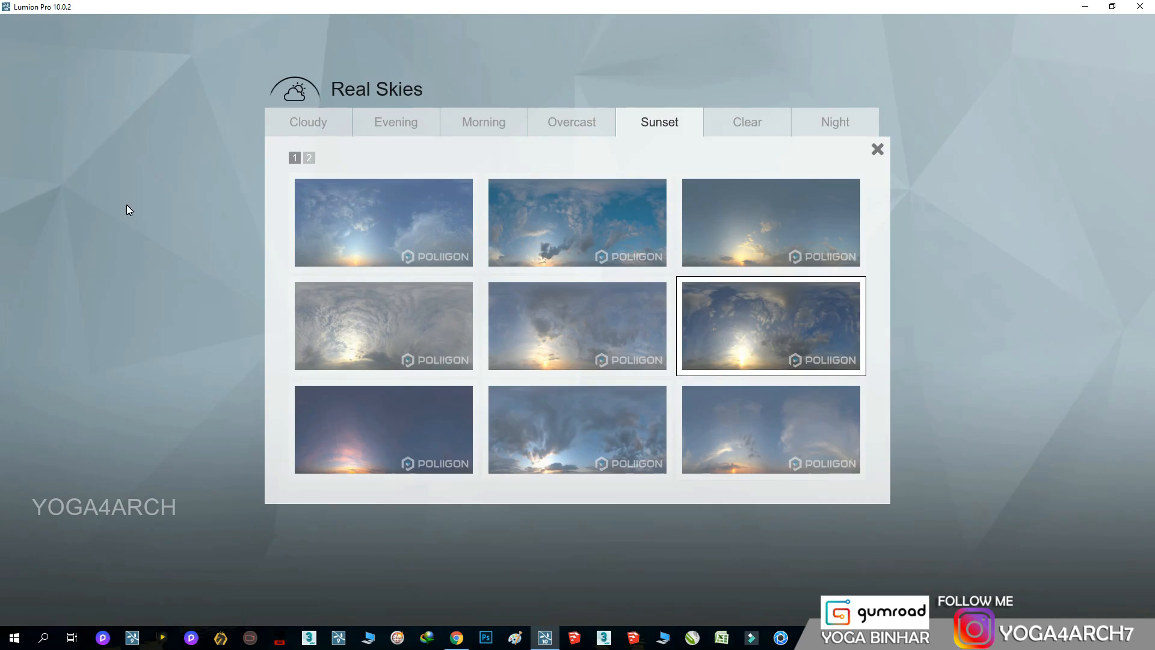
pyautogui.click(593, 350)
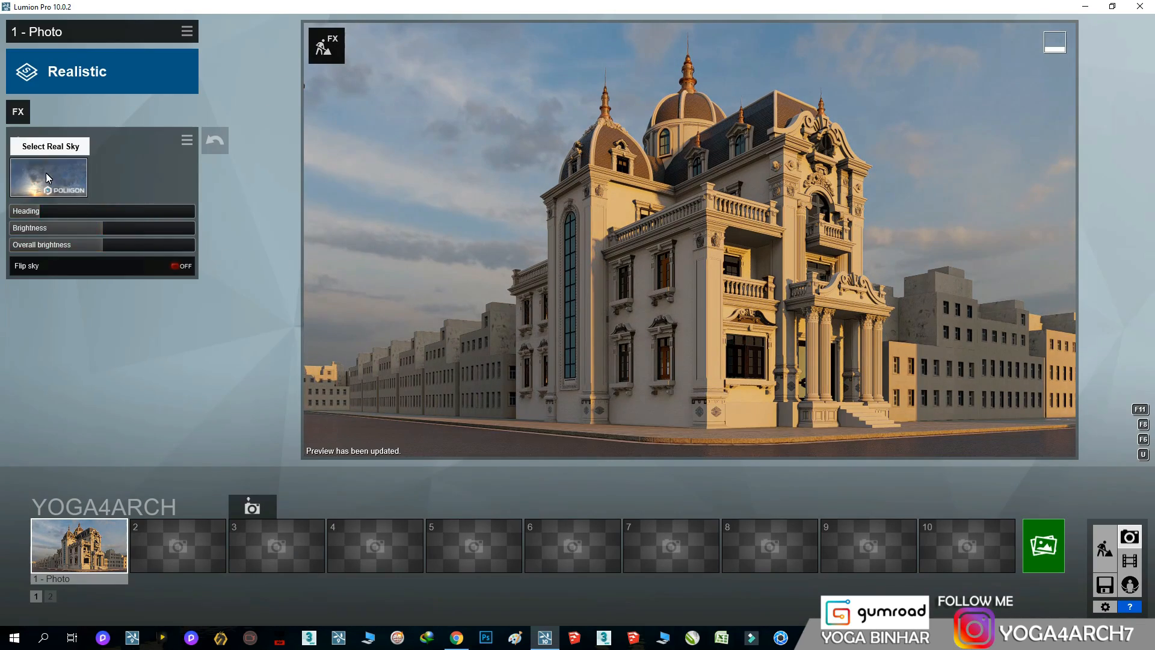
pyautogui.click(46, 172)
pyautogui.click(593, 402)
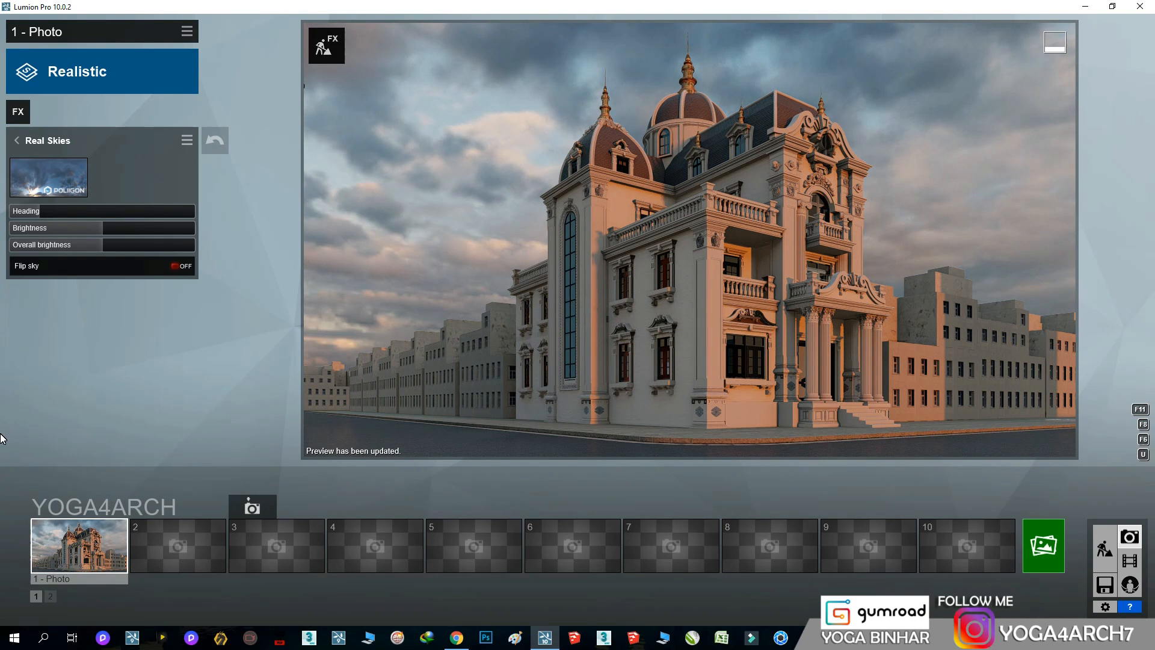
pyautogui.click(66, 175)
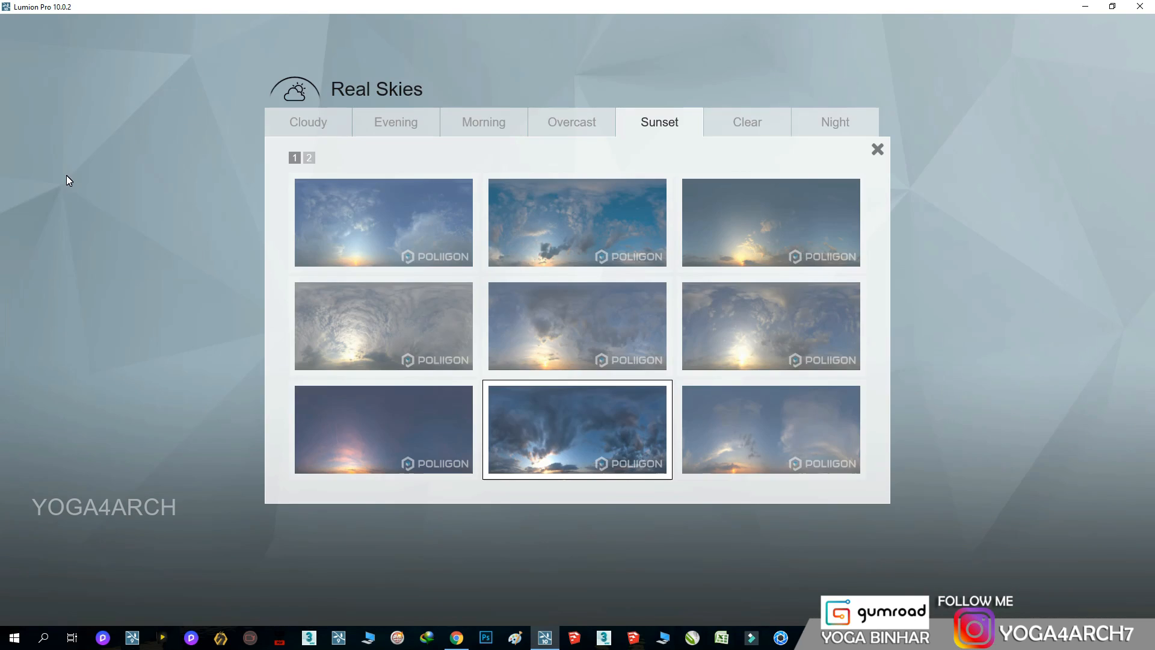
pyautogui.click(360, 316)
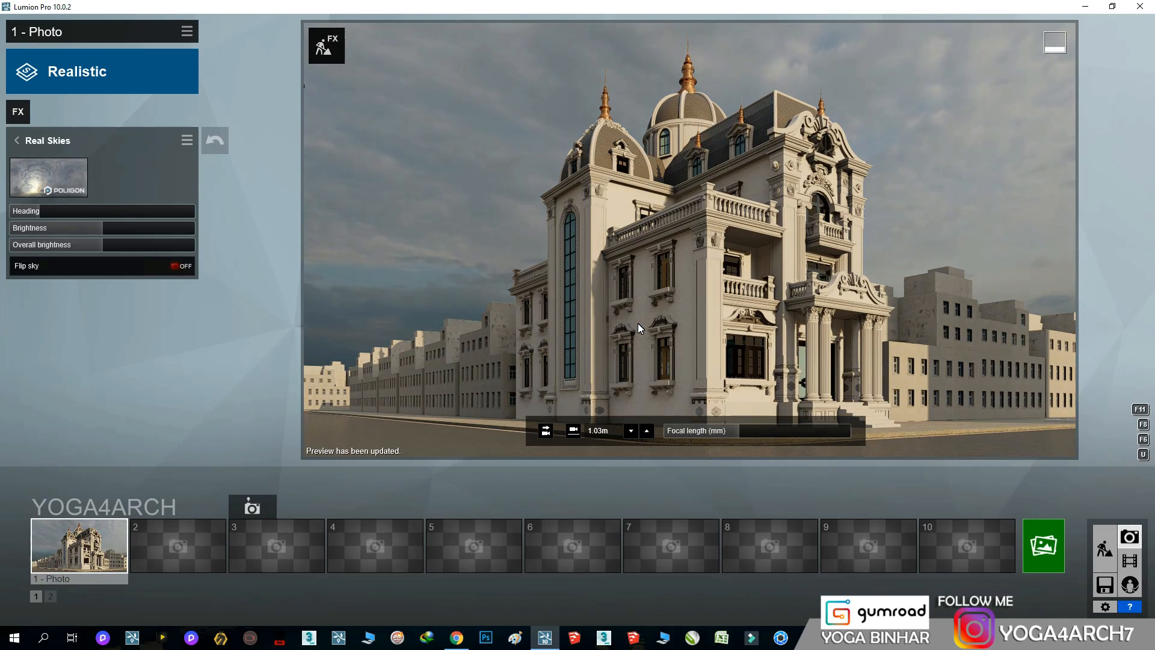
# Step: Apply the first sky of the Sunset category, set its heading to 180° and update the preview
pyautogui.click(56, 171)
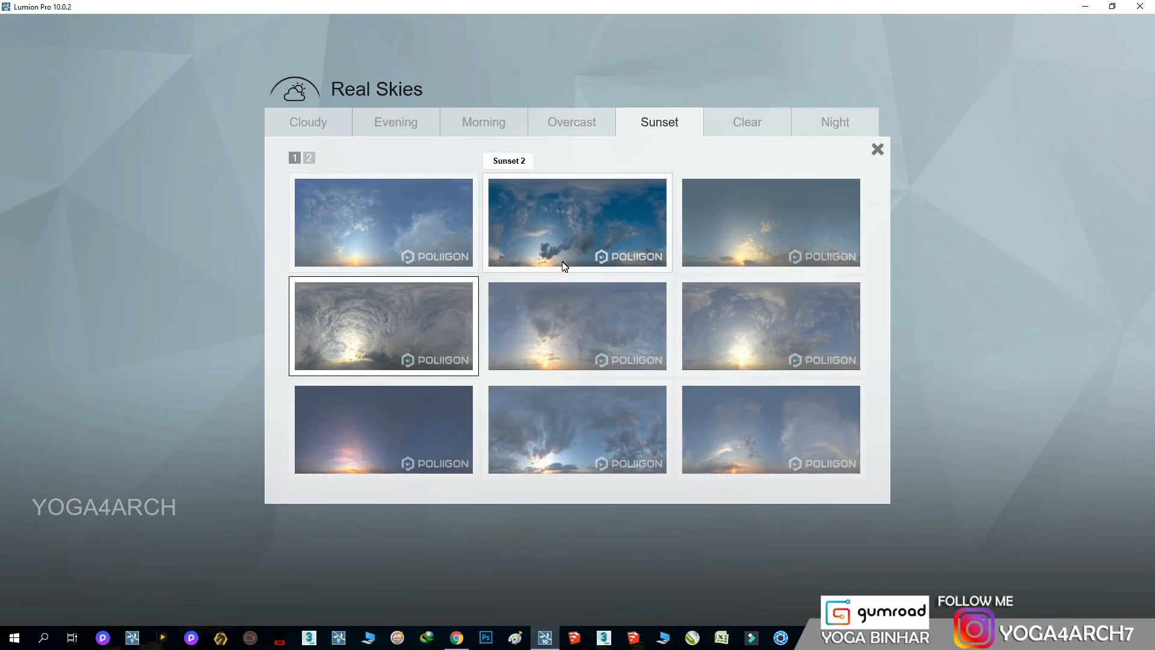
pyautogui.click(404, 236)
pyautogui.click(617, 299)
pyautogui.moveTo(73, 209); pyautogui.dragTo(199, 218)
pyautogui.click(841, 310)
pyautogui.click(743, 274)
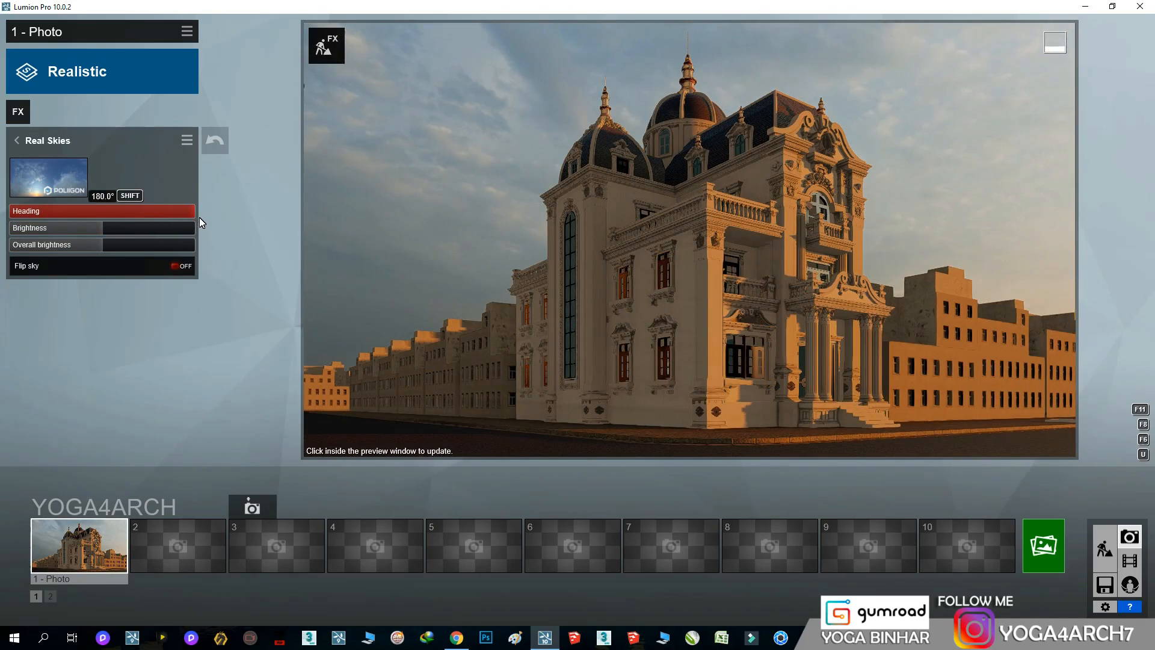
pyautogui.click(919, 356)
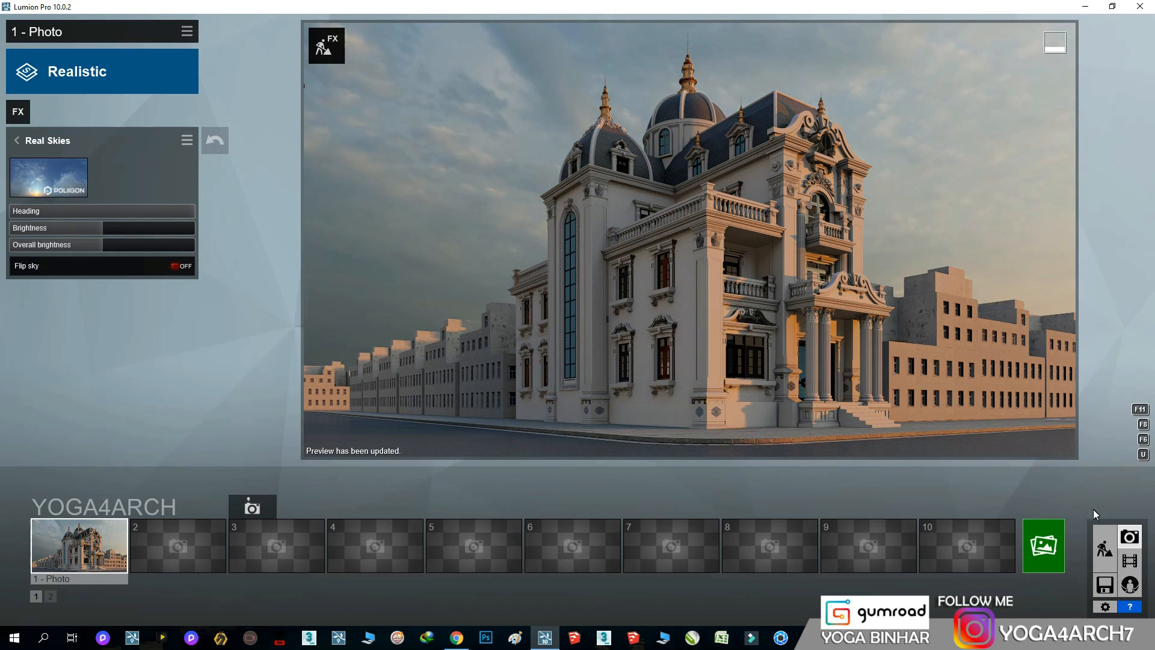
# Step: Assign the indoor Interior Glass 001 material to the villa's window glass and save the material changes
pyautogui.click(1105, 548)
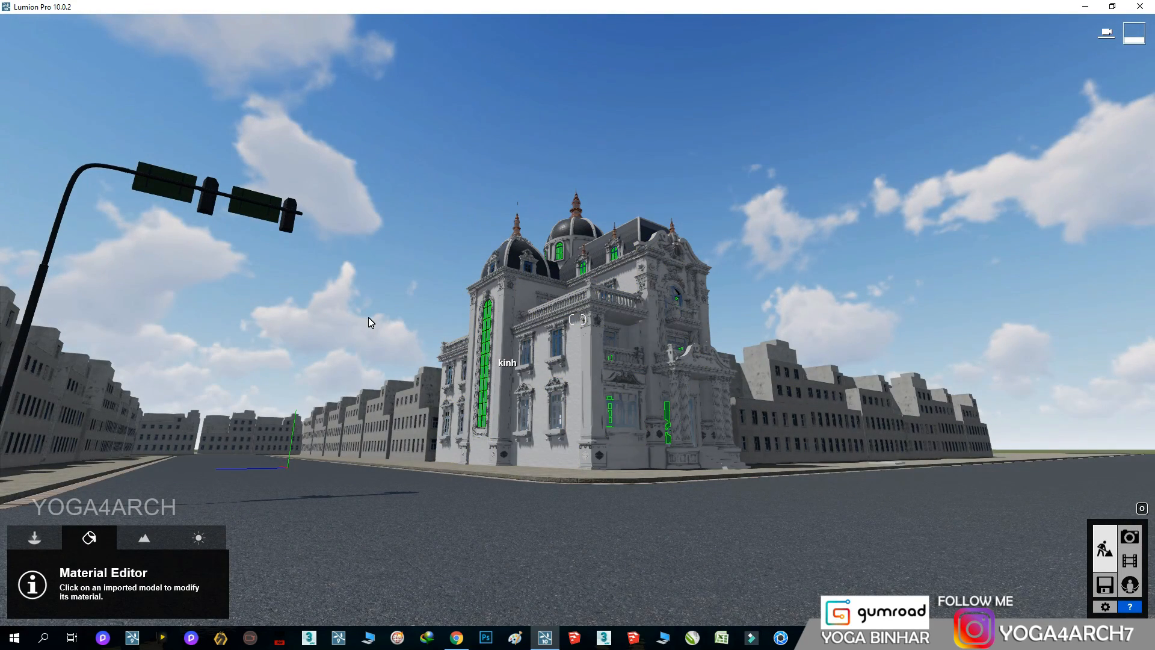
pyautogui.click(79, 220)
pyautogui.click(78, 257)
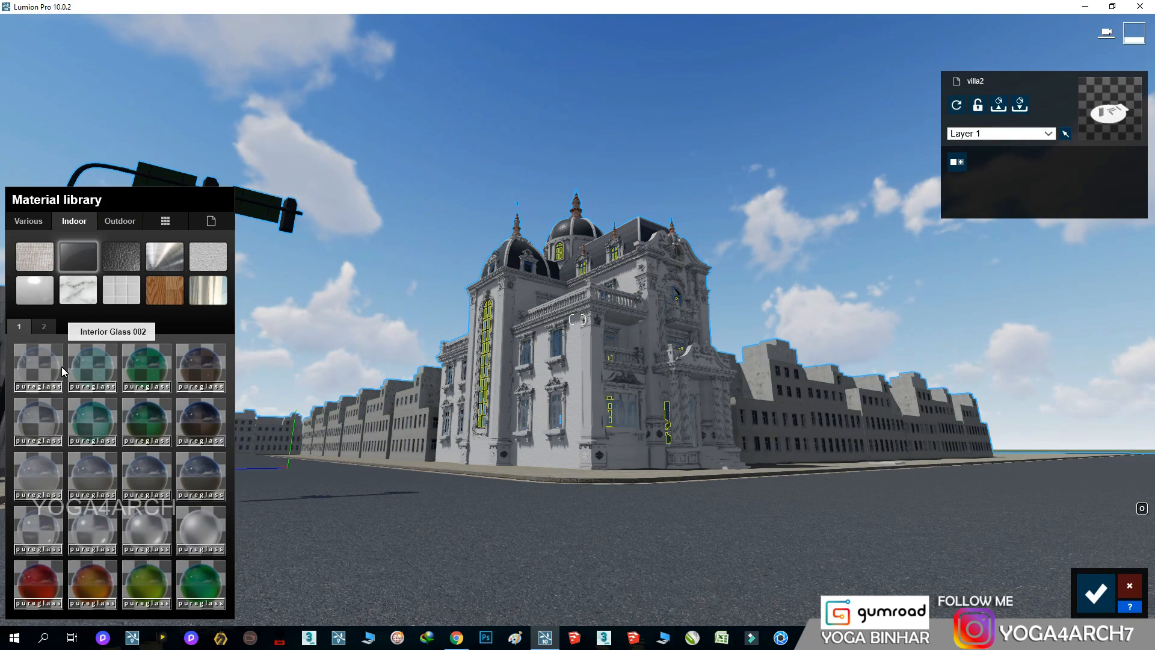
pyautogui.click(117, 447)
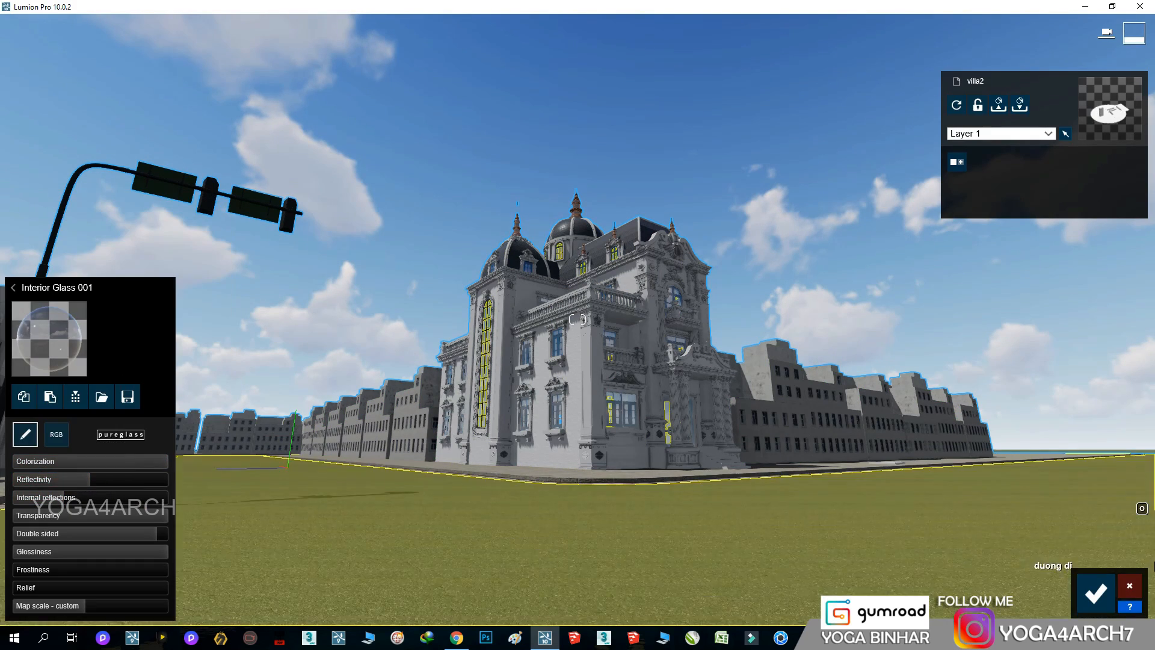
pyautogui.click(1096, 595)
# Step: Add the Precipitation weather effect to the first photo, reducing its extra fog addition and increasing its particle size
pyautogui.click(1129, 536)
pyautogui.click(79, 544)
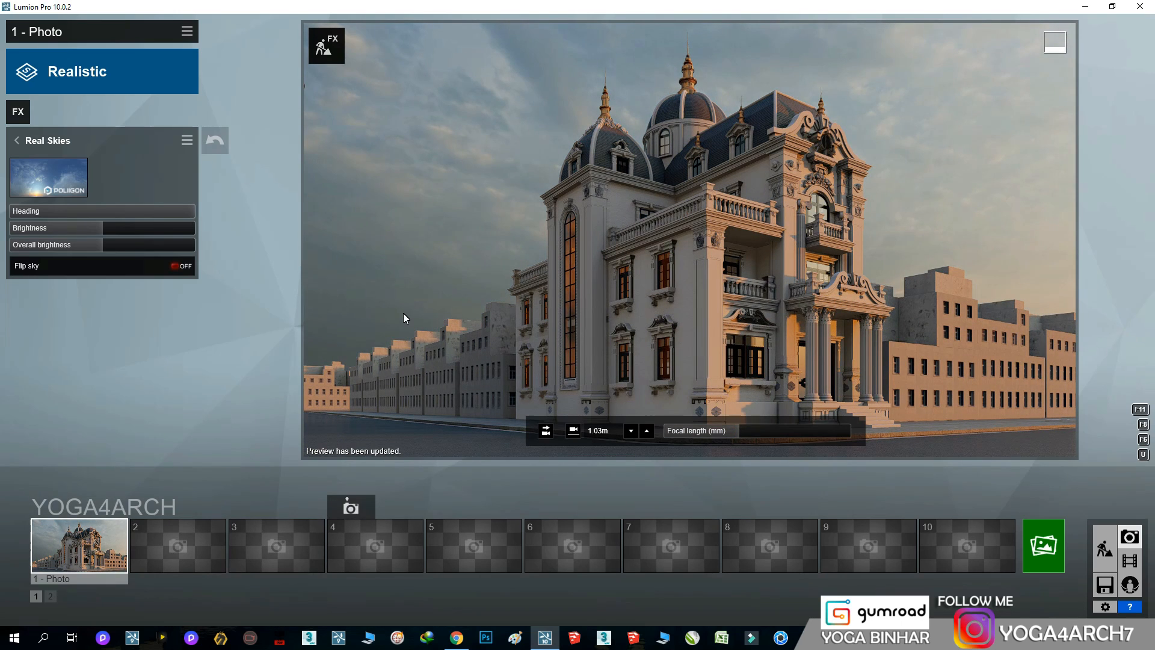
pyautogui.click(22, 117)
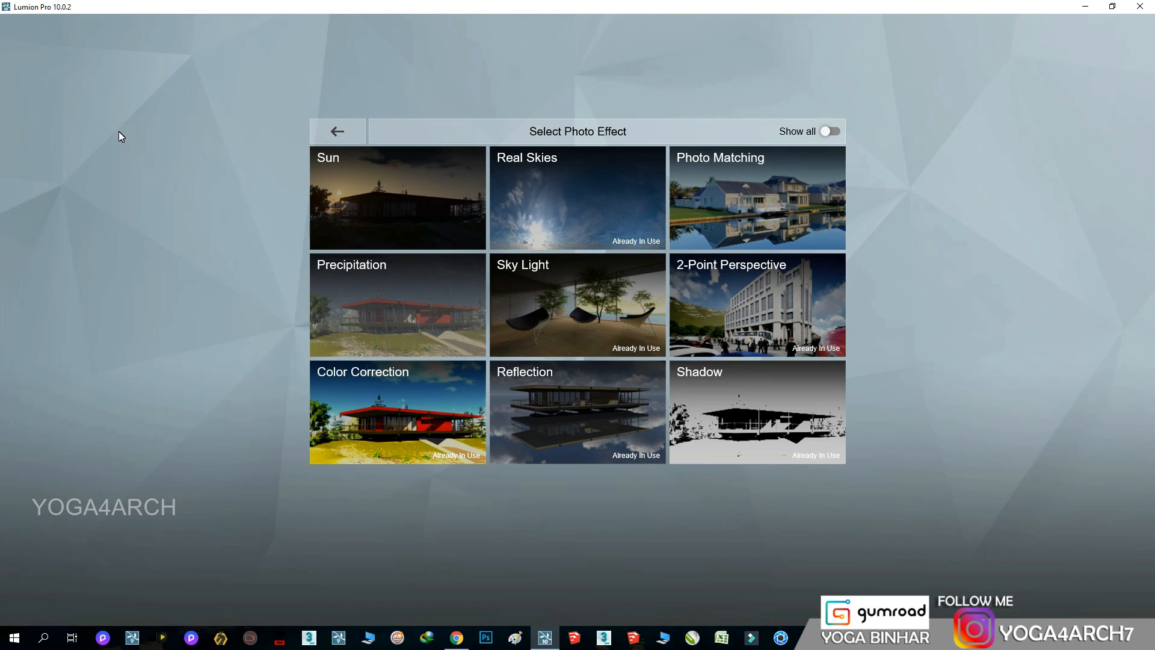
pyautogui.click(830, 132)
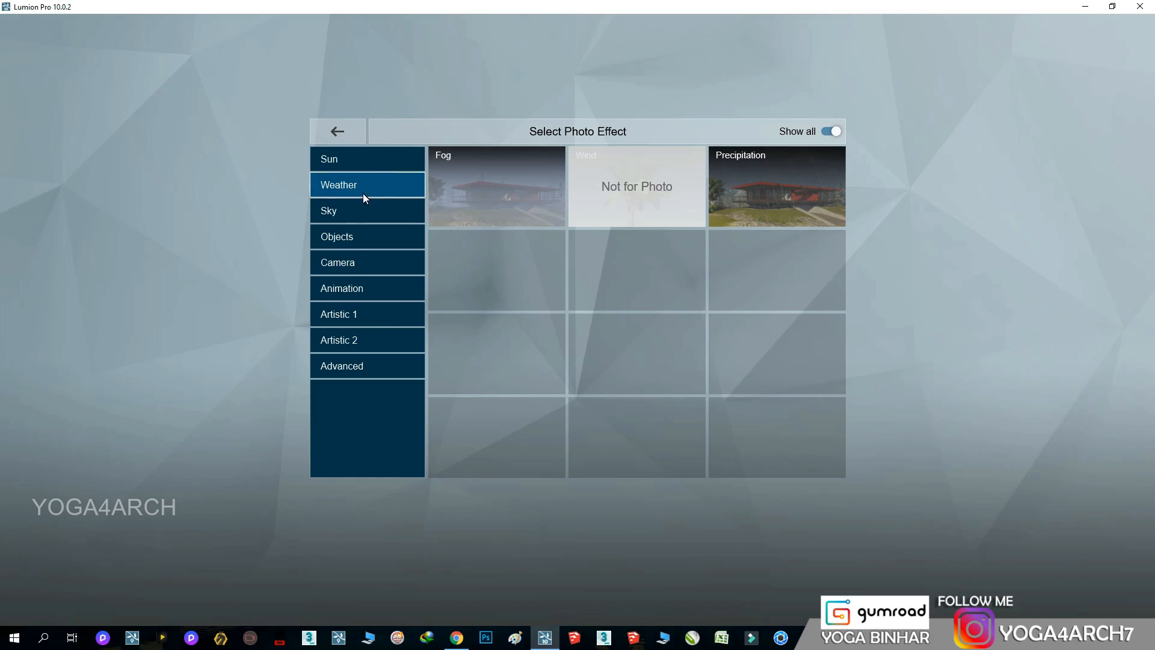
pyautogui.click(769, 204)
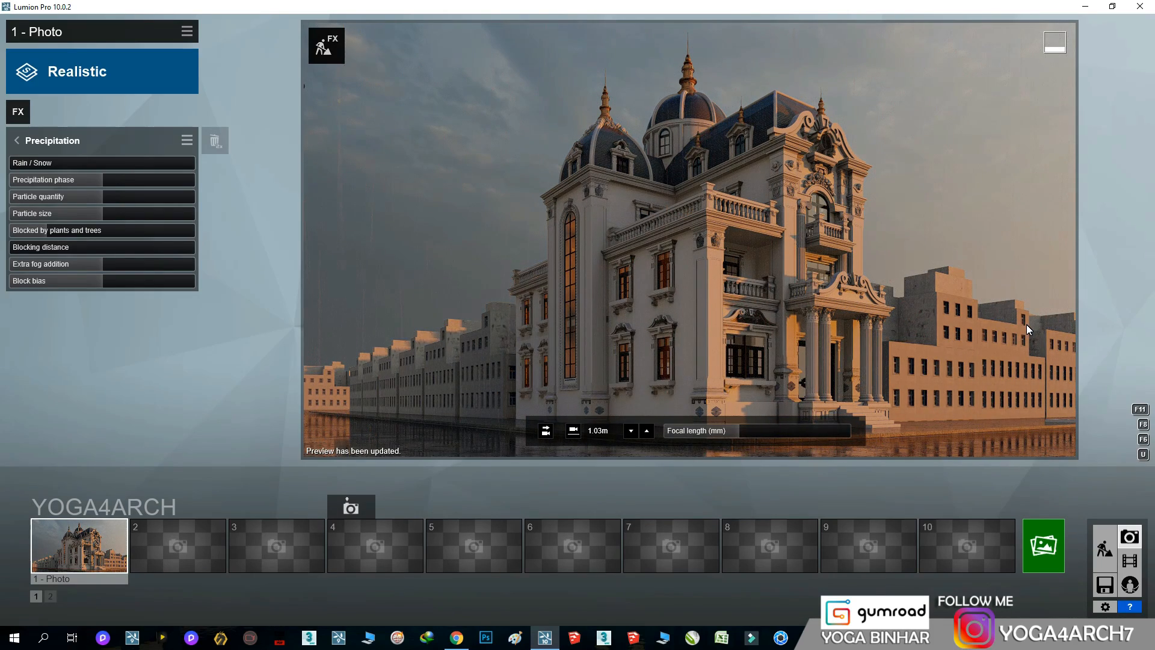
pyautogui.moveTo(54, 266); pyautogui.dragTo(43, 266)
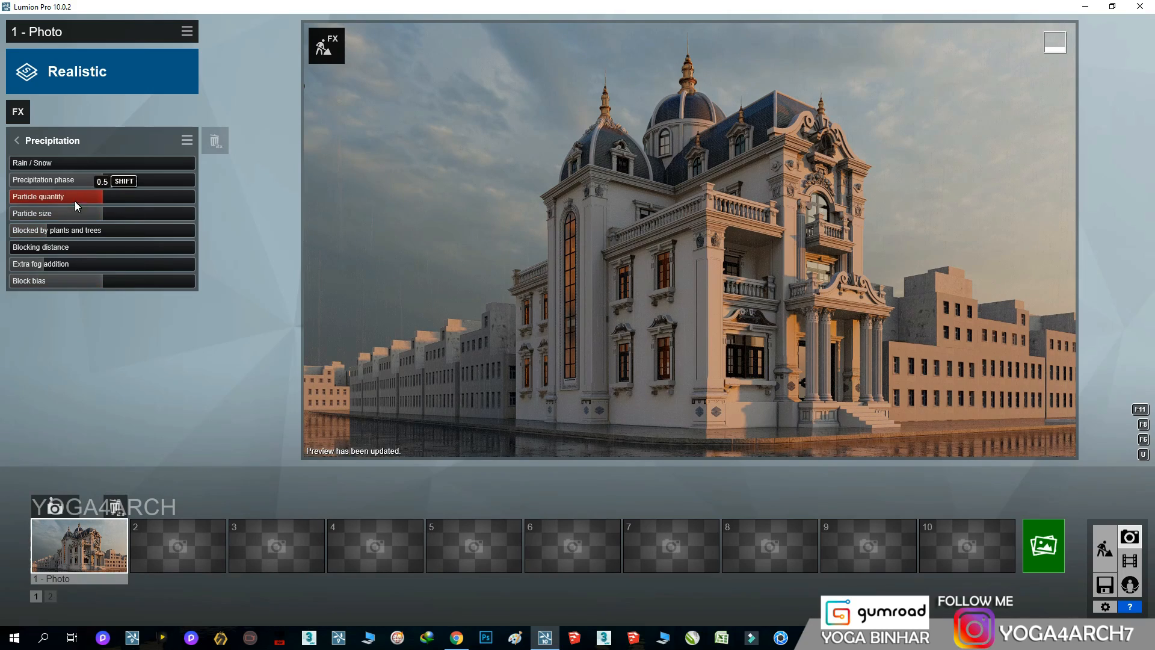
pyautogui.moveTo(109, 214); pyautogui.dragTo(135, 216)
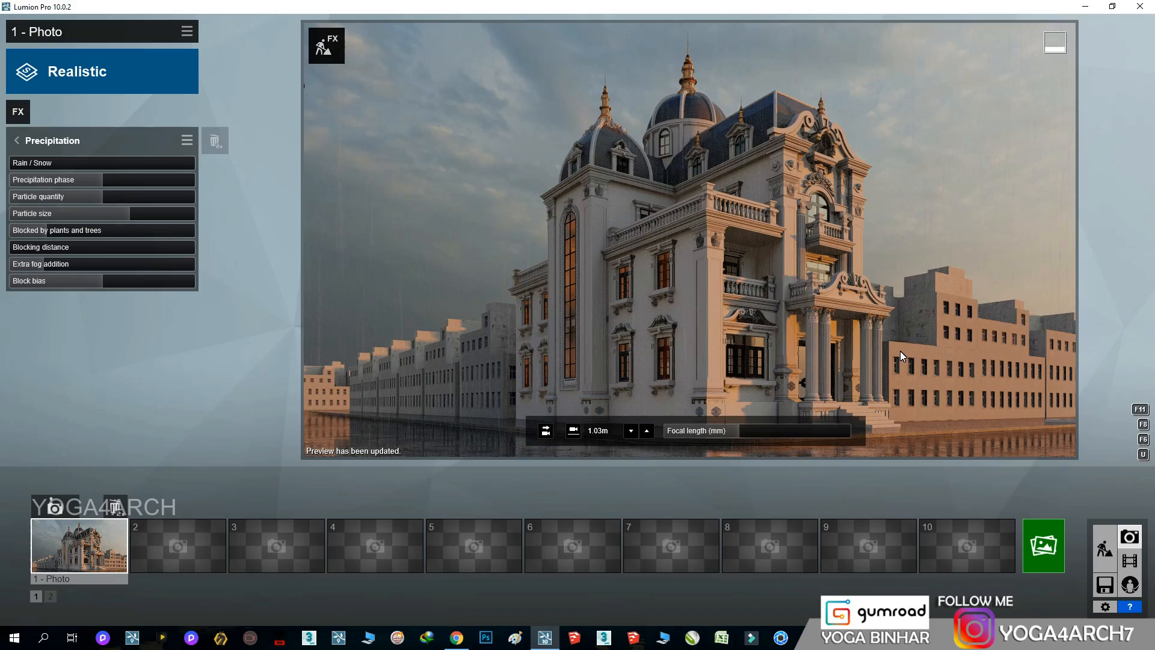
# Step: Examine the white trim's Standard material settings around the front dome and close the material editor
pyautogui.click(1110, 546)
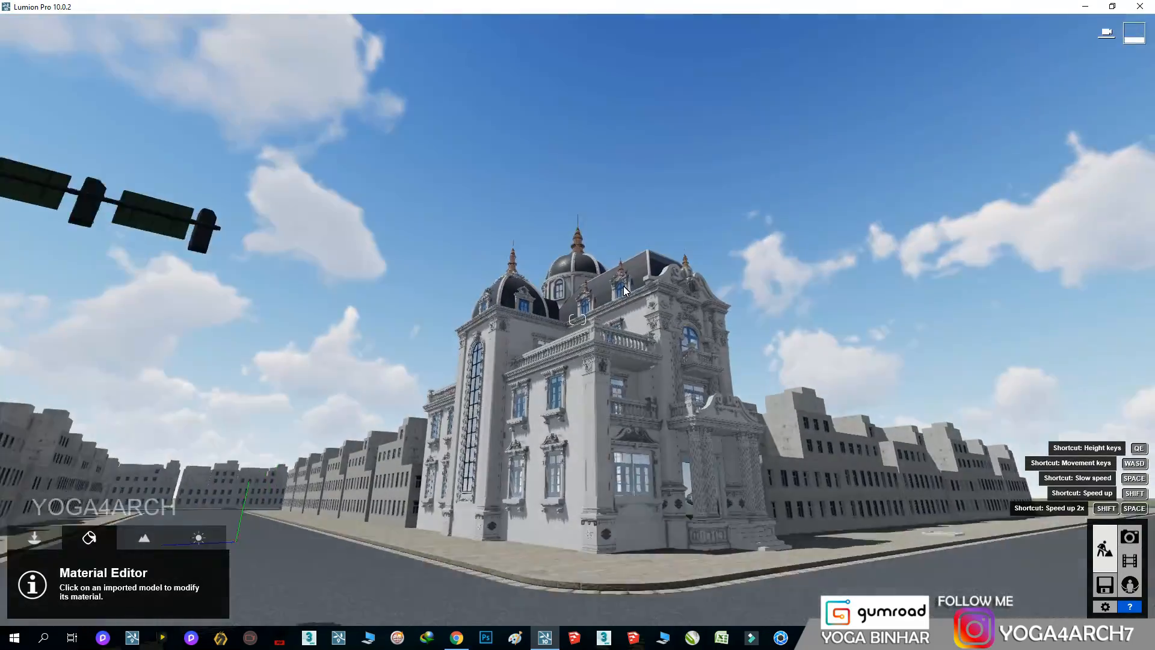
pyautogui.press('w')
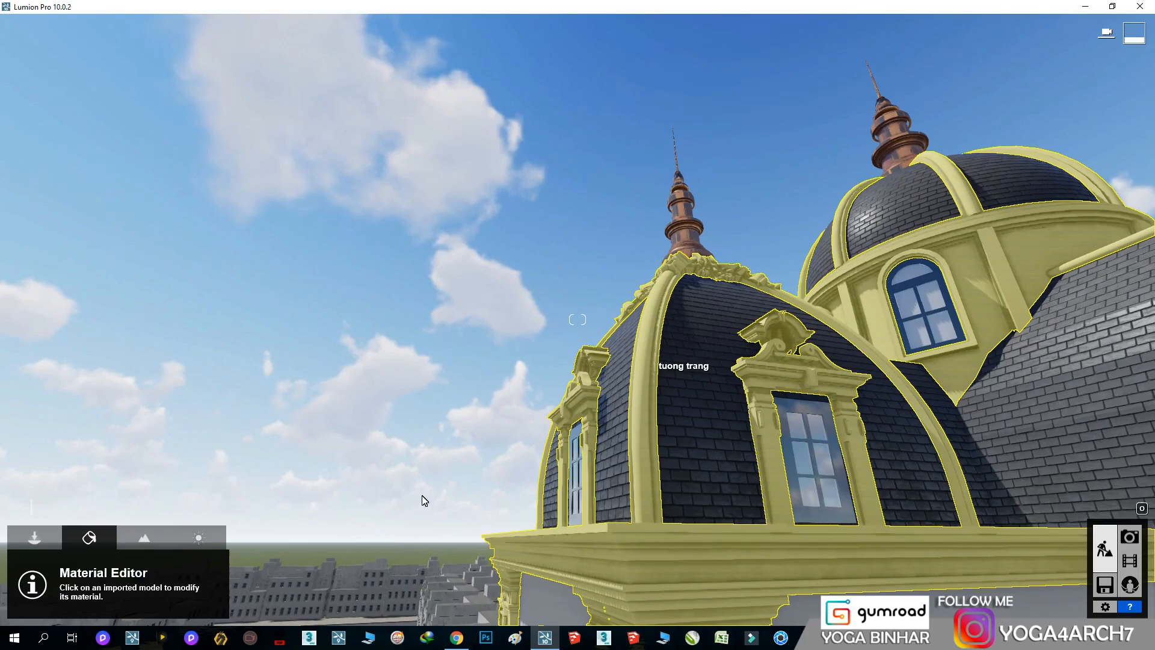
pyautogui.click(469, 534)
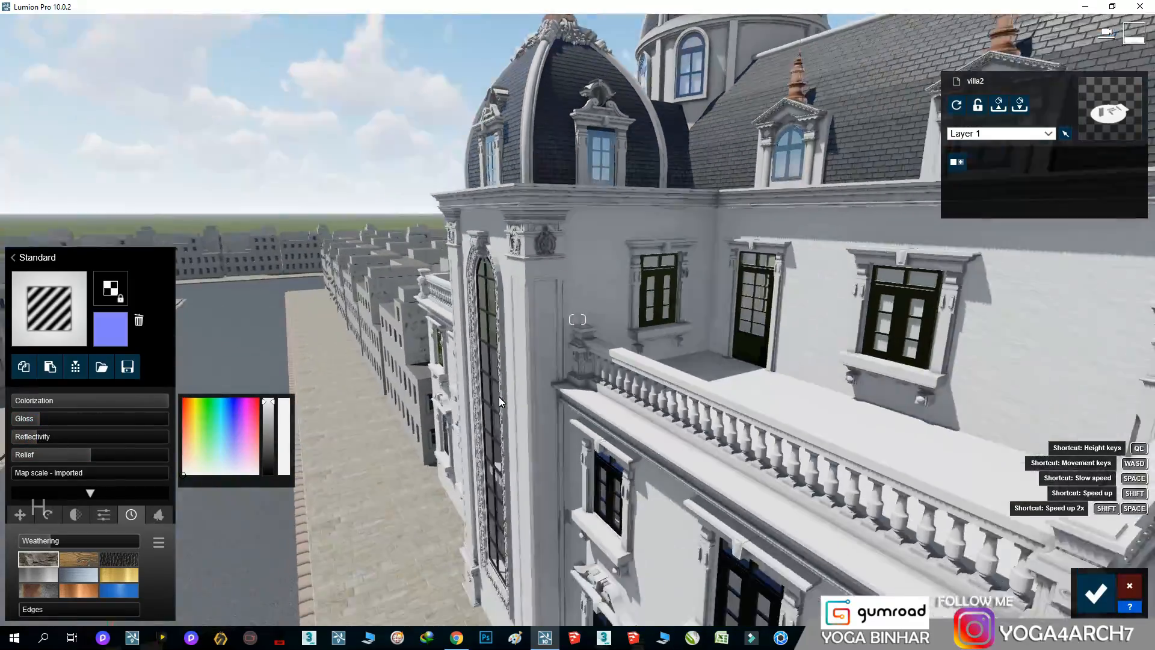
pyautogui.press('s')
pyautogui.moveTo(499, 402); pyautogui.dragTo(494, 399, button='right')
pyautogui.click(1096, 593)
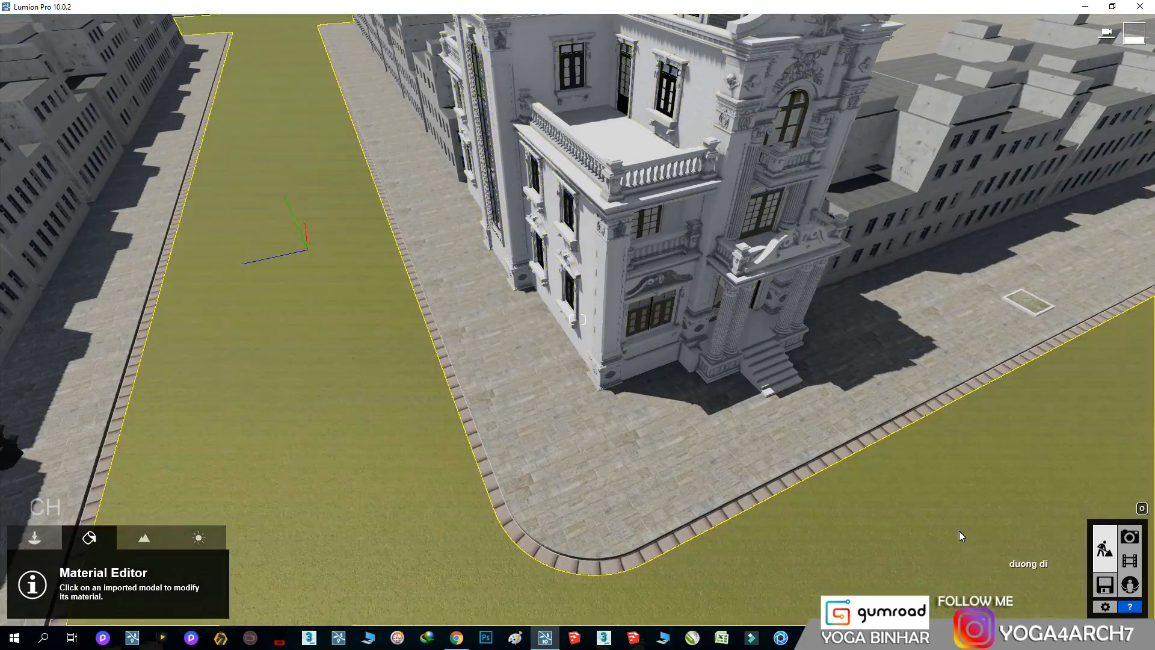
# Step: Open the Fine-detail Nature library and preview a large broadleaf tree at the sidewalk planter beside the villa
pyautogui.press('w')
pyautogui.moveTo(961, 535); pyautogui.dragTo(946, 521, button='right')
pyautogui.press('w')
pyautogui.press('s')
pyautogui.click(35, 538)
pyautogui.click(99, 572)
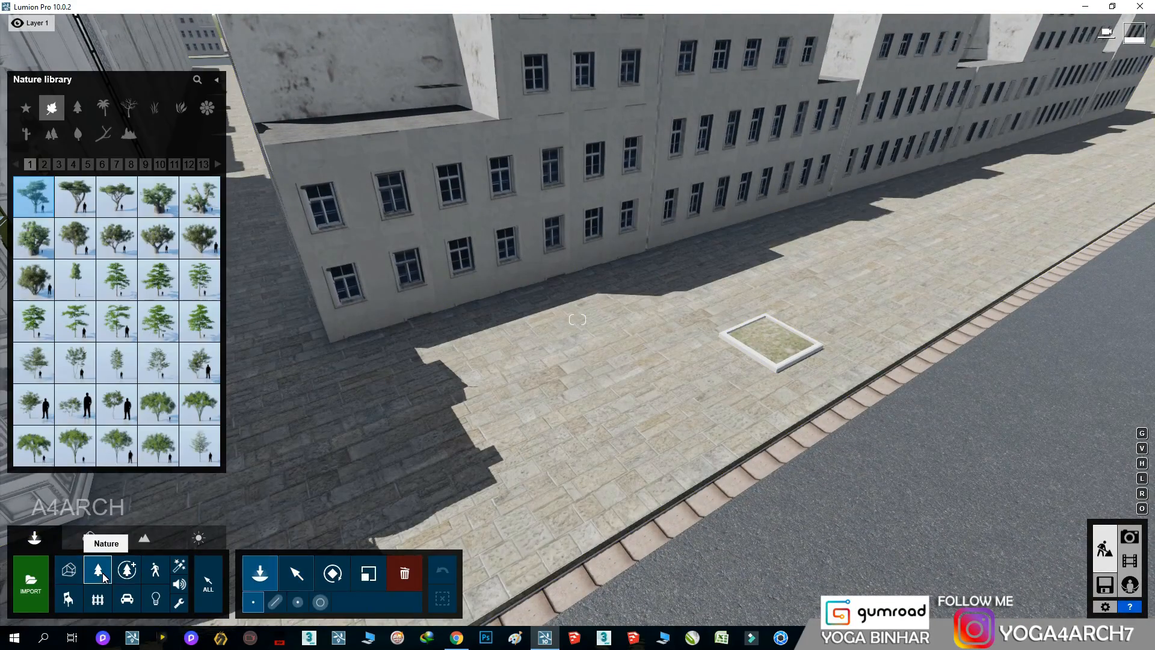
pyautogui.click(124, 575)
pyautogui.click(124, 182)
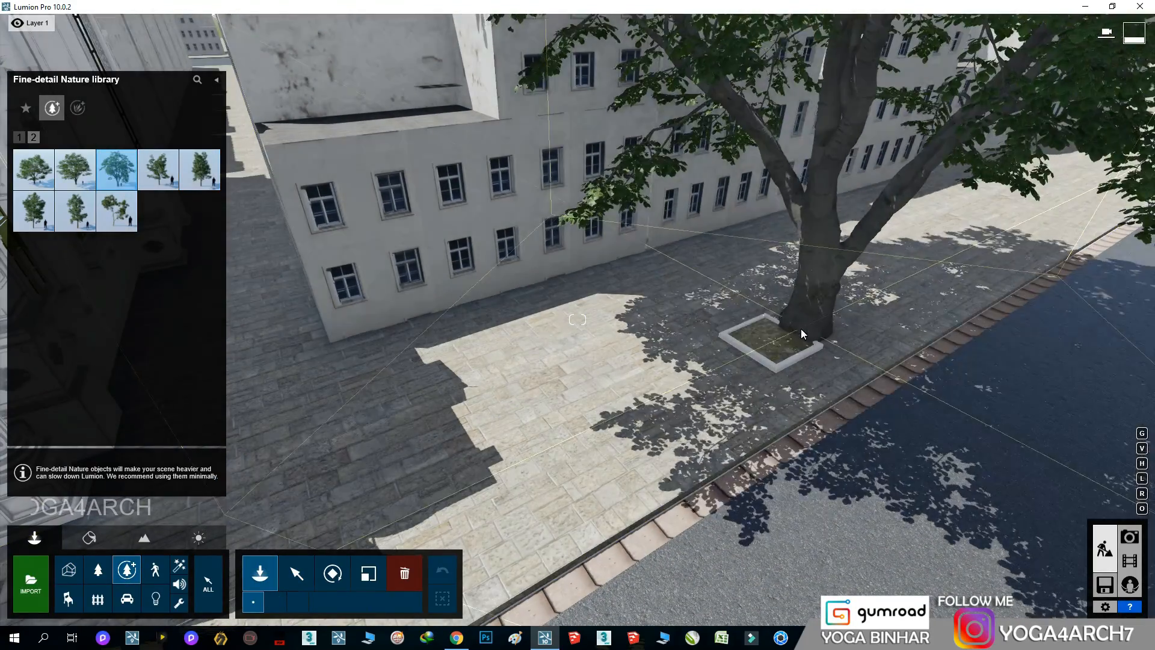
pyautogui.scroll(-3, 791, 337)
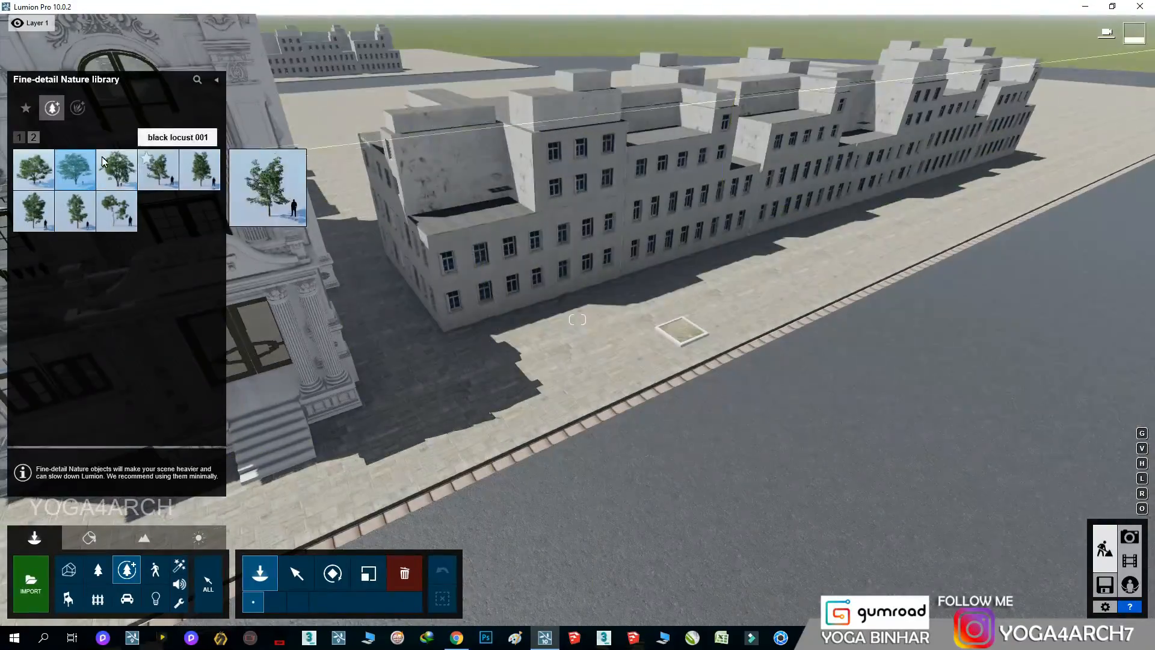
# Step: Place two tall fine-detail trees from the library's first page, one in the sidewalk planter and one farther along the sidewalk
pyautogui.click(20, 138)
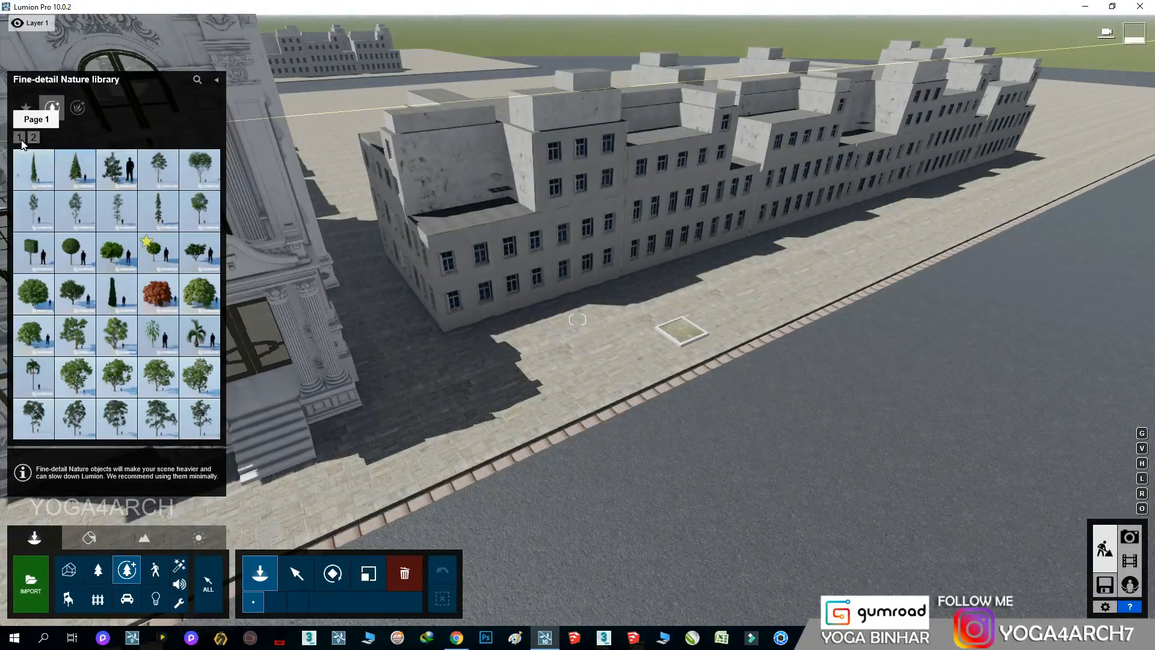
pyautogui.click(200, 180)
pyautogui.click(681, 332)
pyautogui.click(923, 240)
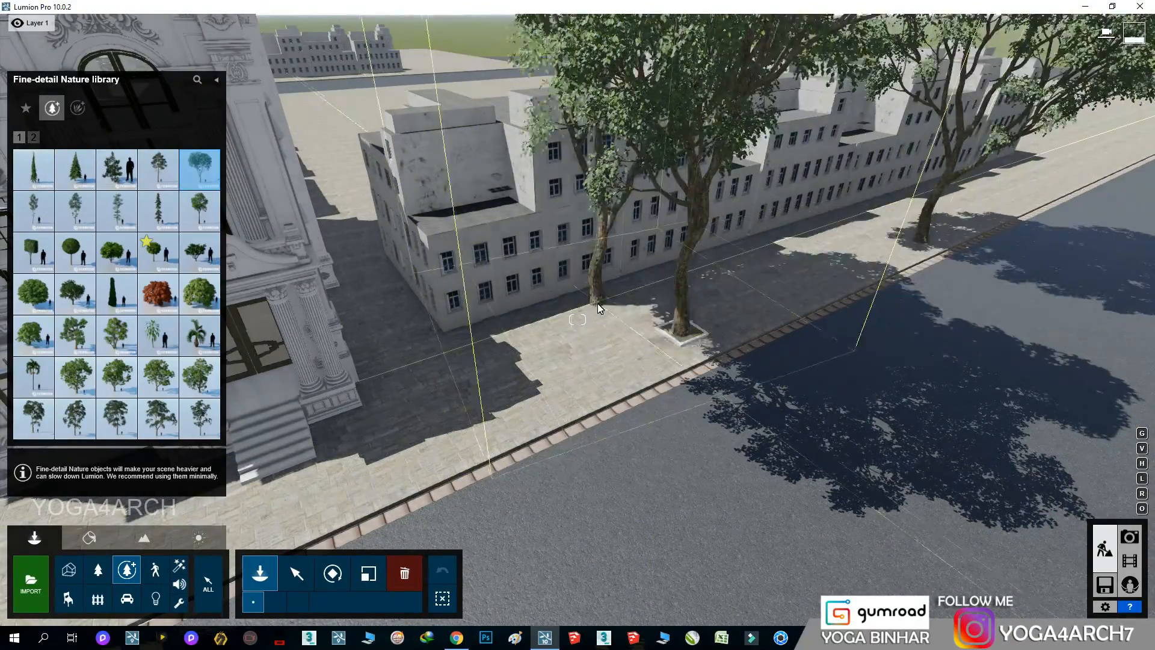
# Step: Place more of the tall fine-detail trees along the front street's sidewalk and the sidewalk beside the villa's side facade
pyautogui.press('s')
pyautogui.click(955, 240)
pyautogui.press('a')
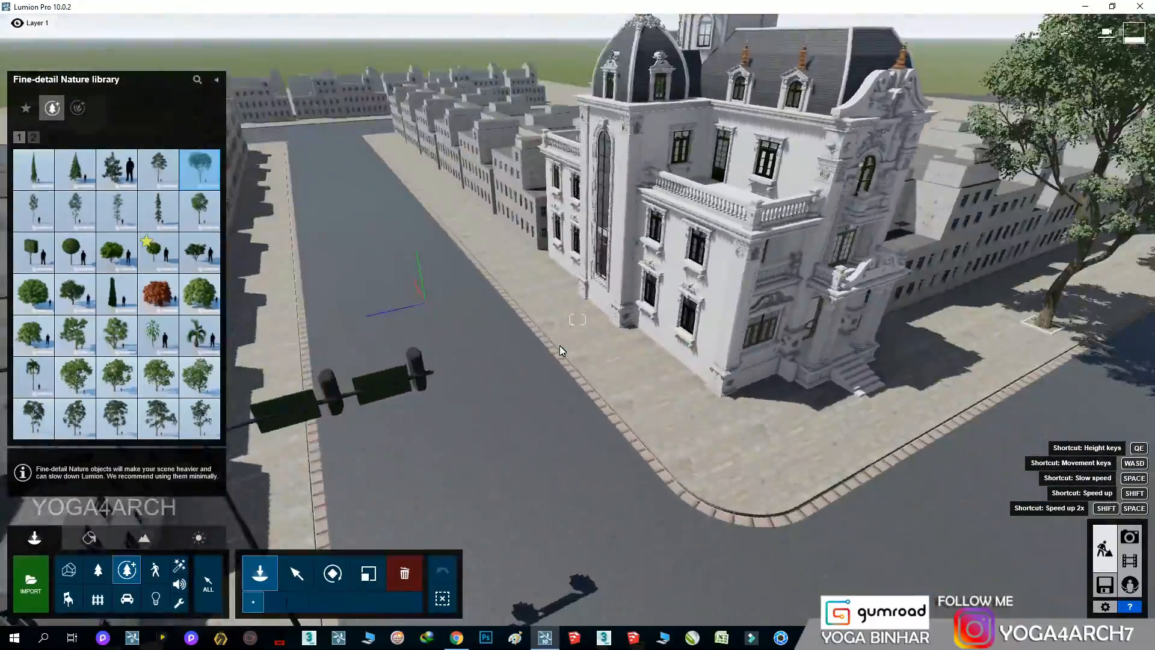
pyautogui.press('w')
pyautogui.moveTo(560, 345); pyautogui.dragTo(474, 361, button='right')
pyautogui.click(462, 350)
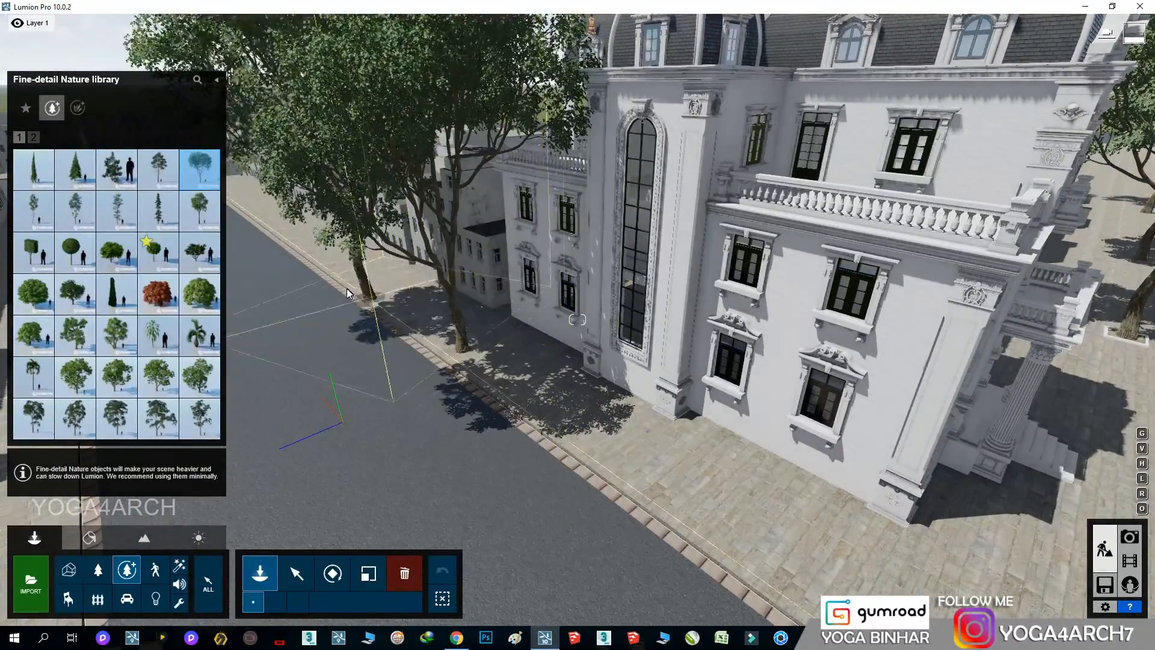
pyautogui.click(247, 212)
# Step: Place small round-crowned fine-detail trees at the villa's side wall and beside its entrance, and check them from the first photo's view
pyautogui.press('d')
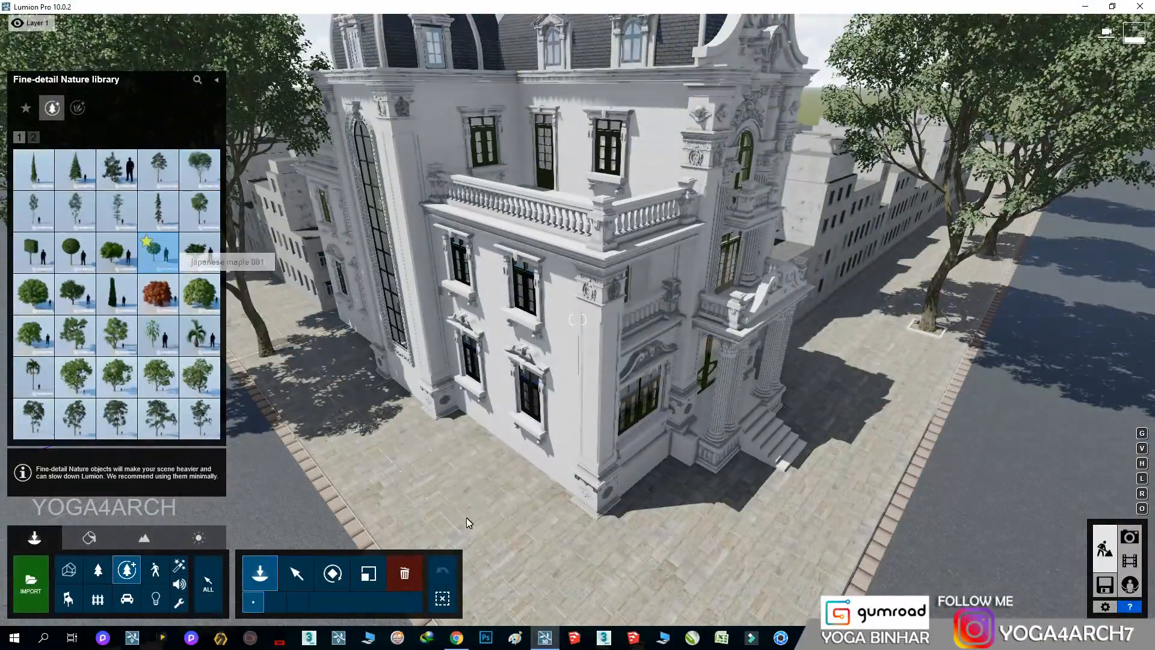
pyautogui.press('w')
pyautogui.press('a')
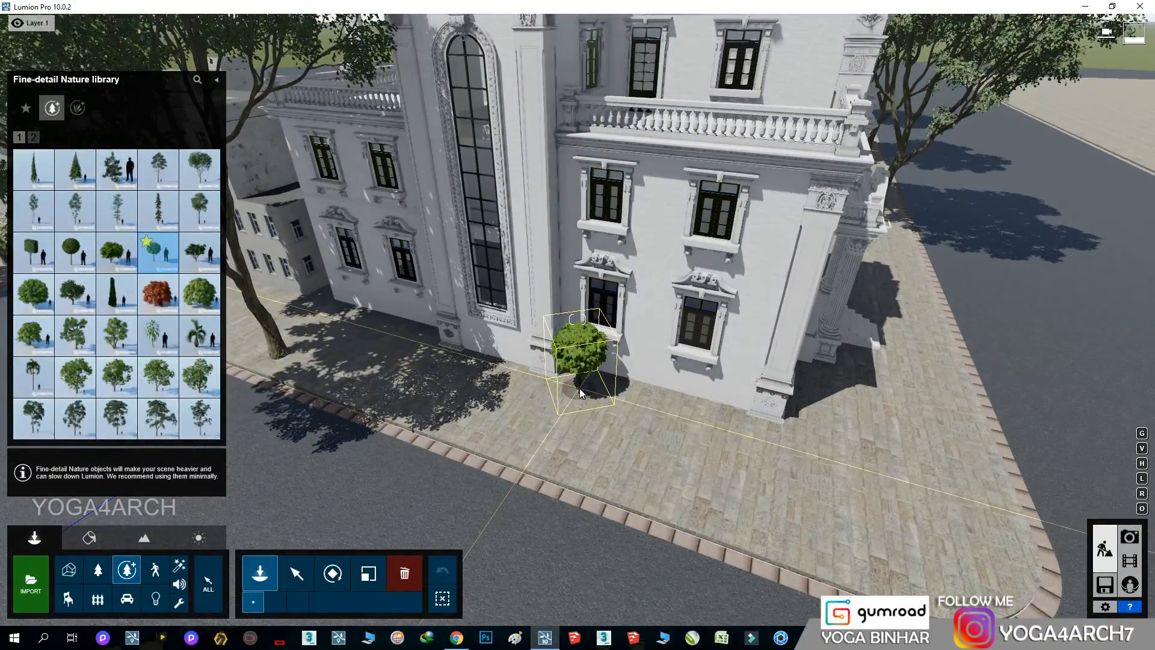
pyautogui.click(635, 397)
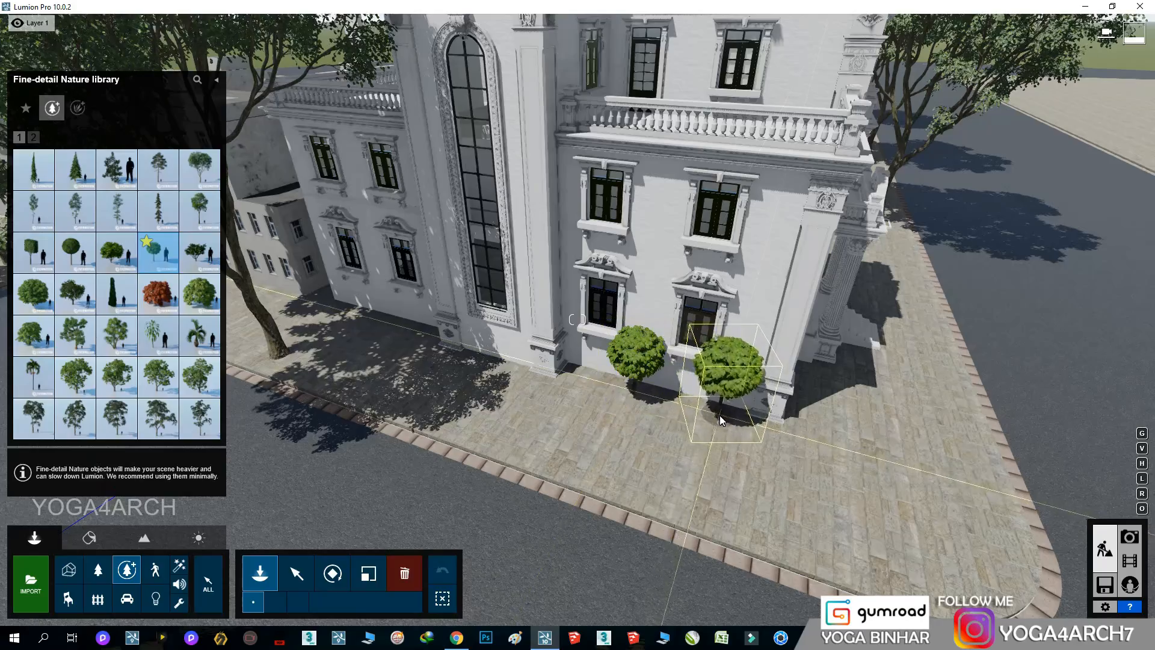
pyautogui.press('s')
pyautogui.press('d')
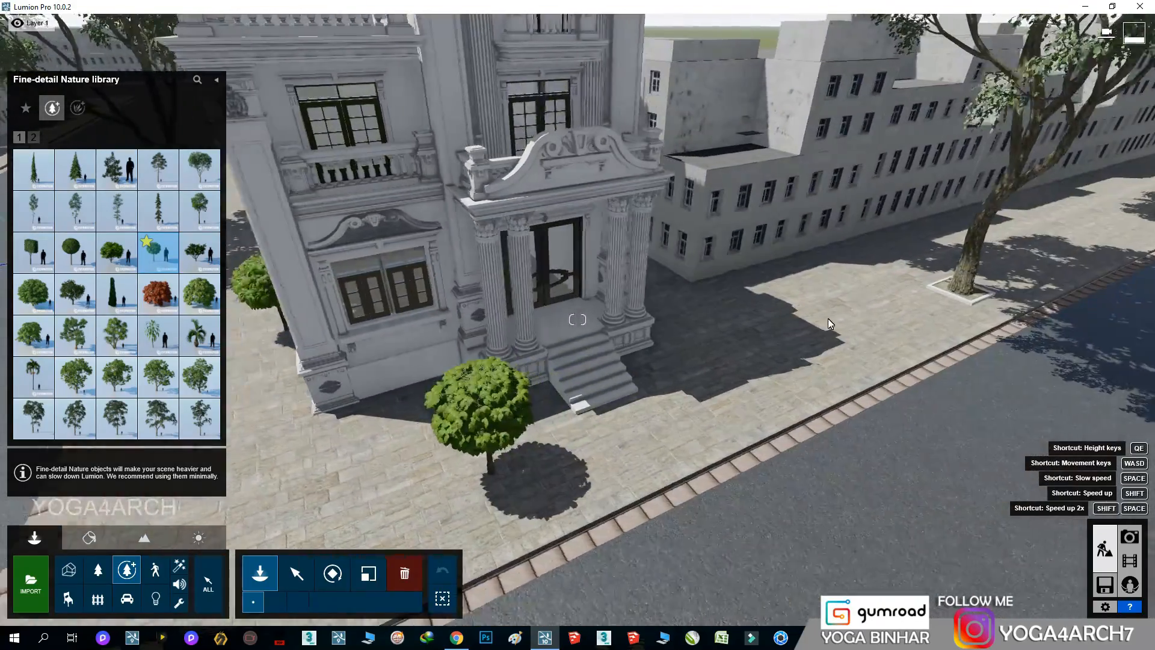
pyautogui.press('a')
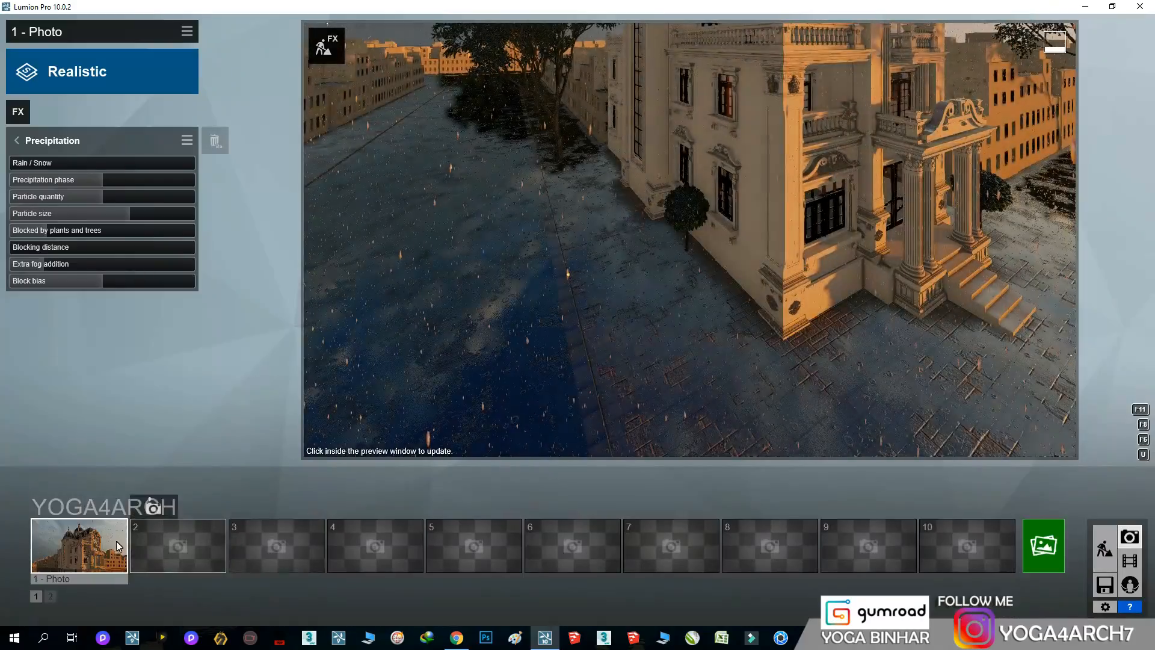
pyautogui.click(116, 540)
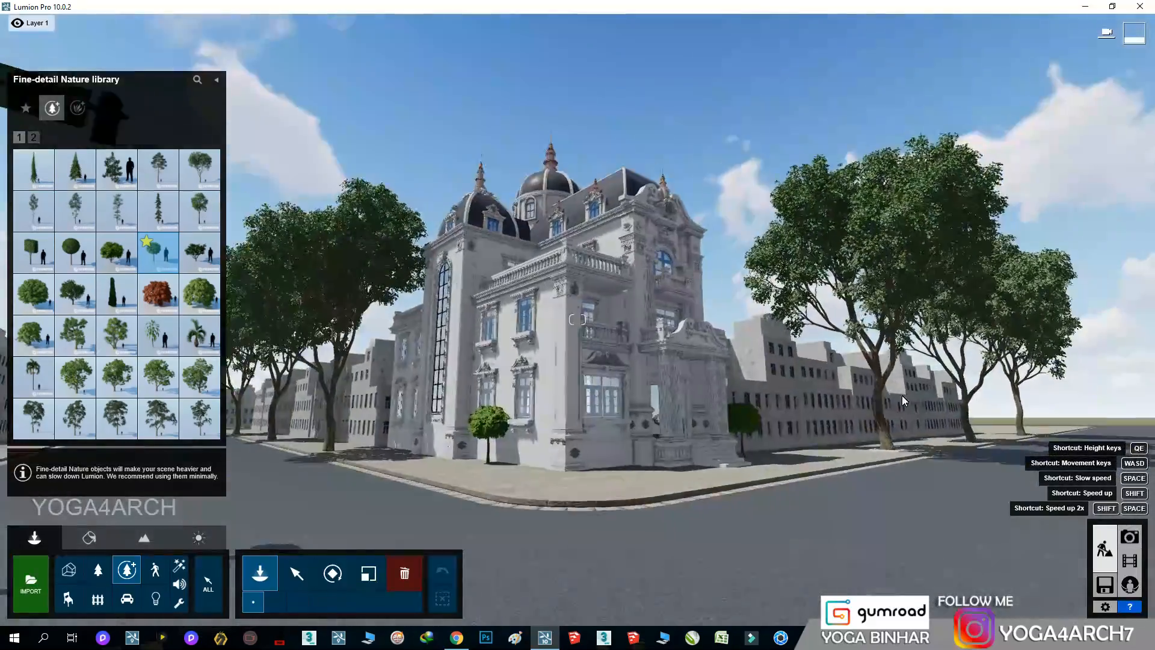
# Step: Place slender trees from the Fine-detail Nature library's second page along the sidewalks in front of and beside the villa
pyautogui.press('d')
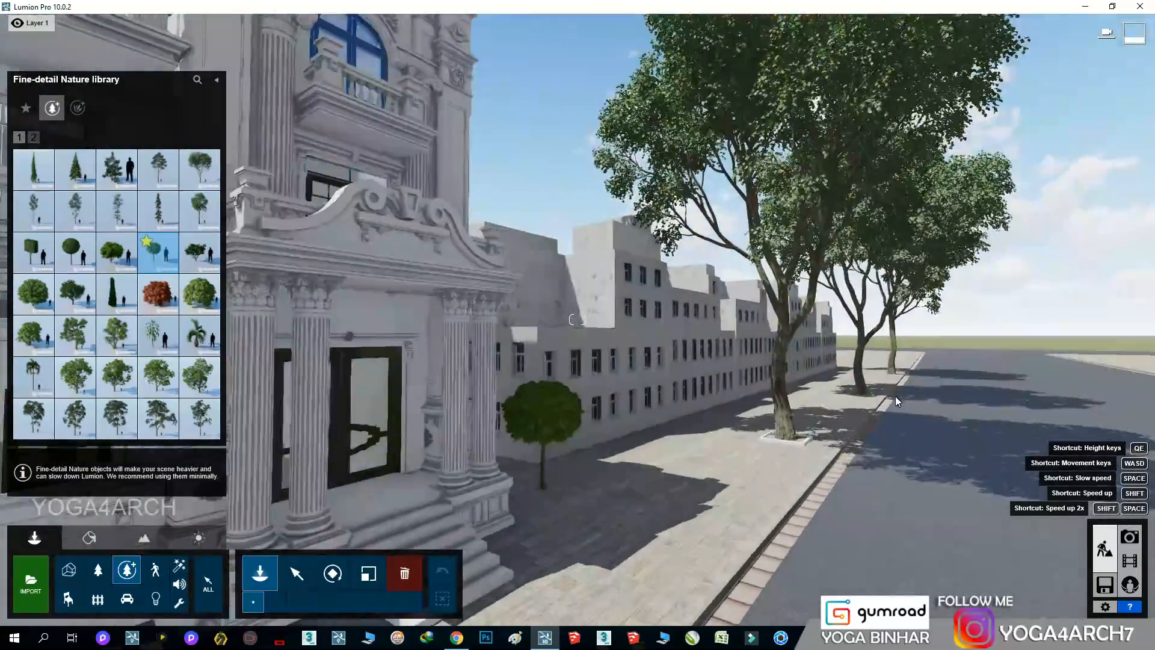
pyautogui.press('s')
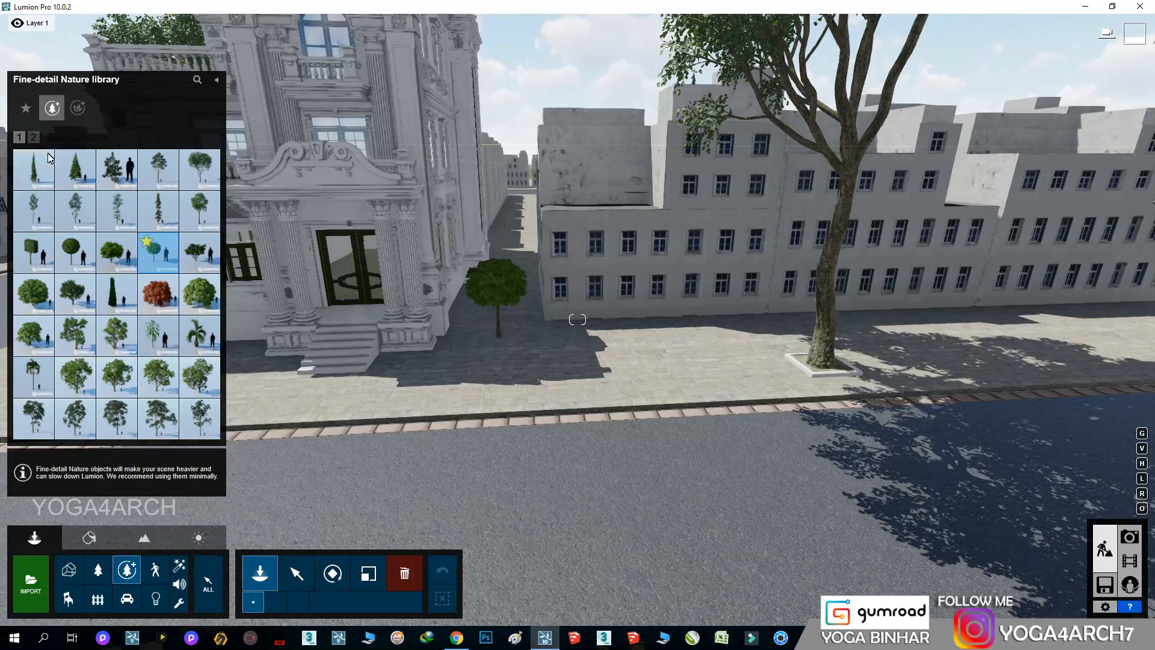
pyautogui.click(34, 138)
pyautogui.click(116, 210)
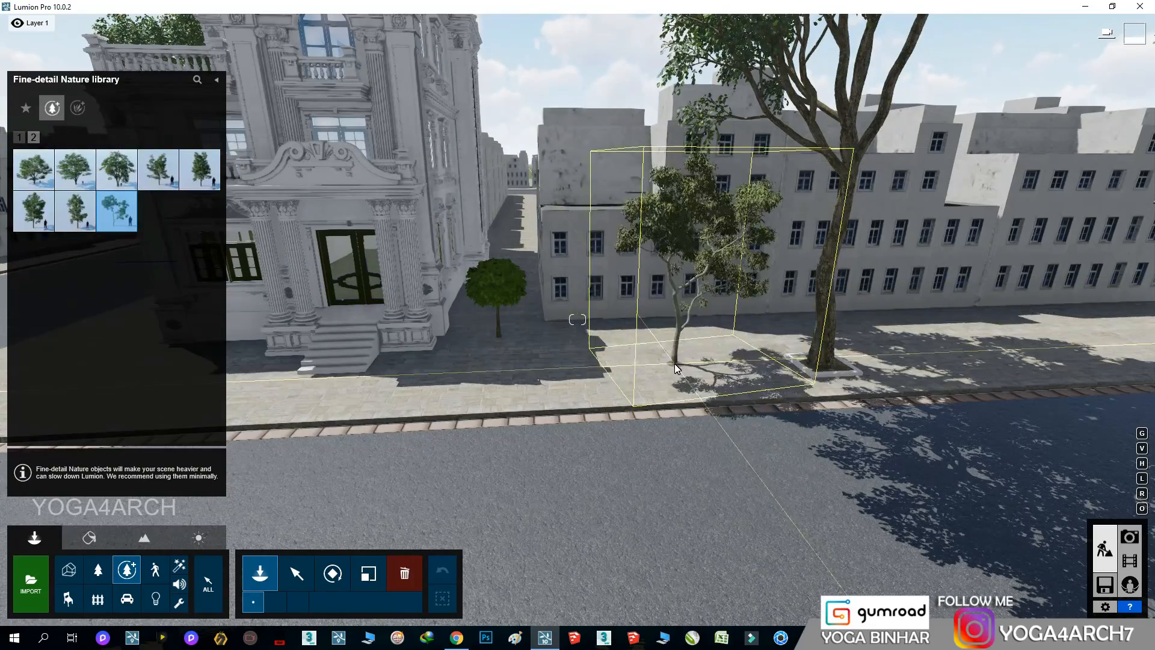
pyautogui.click(561, 363)
pyautogui.moveTo(725, 349); pyautogui.dragTo(615, 446, button='right')
pyautogui.click(876, 354)
pyautogui.press('w')
pyautogui.click(709, 453)
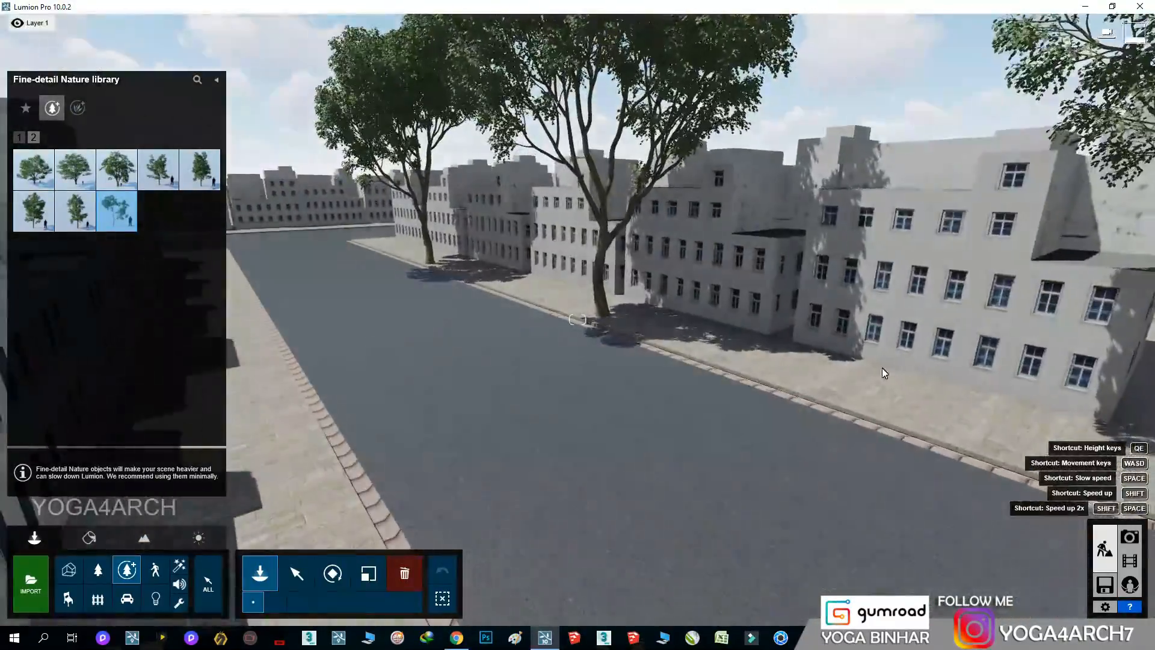
pyautogui.click(876, 379)
pyautogui.click(532, 292)
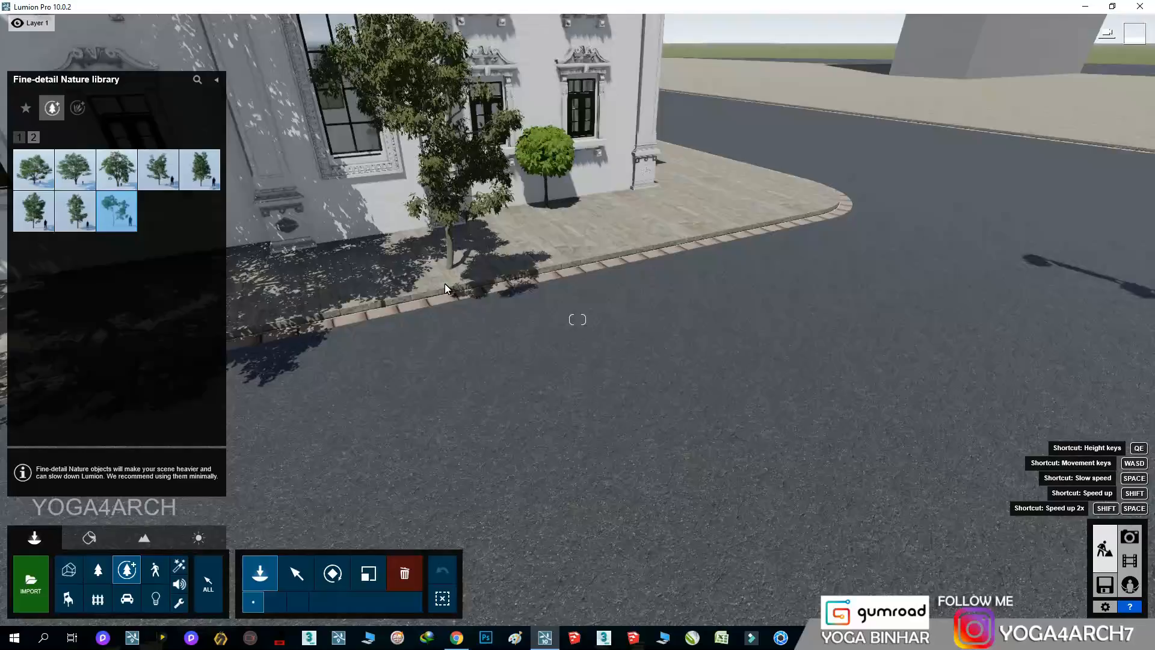
# Step: Lay a line of small round bushes from the Nature library's sixth plants page along the base of the villa's side wall
pyautogui.moveTo(445, 284); pyautogui.dragTo(451, 295, button='right')
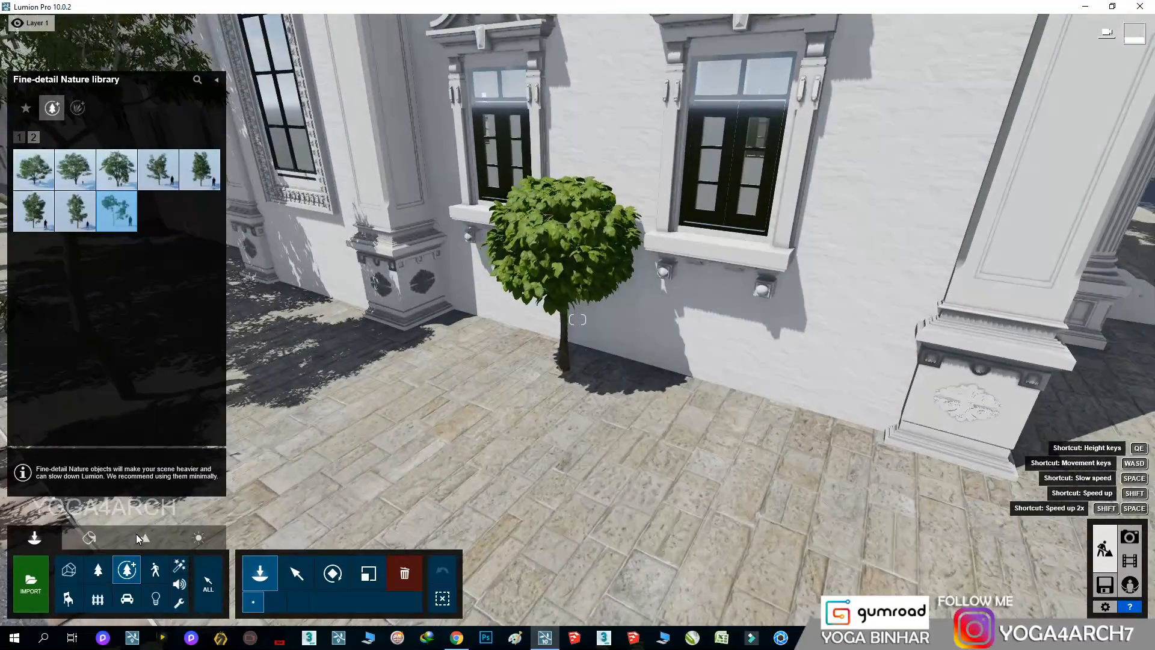
pyautogui.click(97, 571)
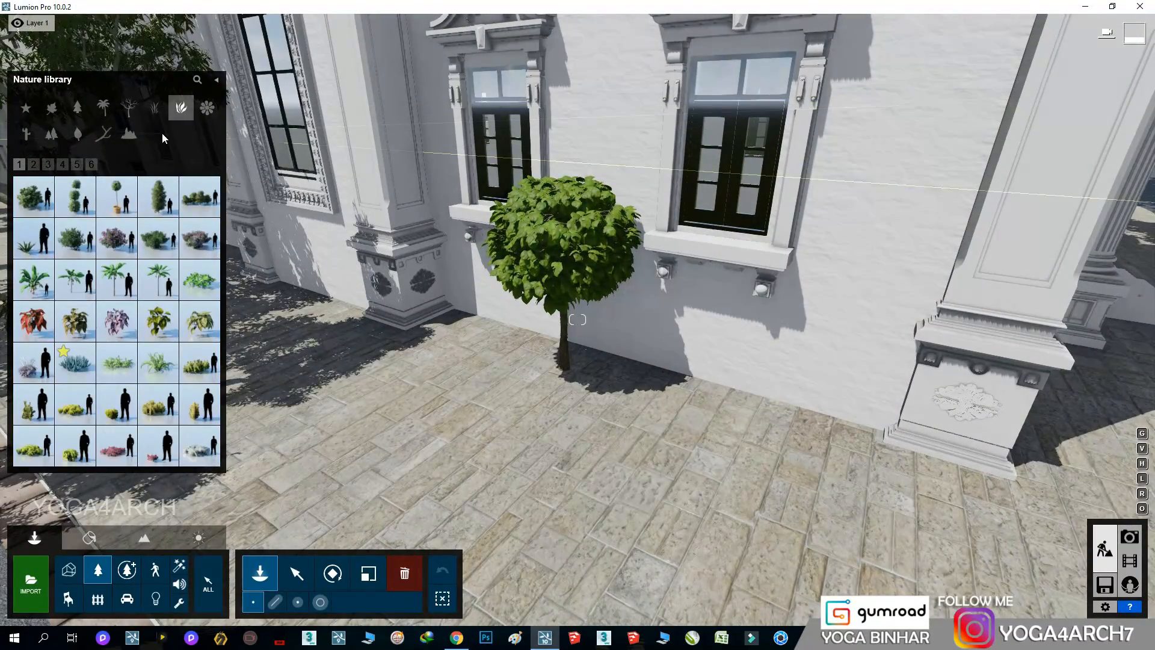
pyautogui.click(94, 163)
pyautogui.click(158, 197)
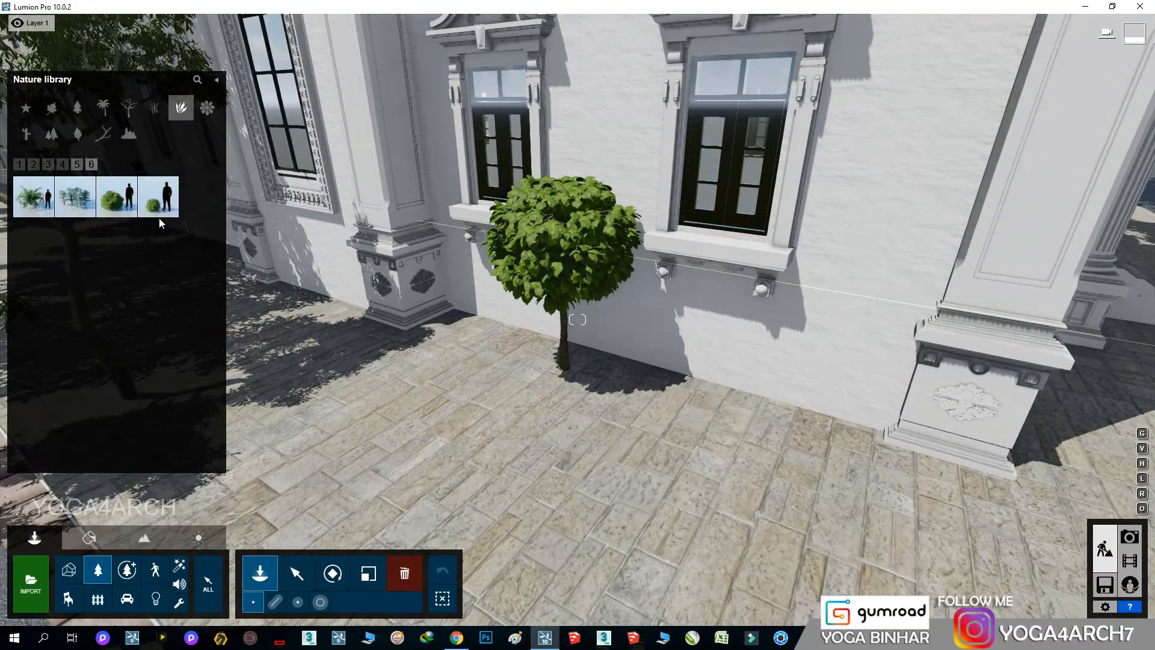
pyautogui.click(448, 331)
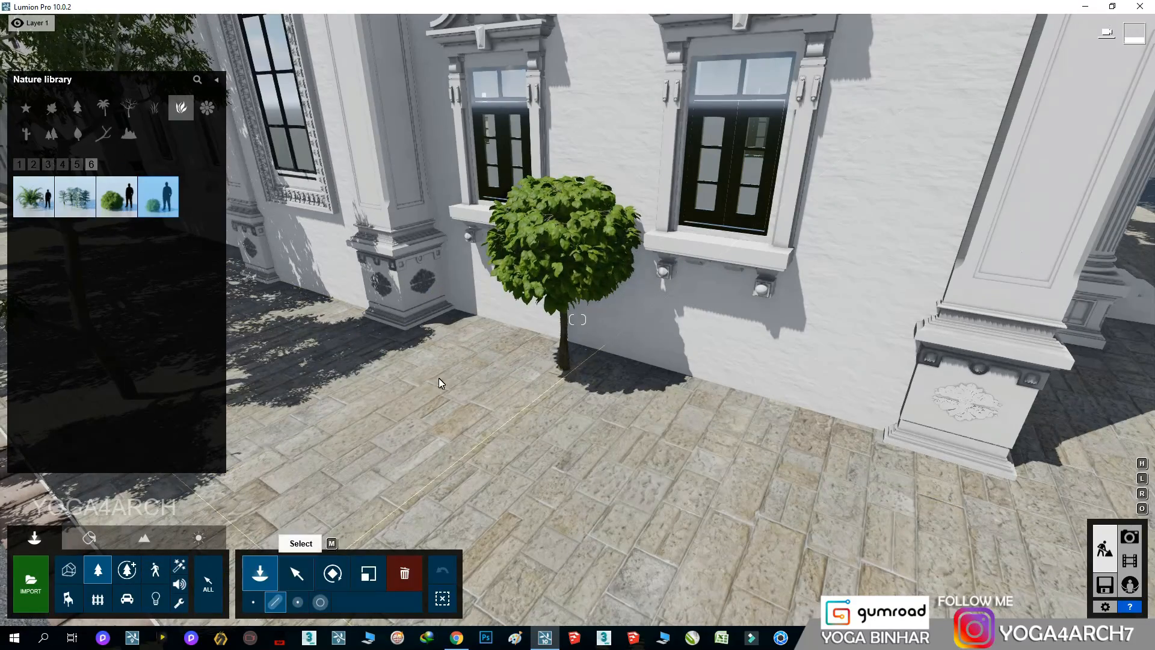
pyautogui.moveTo(447, 321); pyautogui.dragTo(1024, 492)
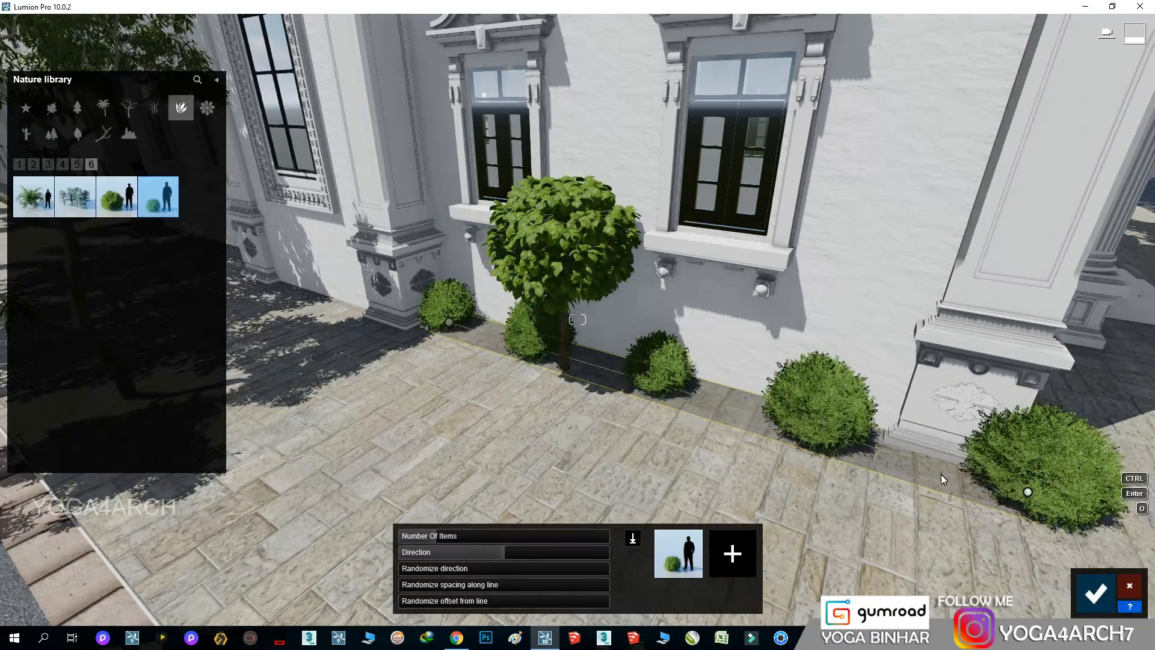
pyautogui.moveTo(941, 474); pyautogui.dragTo(938, 474, button='right')
# Step: Extend the bush line around the villa's corner toward the entrance, with 16 items and some randomized direction, and confirm it
pyautogui.keyDown('ctrl'); pyautogui.click(511, 274); pyautogui.keyUp('ctrl')
pyautogui.press('s')
pyautogui.moveTo(733, 349); pyautogui.dragTo(731, 349, button='right')
pyautogui.moveTo(478, 539)
pyautogui.mouseDown()
pyautogui.moveTo(521, 543)
pyautogui.moveTo(492, 538)
pyautogui.mouseUp()
pyautogui.moveTo(421, 572); pyautogui.dragTo(437, 572)
pyautogui.press('a')
pyautogui.moveTo(565, 394); pyautogui.dragTo(713, 432, button='right')
pyautogui.click(478, 537)
pyautogui.moveTo(478, 537); pyautogui.dragTo(479, 538)
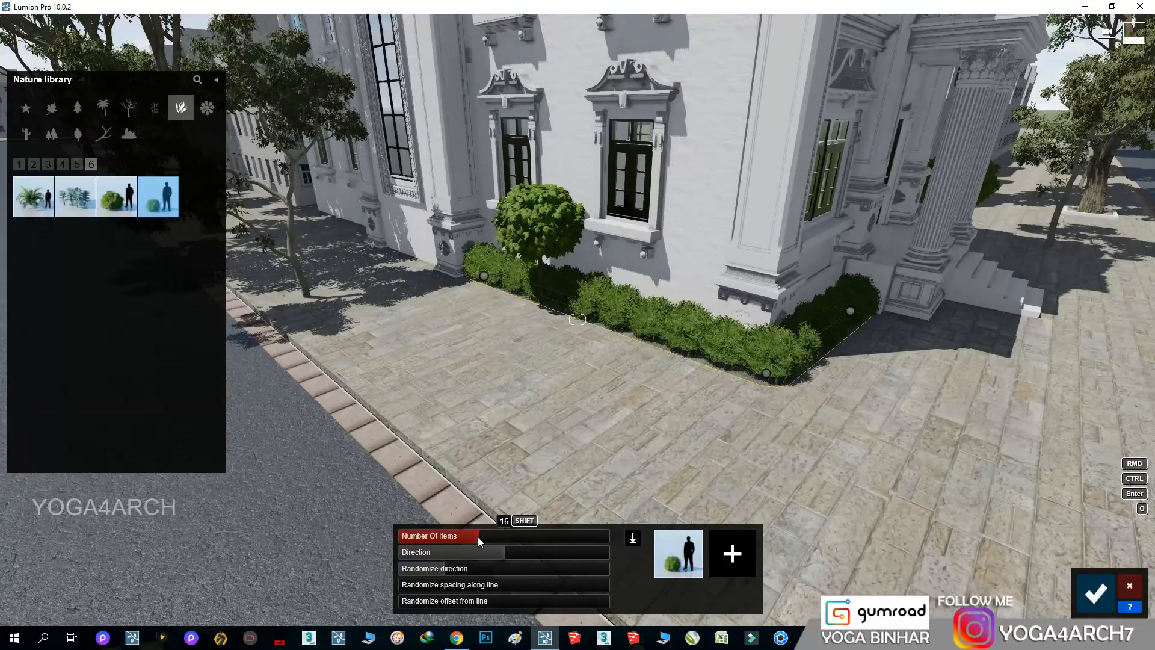
pyautogui.press('Return')
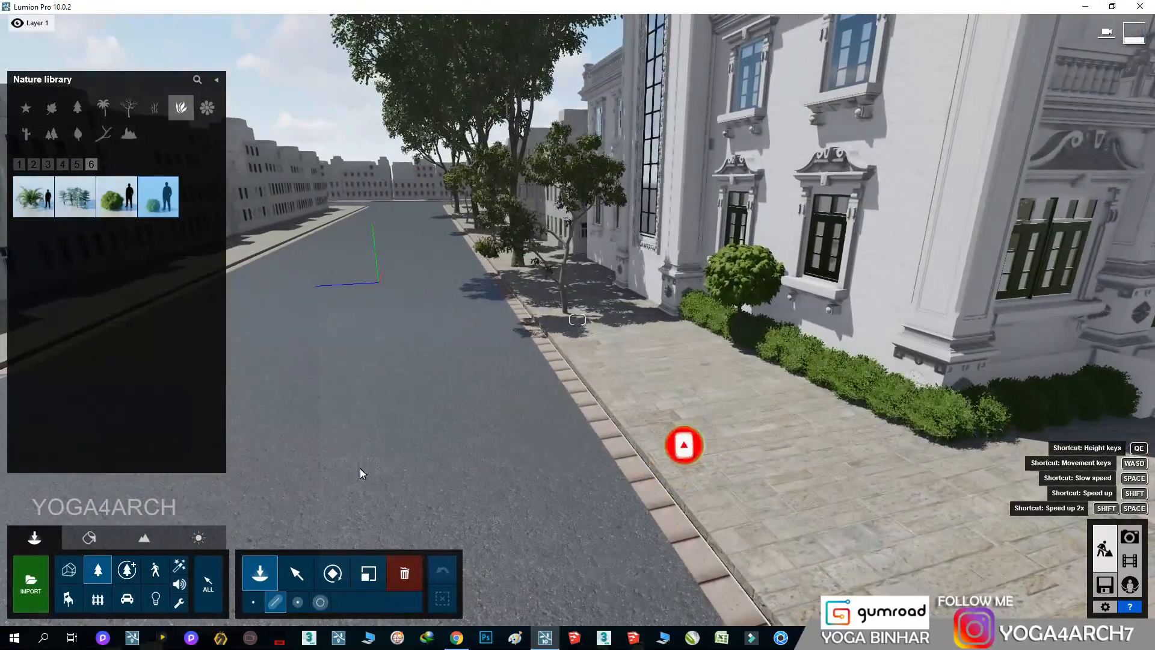
# Step: Place two spiky fine-detail plants in the hedge, one along the side wall and one past the corner
pyautogui.click(158, 110)
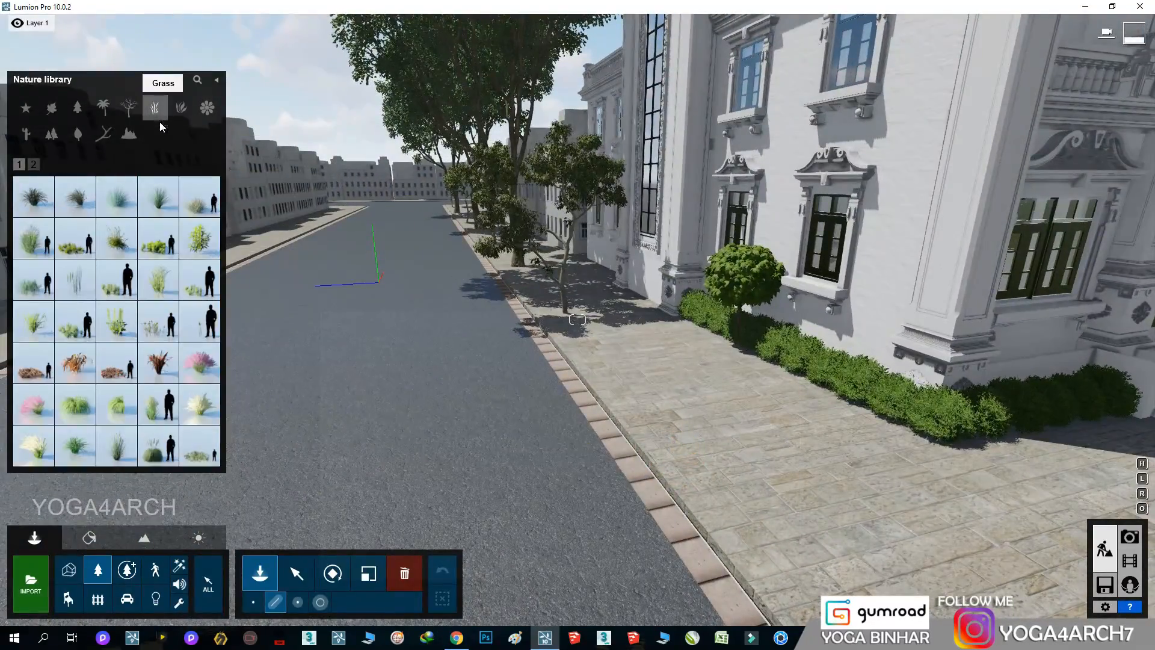
pyautogui.click(126, 570)
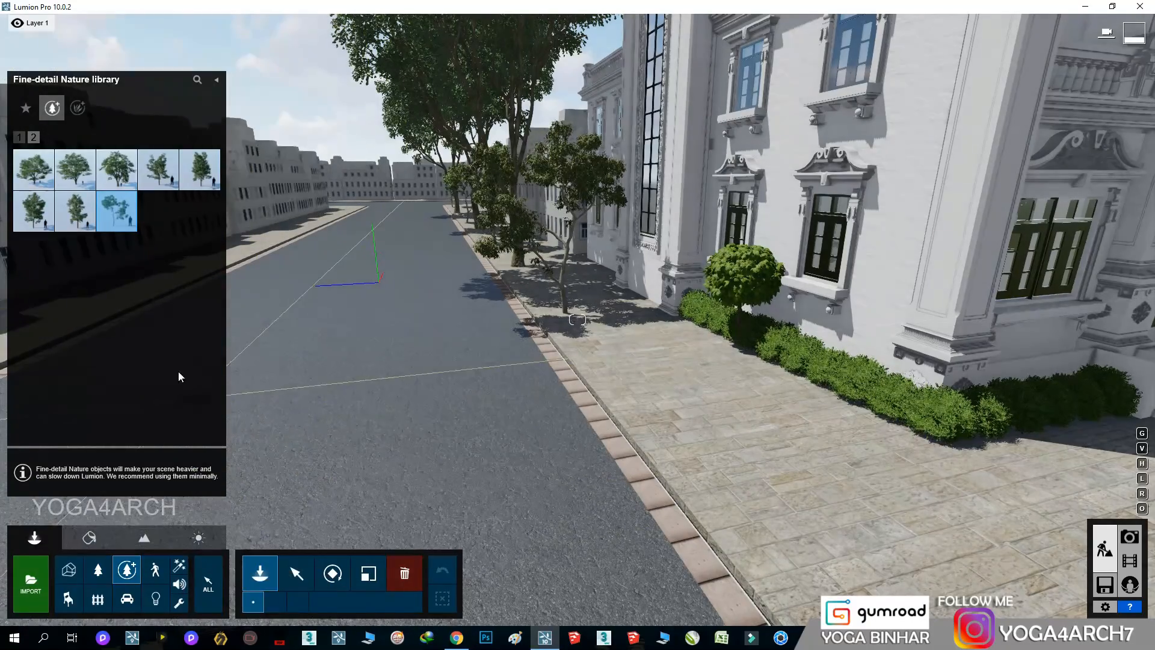
pyautogui.click(79, 110)
pyautogui.click(200, 253)
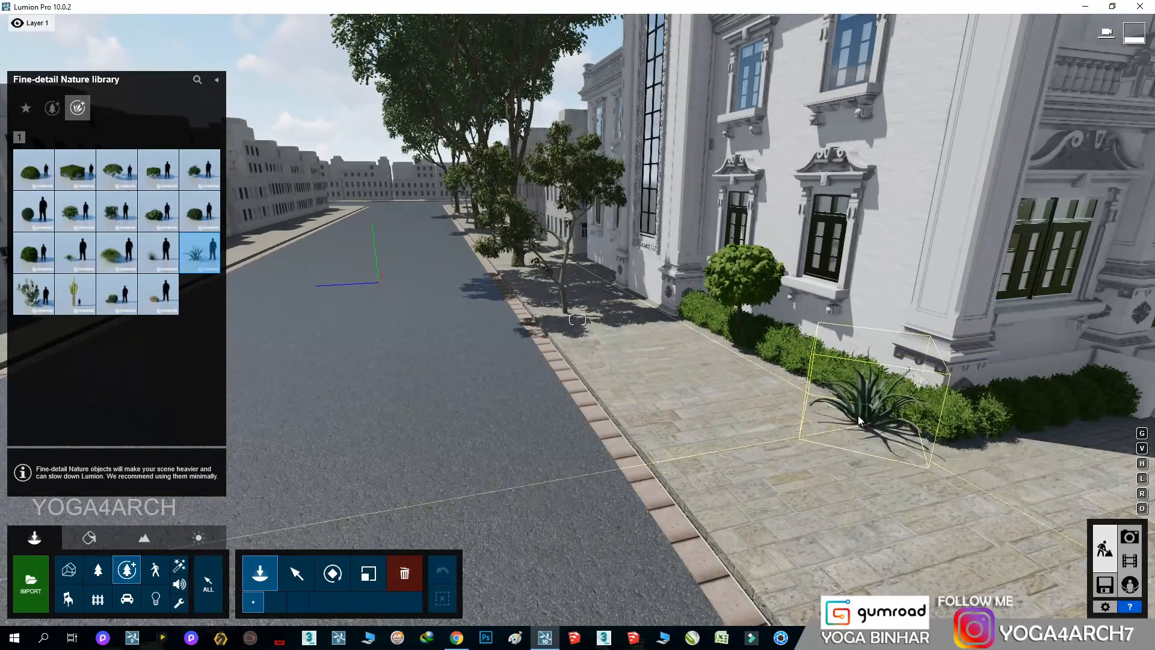
pyautogui.click(841, 393)
pyautogui.click(1034, 416)
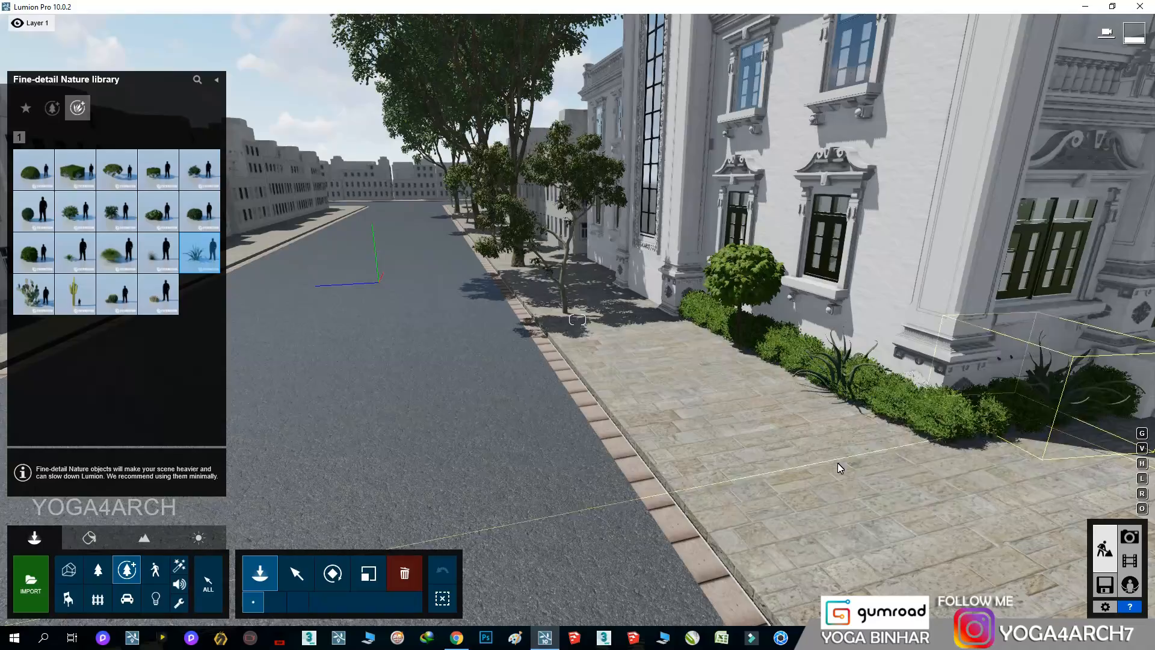
# Step: Place two boxwood 003 shrubs, one at the villa's front corner and one on the far side of the entrance steps
pyautogui.moveTo(58, 182)
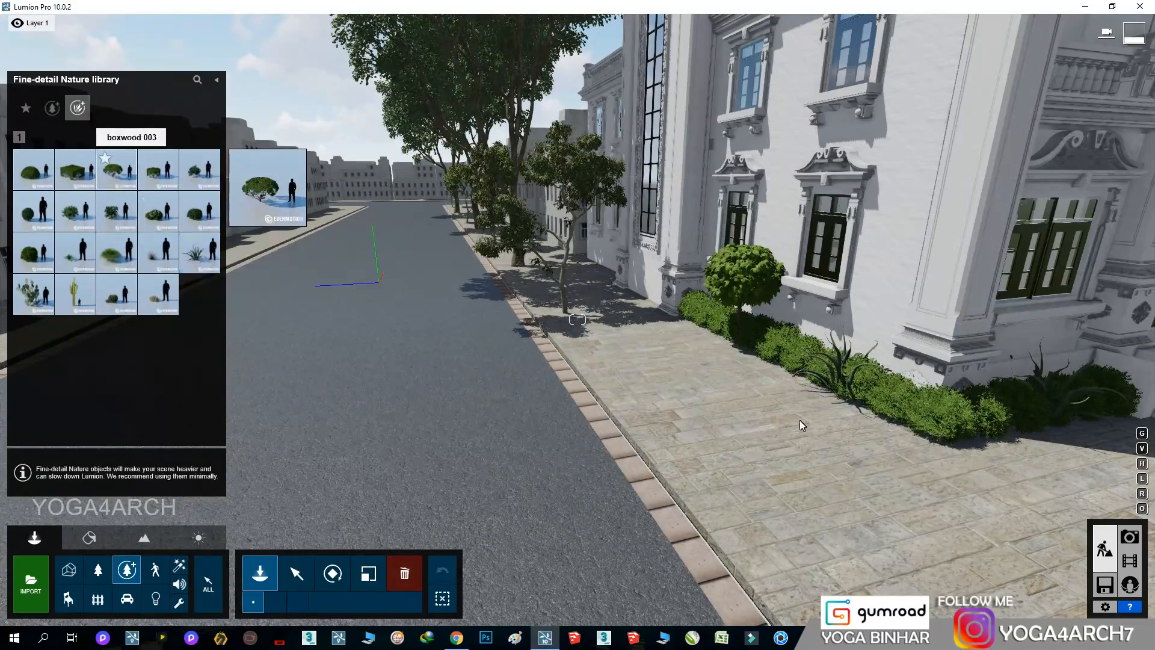
pyautogui.click(116, 170)
pyautogui.press('s')
pyautogui.moveTo(663, 420); pyautogui.dragTo(703, 393, button='right')
pyautogui.press('w')
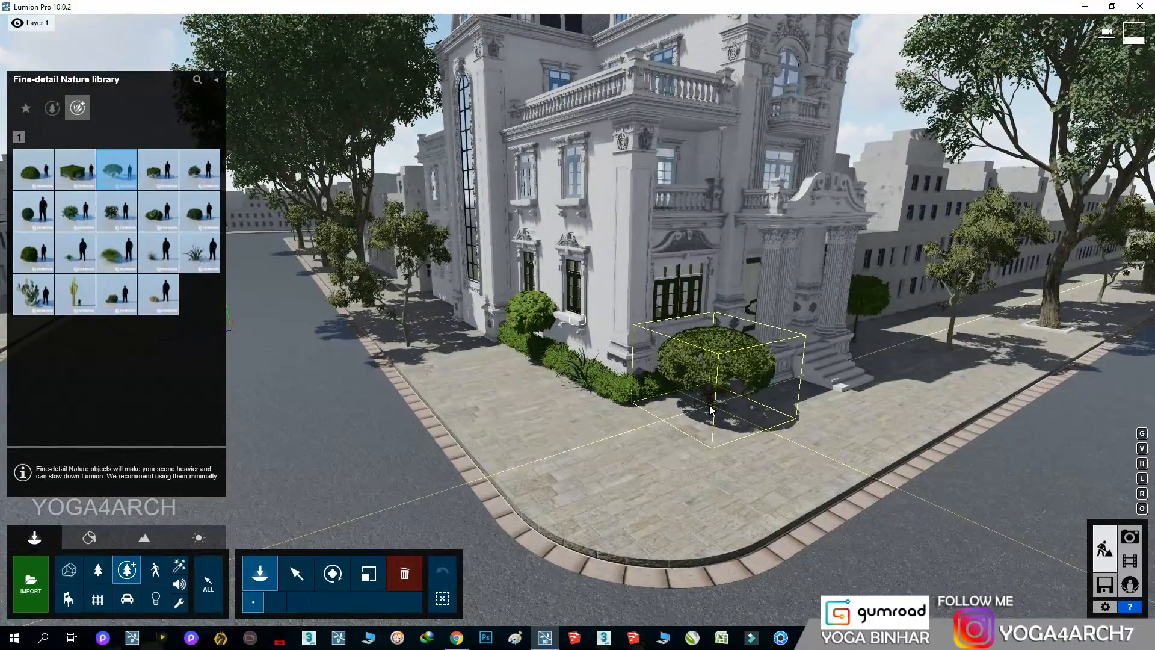
pyautogui.click(711, 410)
pyautogui.click(890, 355)
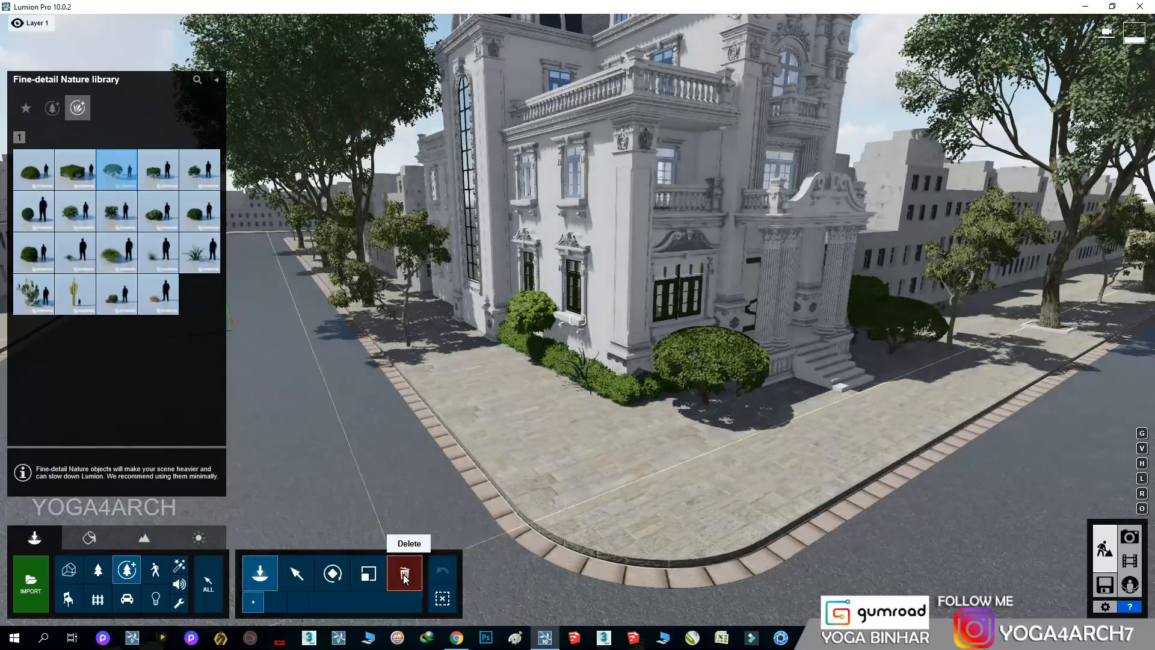
# Step: Delete the small round-crowned tree standing behind the boxwood on the far side of the entrance steps
pyautogui.click(405, 576)
pyautogui.keyDown('ctrl'); pyautogui.click(890, 353); pyautogui.keyUp('ctrl')
pyautogui.moveTo(900, 407); pyautogui.dragTo(686, 475, button='right')
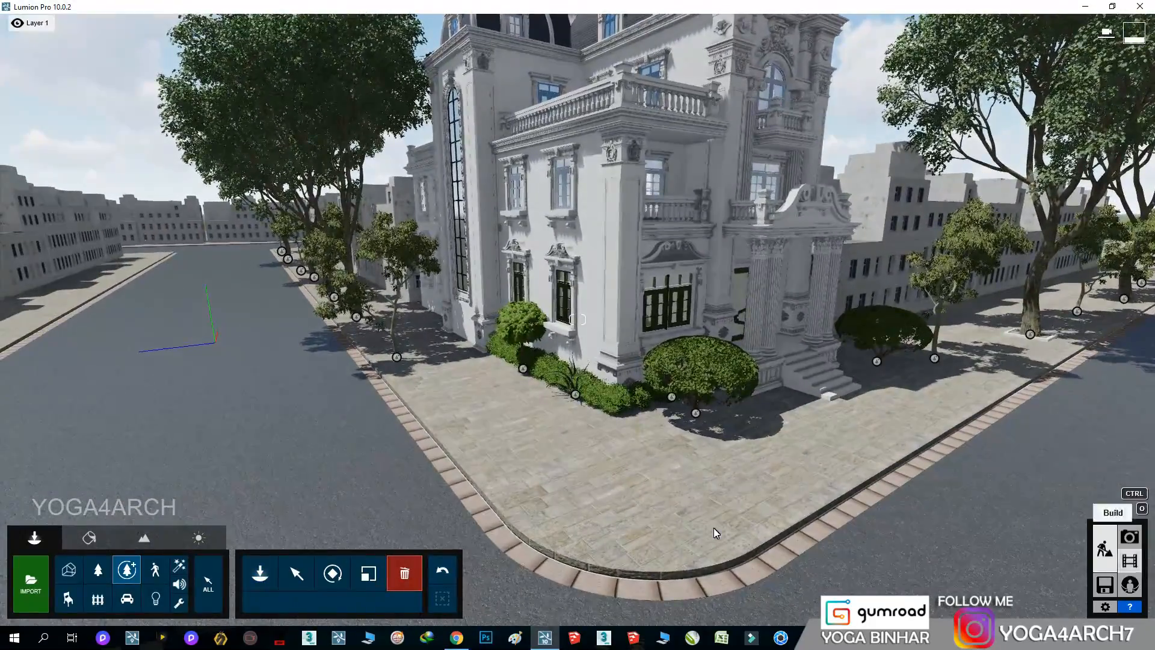
# Step: Place the Car HD 007 sedan on the street beside the villa and rotate it to align with the road
pyautogui.moveTo(714, 529); pyautogui.dragTo(736, 578, button='right')
pyautogui.click(128, 602)
pyautogui.click(133, 604)
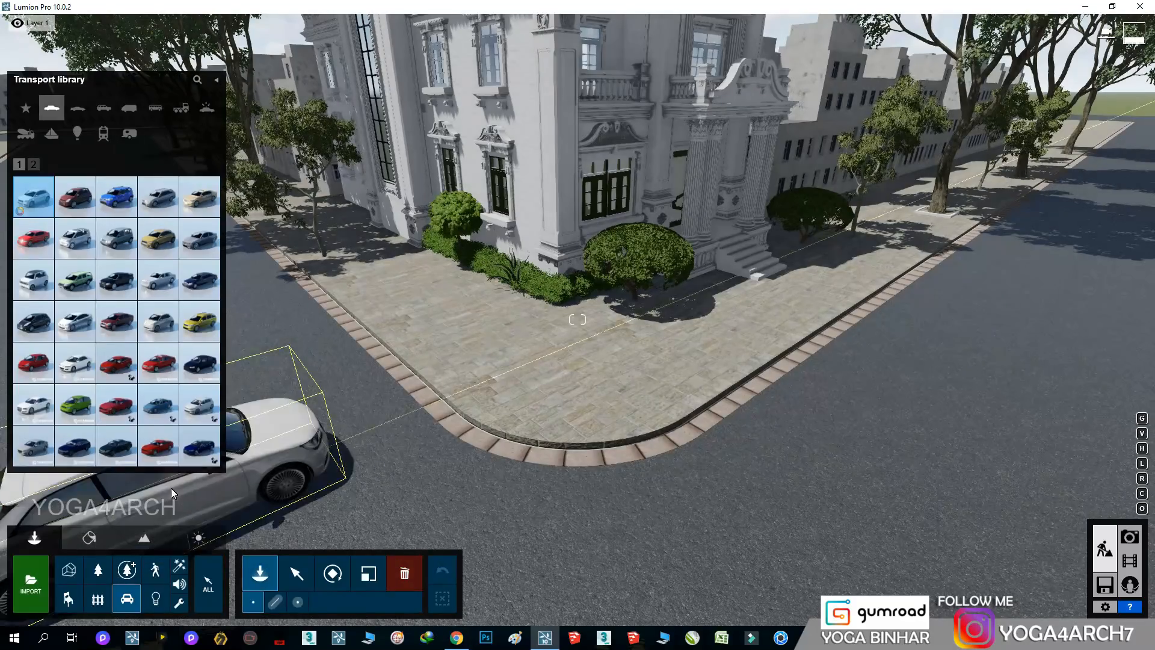
pyautogui.click(47, 411)
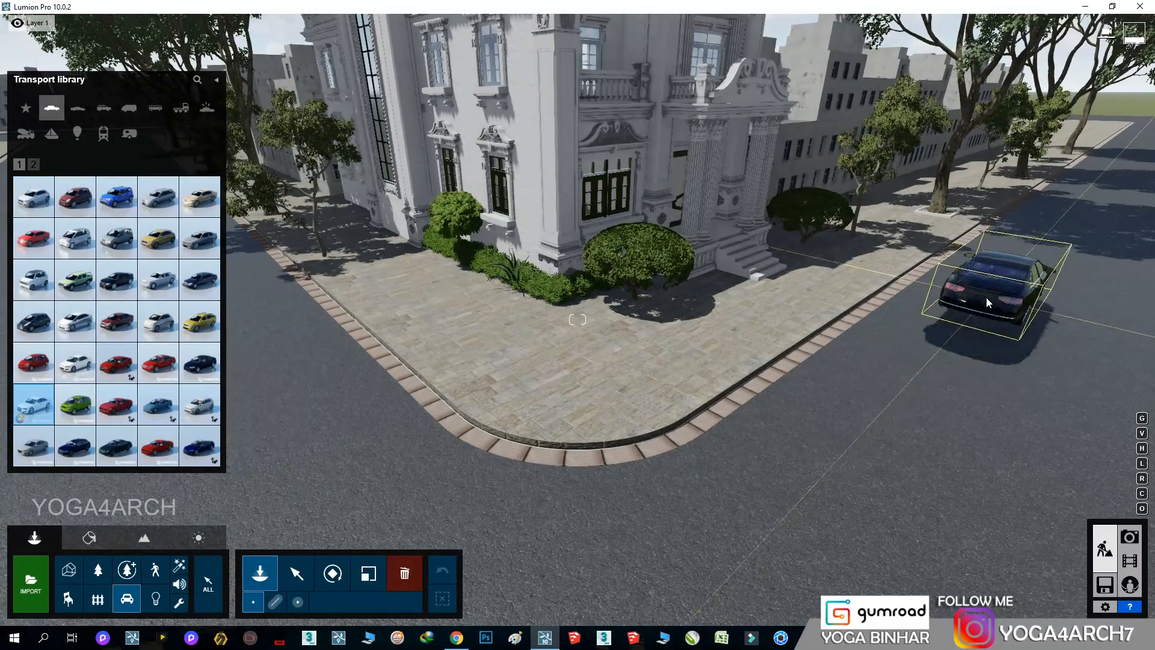
pyautogui.moveTo(961, 349); pyautogui.dragTo(567, 127, button='right')
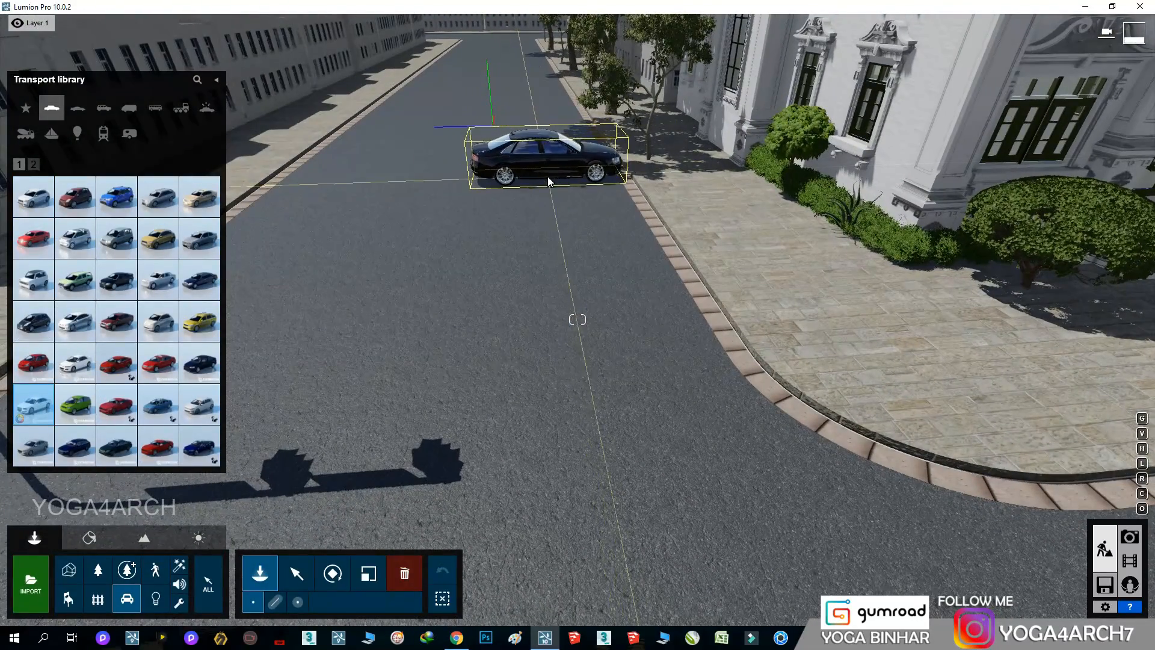
pyautogui.click(547, 176)
pyautogui.click(332, 573)
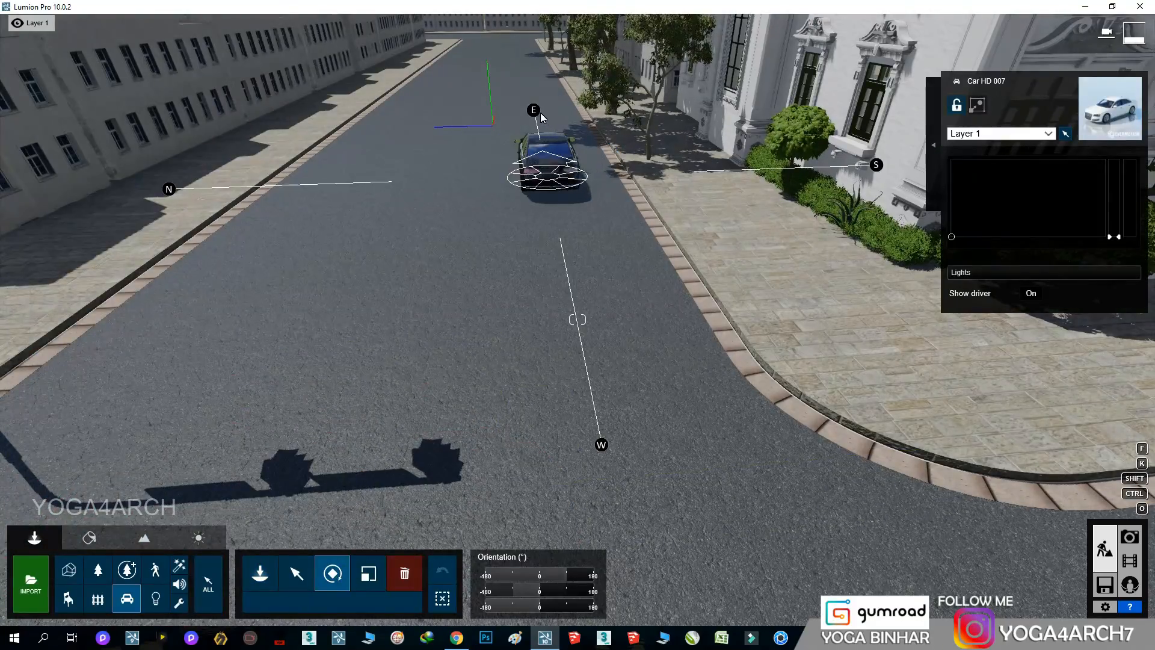
# Step: Place the SportsCar HD 005 on the street in front of the villa's entrance and turn it to face the street corner
pyautogui.moveTo(504, 455); pyautogui.dragTo(474, 456, button='right')
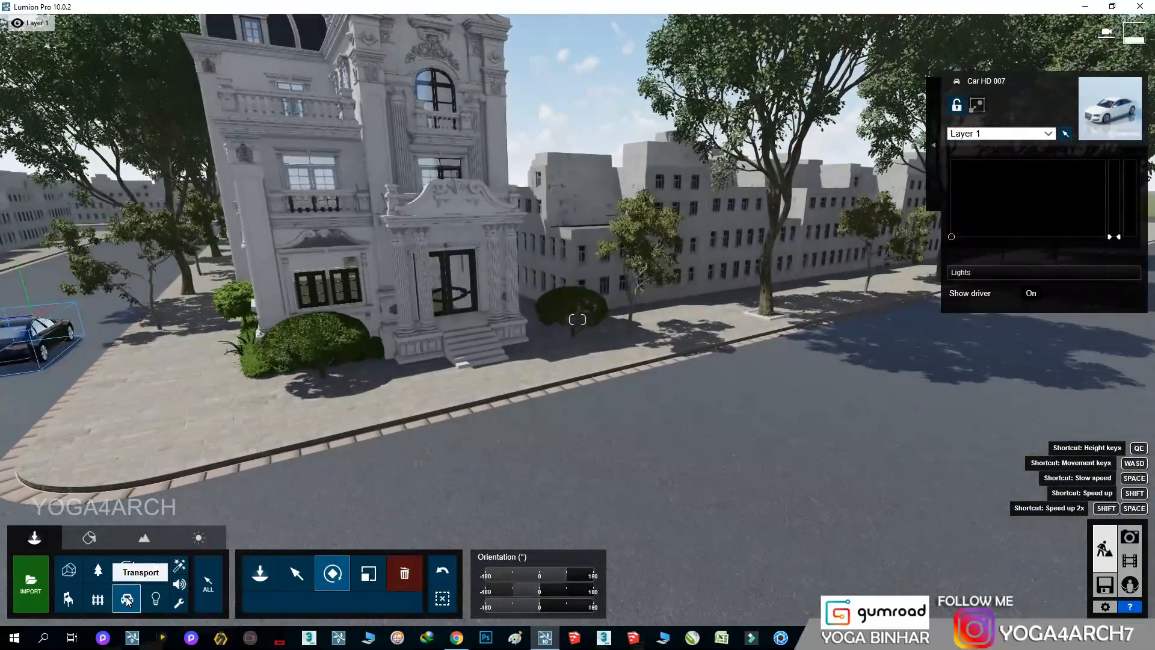
pyautogui.click(128, 600)
pyautogui.click(80, 112)
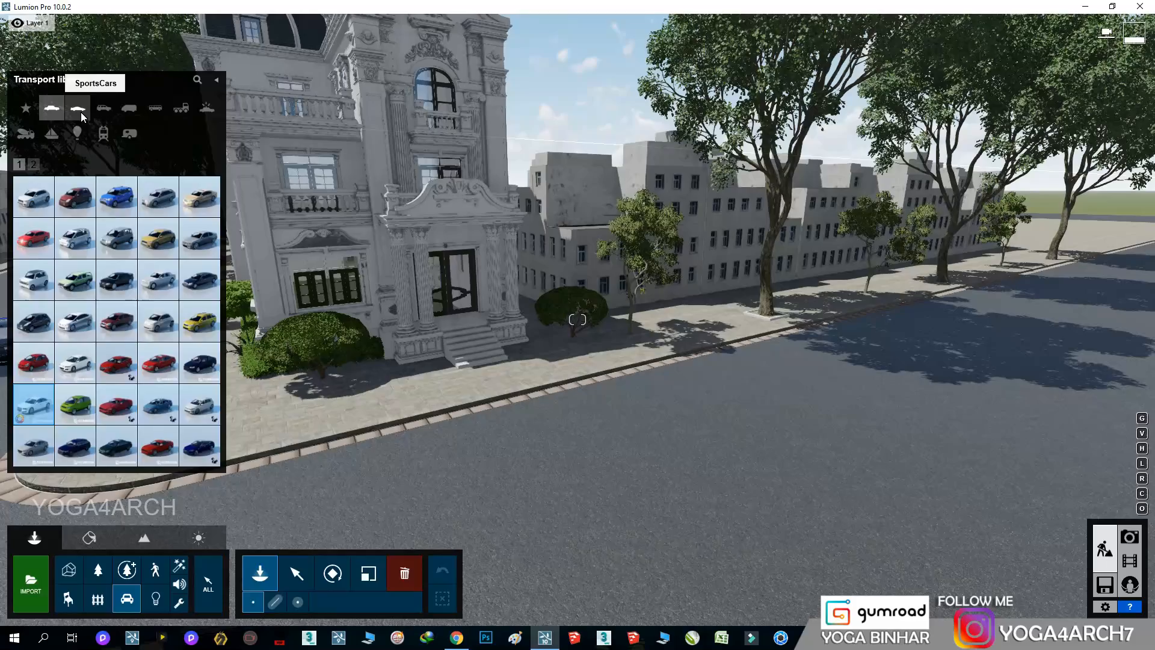
pyautogui.click(158, 280)
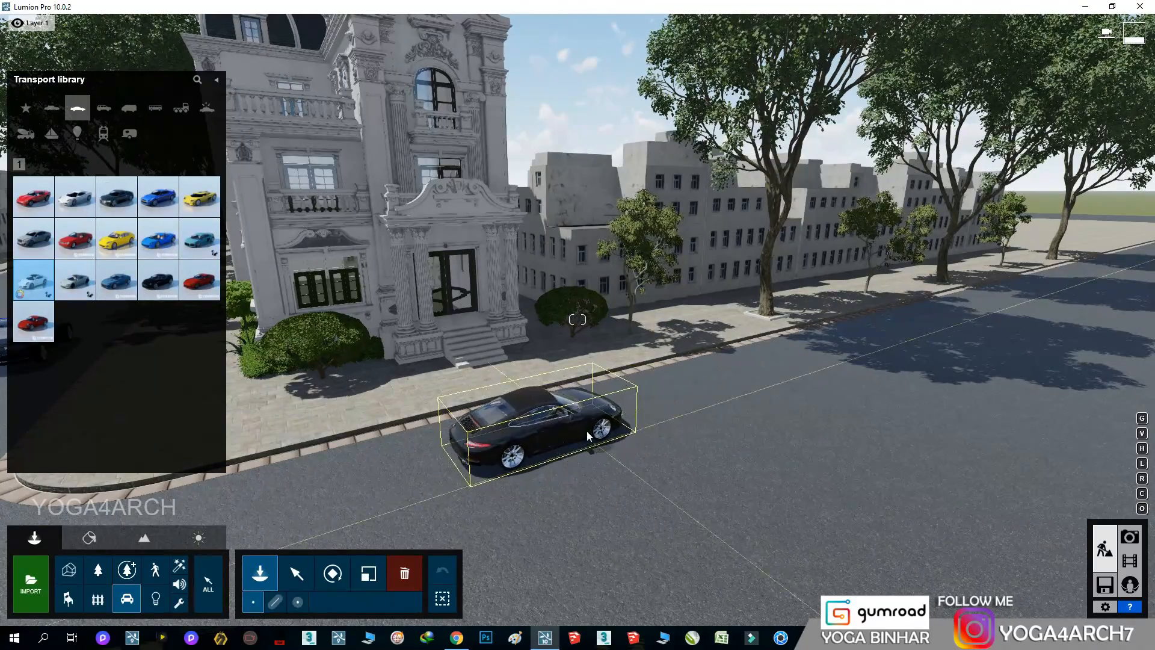
pyautogui.click(529, 441)
pyautogui.click(333, 573)
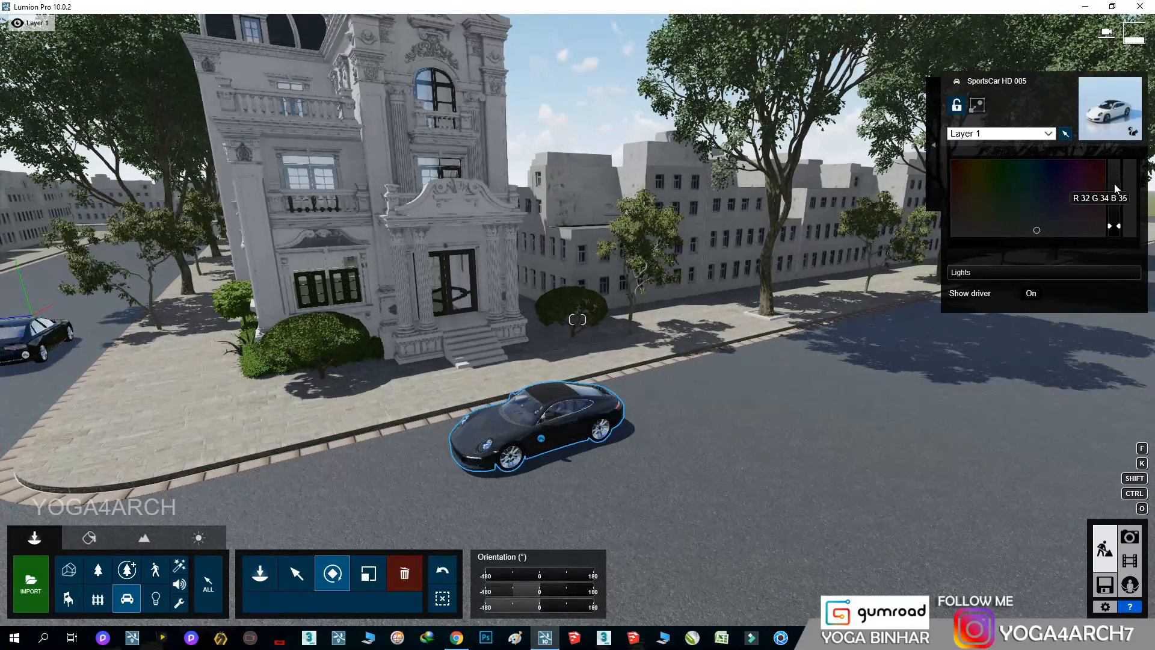
# Step: Lighten the front sports car's body colour to white and refresh the photo preview
pyautogui.moveTo(1115, 189); pyautogui.dragTo(1117, 178)
pyautogui.click(1138, 544)
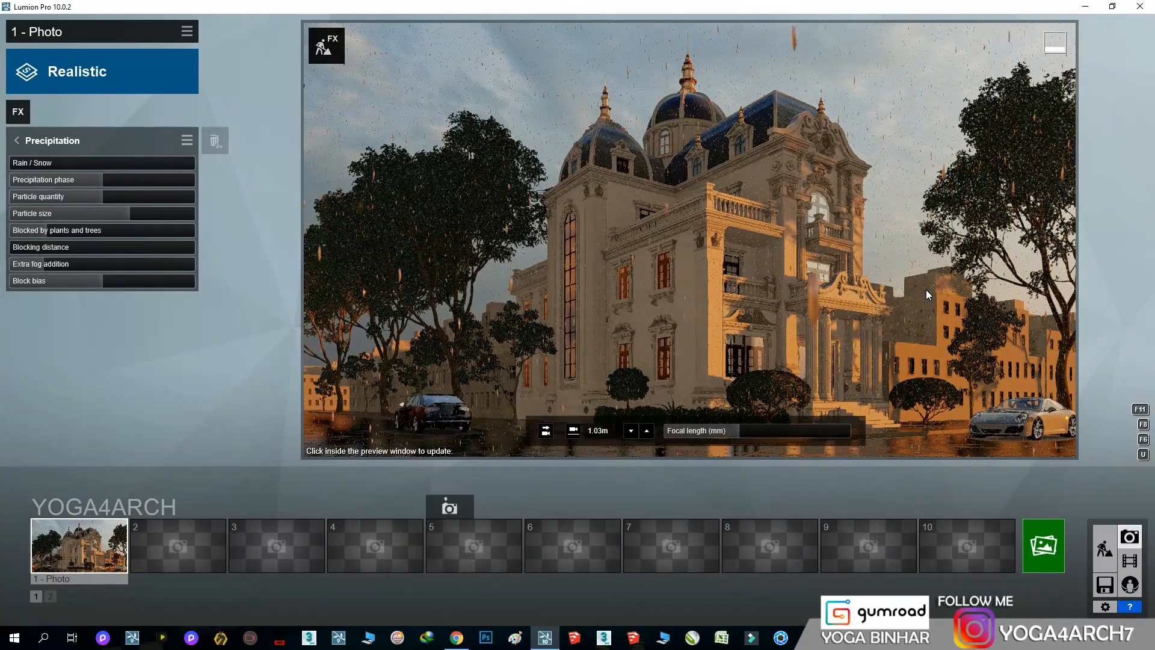
pyautogui.click(926, 290)
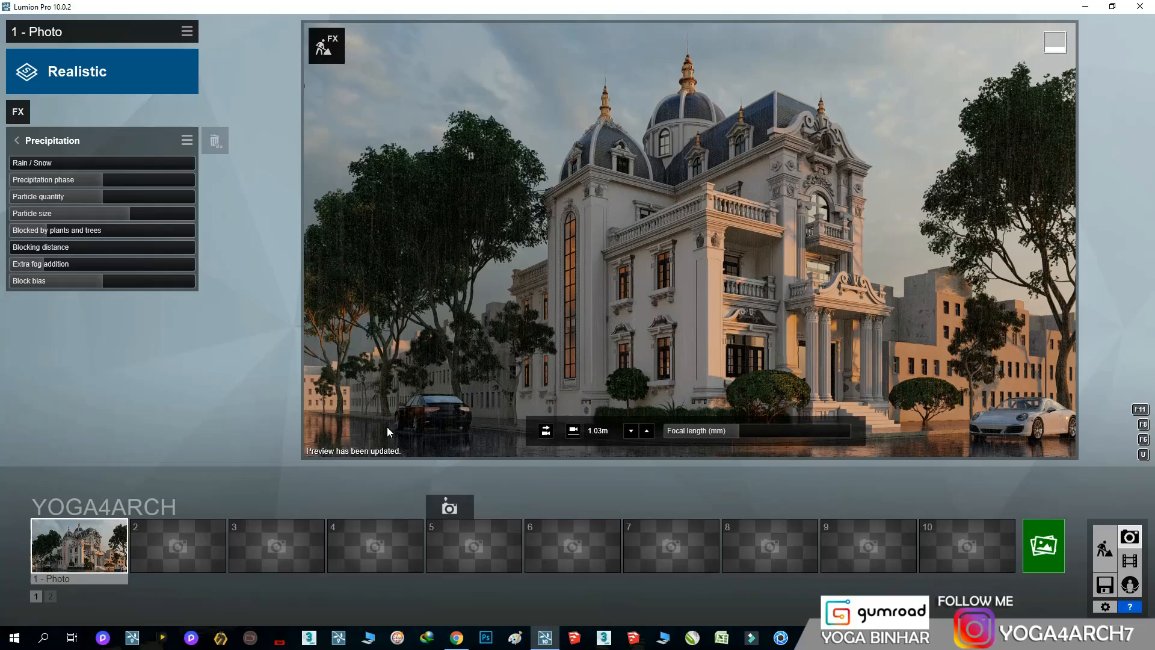
# Step: Place the SportsCar 006 far down the side street beyond the black sedan and rotate it to align with the road
pyautogui.click(1105, 548)
pyautogui.press('w')
pyautogui.moveTo(584, 348)
pyautogui.mouseDown(button='right')
pyautogui.moveTo(573, 349)
pyautogui.moveTo(583, 359)
pyautogui.mouseUp(button='right')
pyautogui.press('s')
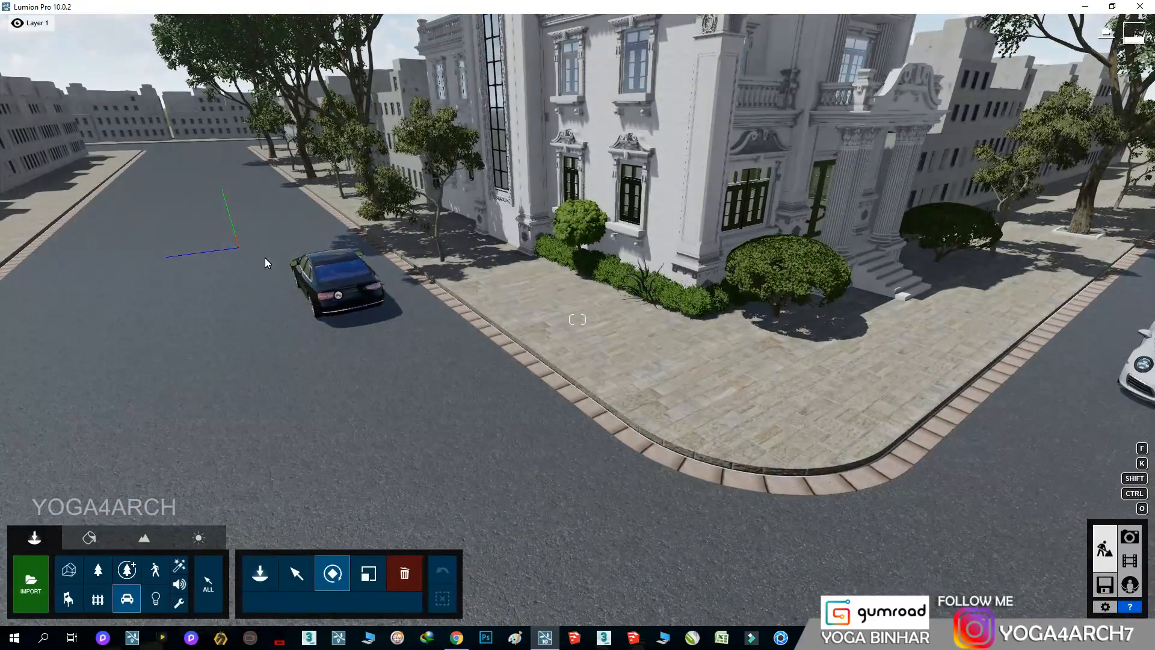
pyautogui.click(136, 606)
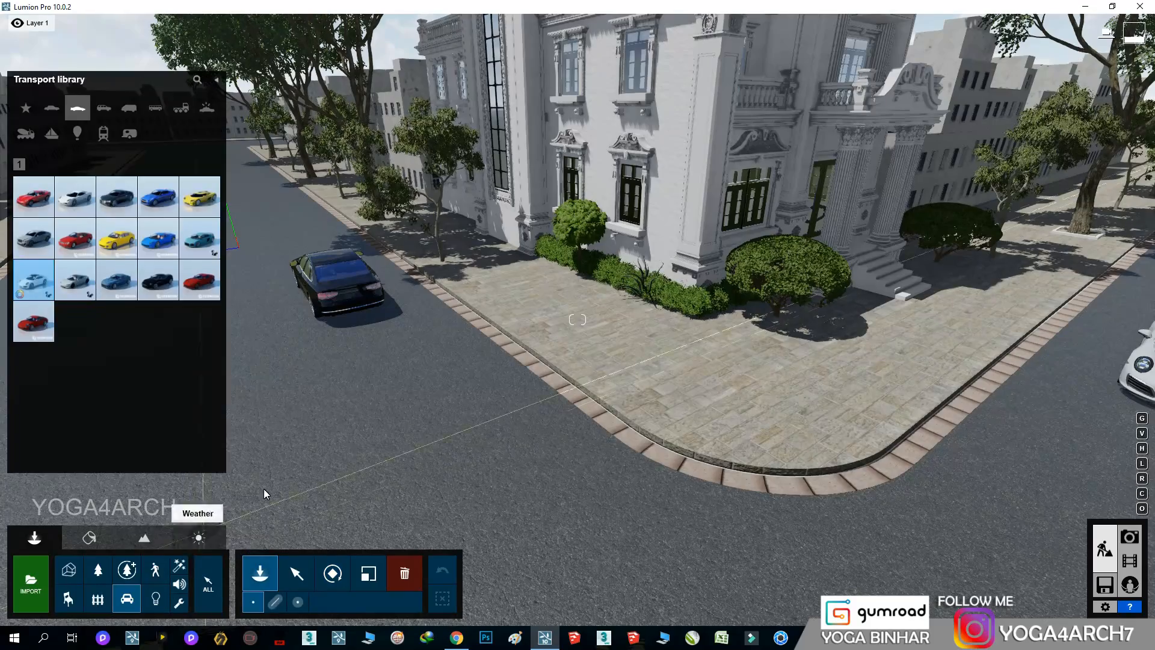
pyautogui.click(35, 244)
pyautogui.press('s')
pyautogui.moveTo(410, 441); pyautogui.dragTo(409, 442, button='right')
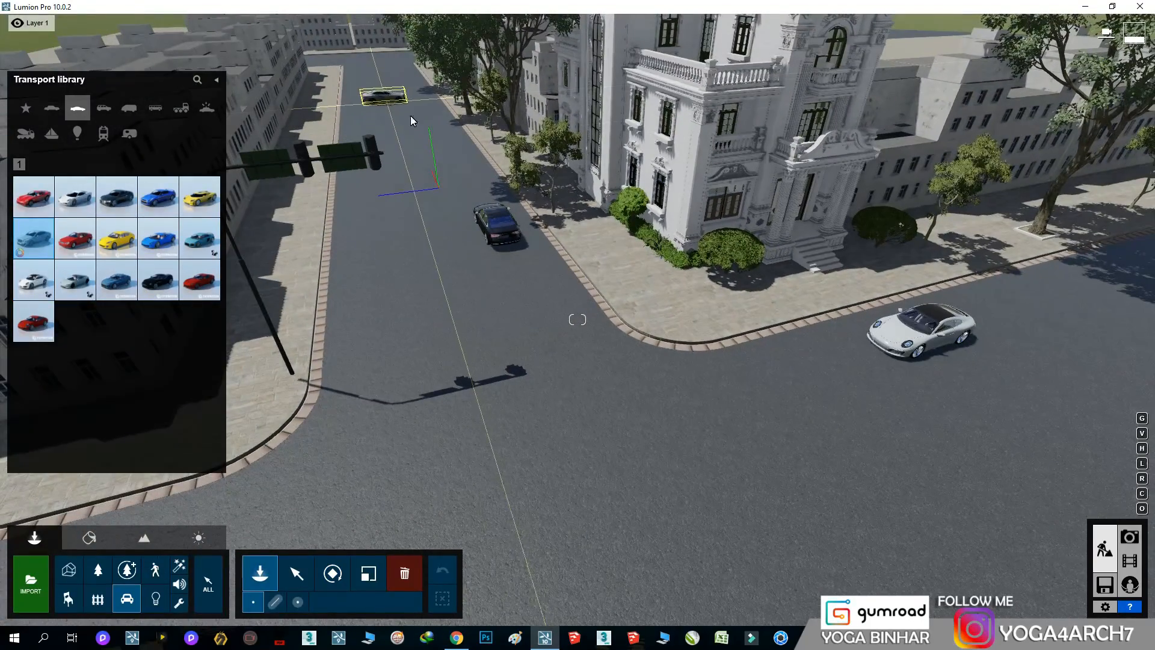
pyautogui.click(411, 121)
pyautogui.click(333, 573)
pyautogui.click(387, 102)
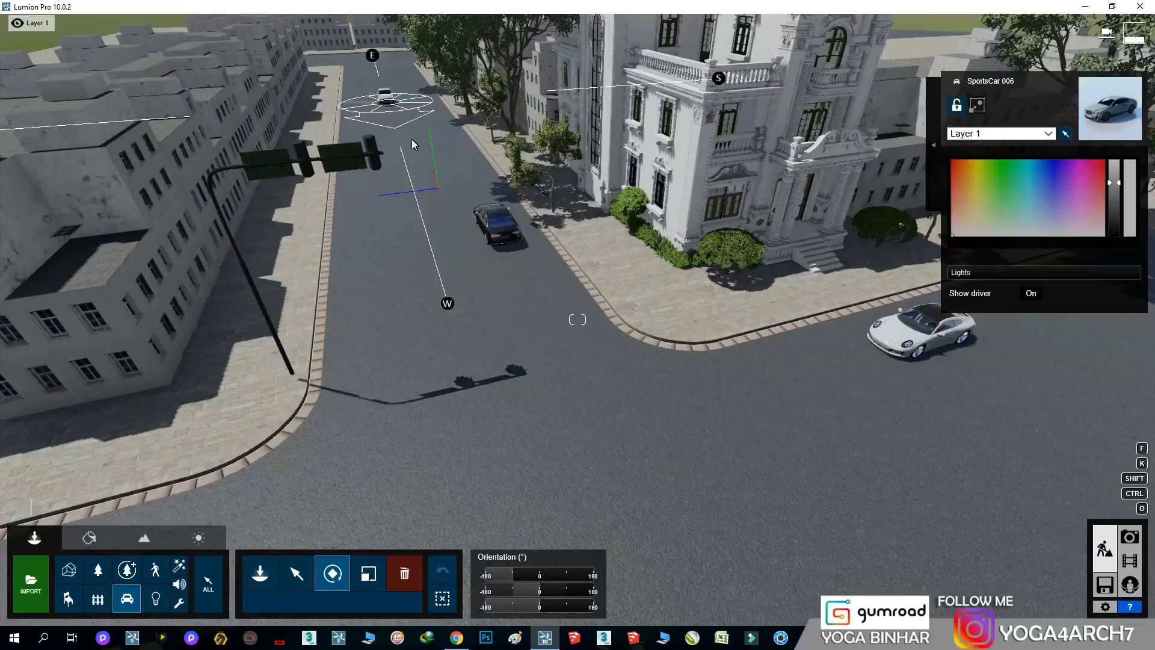
# Step: Place the SportsCar HD 006 near the kerb between the sedan and the distant car, and rotate it along the road
pyautogui.press('w')
pyautogui.moveTo(412, 139); pyautogui.dragTo(469, 216, button='right')
pyautogui.click(131, 601)
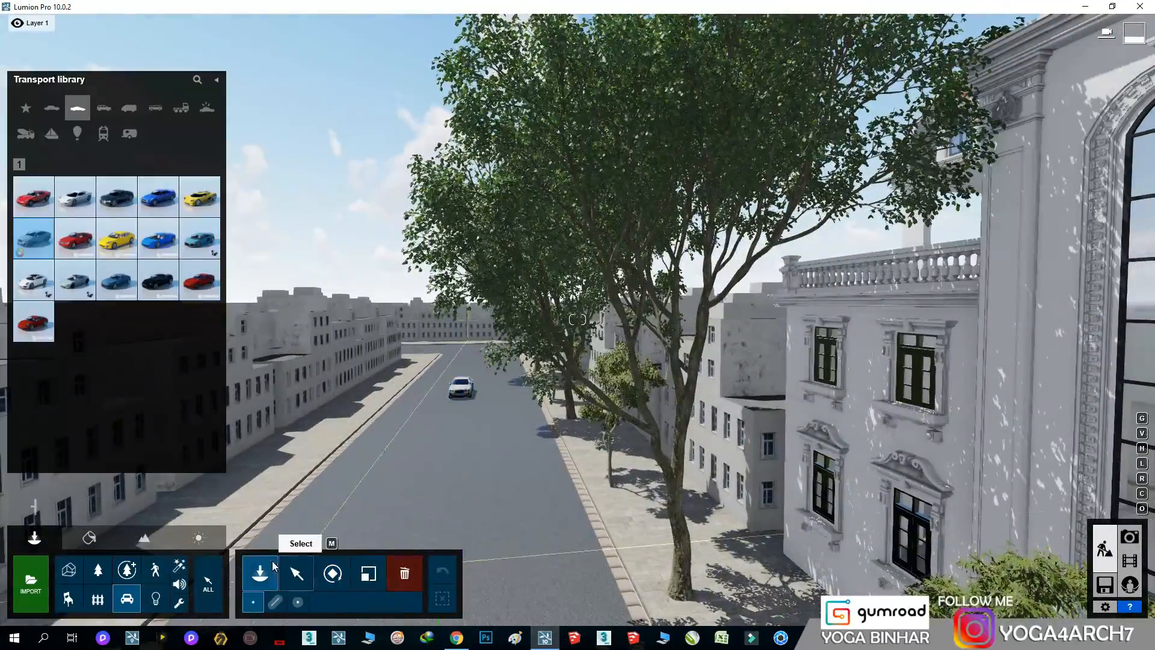
pyautogui.click(87, 284)
pyautogui.click(550, 514)
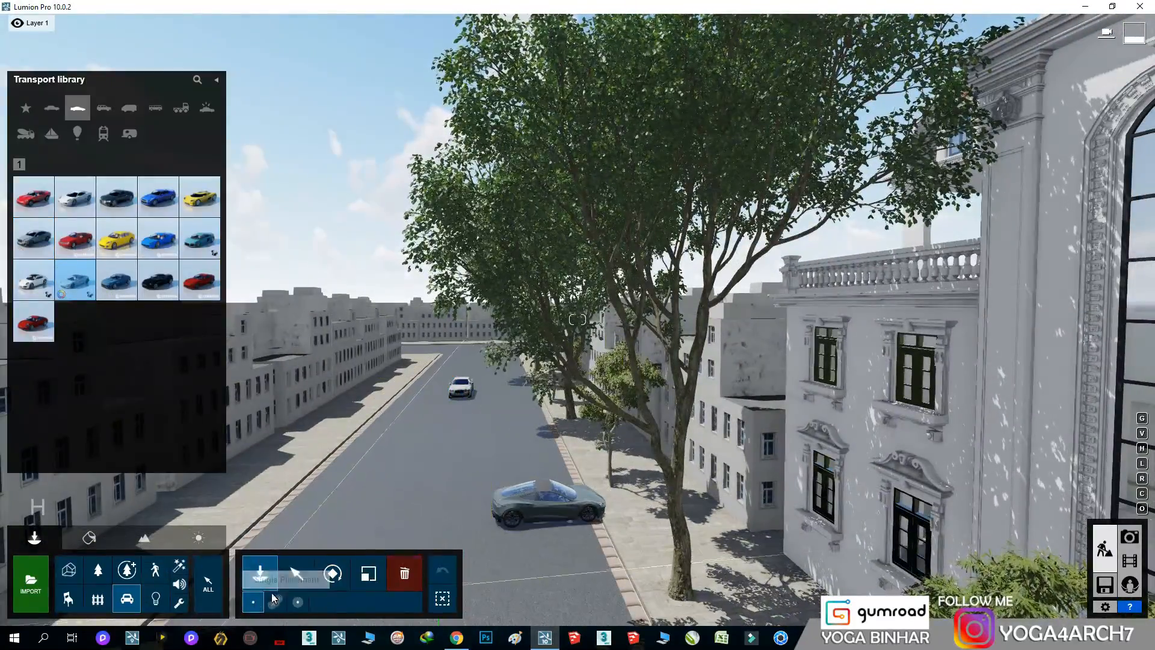
pyautogui.click(332, 574)
pyautogui.moveTo(548, 512); pyautogui.dragTo(545, 482)
pyautogui.moveTo(545, 481); pyautogui.dragTo(577, 519, button='right')
# Step: Place the man african 0007 bicycle character on the street behind the black sedan and rotate him to ride alongside the kerb
pyautogui.press('s')
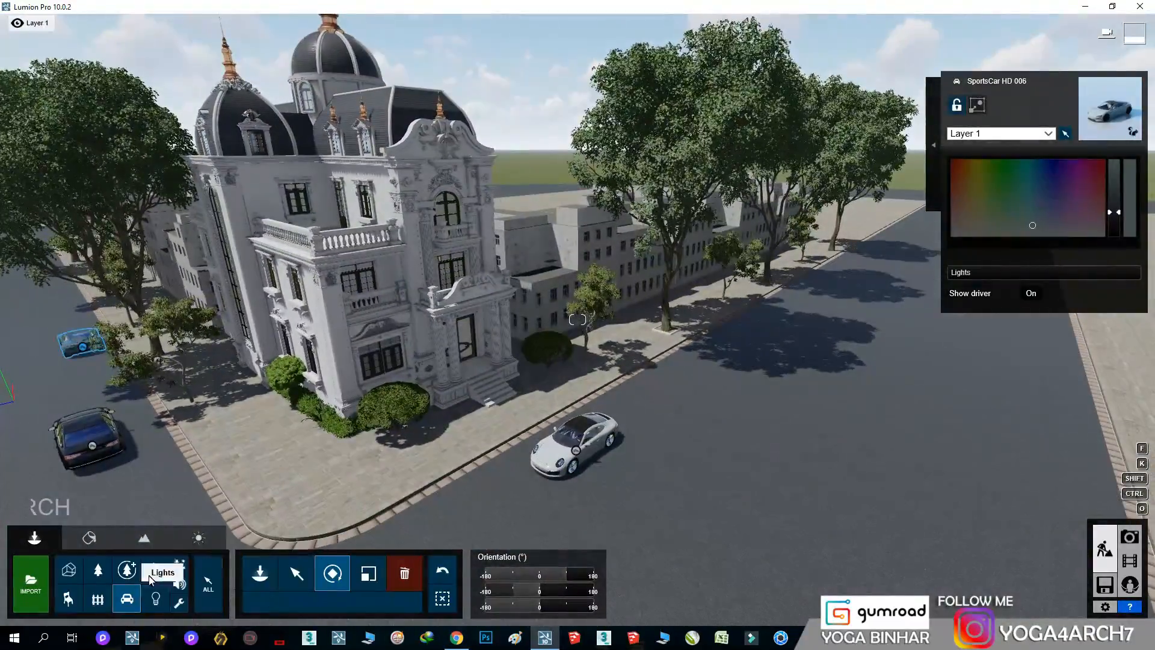
pyautogui.click(155, 571)
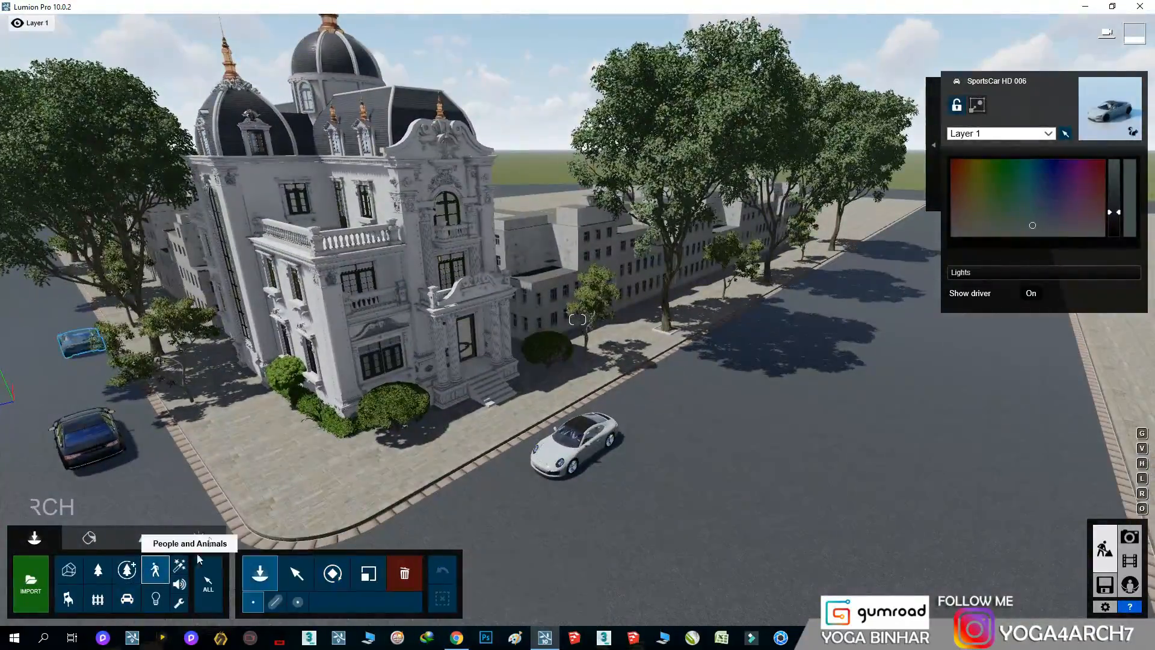
pyautogui.press('w')
pyautogui.press('a')
pyautogui.press('s')
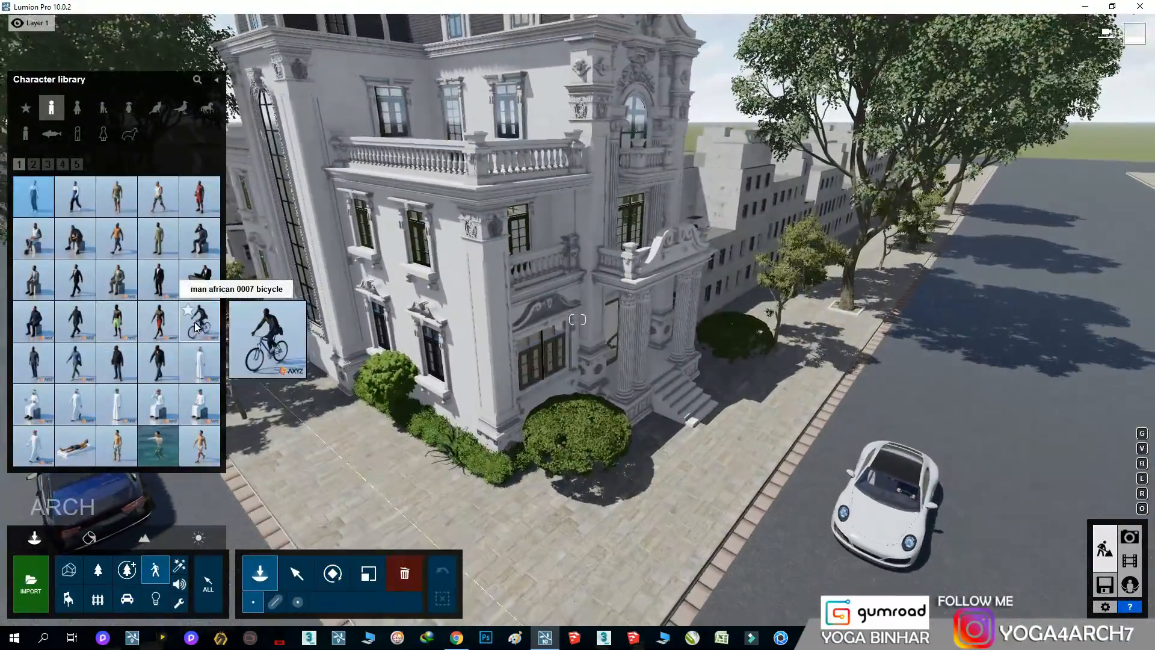
pyautogui.press('s')
pyautogui.press('a')
pyautogui.click(197, 327)
pyautogui.press('a')
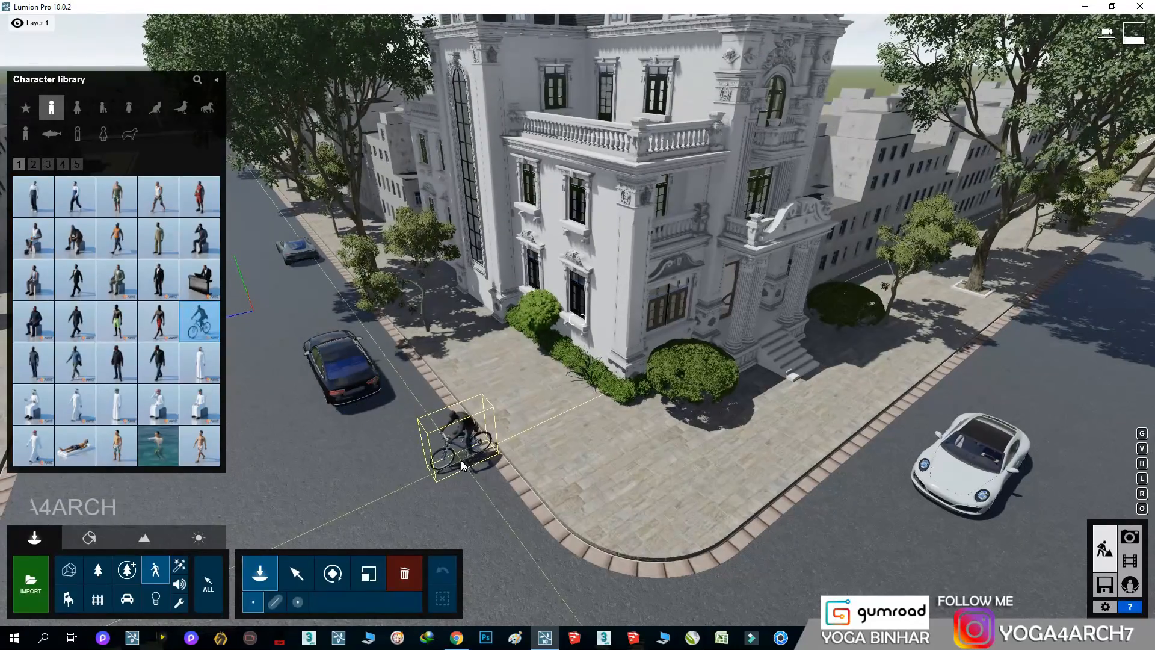
pyautogui.click(335, 580)
pyautogui.click(446, 450)
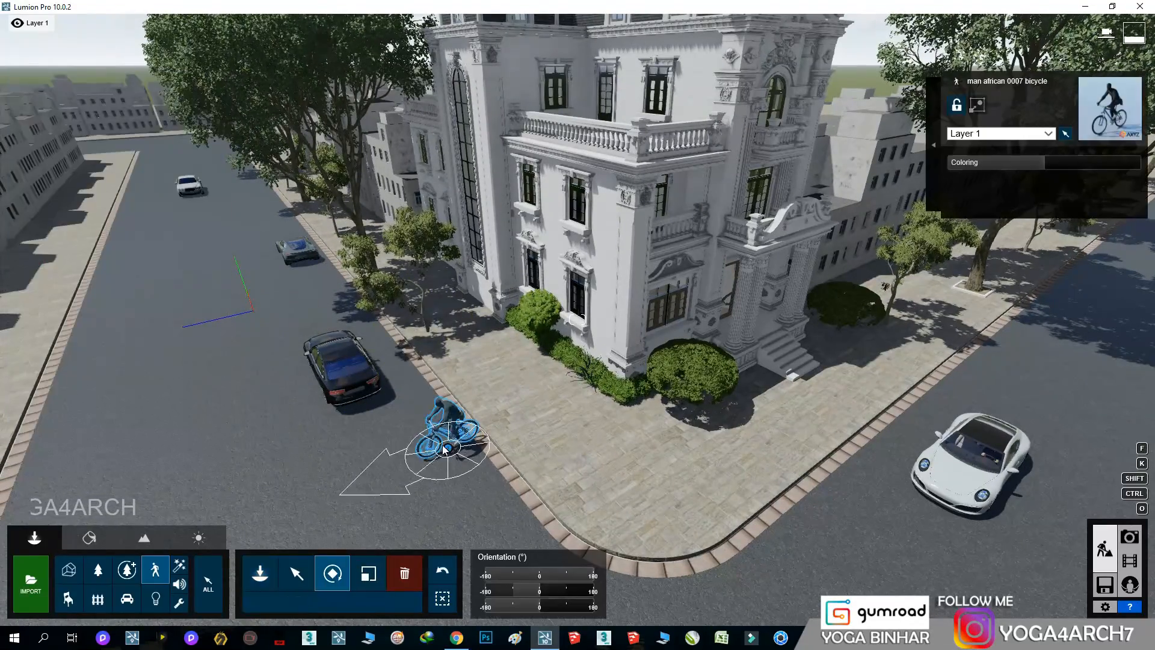
# Step: Place three men: one at the villa's entrance steps, one on the pavement near the white car, one walking at the corner
pyautogui.click(155, 569)
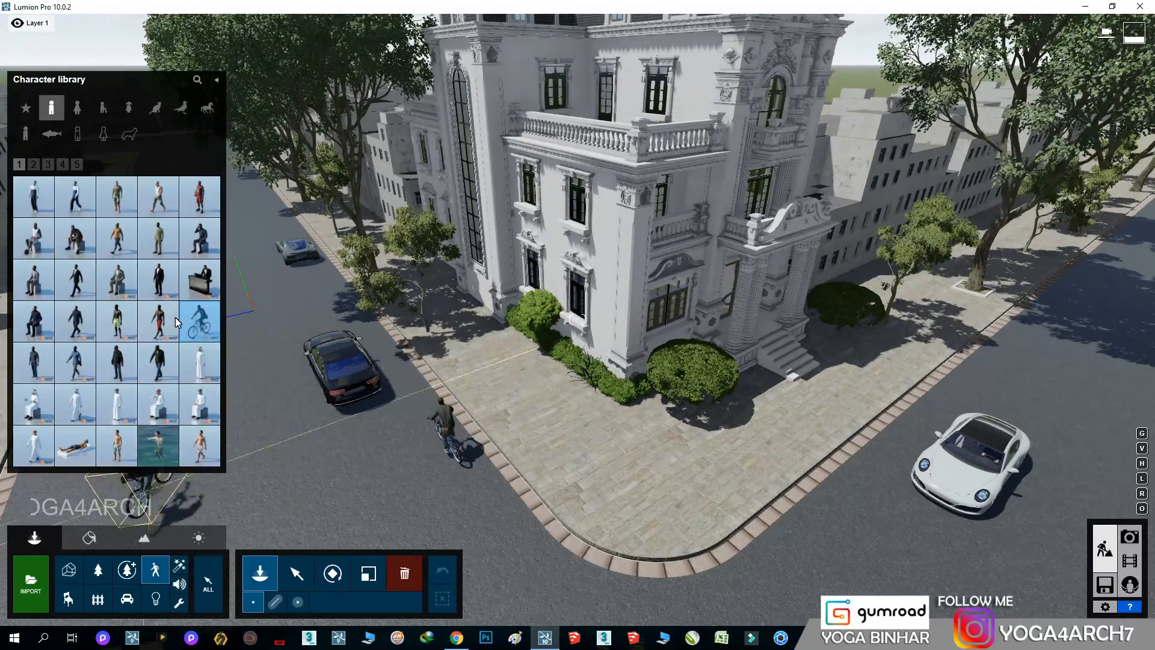
pyautogui.click(33, 164)
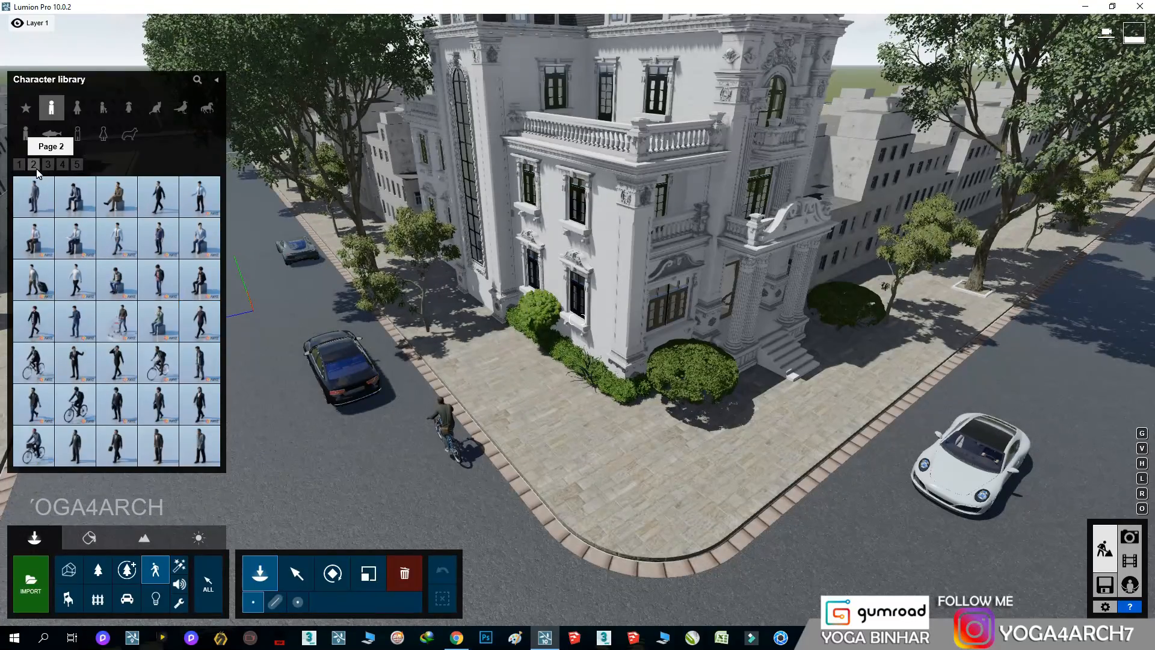
pyautogui.click(159, 279)
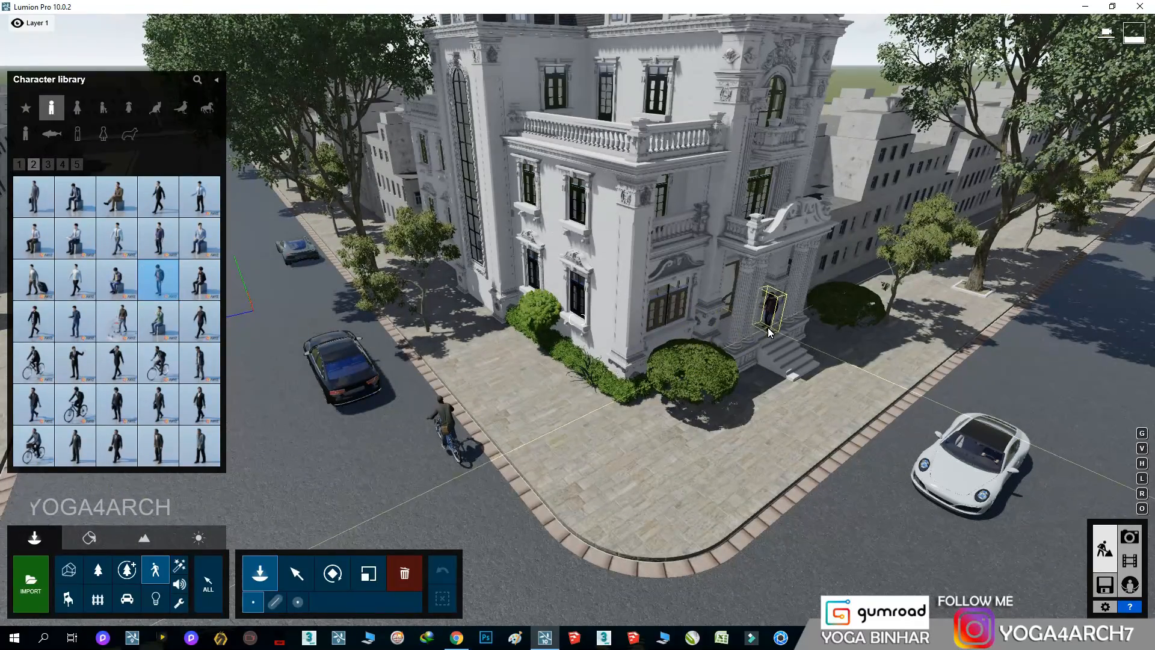
pyautogui.click(117, 403)
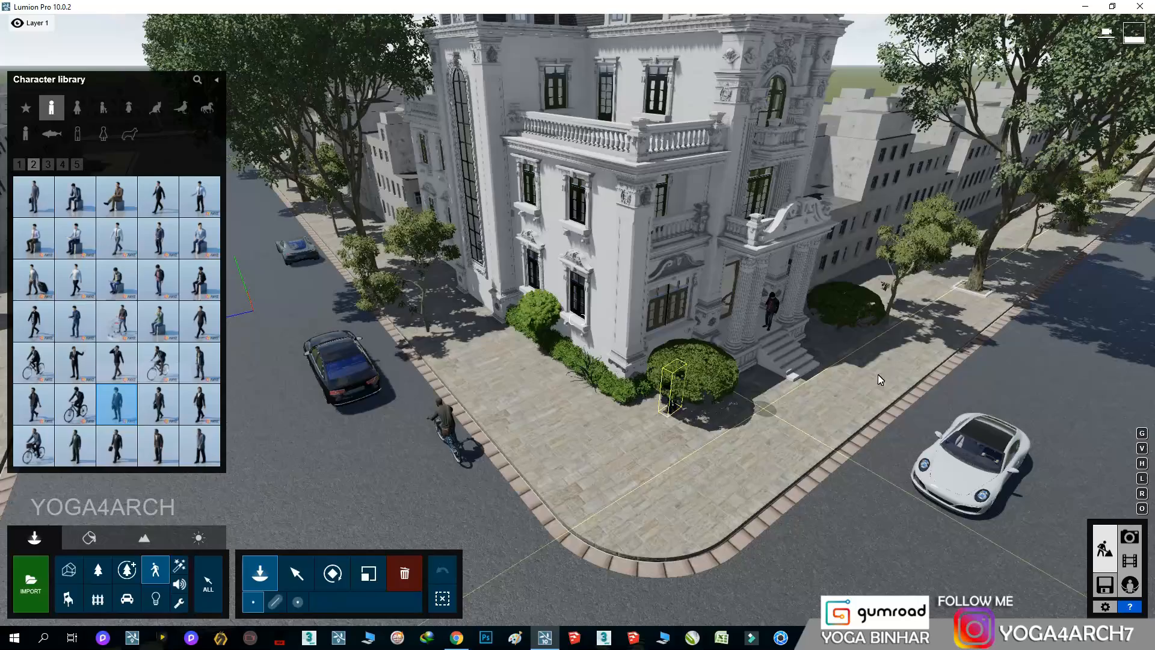
pyautogui.click(916, 360)
pyautogui.click(200, 404)
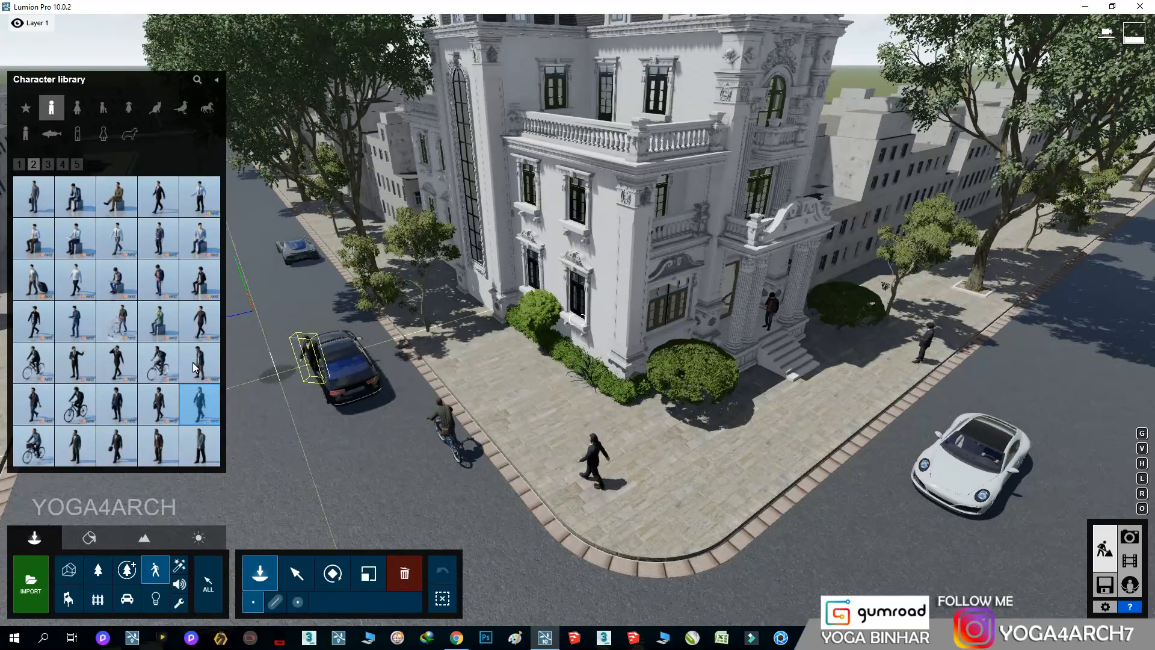
# Step: Place a man in a blue suit and Man Asian 0013 Idle beside the side hedge, rotating the latter to face the other
pyautogui.click(75, 321)
pyautogui.click(487, 355)
pyautogui.moveTo(299, 336); pyautogui.dragTo(316, 337, button='right')
pyautogui.press('a')
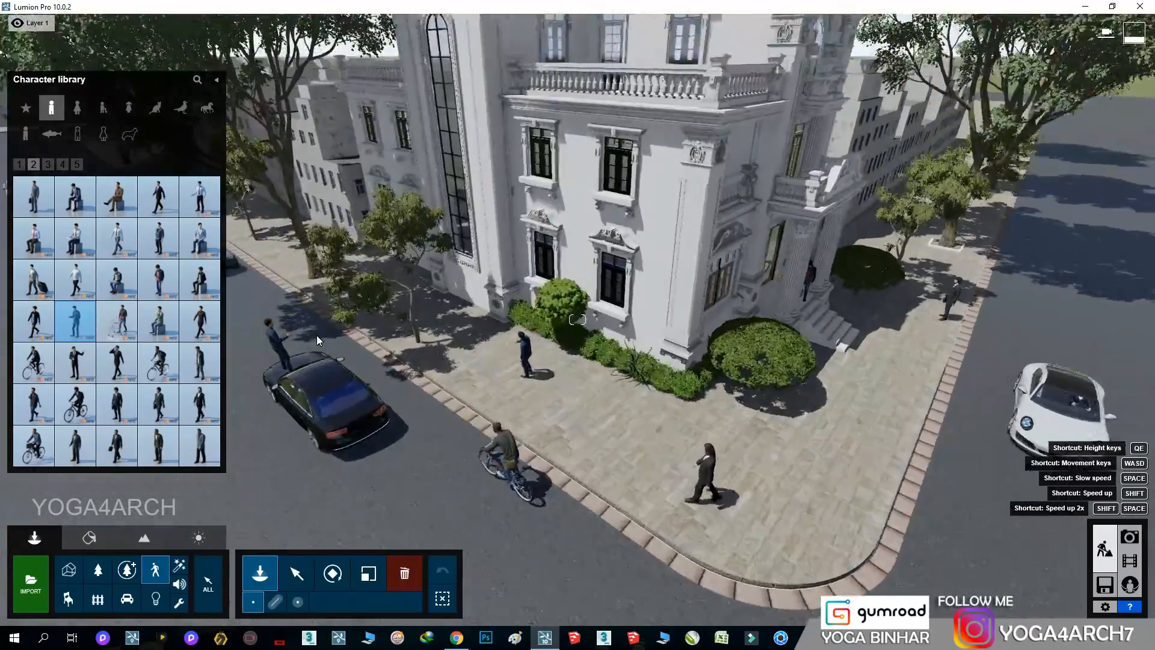
pyautogui.press('w')
pyautogui.click(75, 446)
pyautogui.click(657, 387)
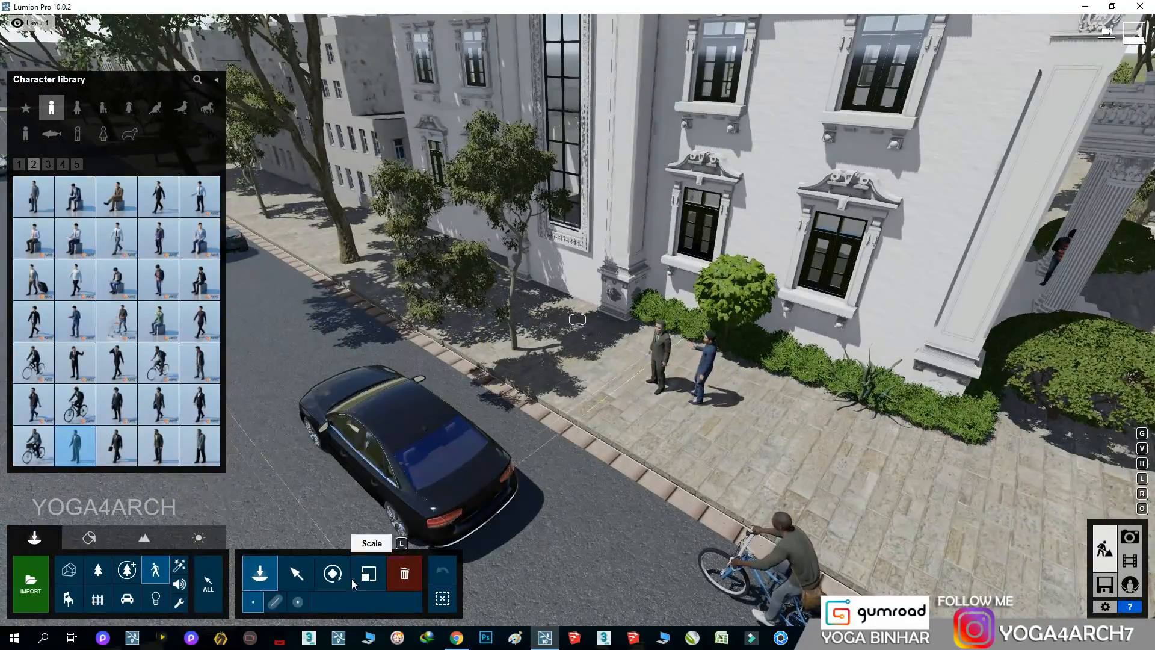
pyautogui.click(333, 574)
pyautogui.moveTo(659, 390); pyautogui.dragTo(786, 276)
# Step: Place Man Asian 0002 Walk on the side street's pavement by the large tree, then rotate and reposition him along the path
pyautogui.moveTo(787, 276); pyautogui.dragTo(794, 240, button='right')
pyautogui.press('d')
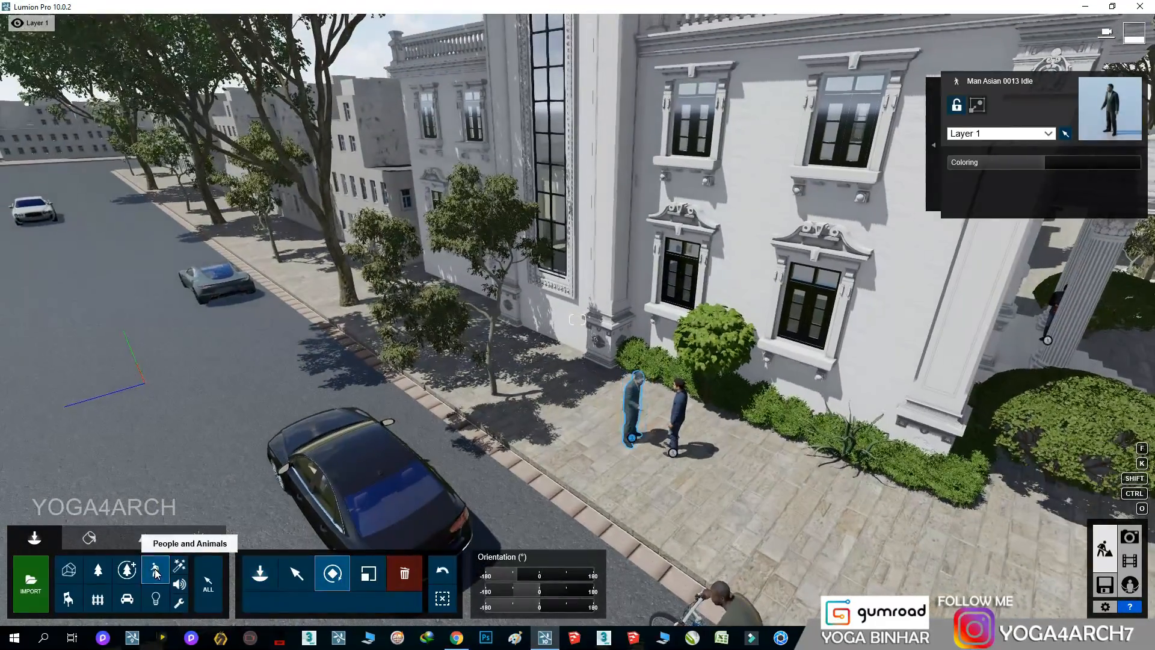
pyautogui.click(155, 573)
pyautogui.click(158, 197)
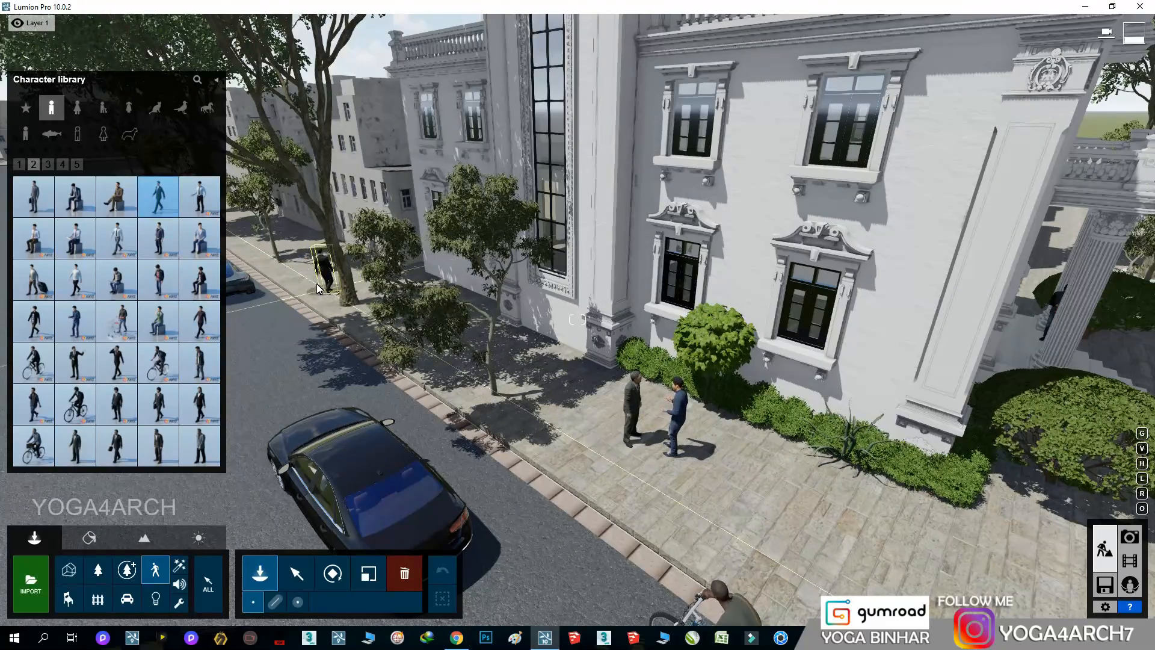
pyautogui.click(318, 288)
pyautogui.click(333, 574)
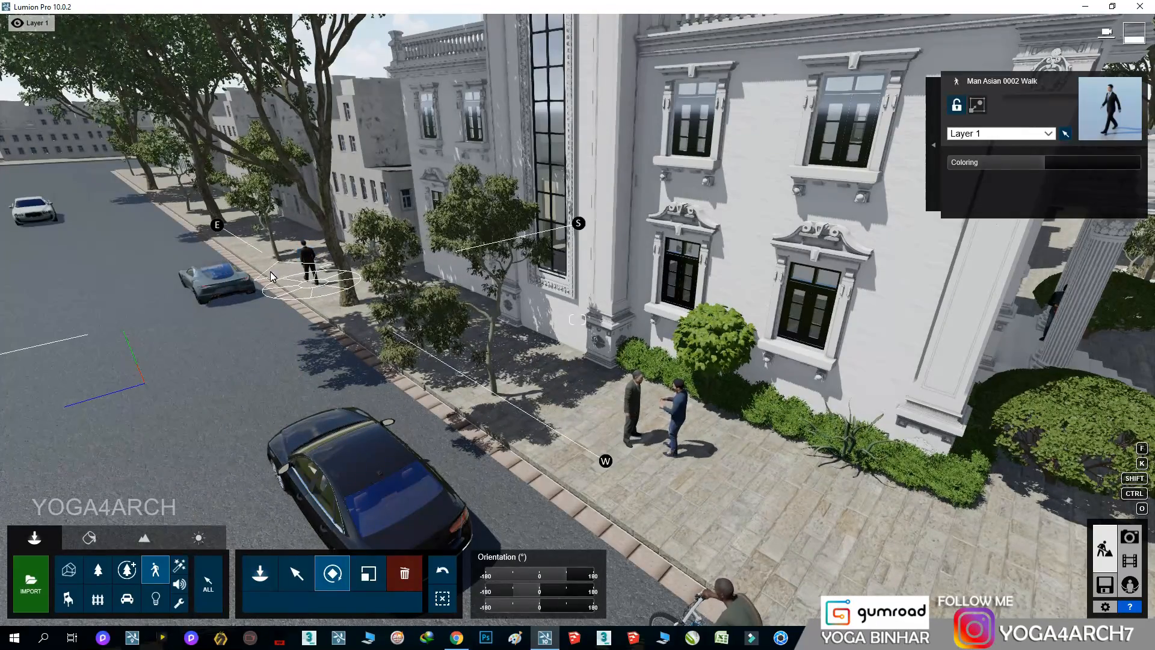
pyautogui.click(297, 574)
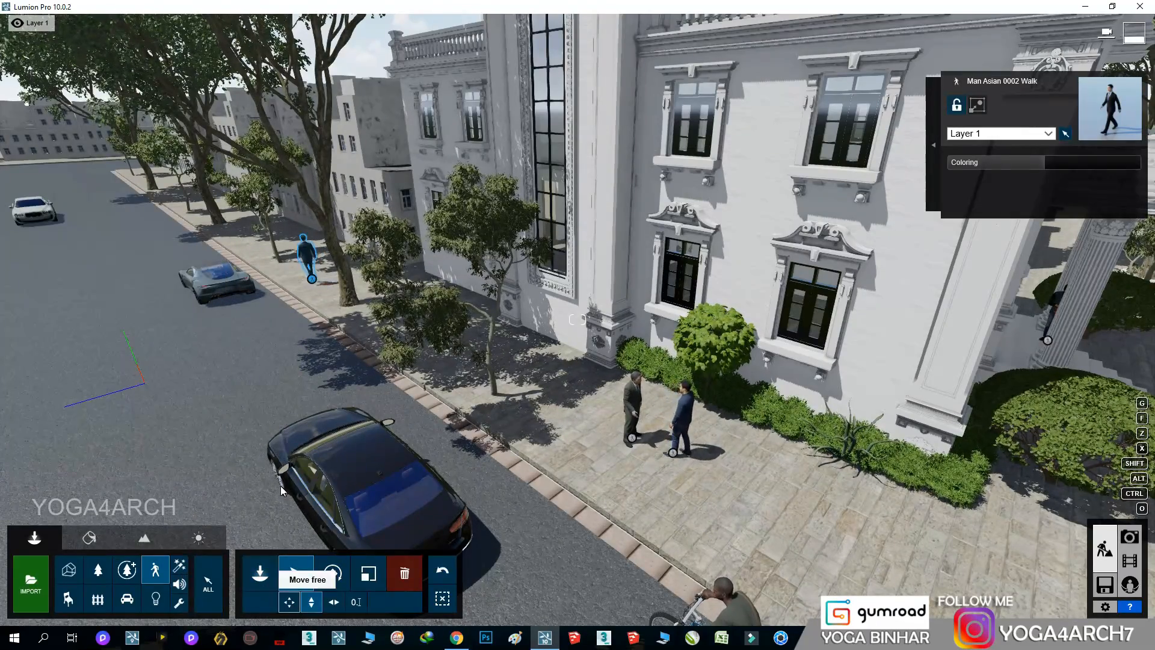
pyautogui.moveTo(301, 282); pyautogui.dragTo(300, 293)
# Step: Restore the 1 - Photo view, lower the Precipitation effect's particle quantity to its minimum and refresh the preview
pyautogui.click(1130, 537)
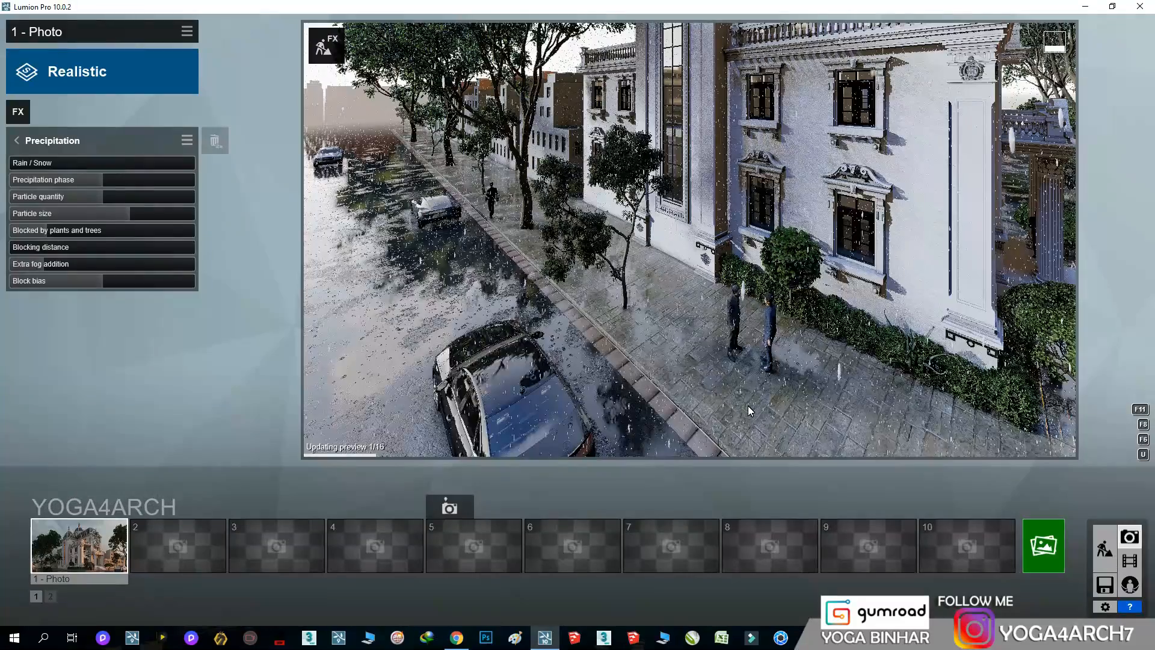
pyautogui.click(96, 544)
pyautogui.click(904, 341)
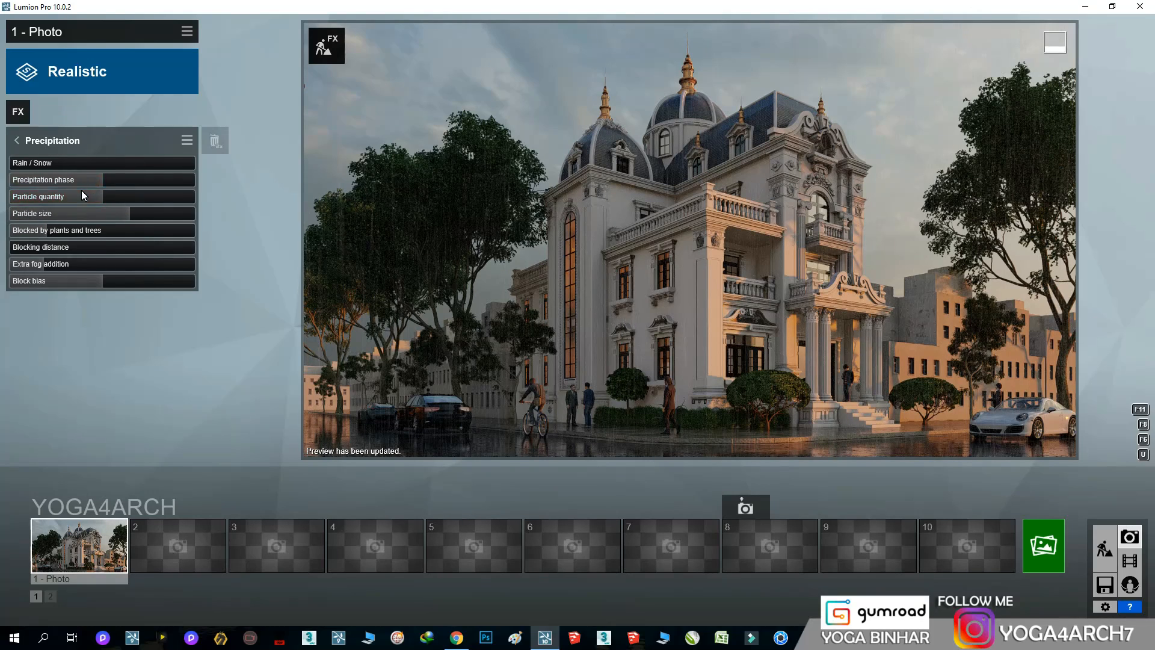
pyautogui.moveTo(73, 196); pyautogui.dragTo(55, 201)
pyautogui.click(511, 289)
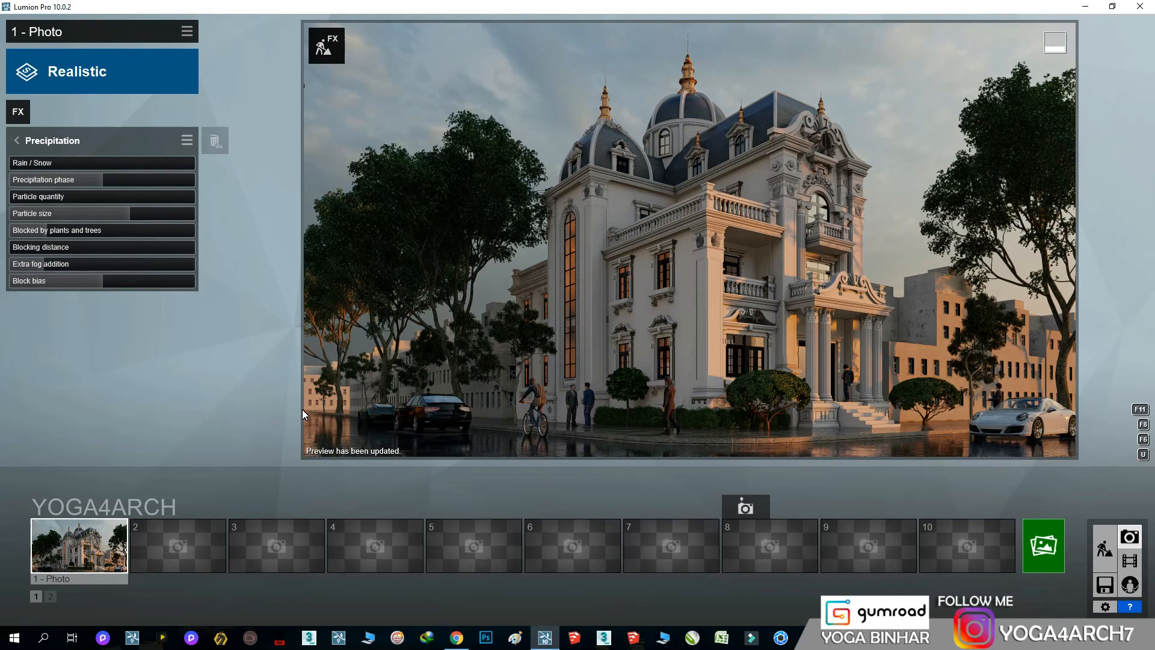
# Step: Place the woman african 0004 walk character on the pavement between the entrance and the far boxwood, and adjust her orientation
pyautogui.click(1106, 551)
pyautogui.press('w')
pyautogui.moveTo(694, 330); pyautogui.dragTo(461, 287, button='right')
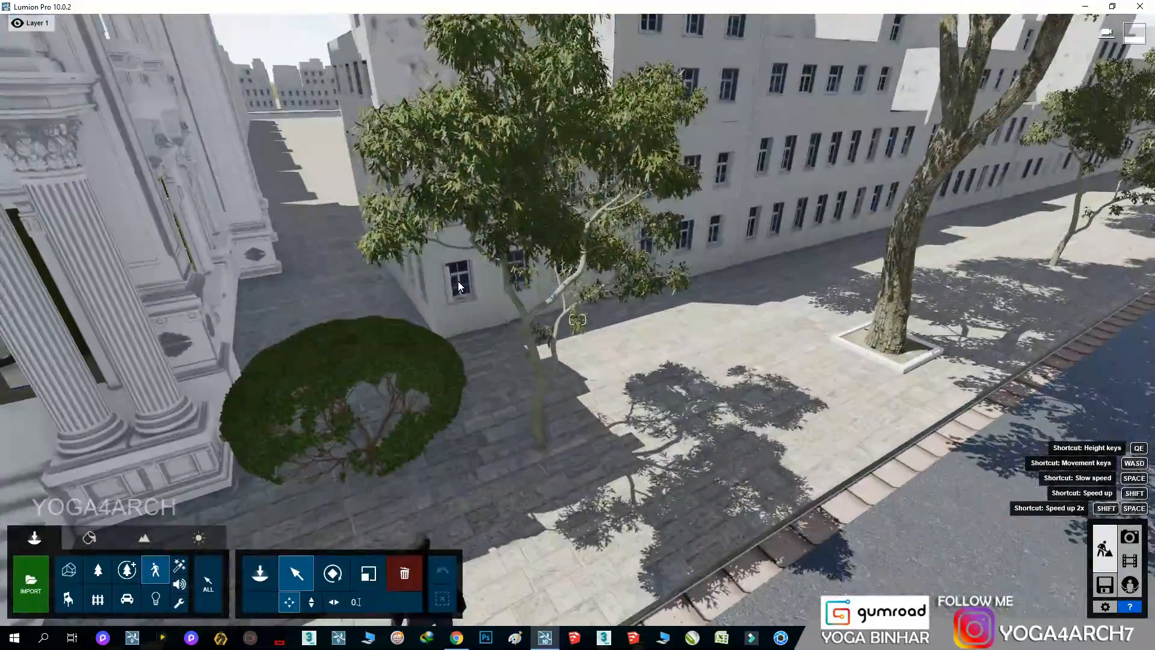
pyautogui.click(155, 570)
pyautogui.click(77, 108)
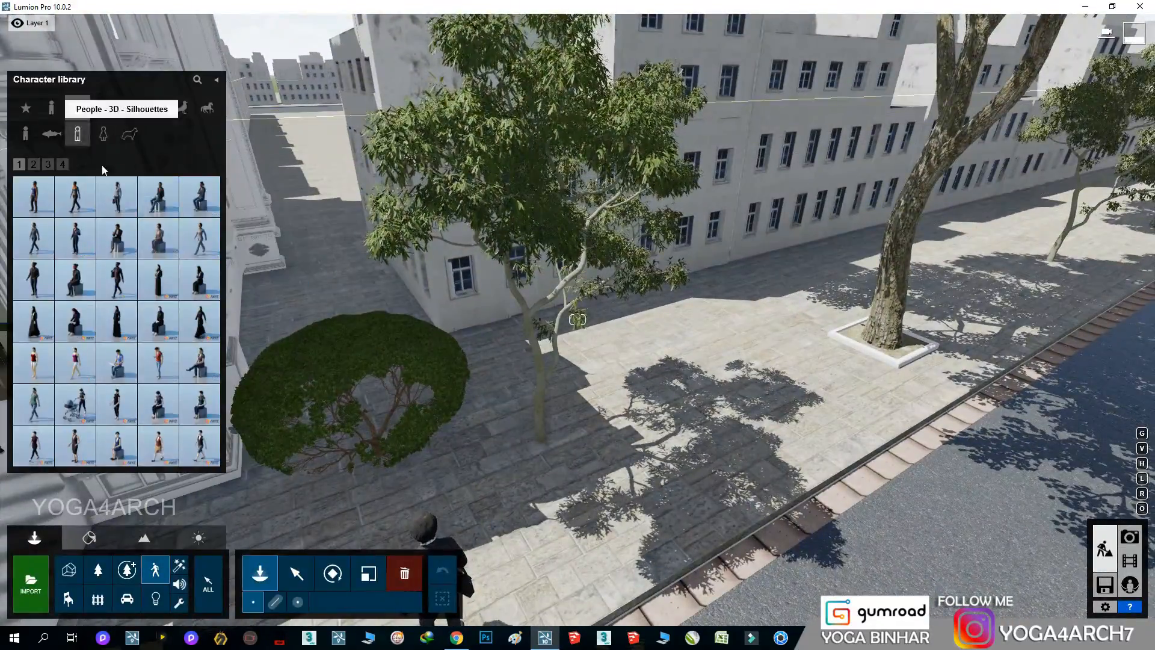
pyautogui.click(119, 290)
pyautogui.press('s')
pyautogui.moveTo(512, 523); pyautogui.dragTo(550, 504, button='right')
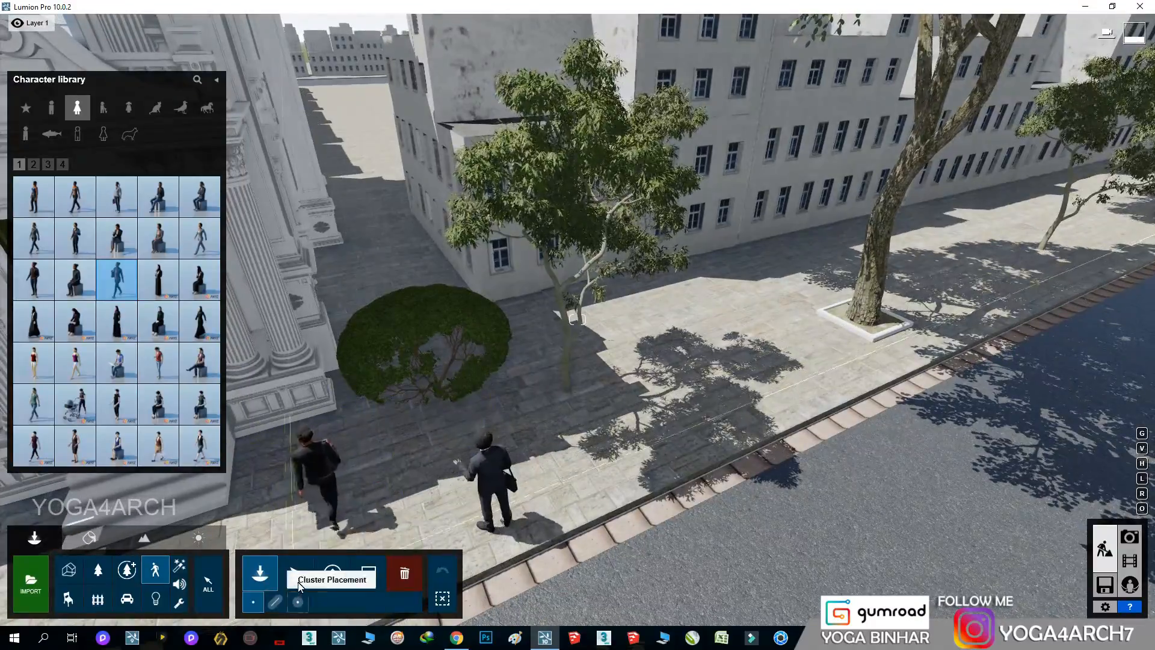
pyautogui.click(297, 575)
pyautogui.click(332, 573)
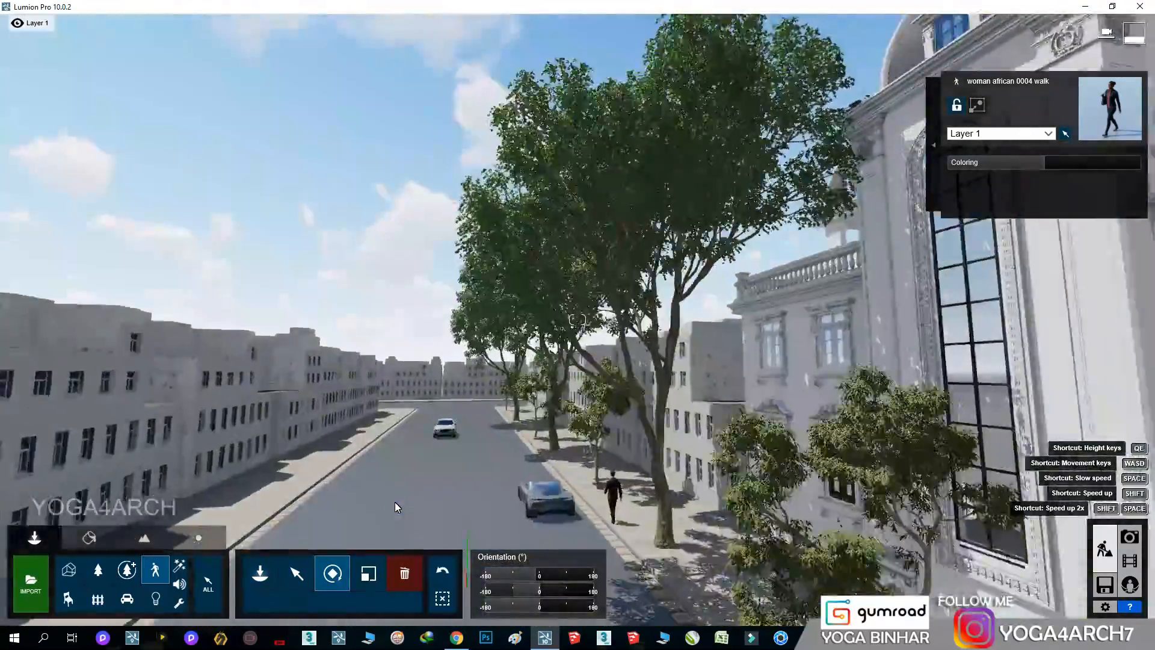
# Step: Move SportsCar 006 farther along the side street, away from the pedestrian beside the large tree
pyautogui.press('w')
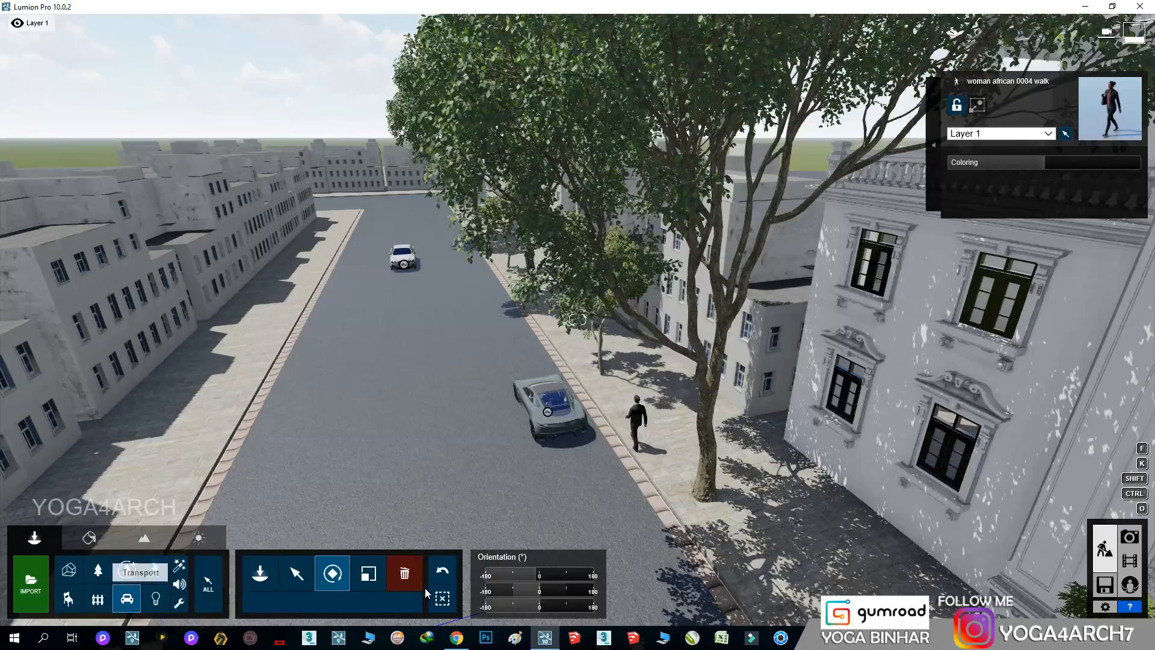
pyautogui.click(313, 580)
pyautogui.moveTo(548, 416); pyautogui.dragTo(497, 323)
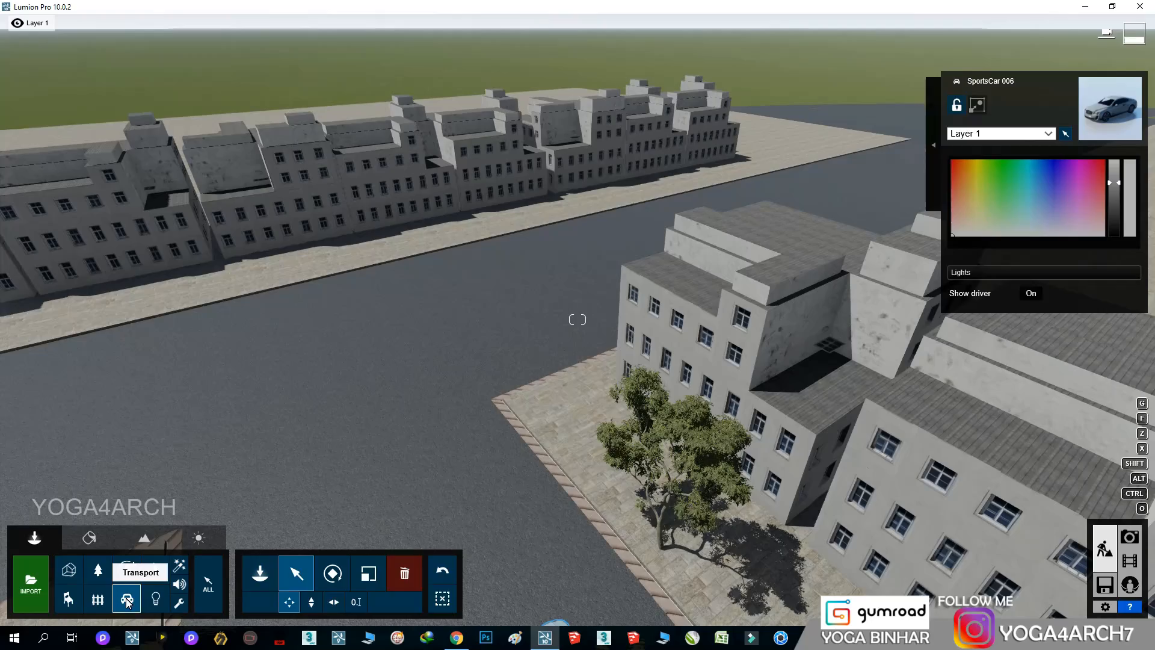
# Step: Place two Coach 001 buses on the cross street beyond the end of the side street, one ahead of the other
pyautogui.click(127, 599)
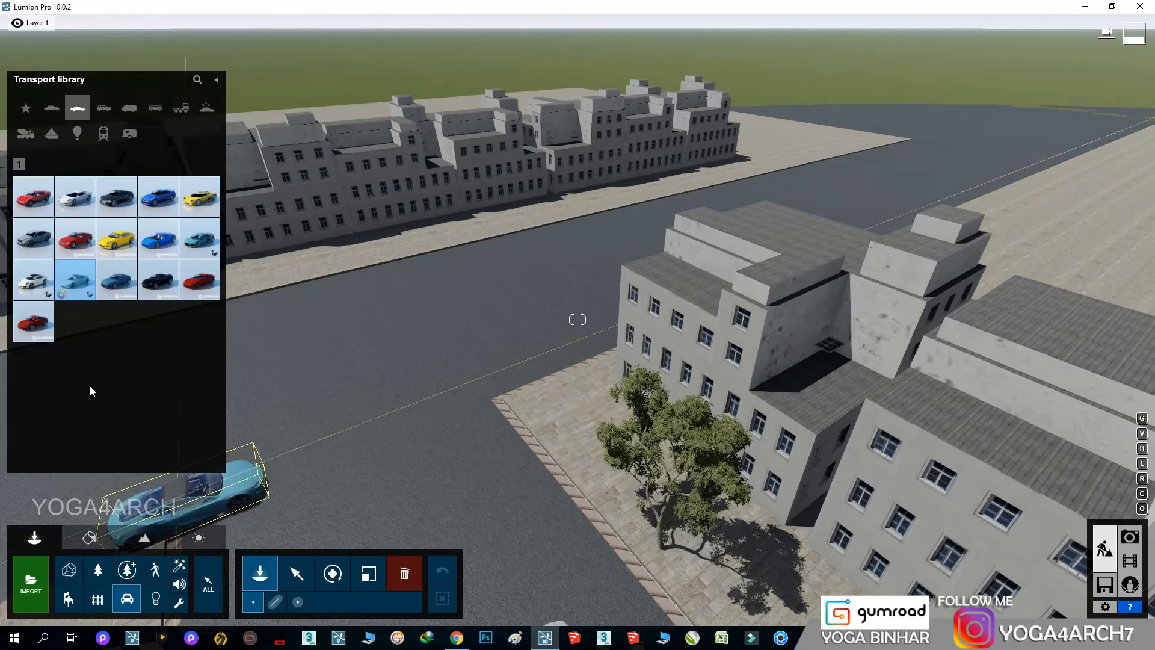
pyautogui.click(155, 112)
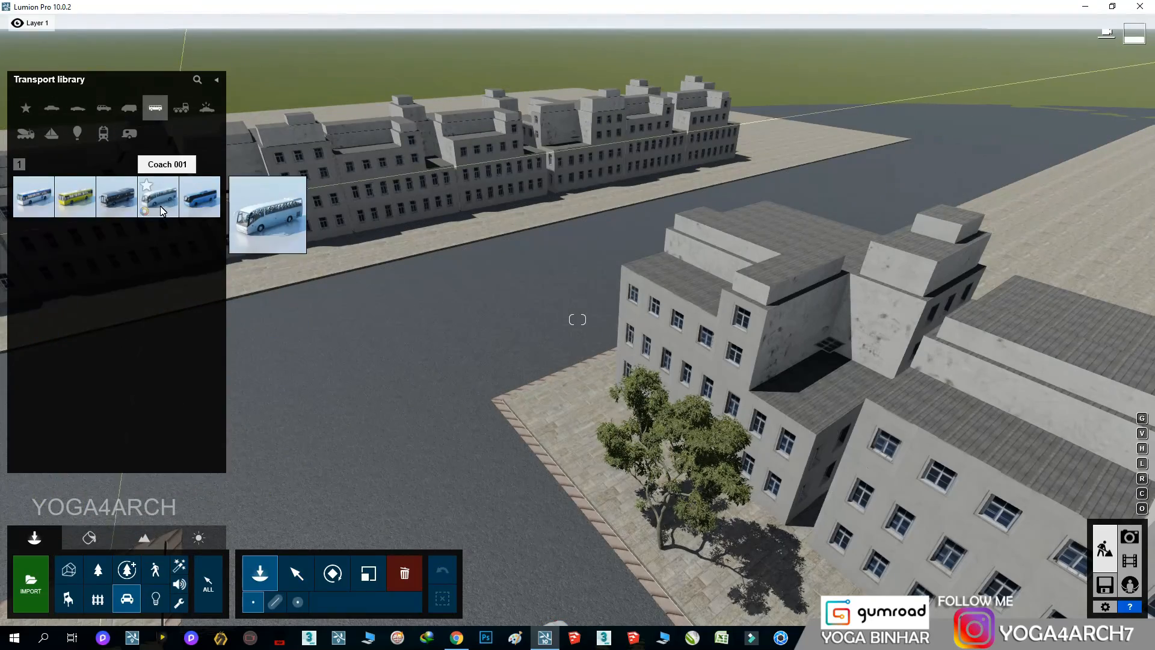
pyautogui.click(157, 196)
pyautogui.scroll(-3, 439, 370)
pyautogui.click(406, 328)
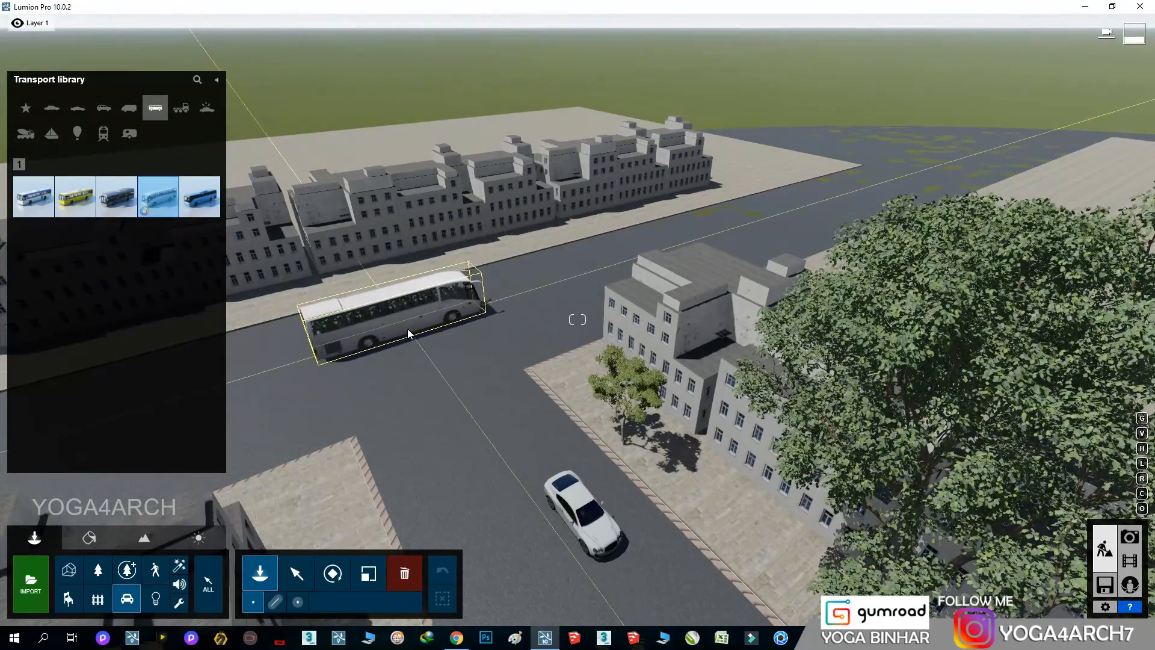
pyautogui.click(559, 257)
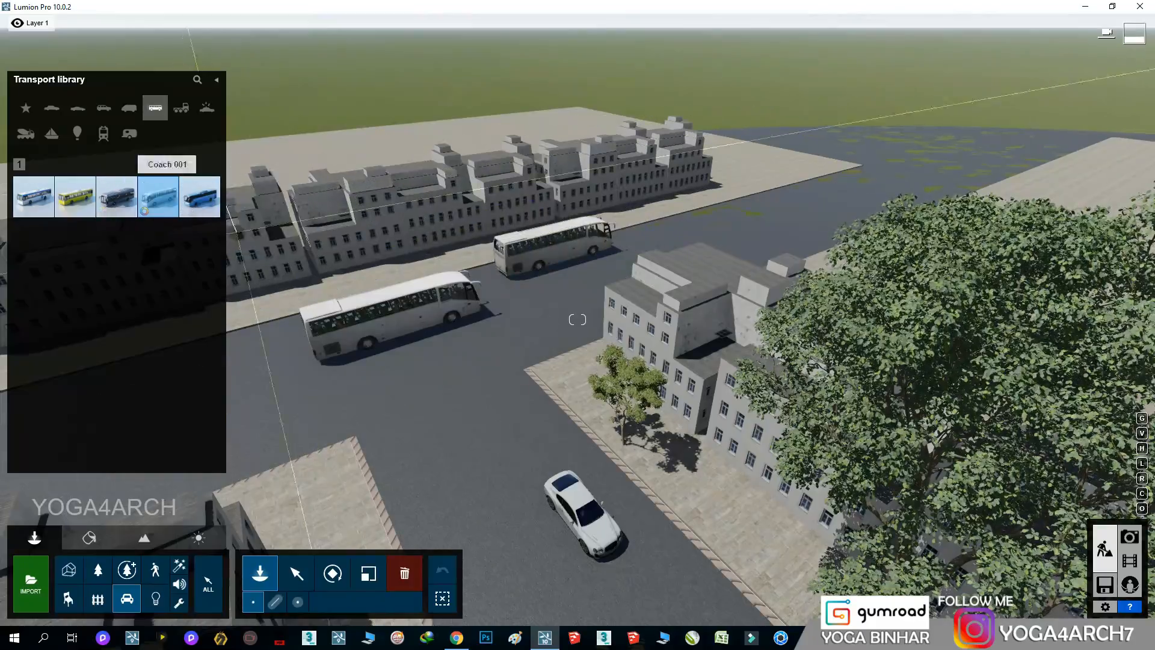
pyautogui.moveTo(337, 313); pyautogui.dragTo(391, 648, button='right')
pyautogui.press('s')
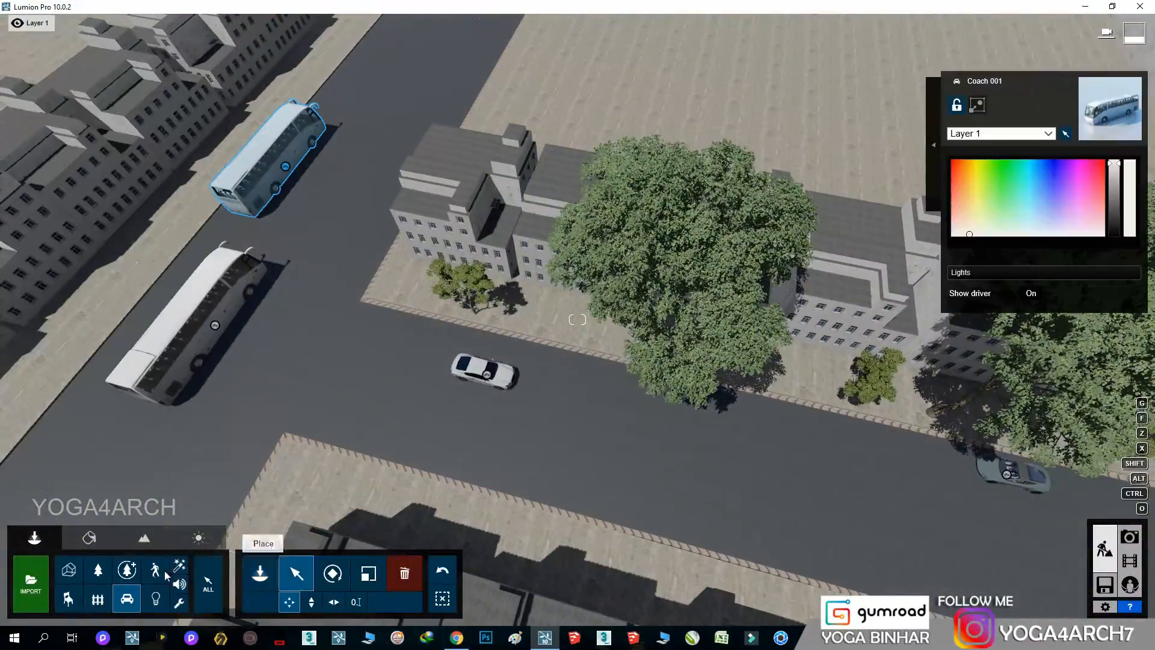
# Step: Plant a row of tree 005 along the pavement edge in front of the buildings on the far side of the cross street
pyautogui.click(126, 569)
pyautogui.click(53, 108)
pyautogui.click(199, 169)
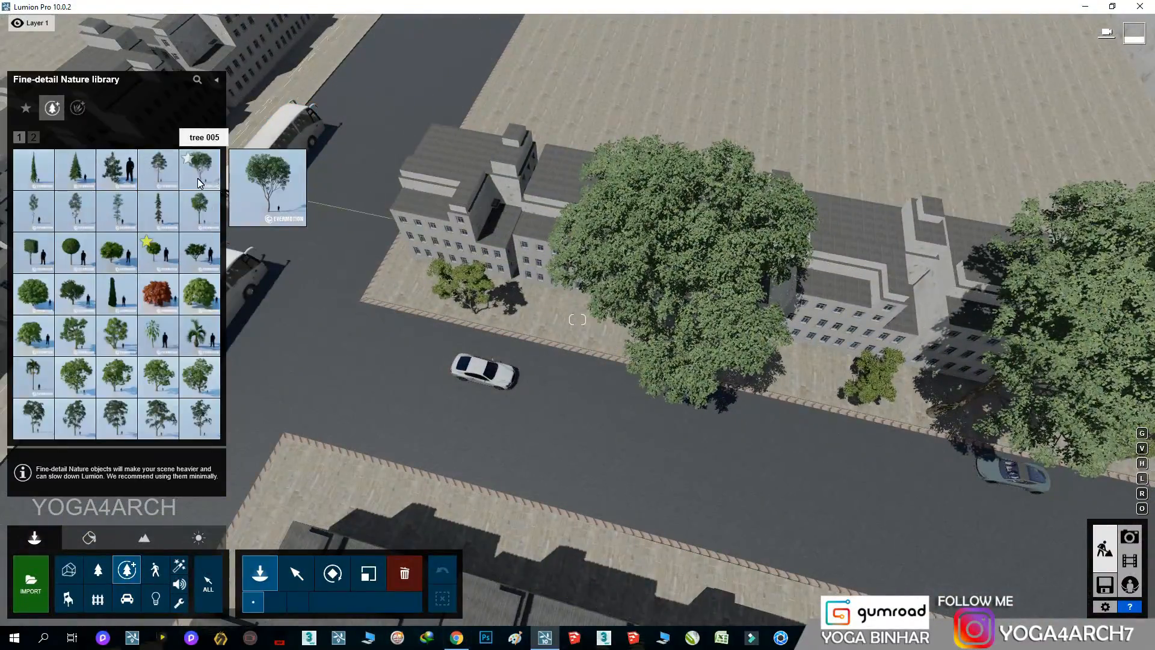
pyautogui.moveTo(474, 306); pyautogui.dragTo(530, 301, button='right')
pyautogui.press('s')
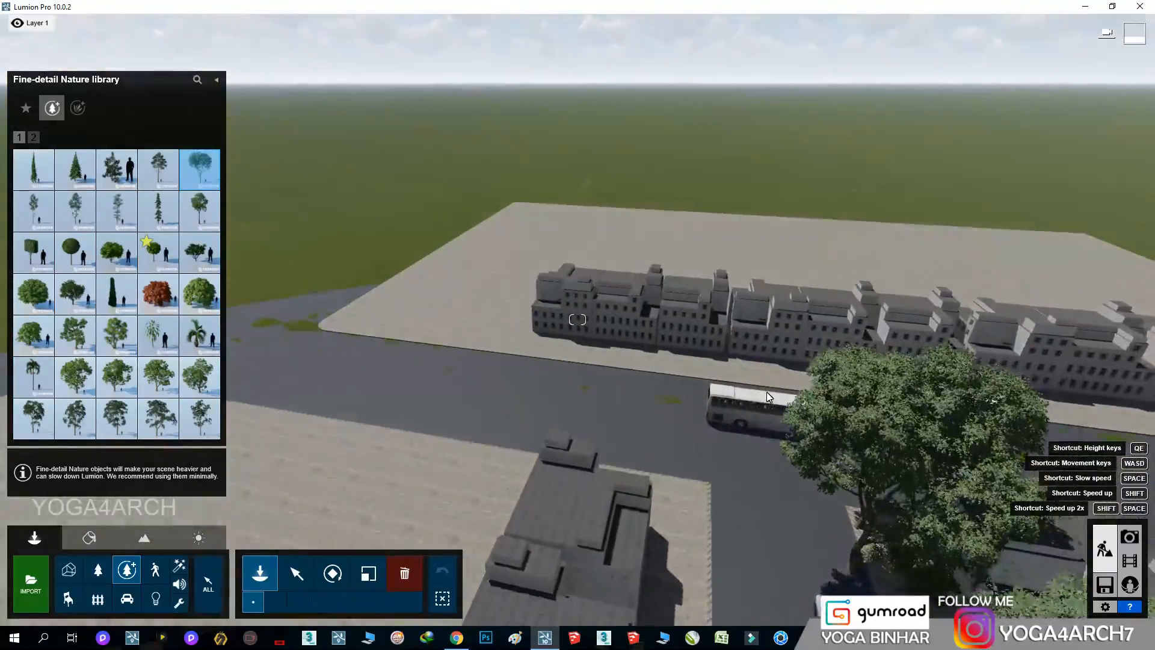
pyautogui.click(694, 377)
pyautogui.click(915, 388)
pyautogui.moveTo(915, 389); pyautogui.dragTo(713, 315, button='right')
pyautogui.press('w')
pyautogui.press('s')
pyautogui.click(697, 462)
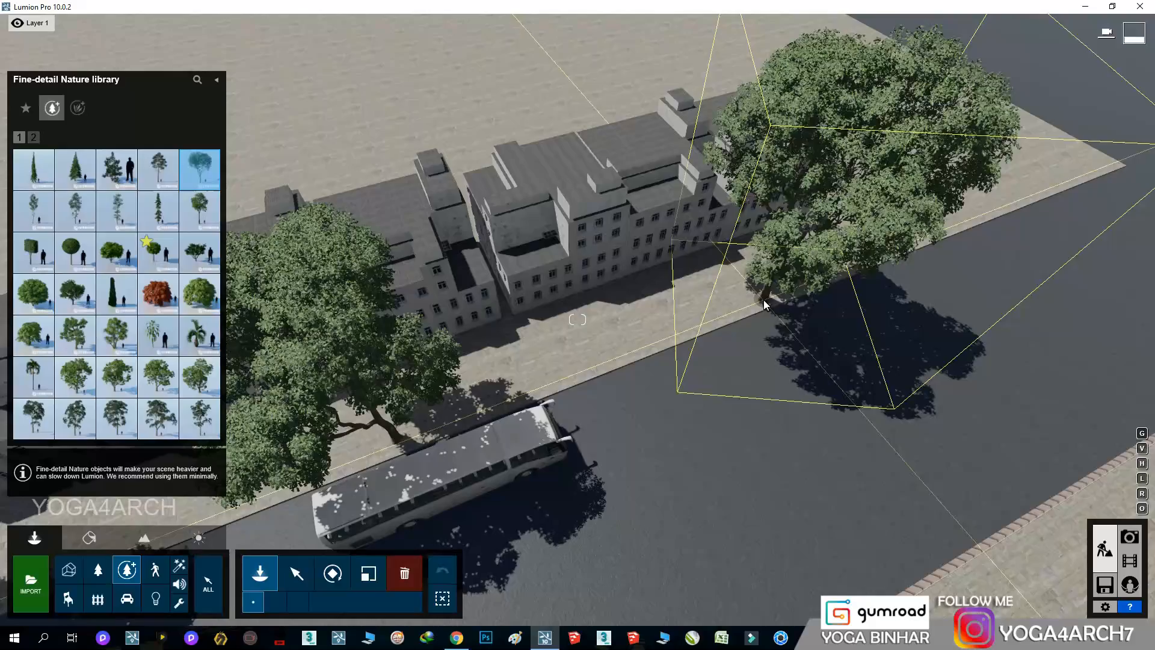
pyautogui.click(891, 265)
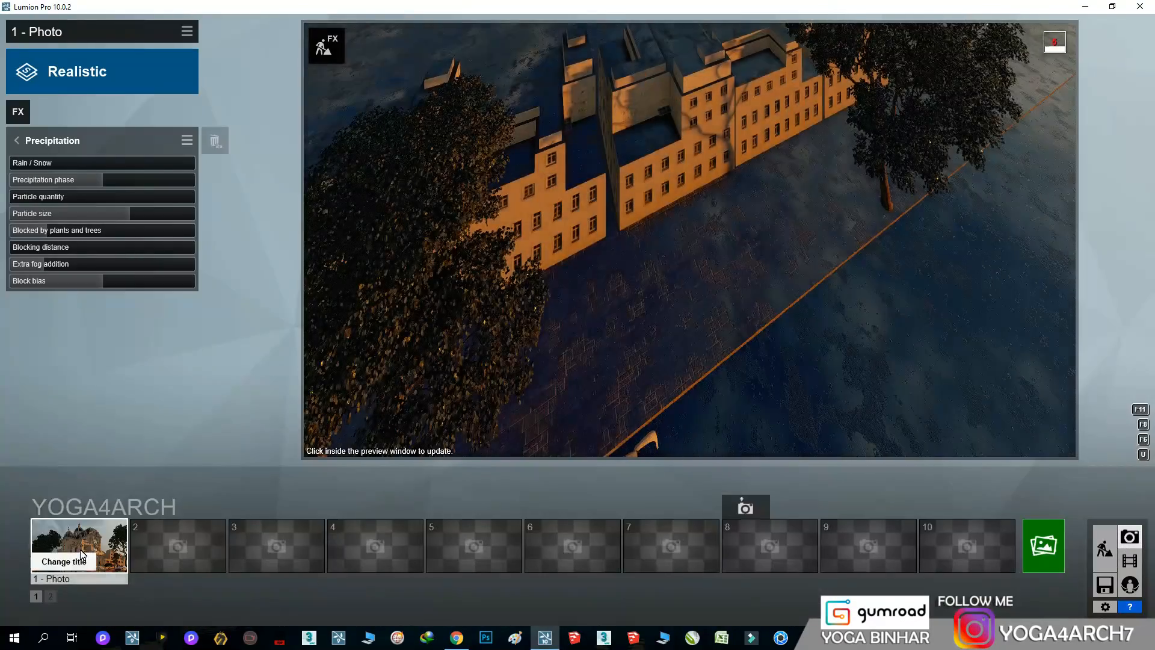
# Step: Restore the 1 - Photo view and raise the brightness of the Sky Light effect, leaving its render quality at Normal
pyautogui.click(83, 550)
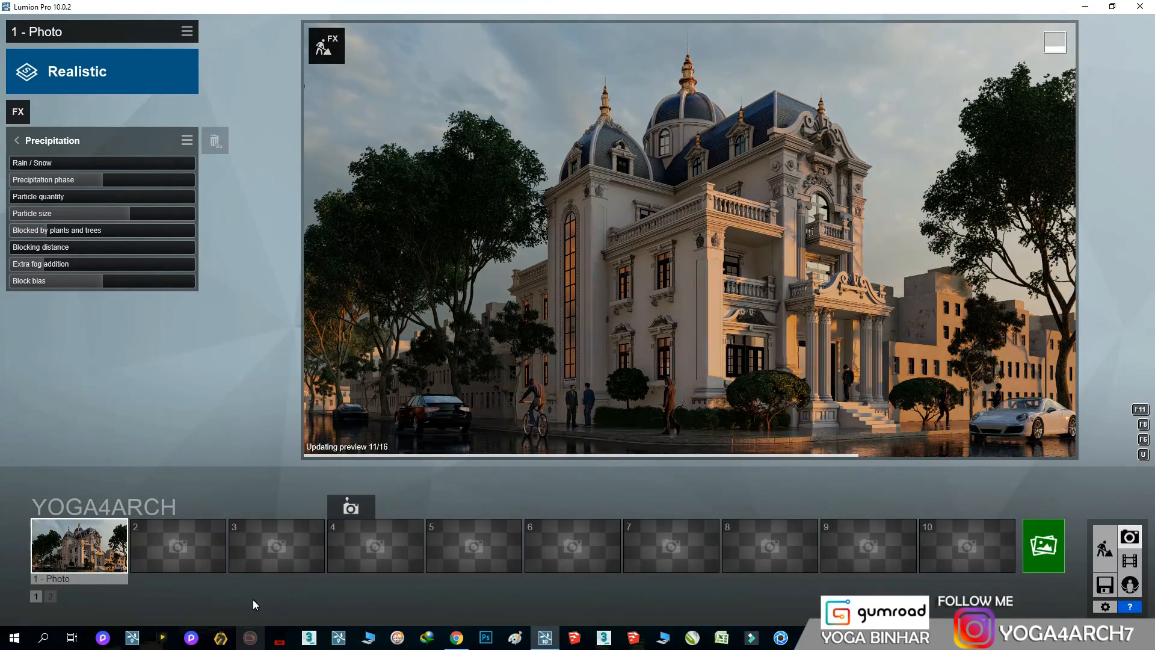
pyautogui.click(19, 112)
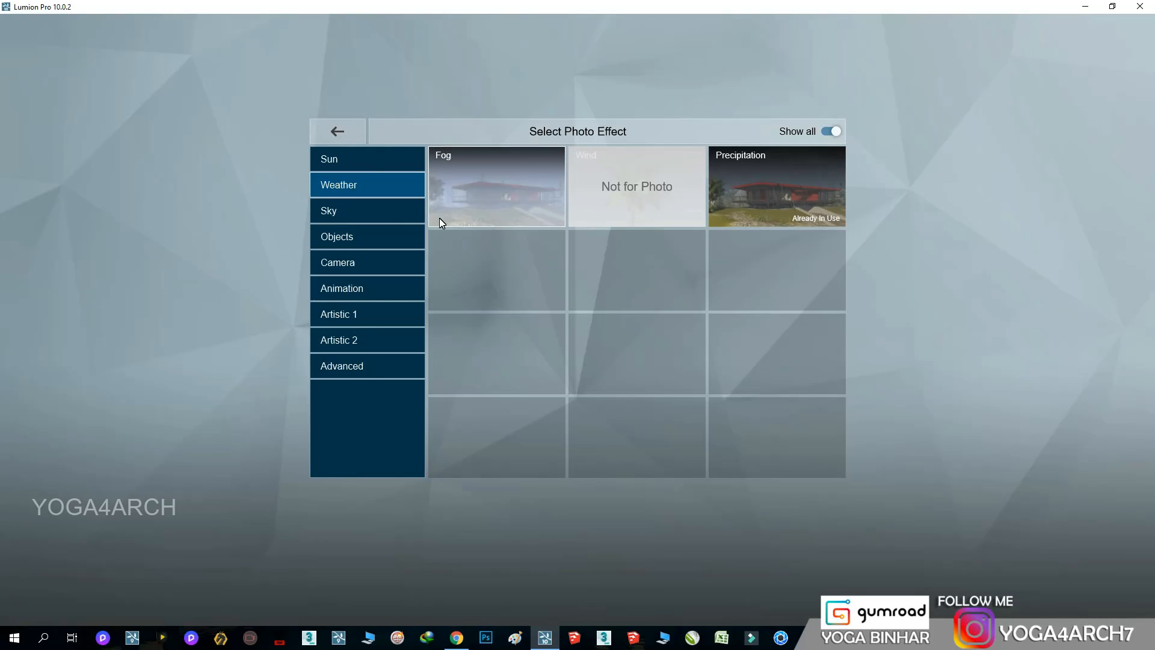
pyautogui.click(353, 370)
pyautogui.click(659, 291)
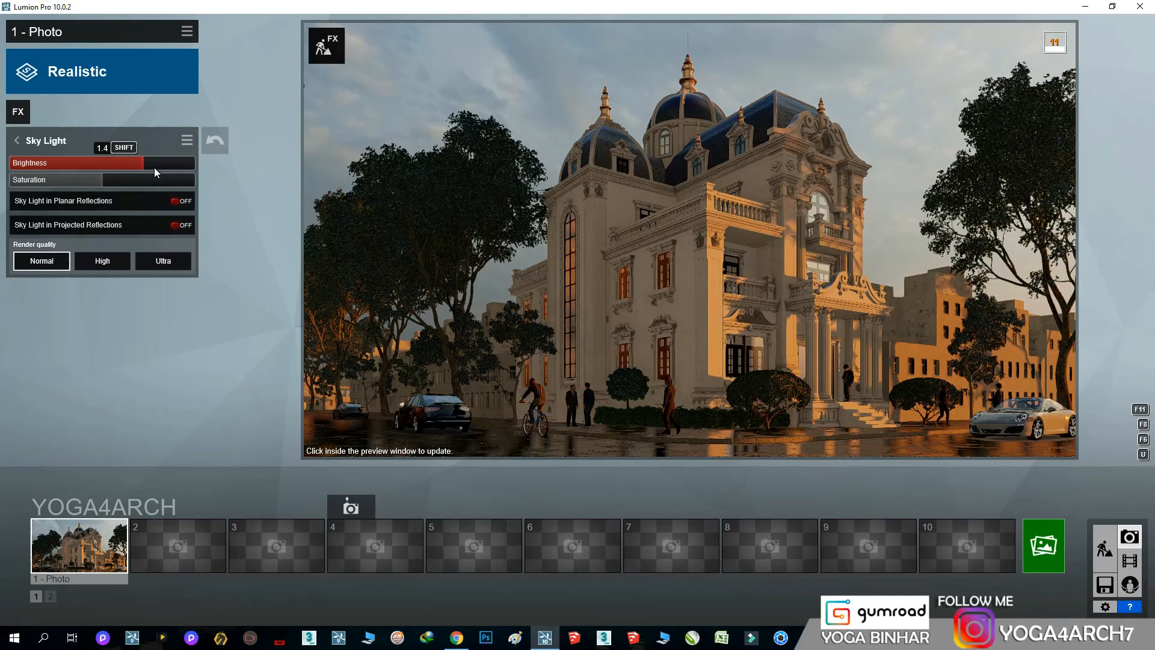
pyautogui.moveTo(154, 168); pyautogui.dragTo(154, 169)
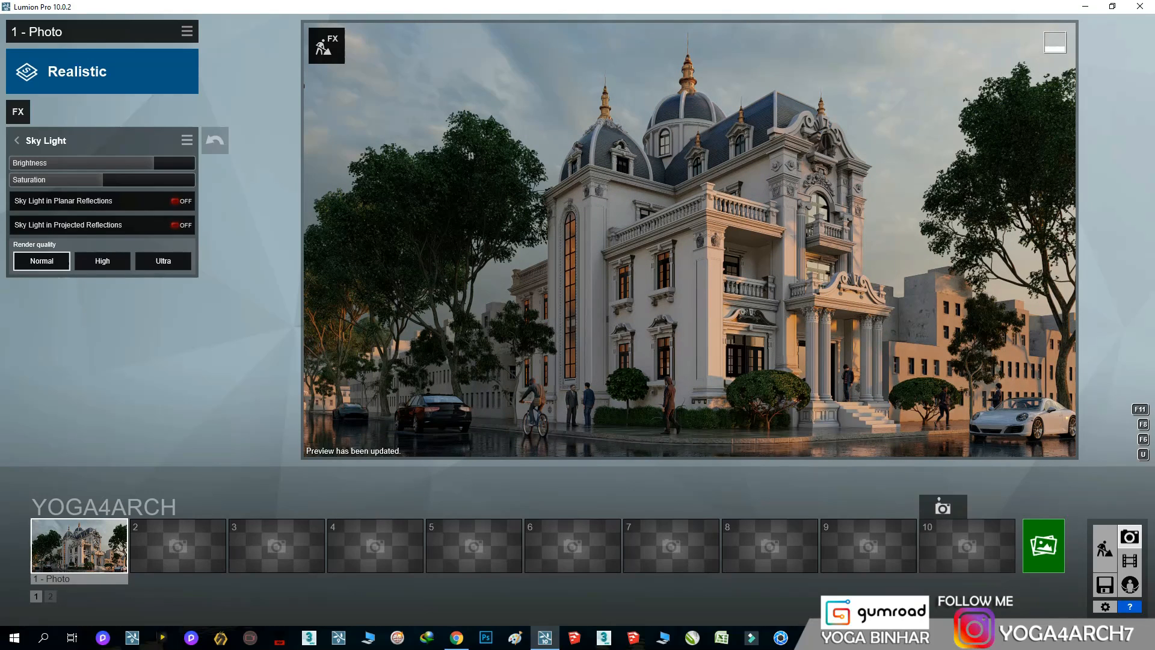
# Step: Raise the Precipitation effect's precipitation phase to about three quarters of its range and refresh the preview
pyautogui.click(16, 114)
pyautogui.click(352, 186)
pyautogui.click(779, 185)
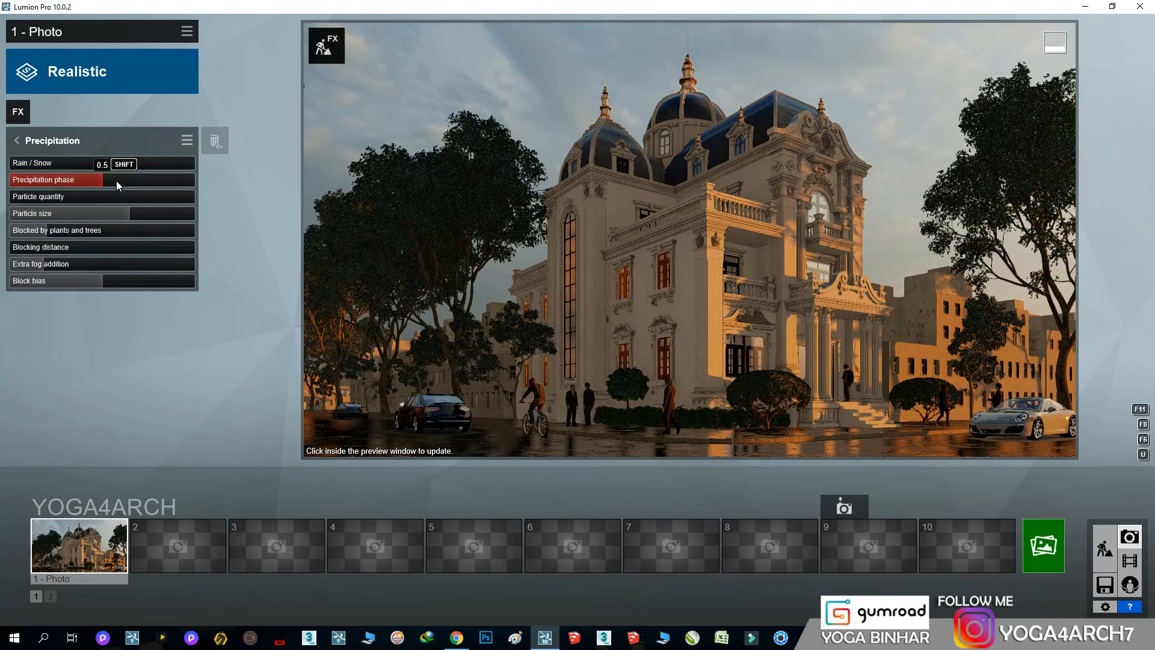
pyautogui.click(146, 182)
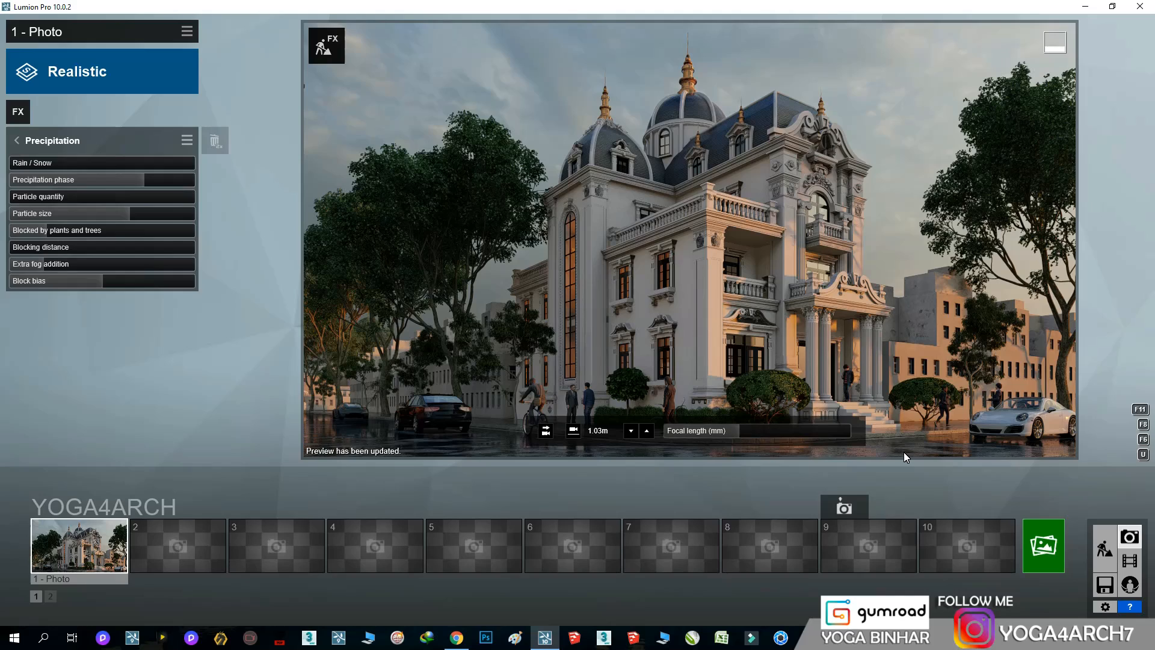
# Step: Add a reflection plane on the glass of the villa's tall side window in the Reflection effect
pyautogui.click(17, 112)
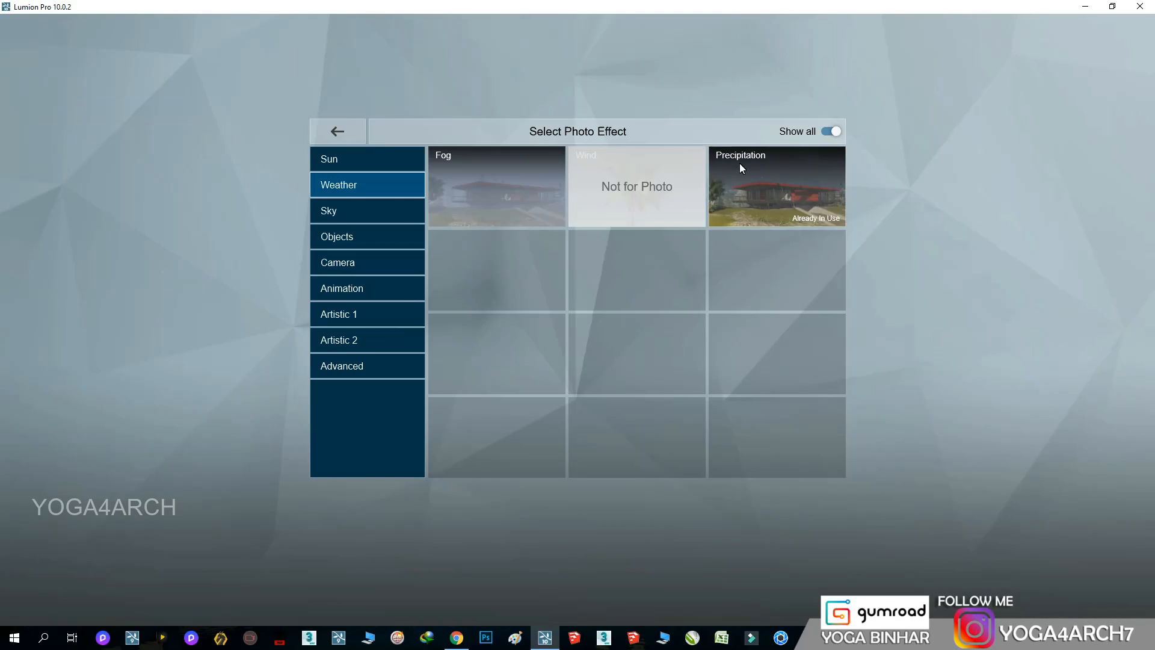
pyautogui.click(831, 132)
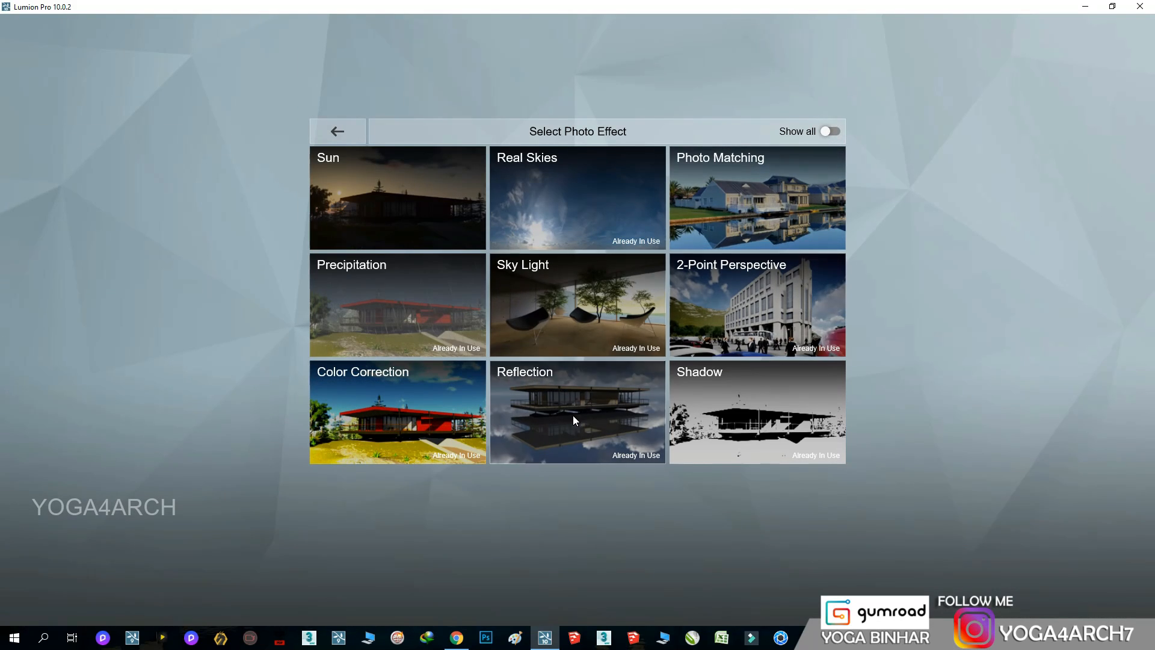
pyautogui.click(608, 389)
pyautogui.click(41, 179)
pyautogui.press('w')
pyautogui.moveTo(363, 264); pyautogui.dragTo(427, 278, button='right')
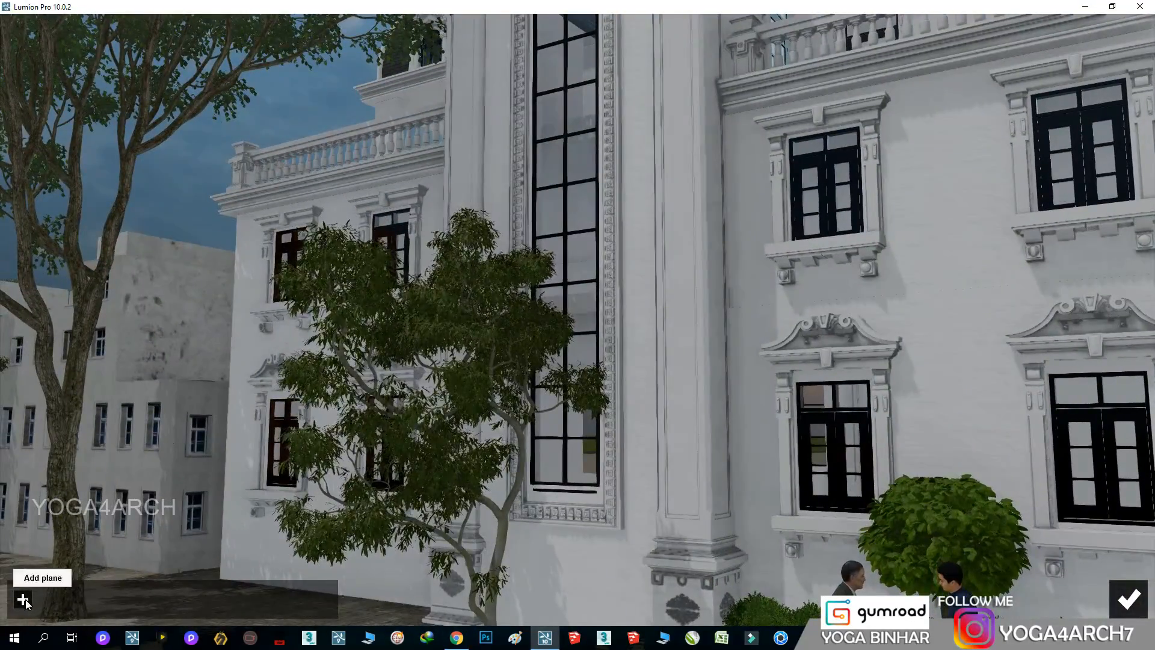
pyautogui.click(23, 598)
pyautogui.click(567, 224)
# Step: Try a second reflection plane on the villa's side facade, remove it and save the reflection planes
pyautogui.click(56, 599)
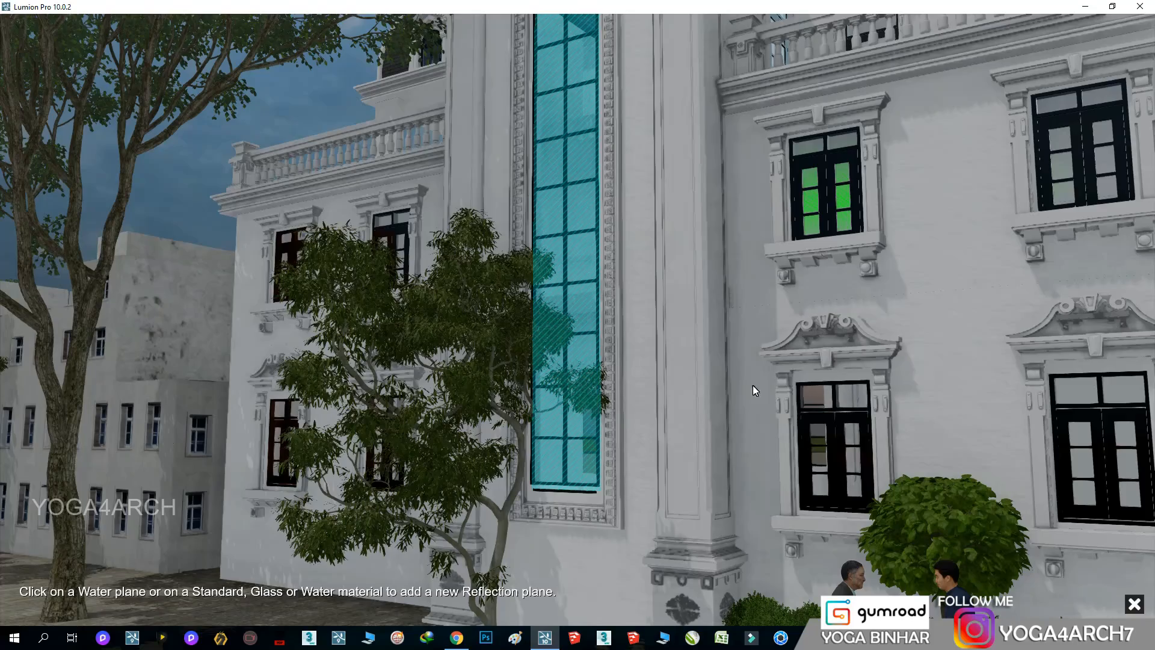
pyautogui.click(681, 414)
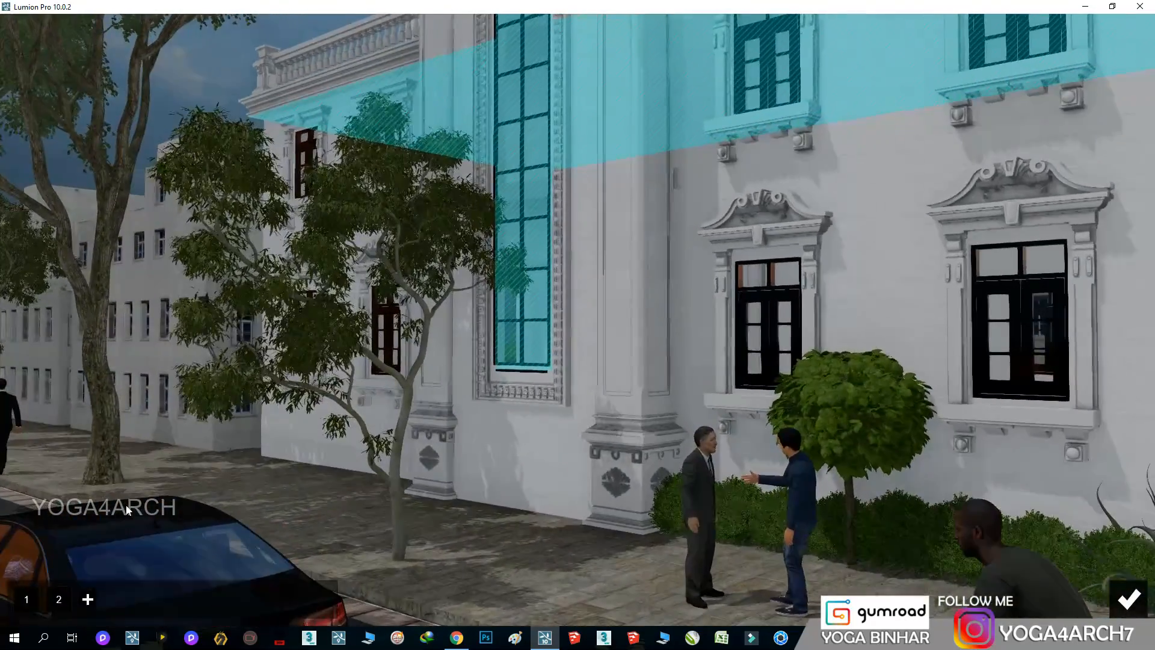
pyautogui.click(61, 602)
pyautogui.click(54, 599)
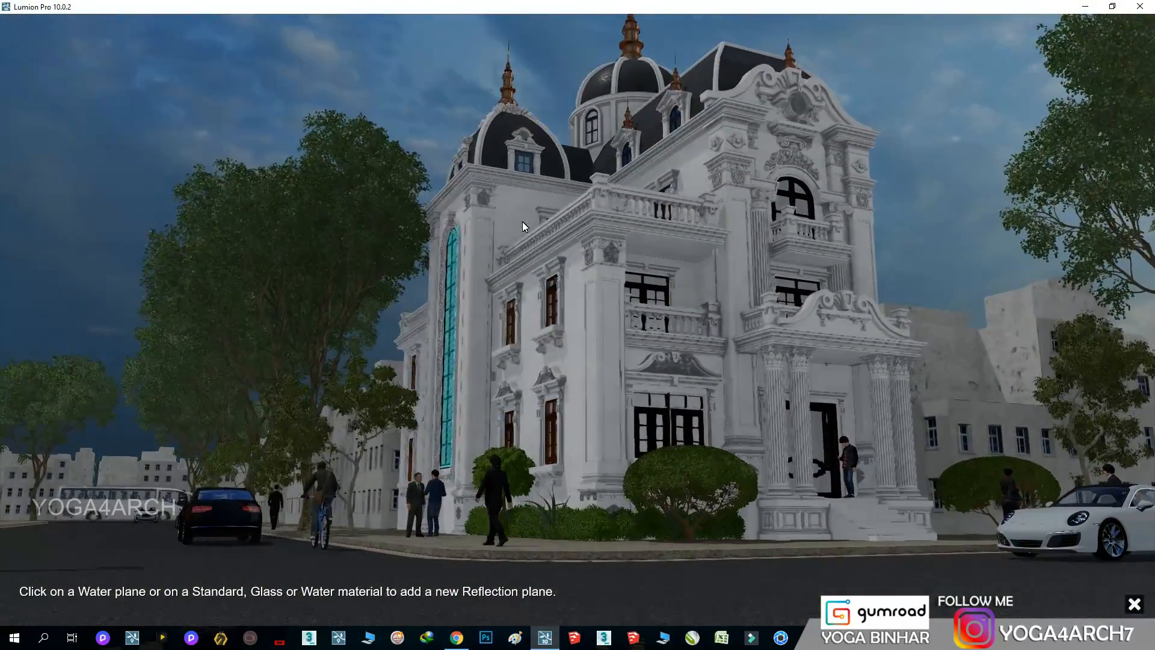
pyautogui.click(1134, 603)
pyautogui.click(1130, 601)
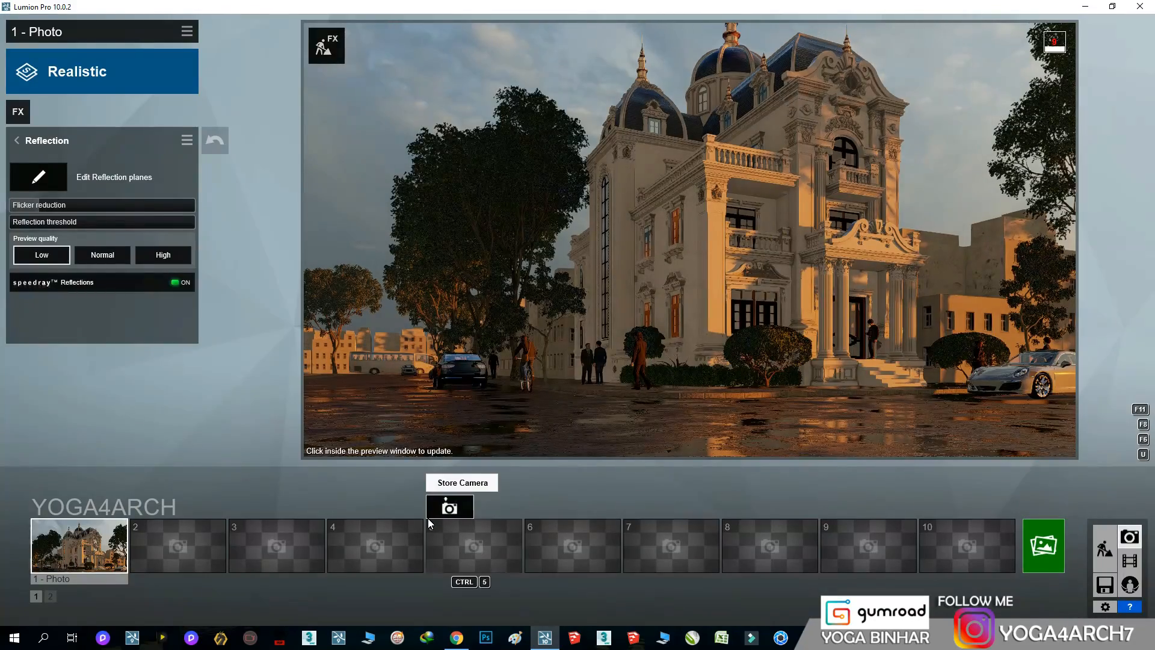
# Step: Reframe the villa's corner from a lower camera height, refresh the preview and store the view as 2 - Photo
pyautogui.moveTo(729, 334); pyautogui.dragTo(729, 334, button='right')
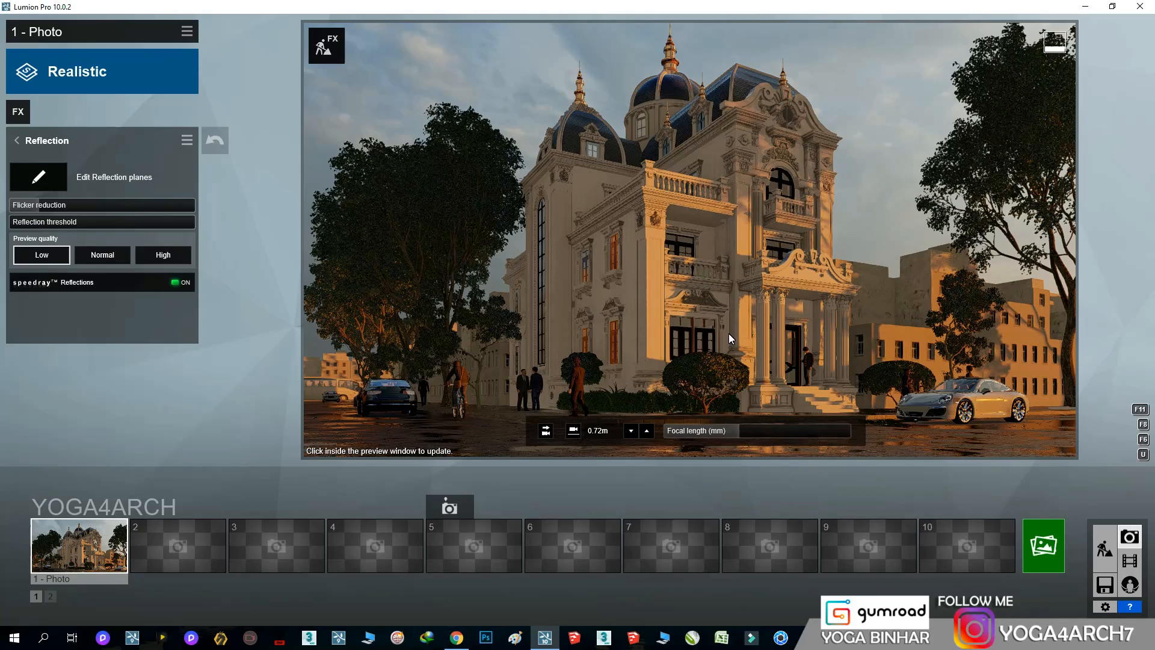
pyautogui.click(728, 334)
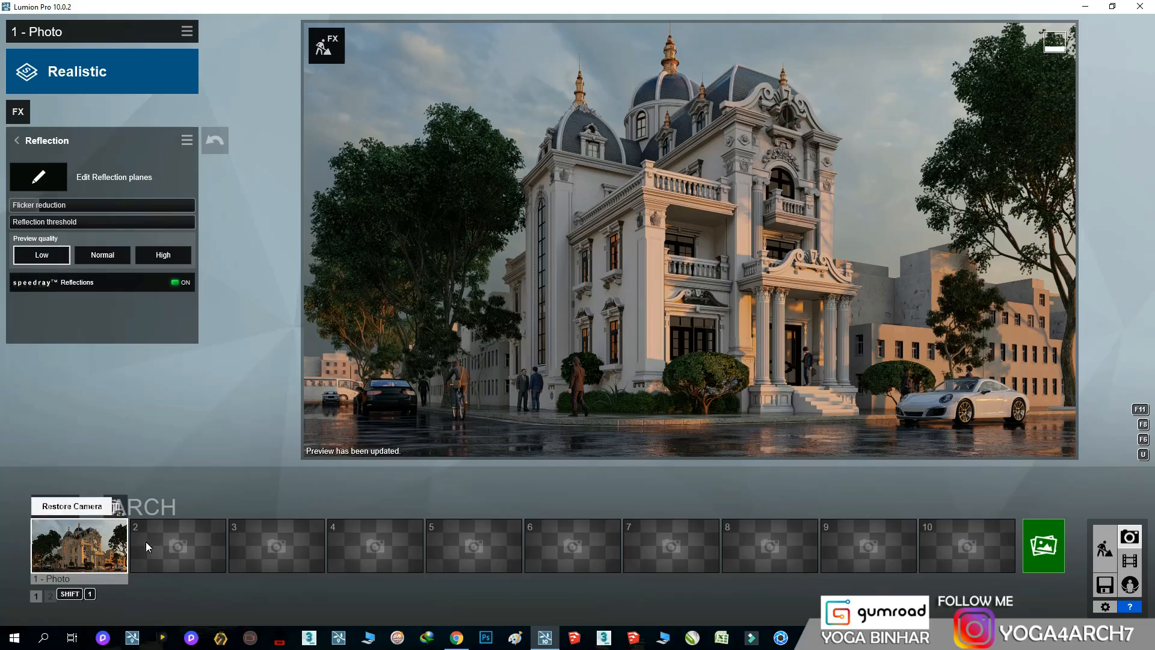
pyautogui.click(168, 513)
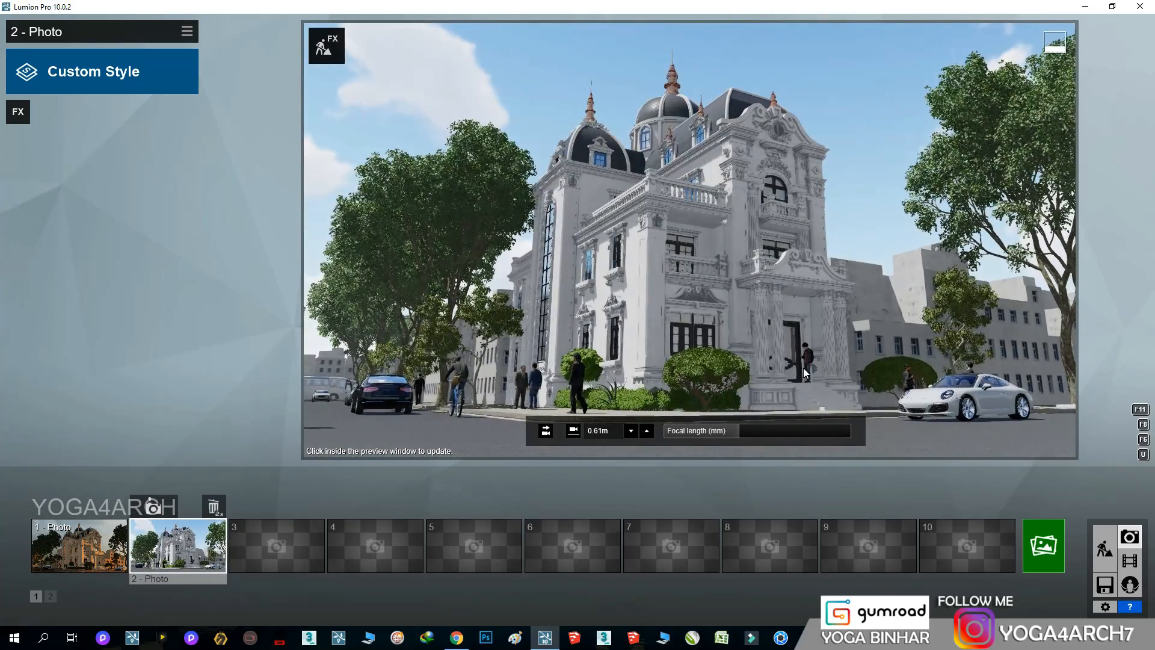
pyautogui.press('q')
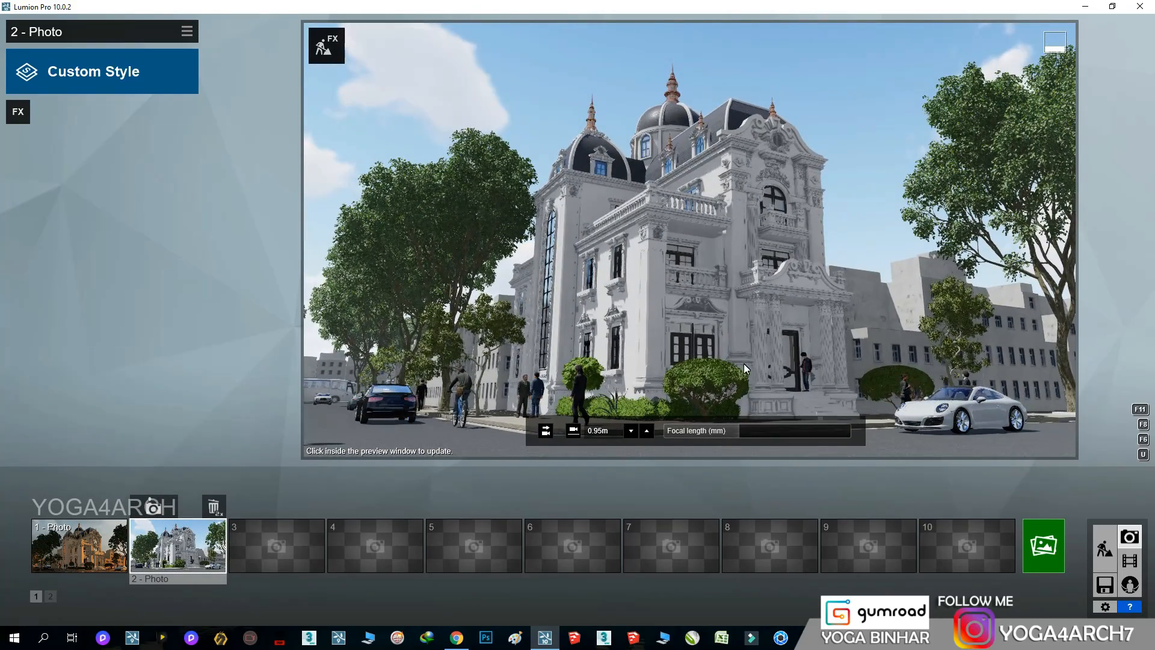
# Step: Return to 1 - Photo, adjust its camera framing slightly and store the new camera in the same slot
pyautogui.click(79, 541)
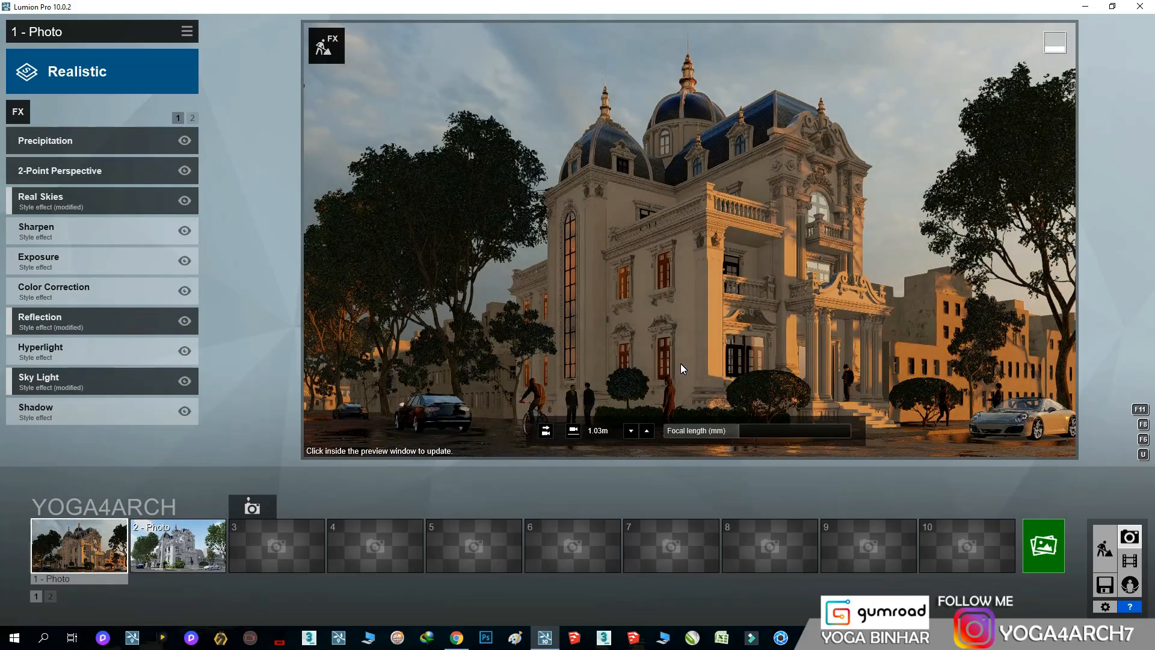
pyautogui.moveTo(705, 351); pyautogui.dragTo(706, 350, button='right')
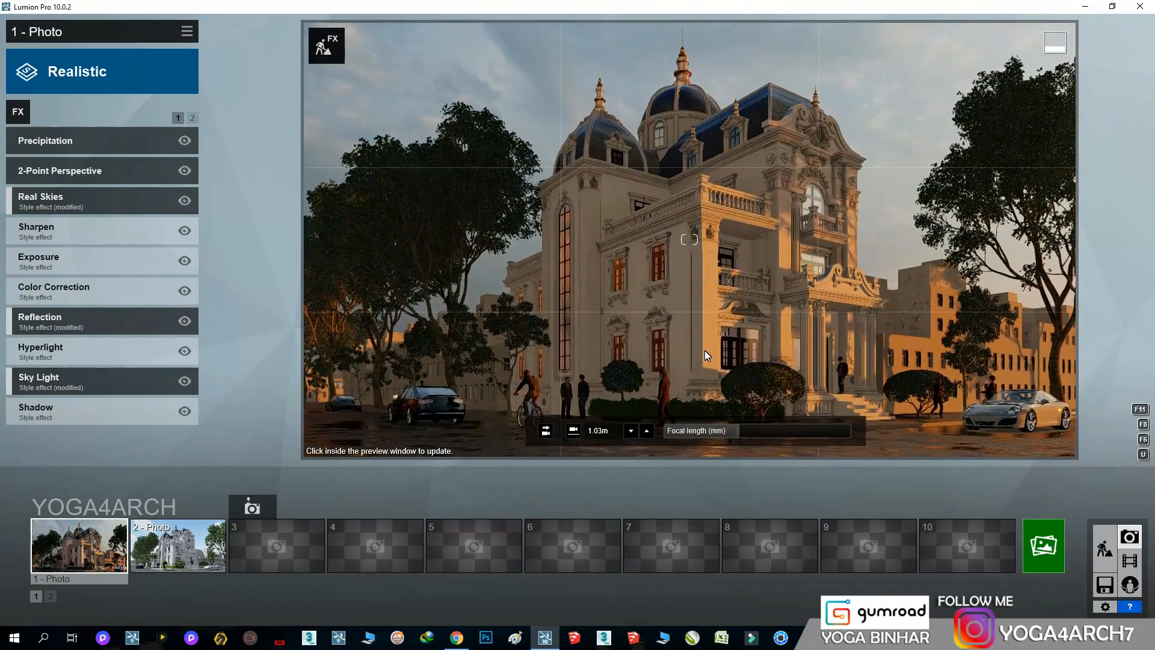
pyautogui.hotkey('shift', '1')
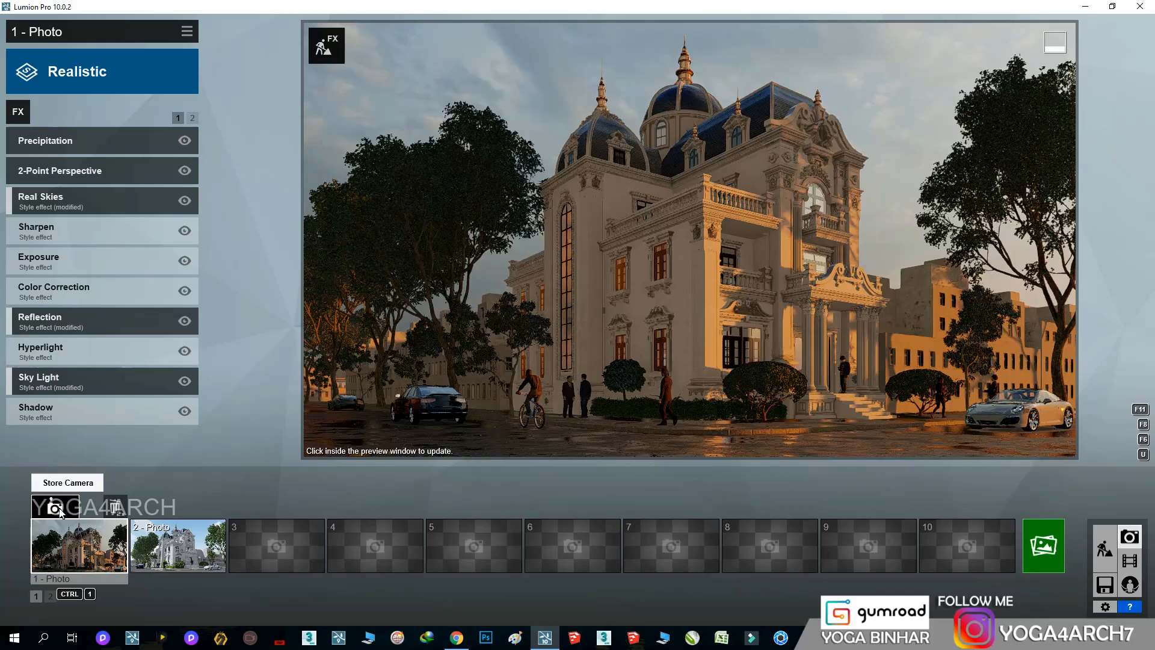
pyautogui.click(741, 276)
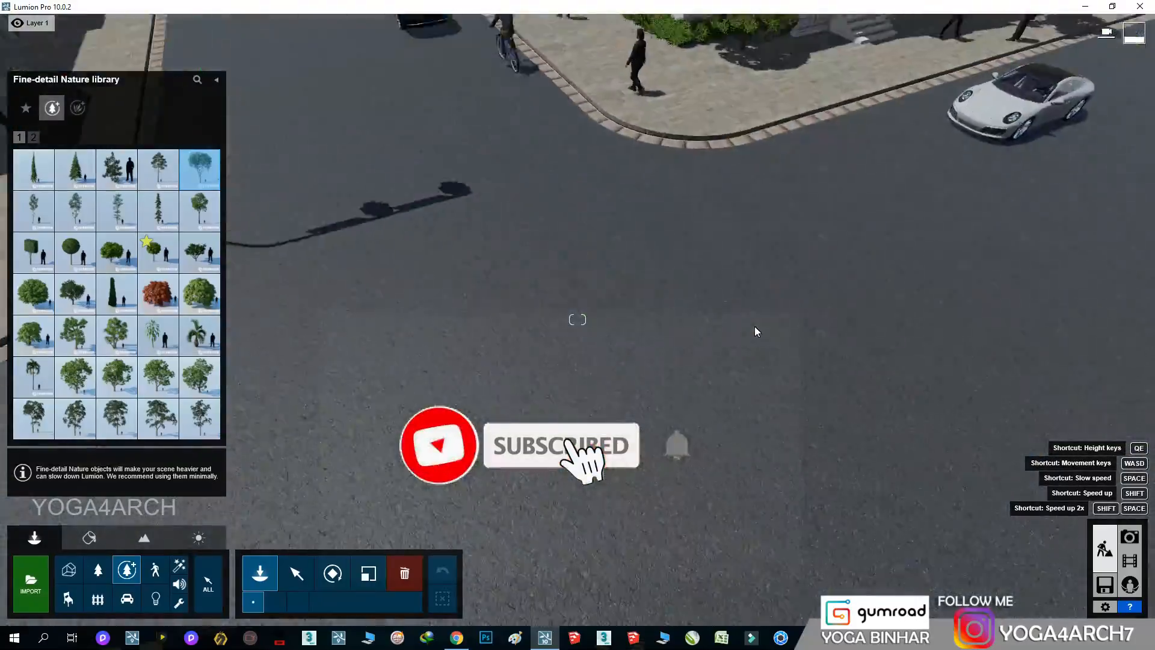
# Step: Plant three of tree 005 in a row along the paved area across the street from the villa's entrance
pyautogui.moveTo(754, 326); pyautogui.dragTo(755, 328, button='right')
pyautogui.scroll(-10, 755, 328)
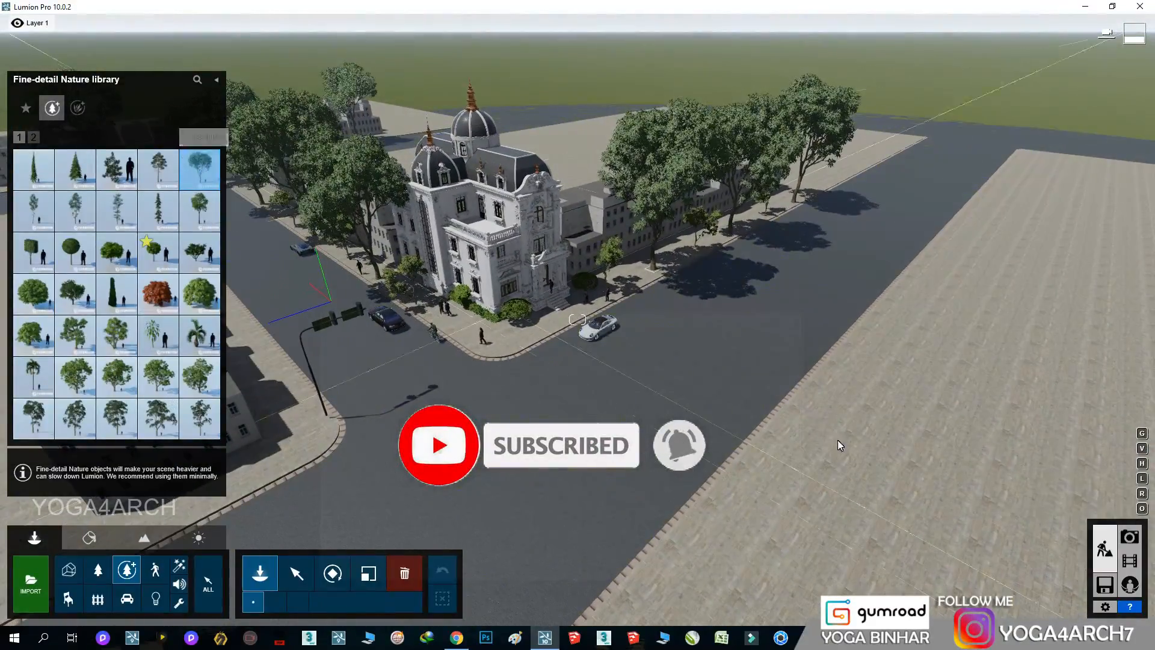
pyautogui.click(793, 416)
pyautogui.click(928, 335)
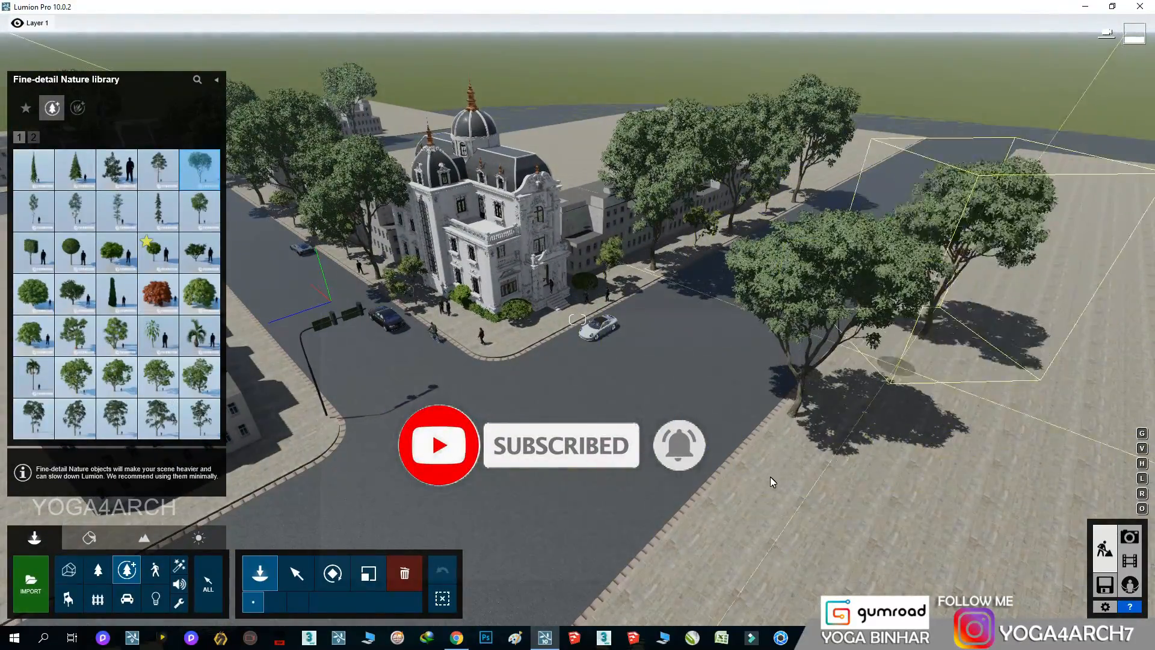
pyautogui.click(650, 511)
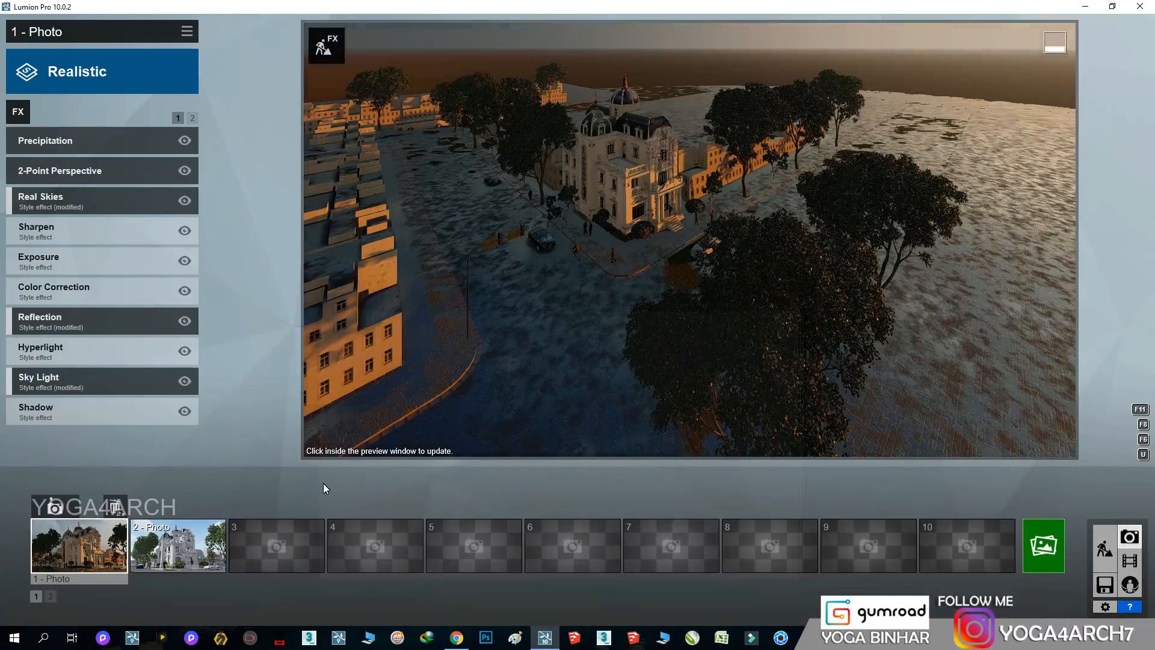
# Step: Restore the 1 - Photo camera and refresh its preview to check the newly planted trees
pyautogui.click(80, 545)
pyautogui.click(738, 329)
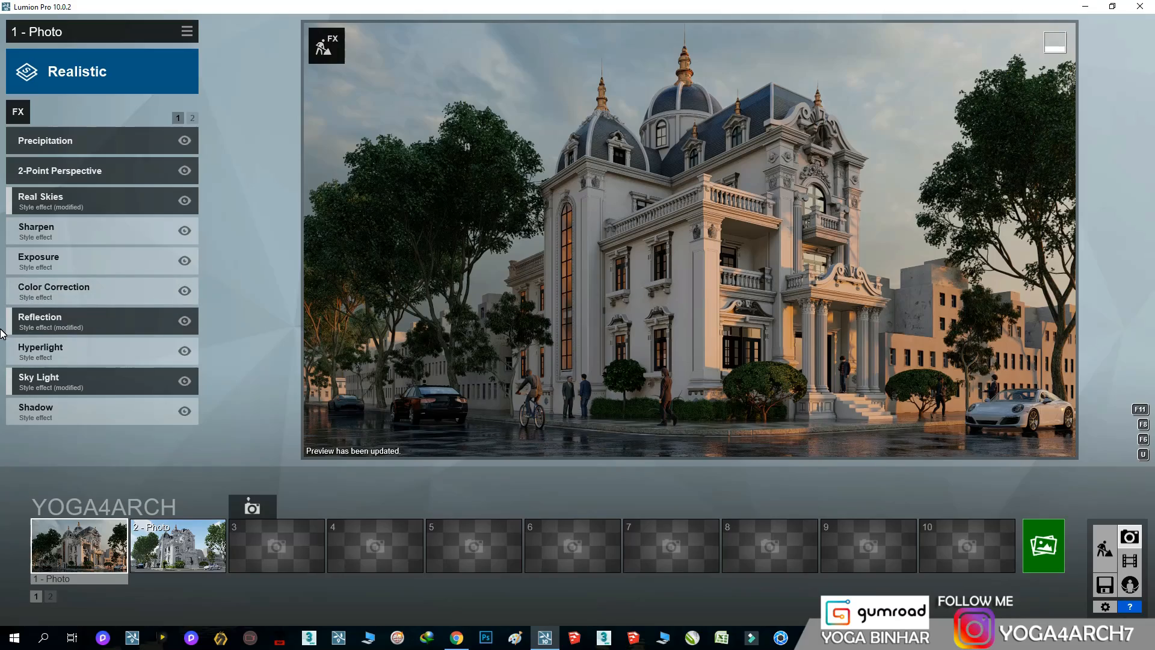
# Step: Place several standing pigeons from the bird characters on the paved street corner in front of the villa
pyautogui.click(1105, 547)
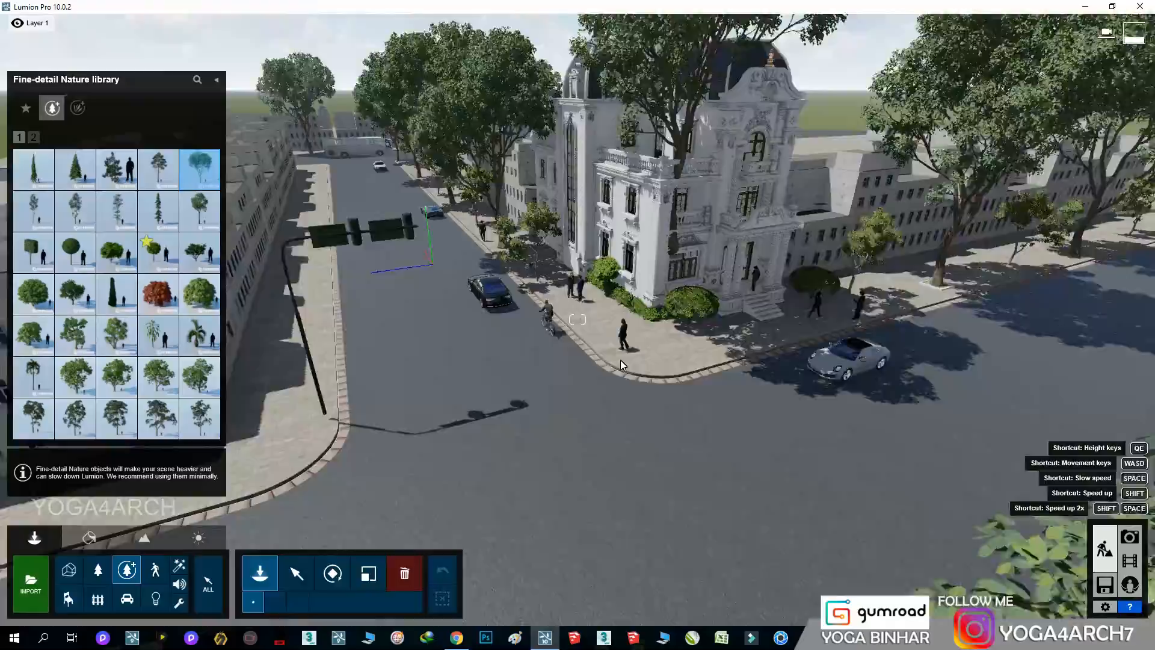
pyautogui.press('s')
pyautogui.moveTo(620, 360); pyautogui.dragTo(576, 355, button='right')
pyautogui.press('w')
pyautogui.press('s')
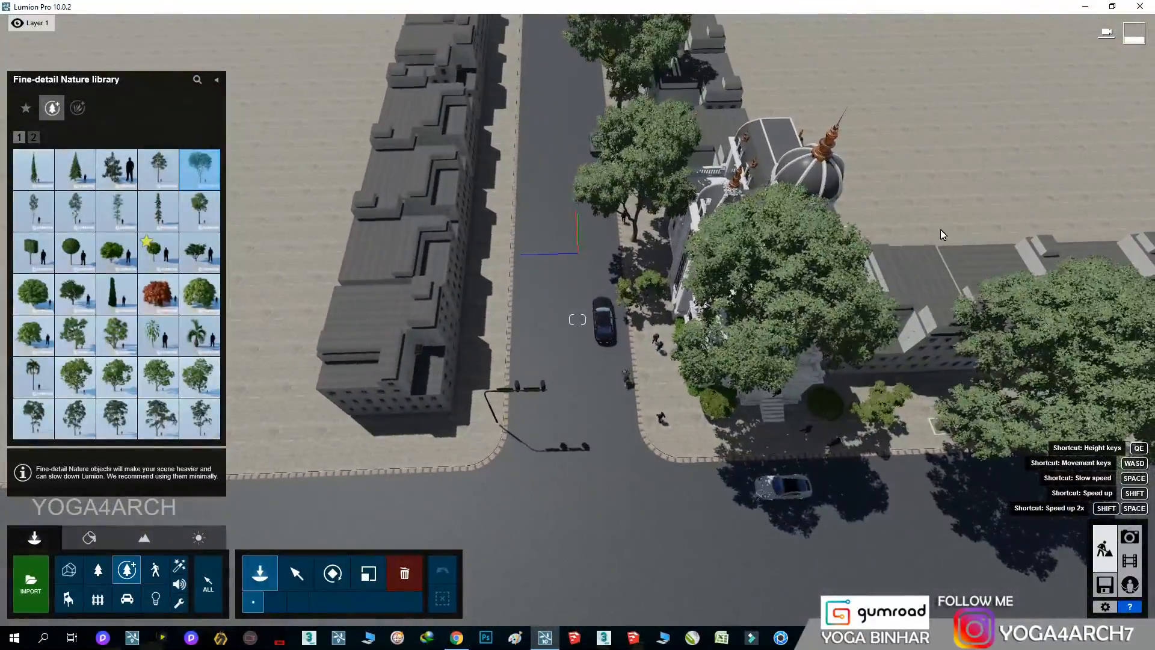
pyautogui.click(297, 574)
pyautogui.click(156, 571)
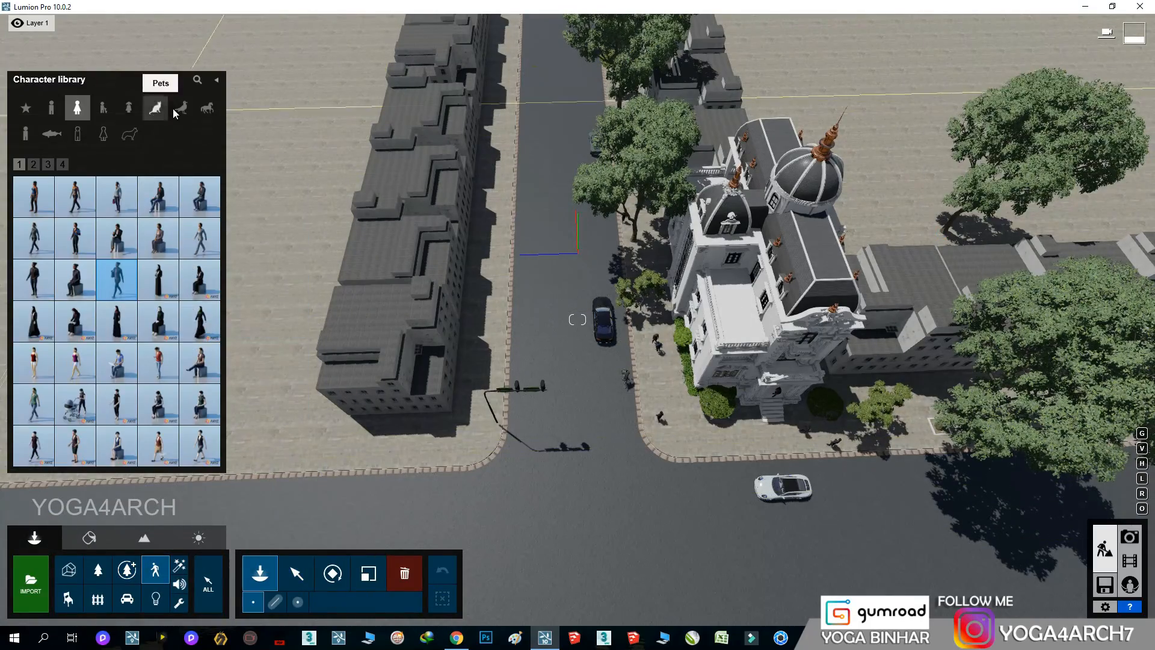
pyautogui.click(179, 109)
pyautogui.moveTo(375, 428); pyautogui.dragTo(415, 404, button='right')
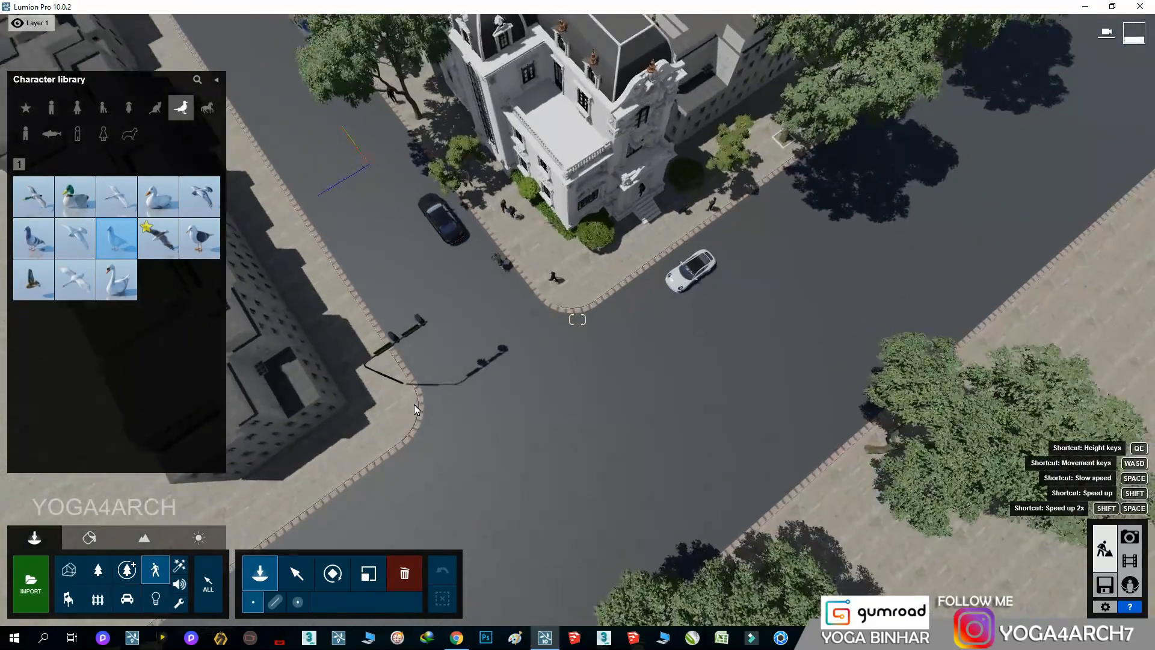
pyautogui.scroll(5, 414, 404)
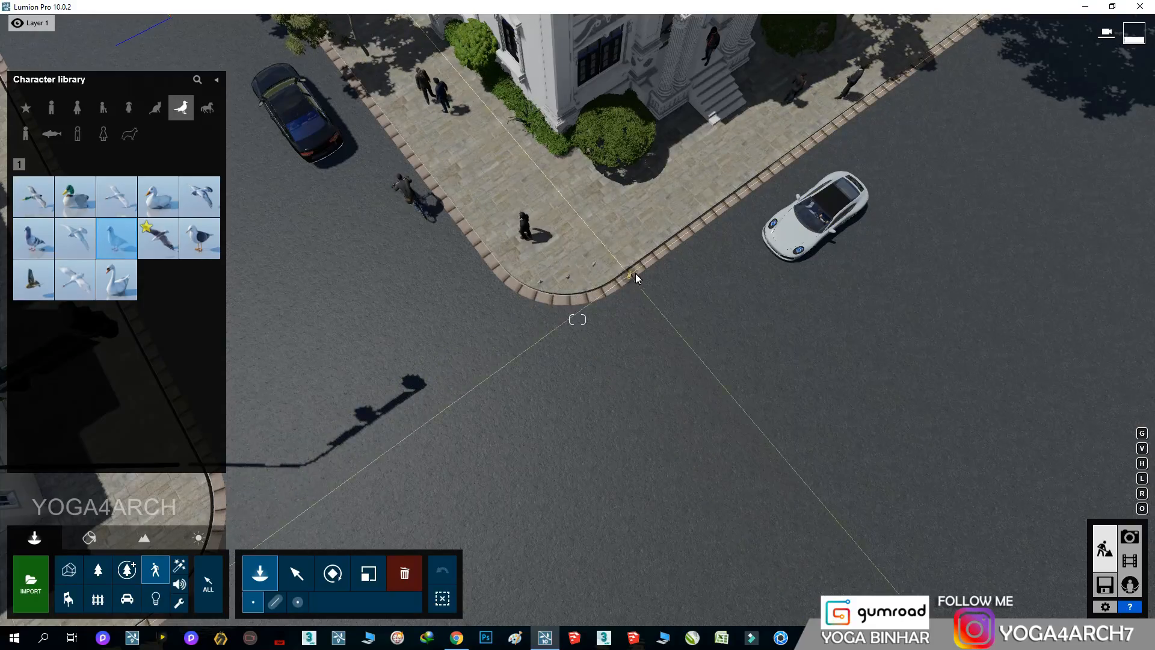
pyautogui.scroll(-5, 556, 299)
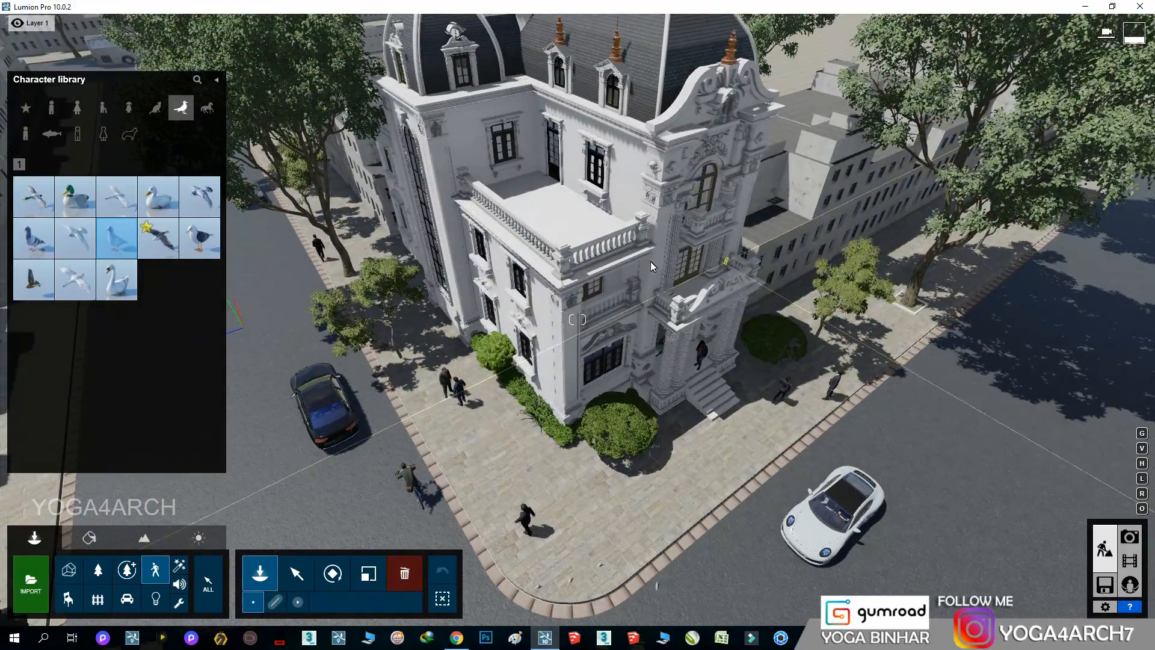
# Step: Place four Pigeon 001 Flying birds around the villa's roof and domes and refresh the 1 - Photo preview
pyautogui.click(199, 196)
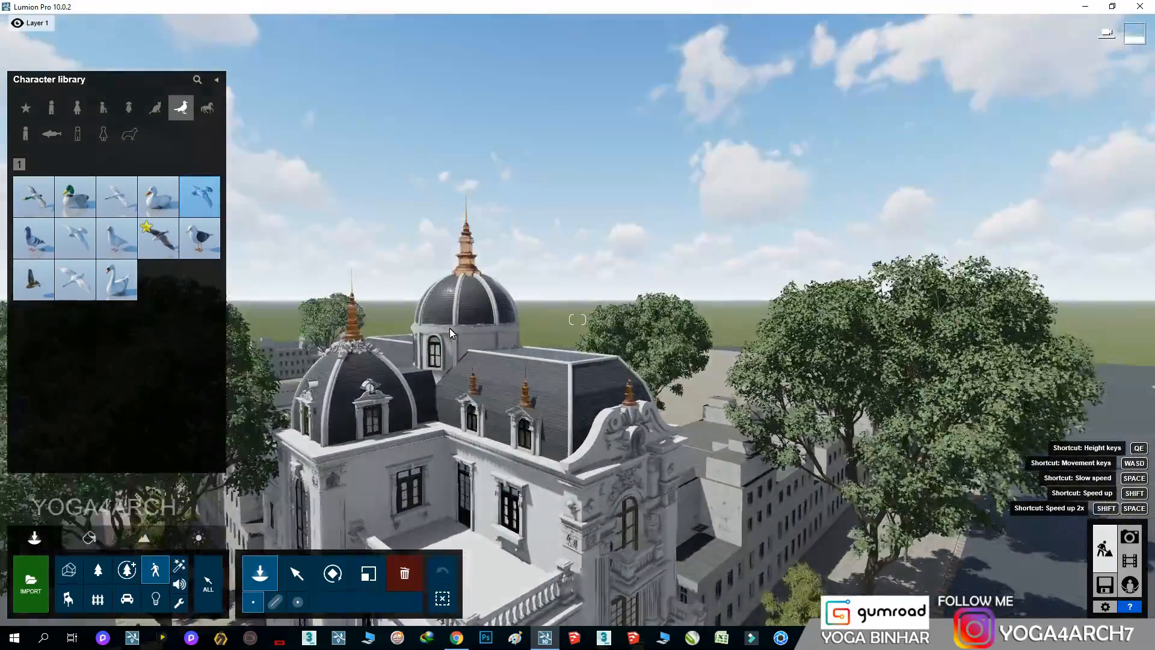
pyautogui.scroll(3, 443, 335)
pyautogui.moveTo(449, 328); pyautogui.dragTo(637, 338, button='right')
pyautogui.scroll(-5, 646, 232)
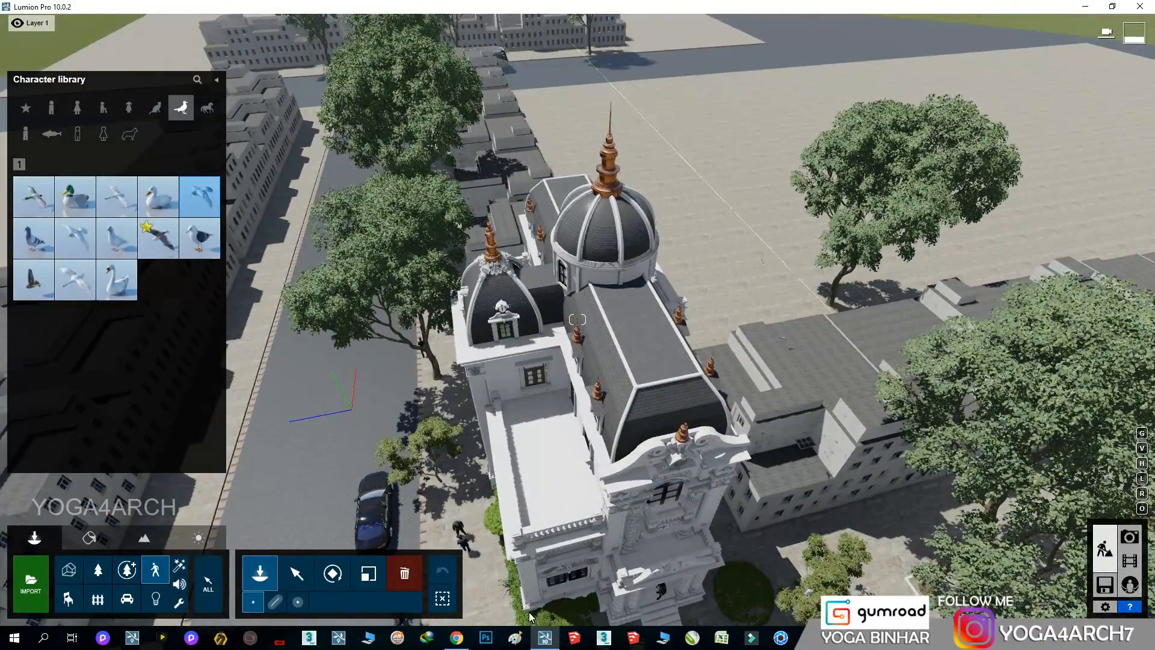
pyautogui.click(297, 574)
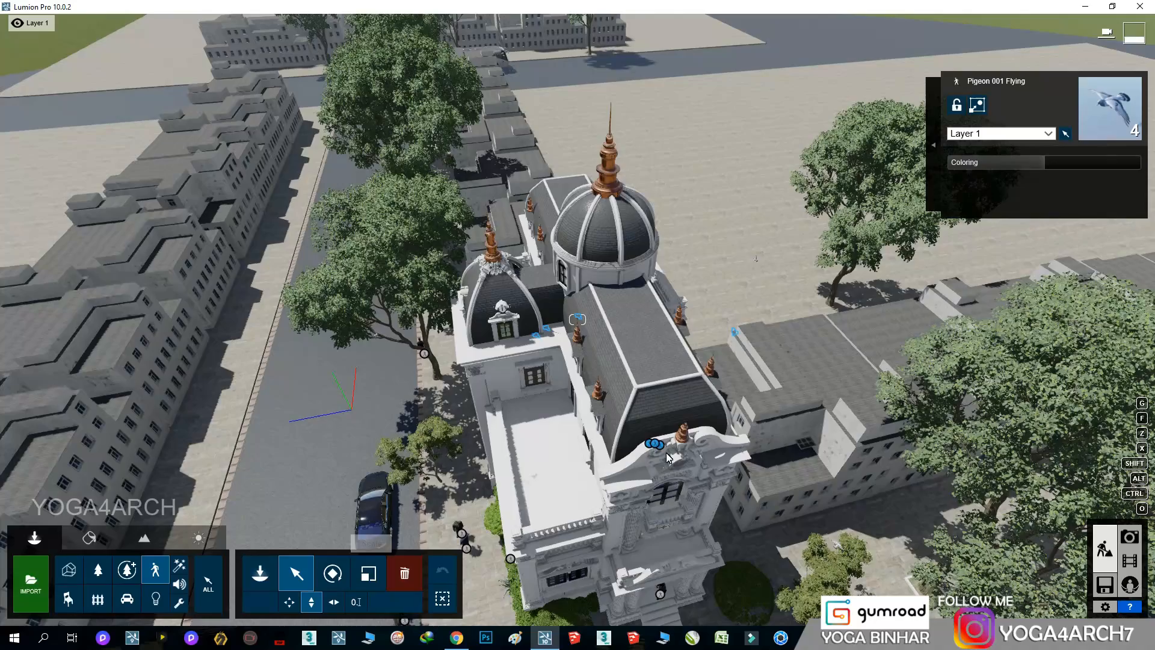
pyautogui.click(1129, 537)
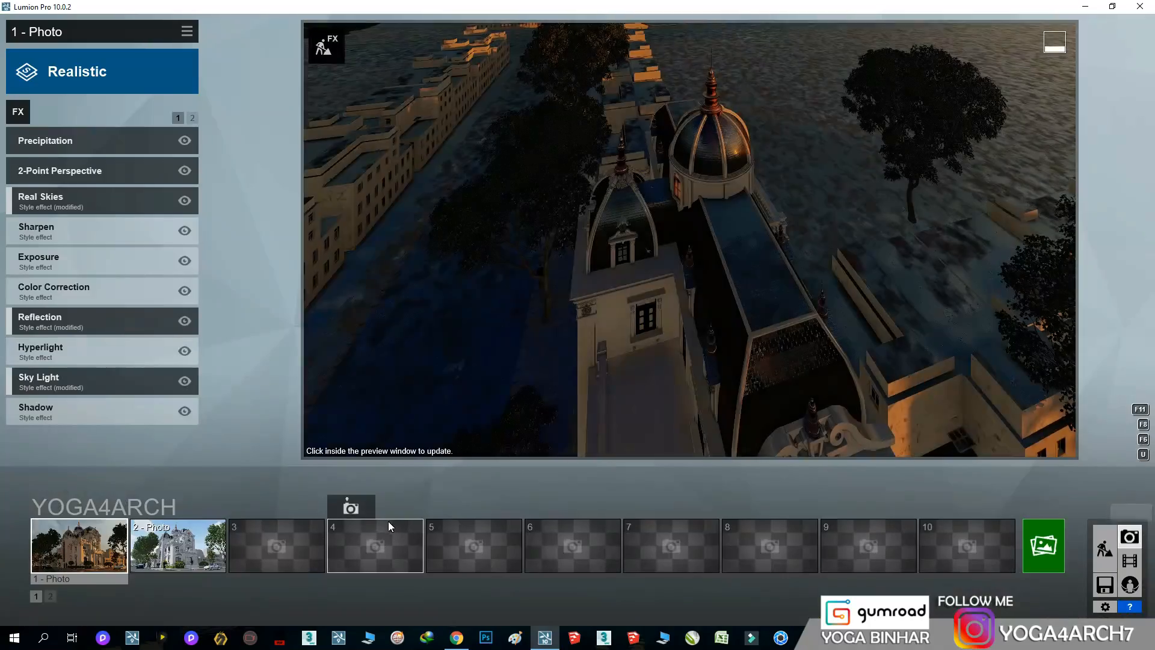
pyautogui.click(80, 545)
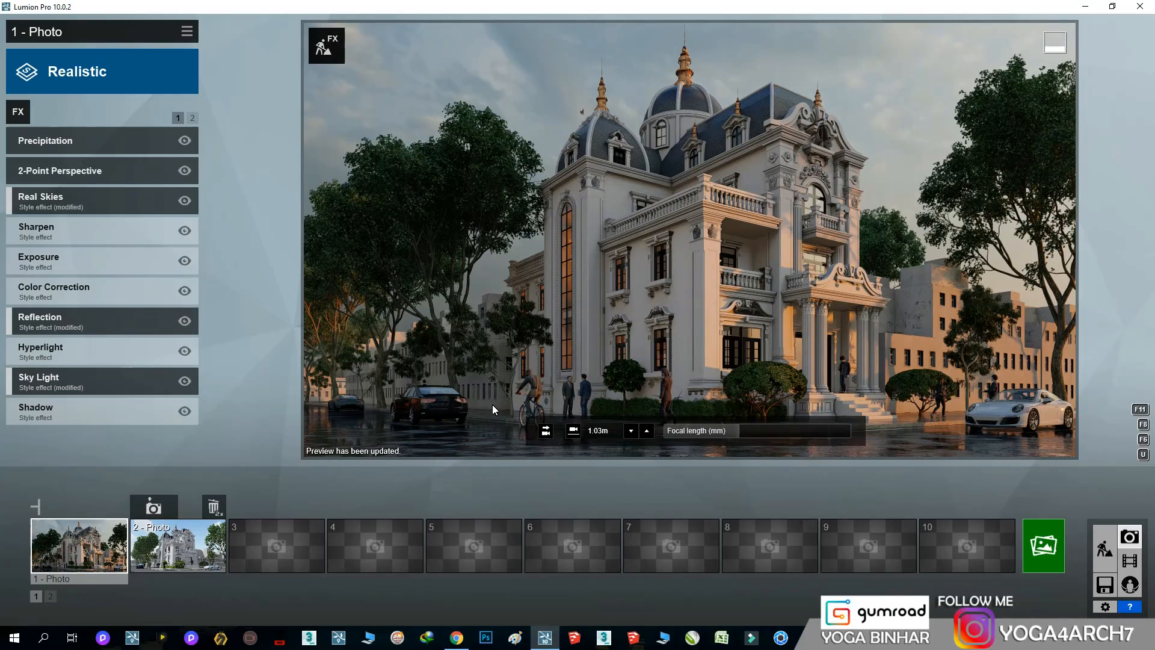
# Step: Move the Man Asian 0002 Walk character along the side-street pavement to beside the villa's side wall
pyautogui.click(1105, 549)
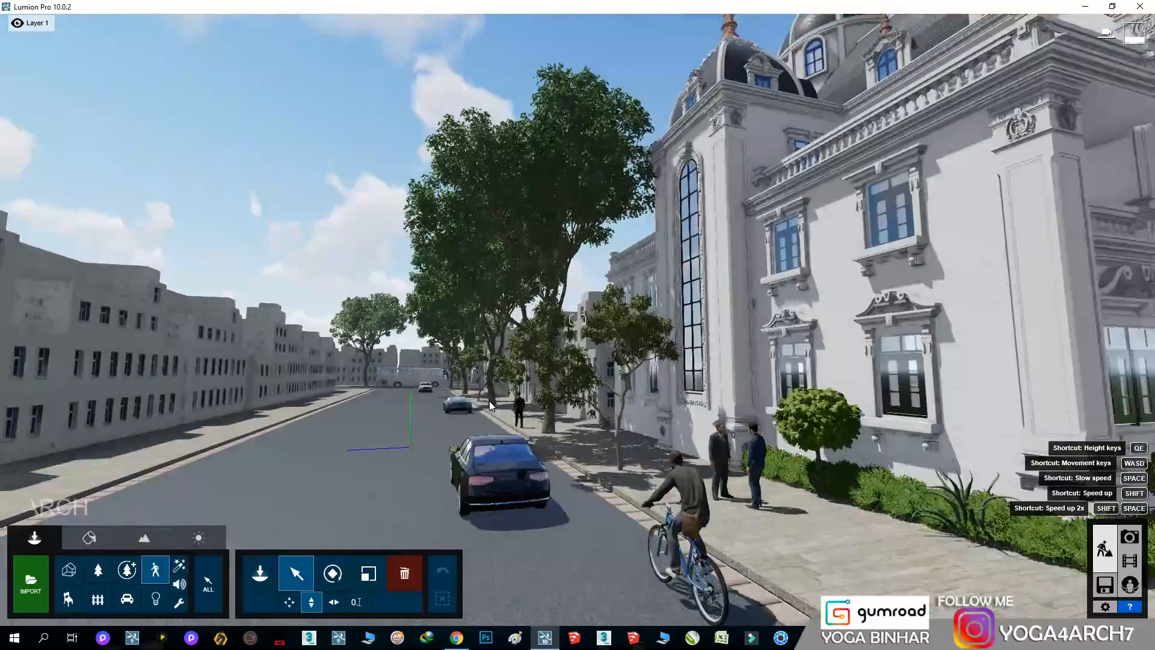
pyautogui.press('w')
pyautogui.moveTo(490, 401); pyautogui.dragTo(493, 391, button='right')
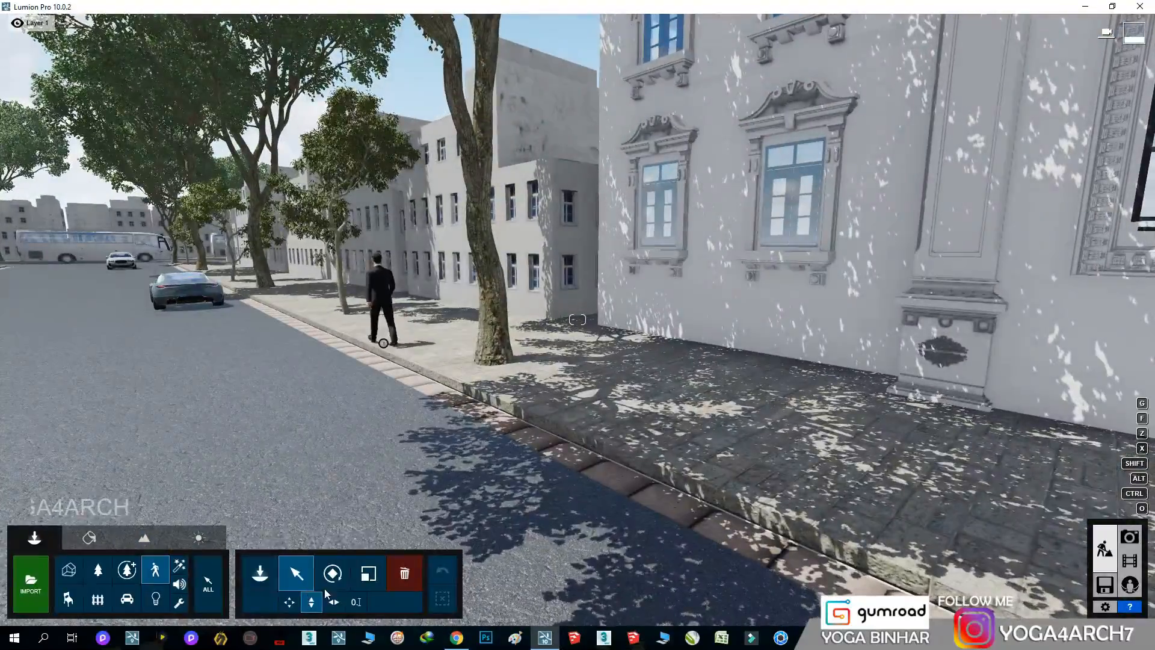
pyautogui.click(383, 349)
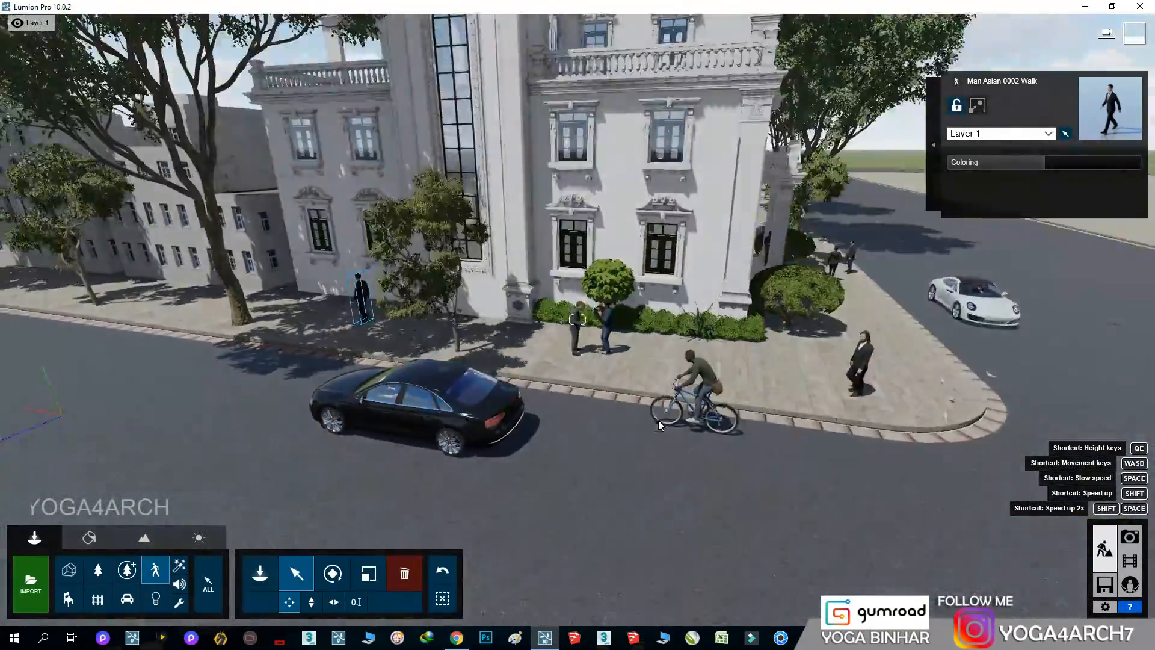
# Step: Move the two standing men from the villa's corner hedge farther down the side-street pavement and refresh the 1 - Photo preview
pyautogui.moveTo(659, 420); pyautogui.dragTo(602, 408, button='right')
pyautogui.keyDown('ctrl'); pyautogui.moveTo(549, 350); pyautogui.dragTo(266, 335); pyautogui.keyUp('ctrl')
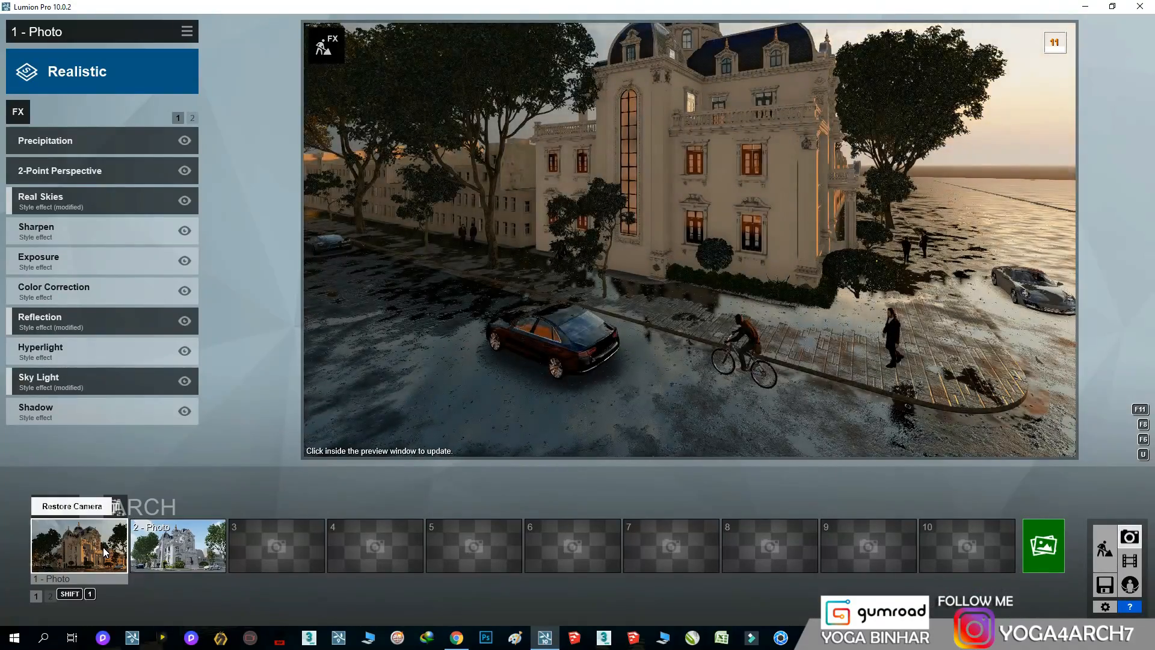
pyautogui.click(105, 552)
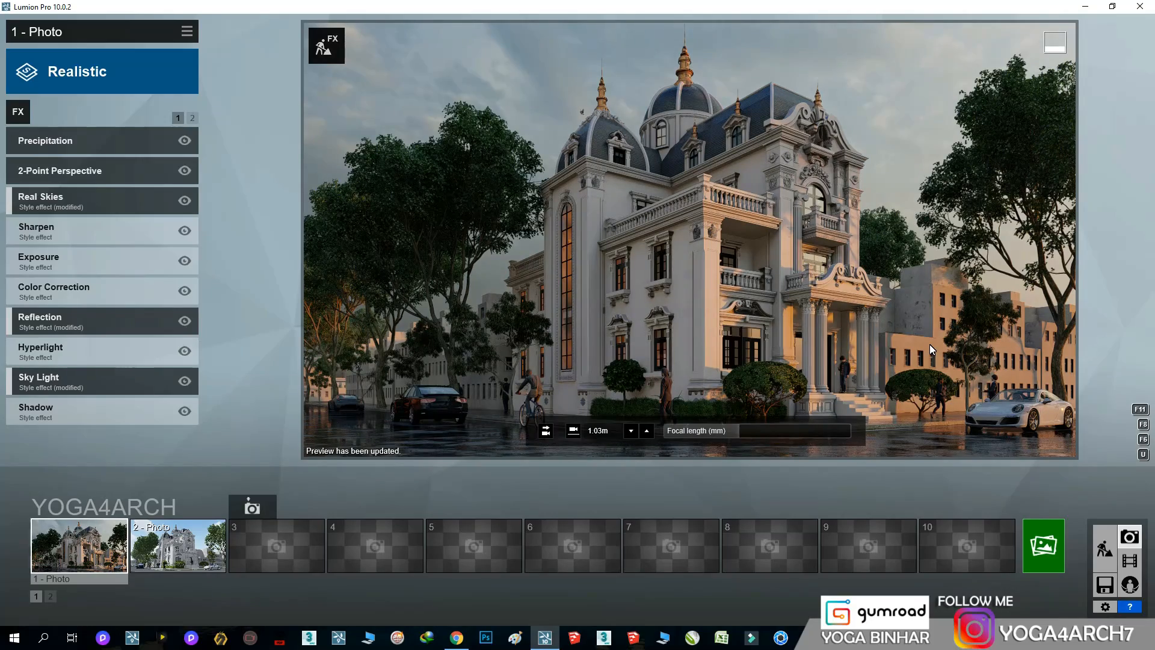
# Step: Raise the 1 - Photo camera to a height of 1.34 m and store it in the same slot
pyautogui.press('q')
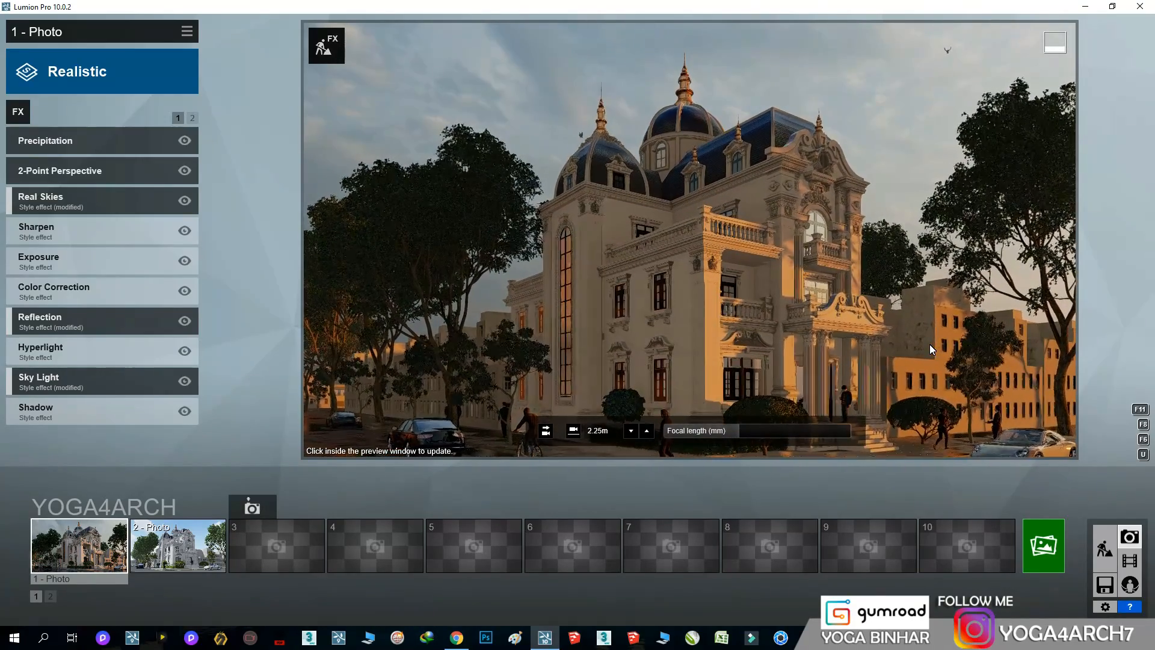
pyautogui.click(85, 551)
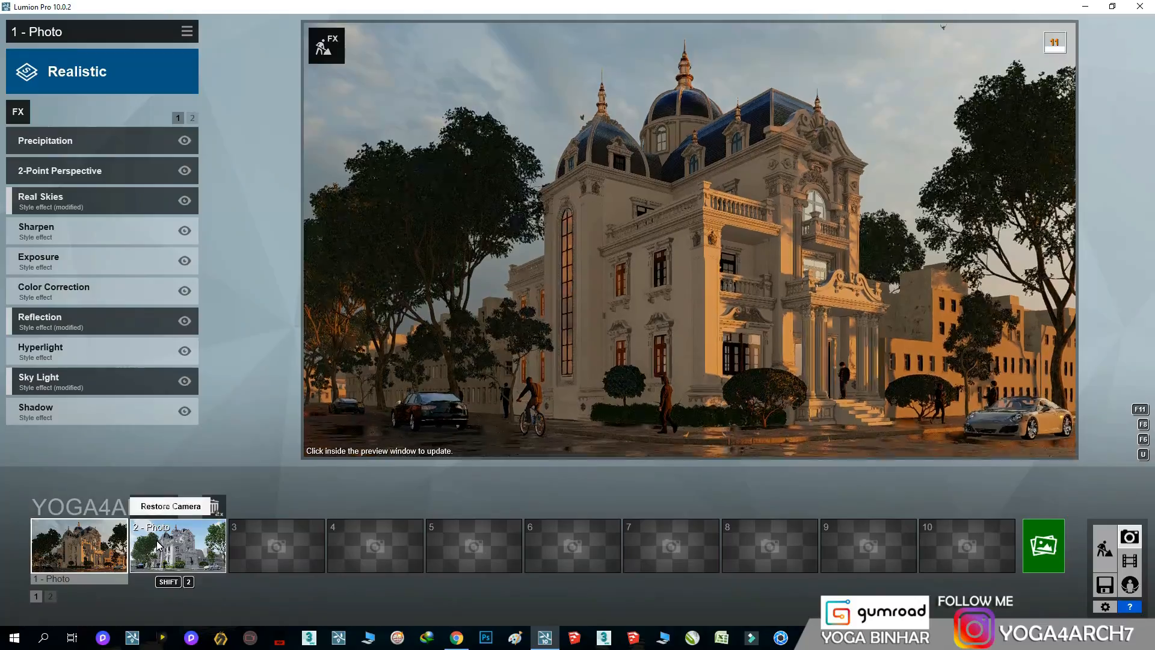
pyautogui.click(53, 510)
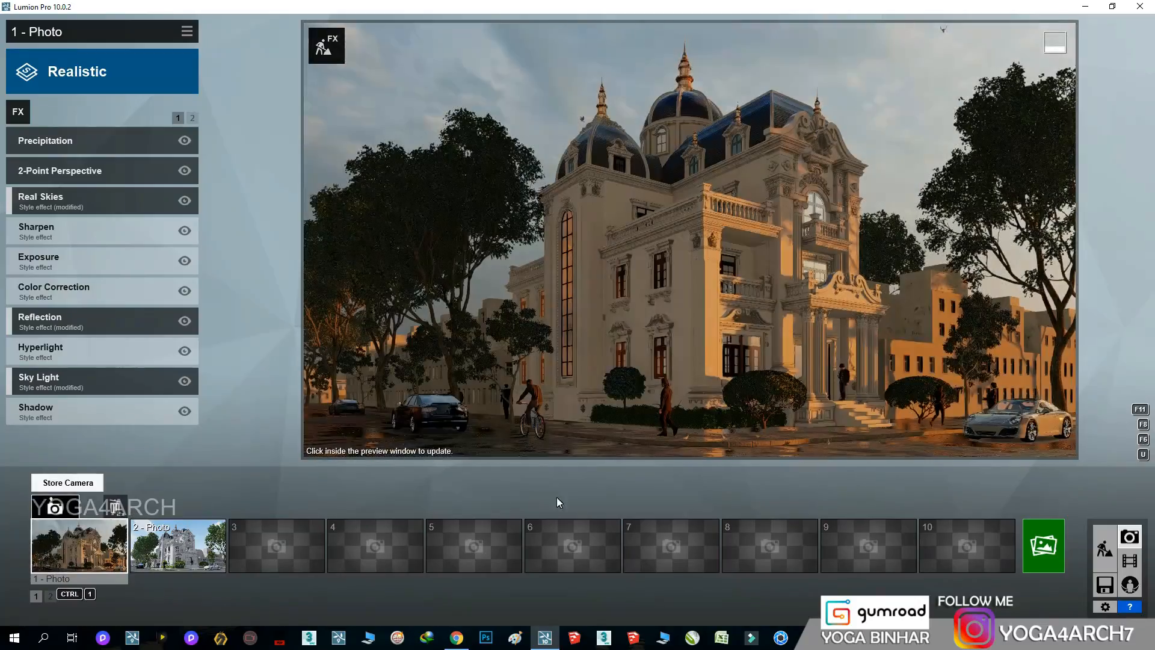
# Step: Move the two standing men about 8.2 m back along the side-street pavement to beside the tree at the villa's wall
pyautogui.click(1093, 545)
pyautogui.press('w')
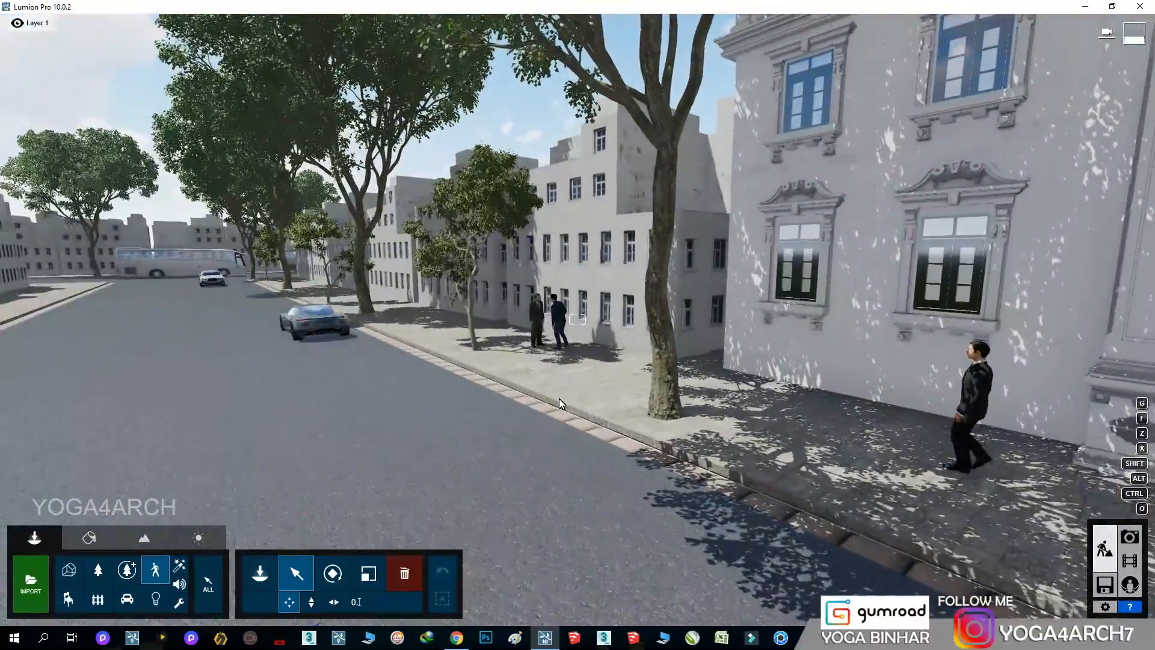
pyautogui.moveTo(560, 403); pyautogui.dragTo(602, 430, button='right')
pyautogui.keyDown('ctrl'); pyautogui.moveTo(456, 260); pyautogui.dragTo(728, 388); pyautogui.keyUp('ctrl')
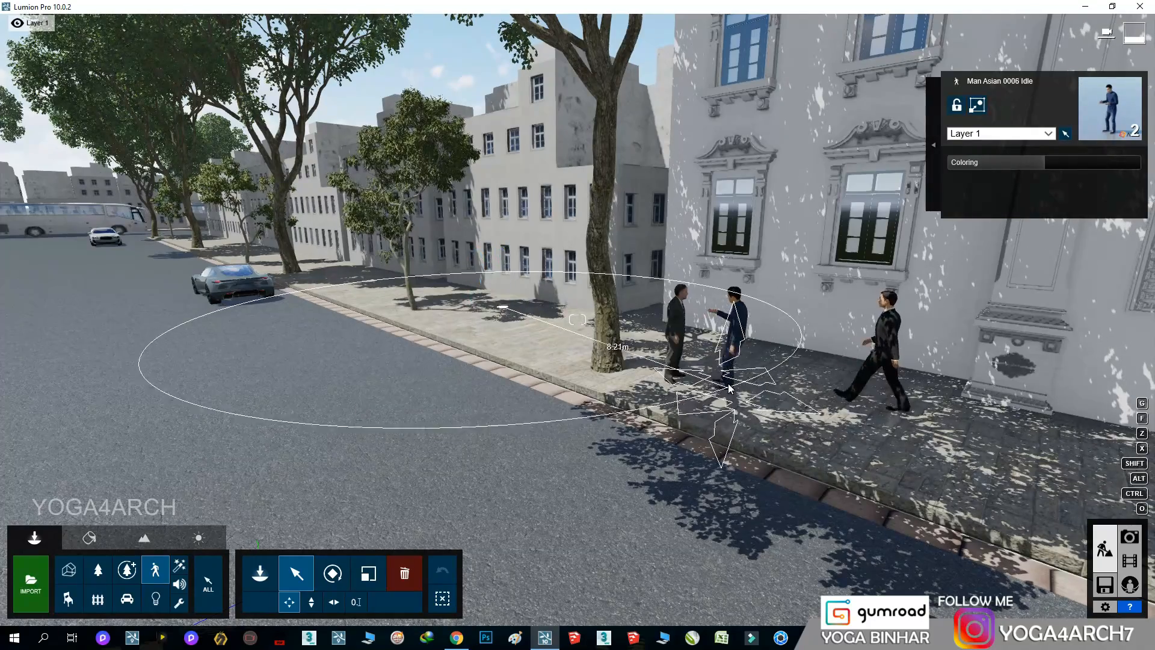
# Step: Move the walking man about 3.9 m along the pavement away from the standing pair and refresh the 1 - Photo preview
pyautogui.moveTo(729, 388); pyautogui.dragTo(777, 399, button='right')
pyautogui.moveTo(698, 362); pyautogui.dragTo(992, 426)
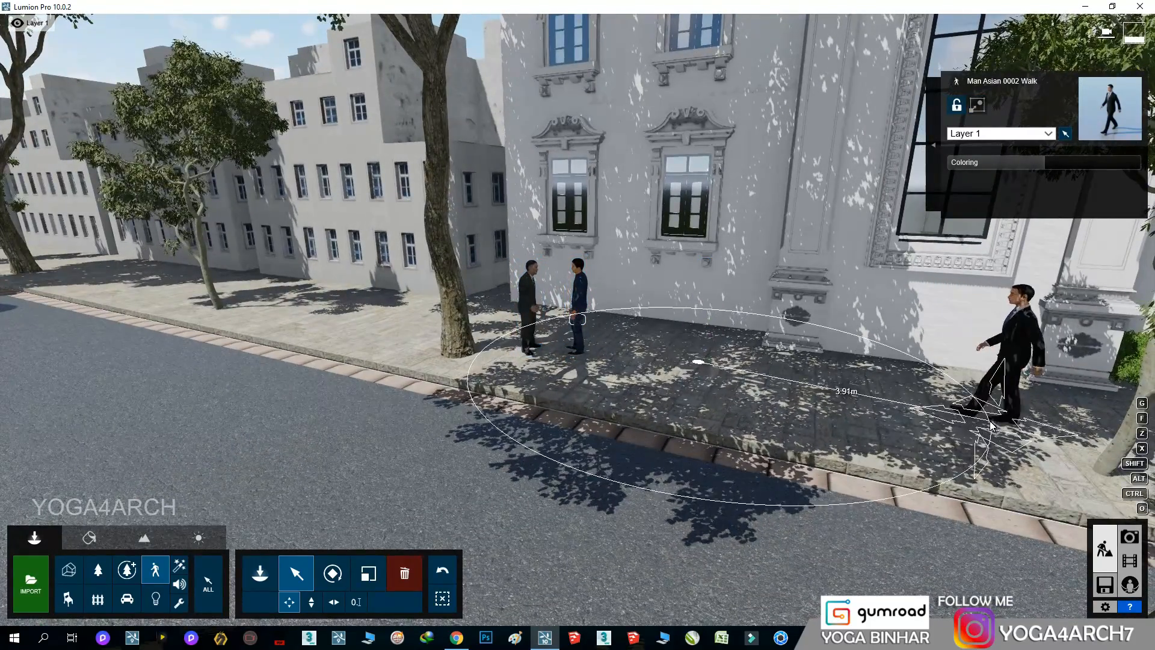
pyautogui.click(1131, 537)
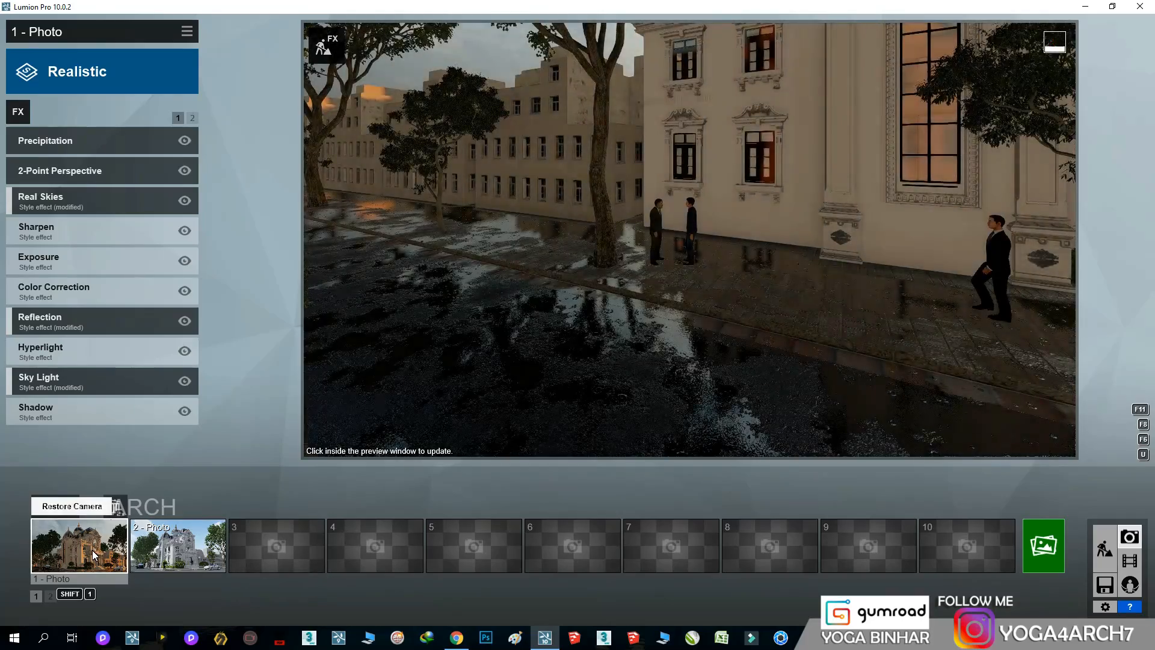
pyautogui.click(95, 555)
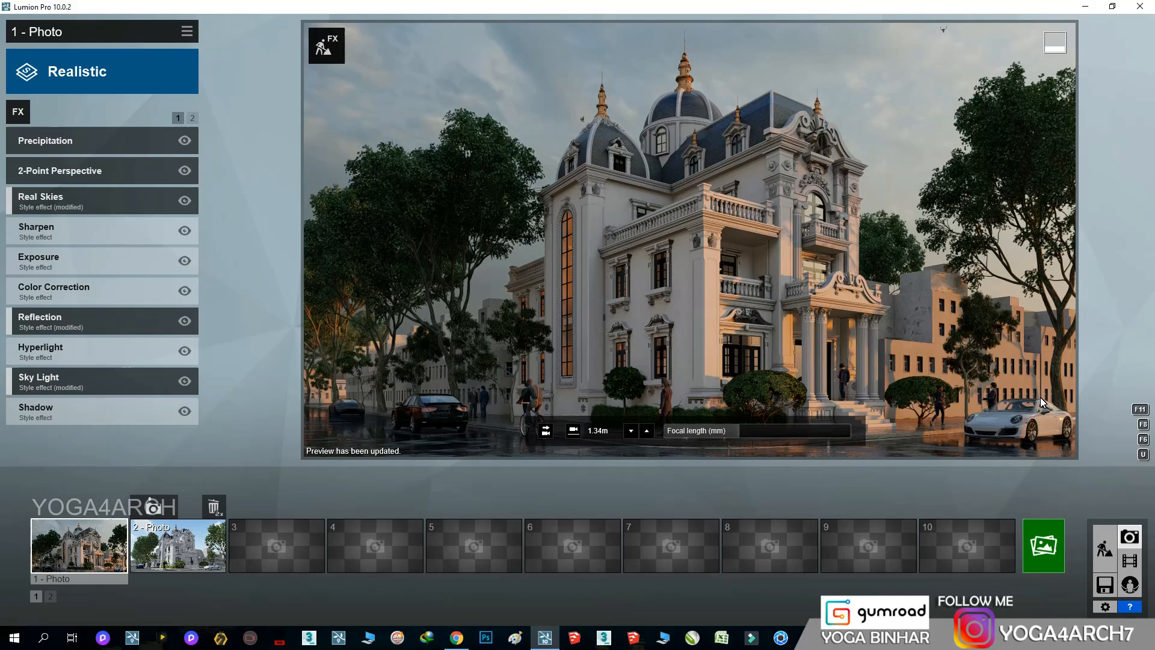
# Step: Place a Man African 0004 Walk character on the pavement beyond the villa's entrance and adjust the direction he faces
pyautogui.click(1105, 549)
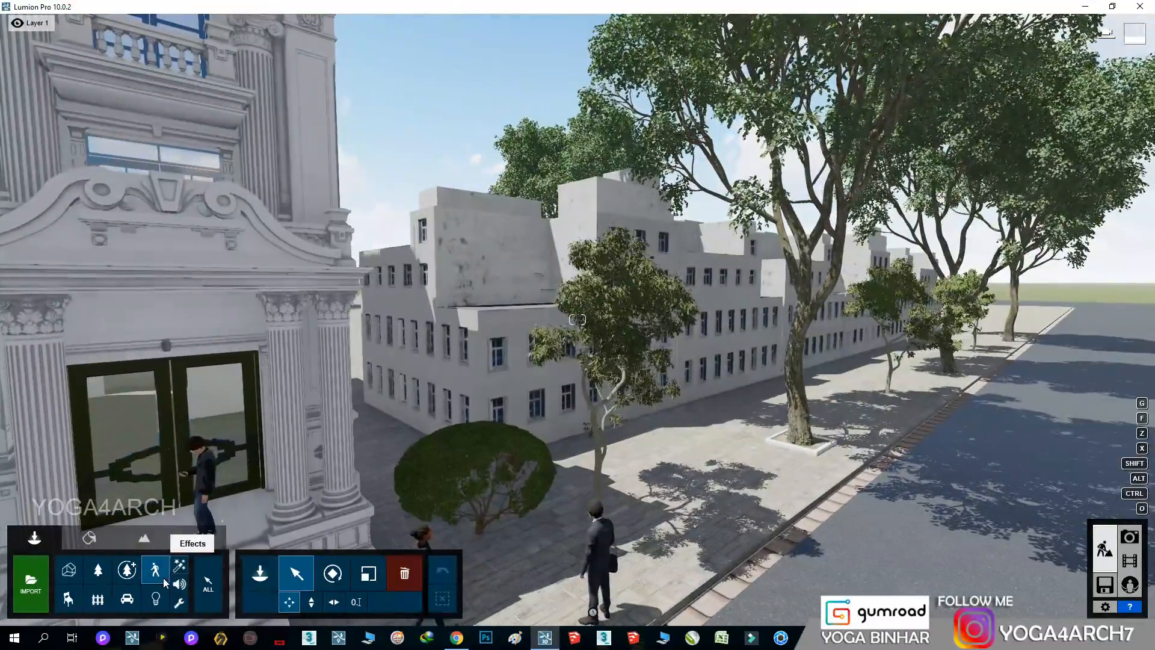
pyautogui.click(155, 570)
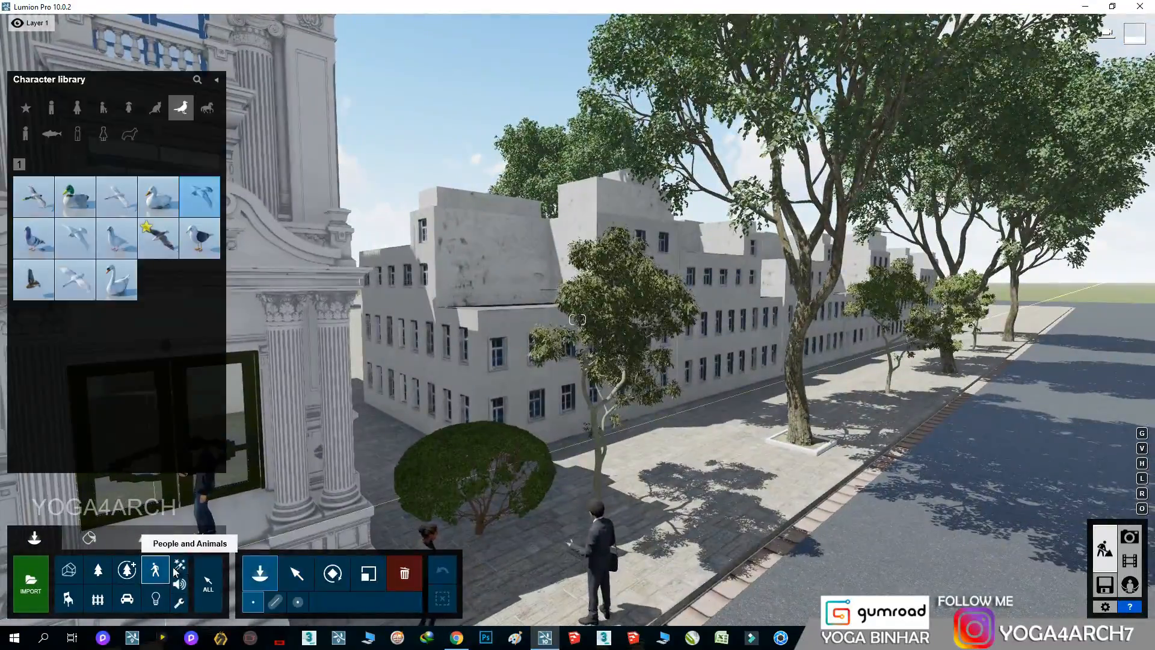
pyautogui.click(53, 109)
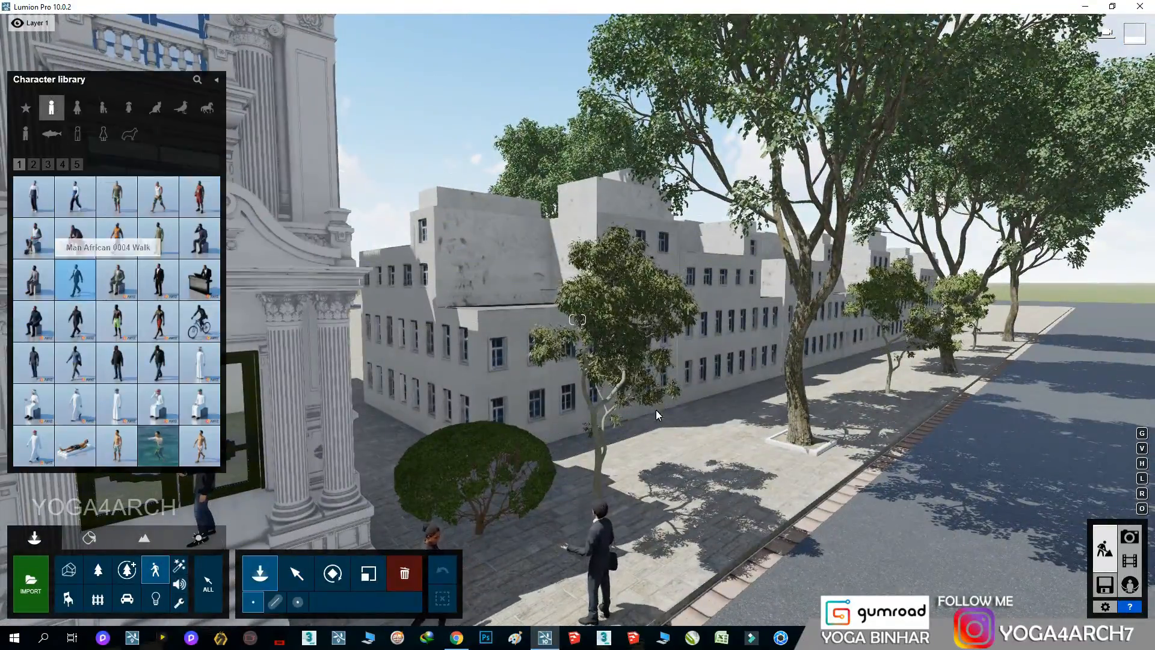
pyautogui.click(679, 471)
pyautogui.click(332, 573)
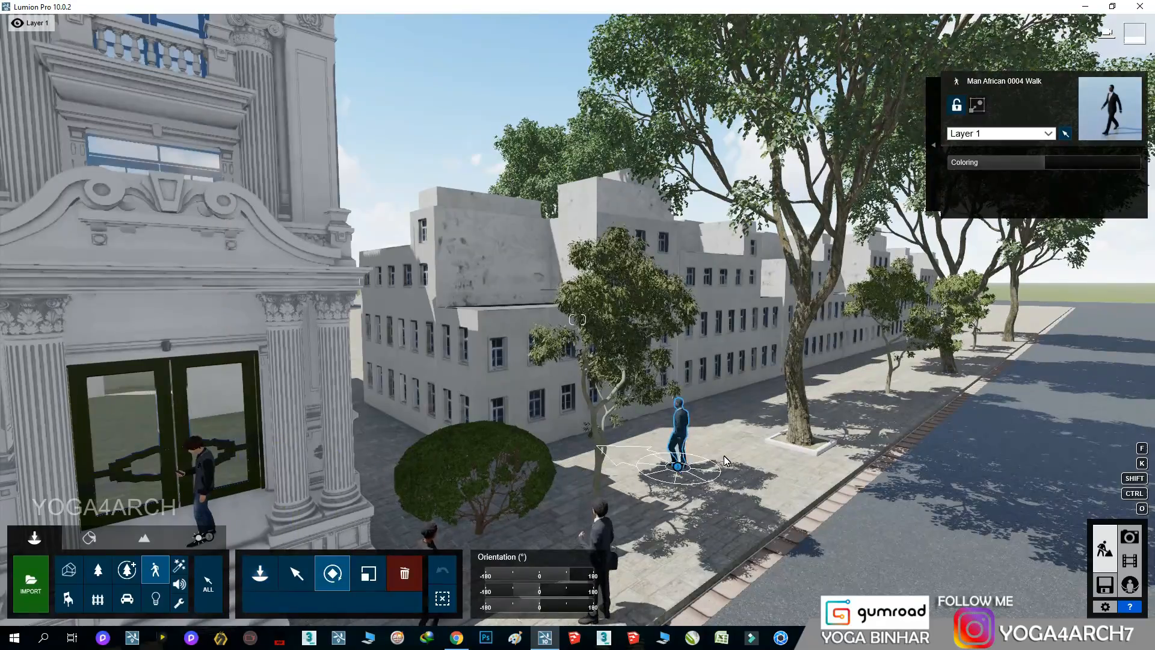
# Step: Place the standing man in a dark jacket and jeans on the side-street pavement near the sports car
pyautogui.click(155, 569)
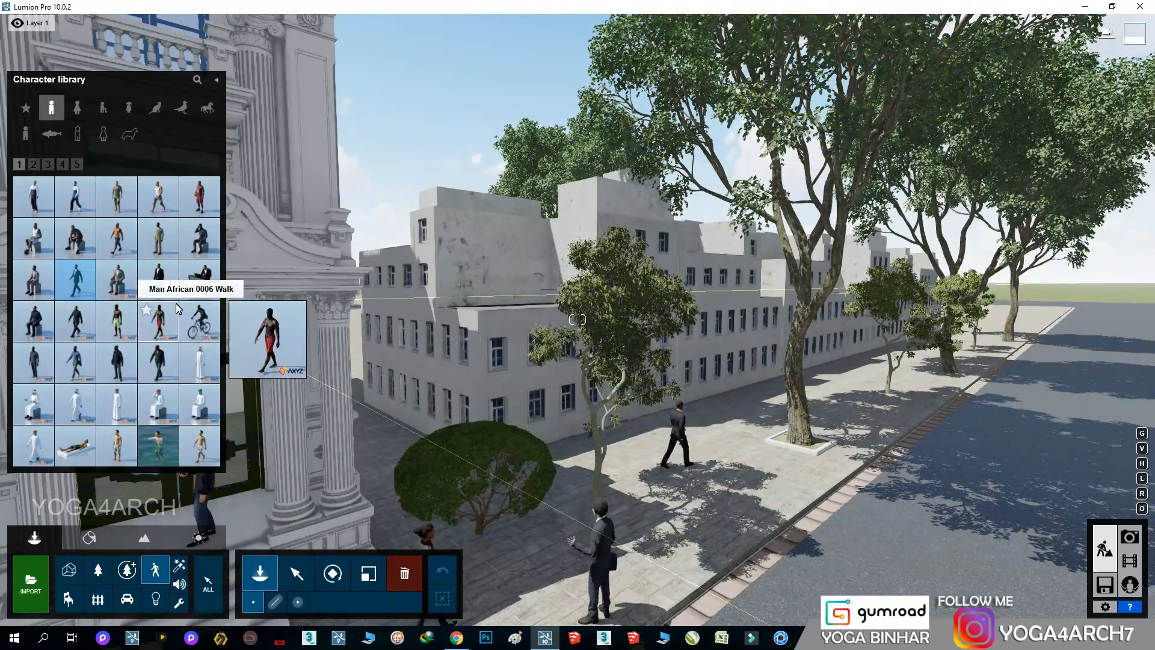
pyautogui.click(117, 363)
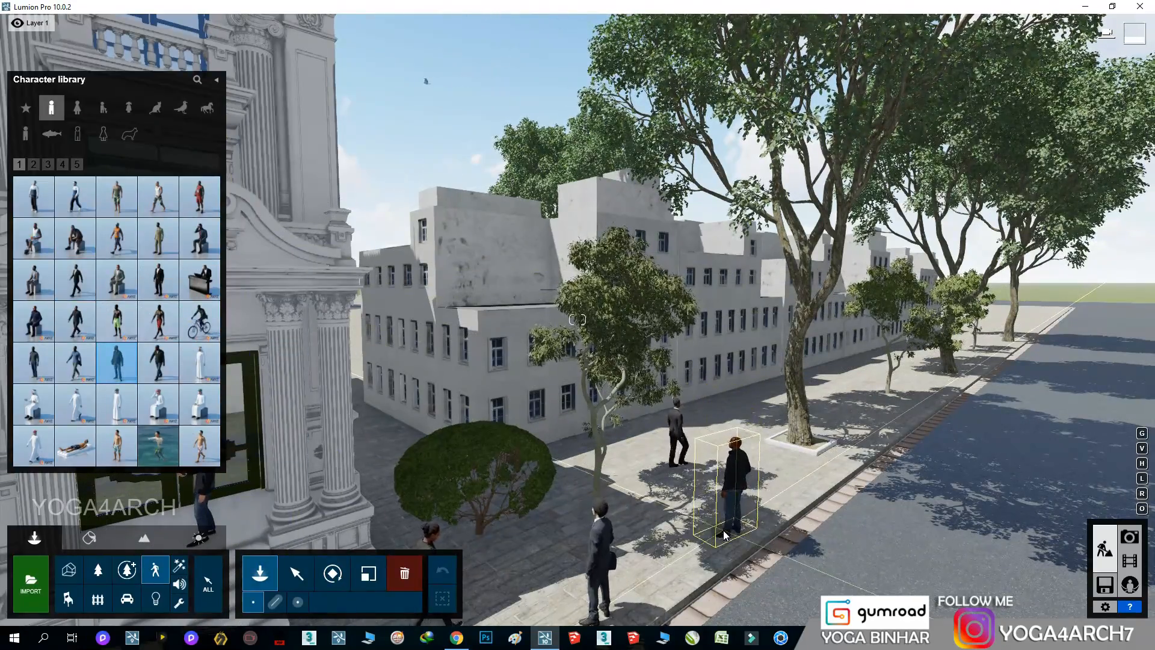
pyautogui.click(786, 493)
pyautogui.moveTo(721, 511); pyautogui.dragTo(763, 533, button='right')
pyautogui.press('w')
pyautogui.click(776, 535)
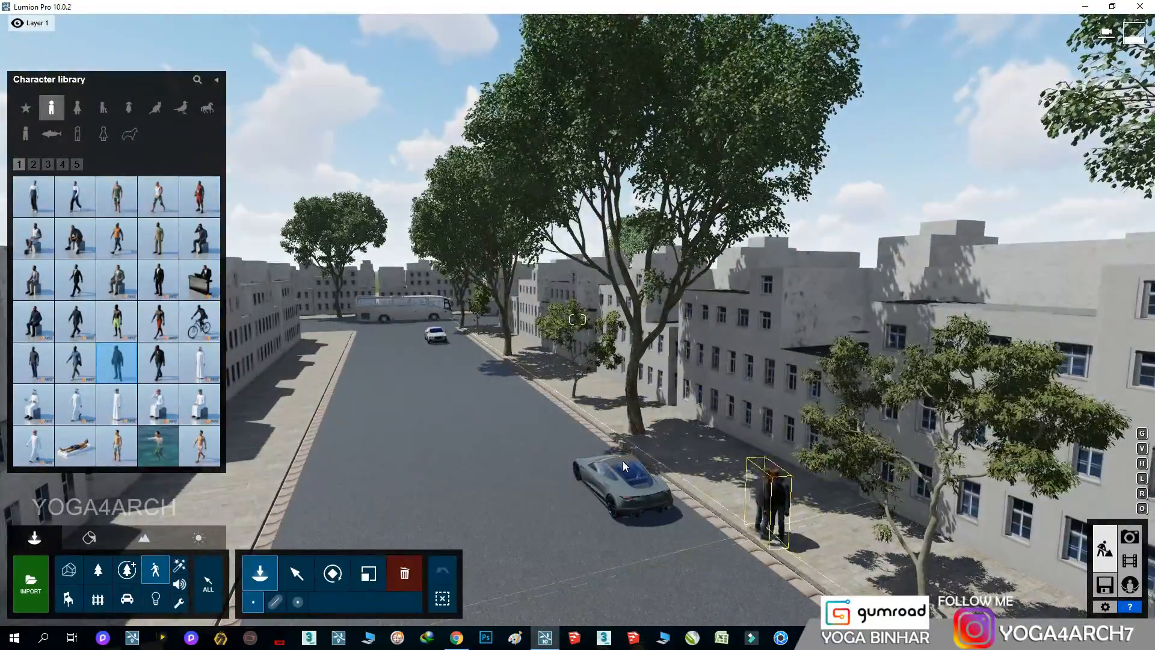
# Step: Place dark-suited men farther along the tree-lined side-street pavement and add a light-clothed walking man from page 3 among them
pyautogui.click(169, 298)
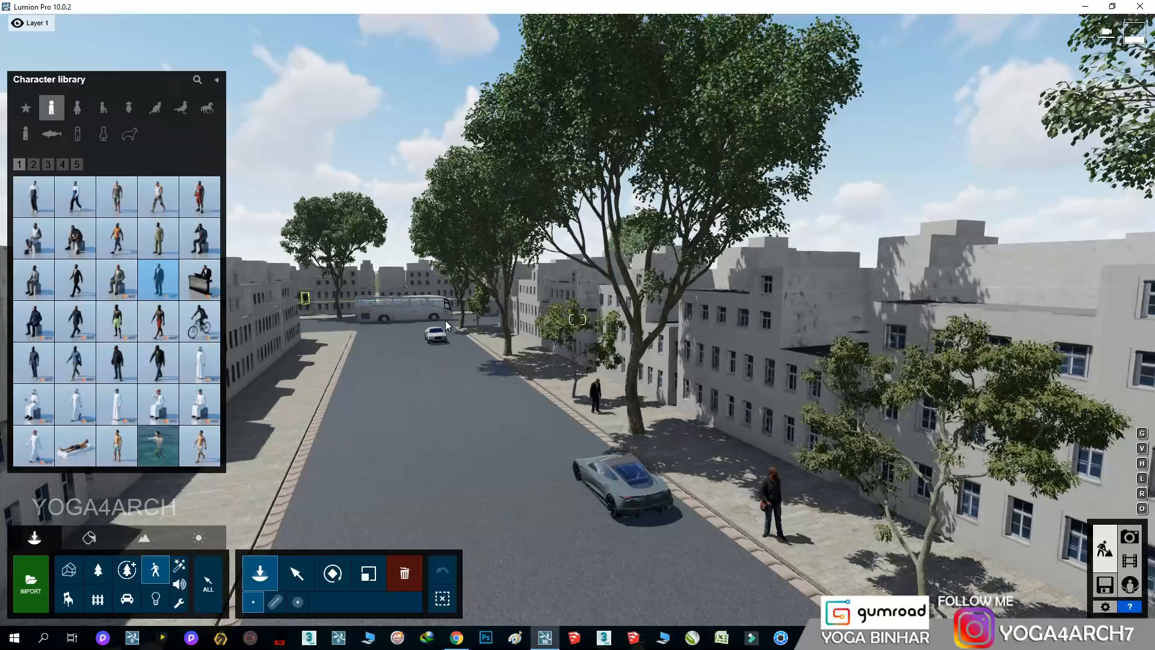
pyautogui.click(47, 165)
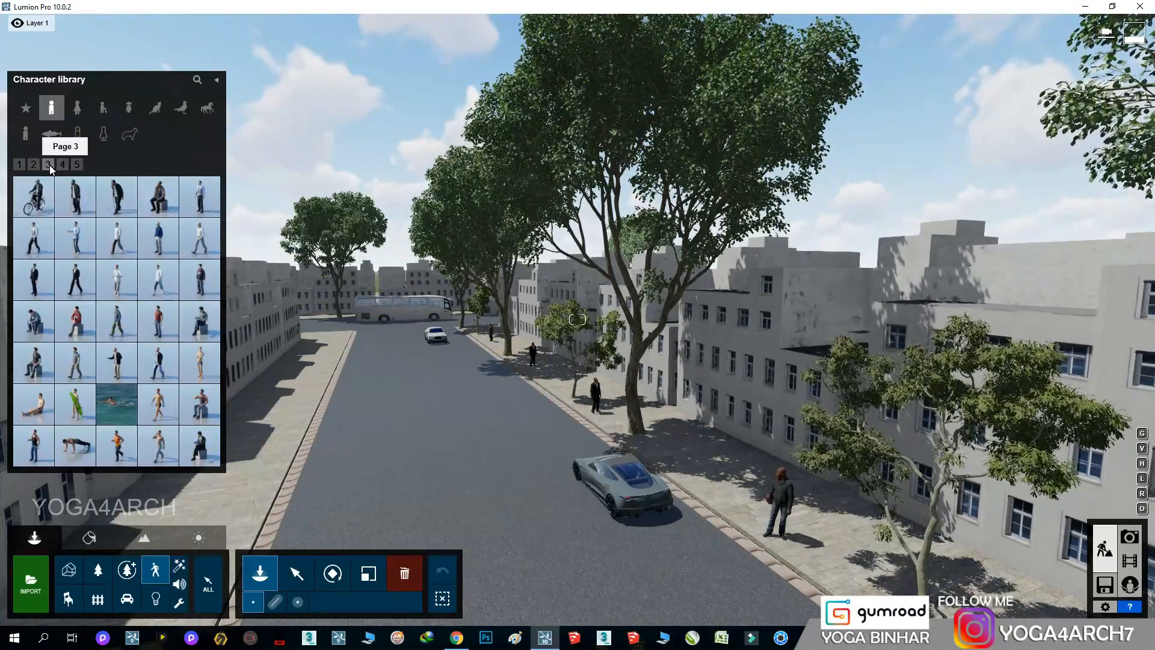
pyautogui.click(200, 238)
pyautogui.click(547, 374)
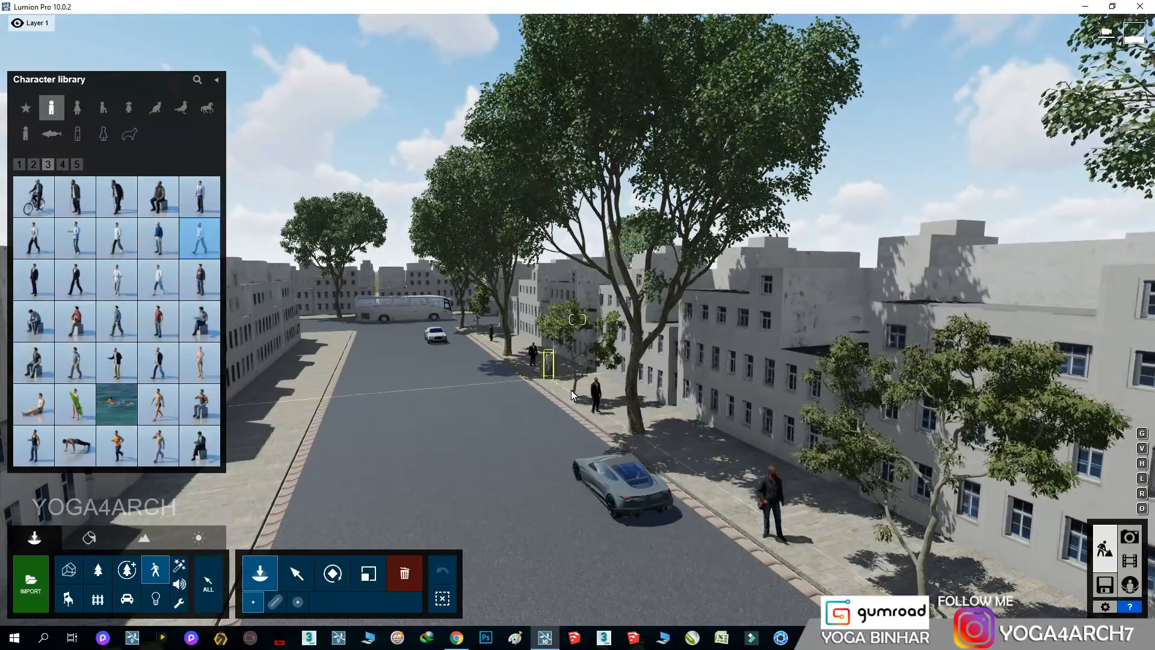
# Step: Place a man in a red shirt on the side-street pavement near the sports car and return to the villa view of 1 - Photo
pyautogui.click(159, 321)
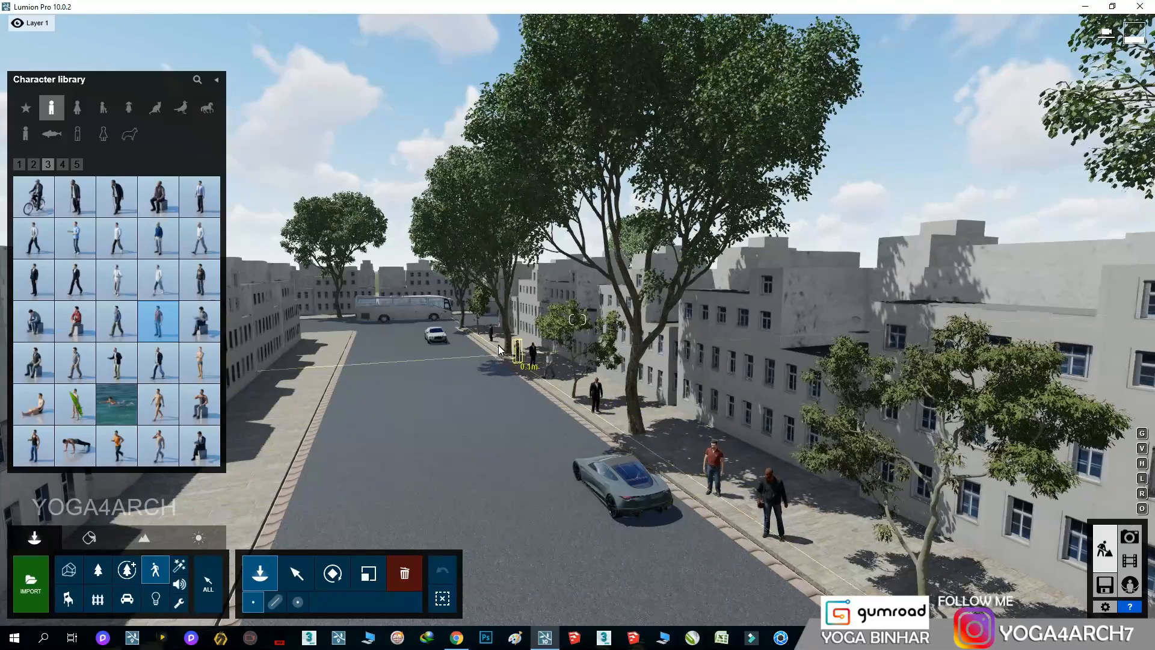
pyautogui.click(1131, 537)
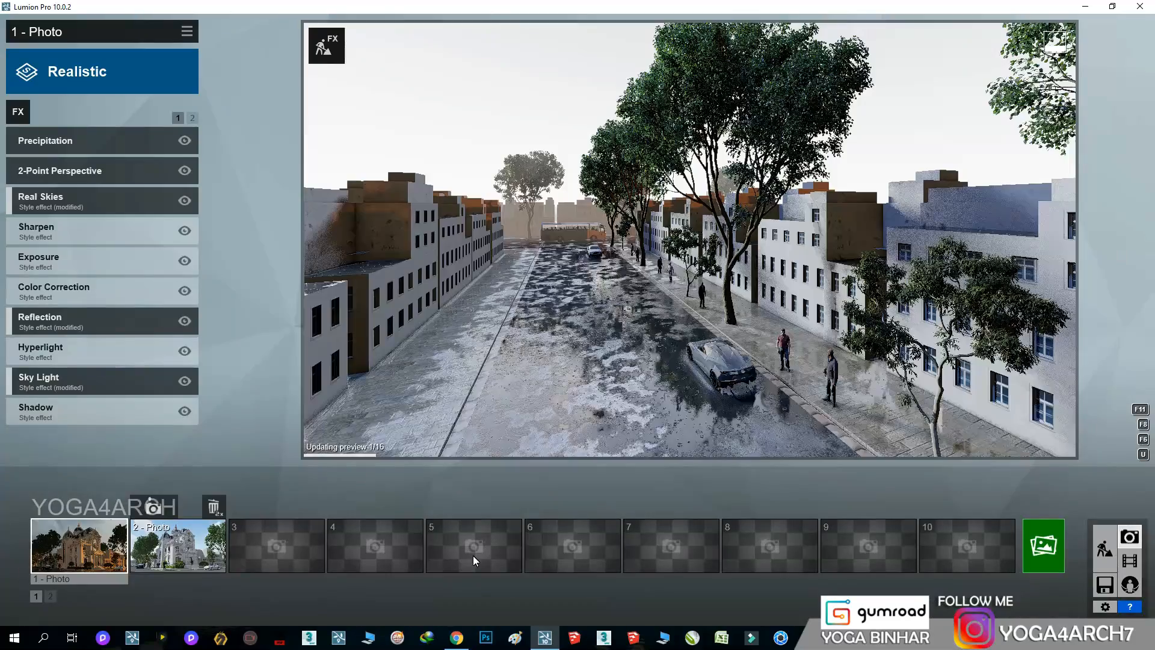
pyautogui.click(55, 507)
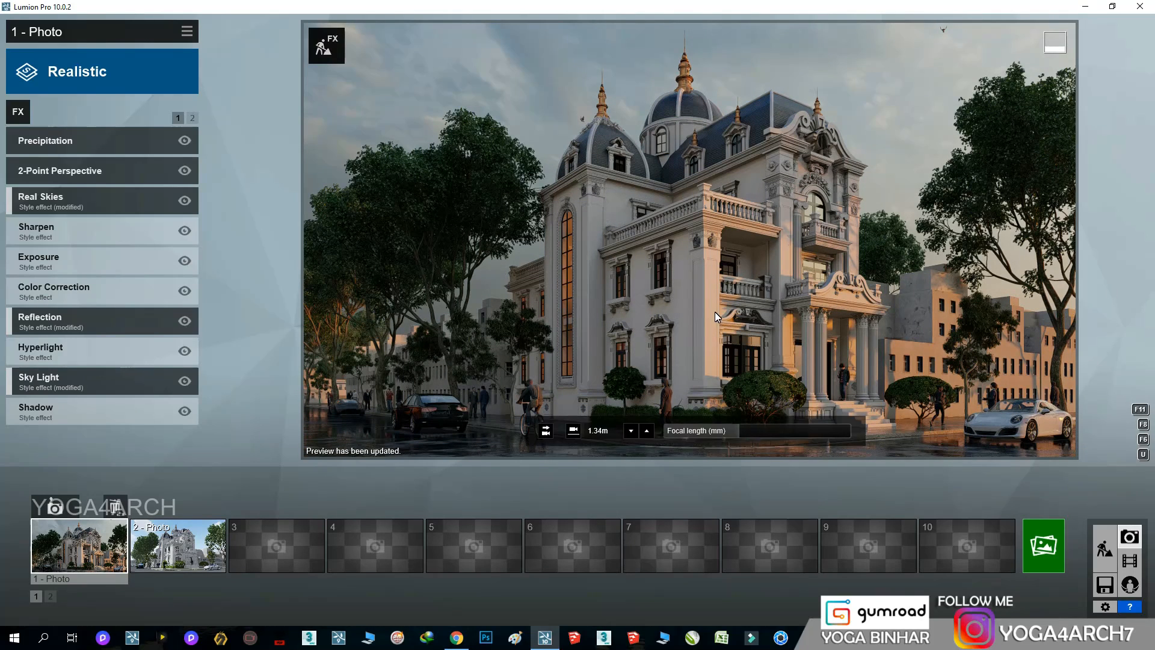
# Step: Raise the Brightness in the Color Correction effect of 1 - Photo and store a slightly wider camera view of the villa
pyautogui.click(18, 112)
pyautogui.click(420, 366)
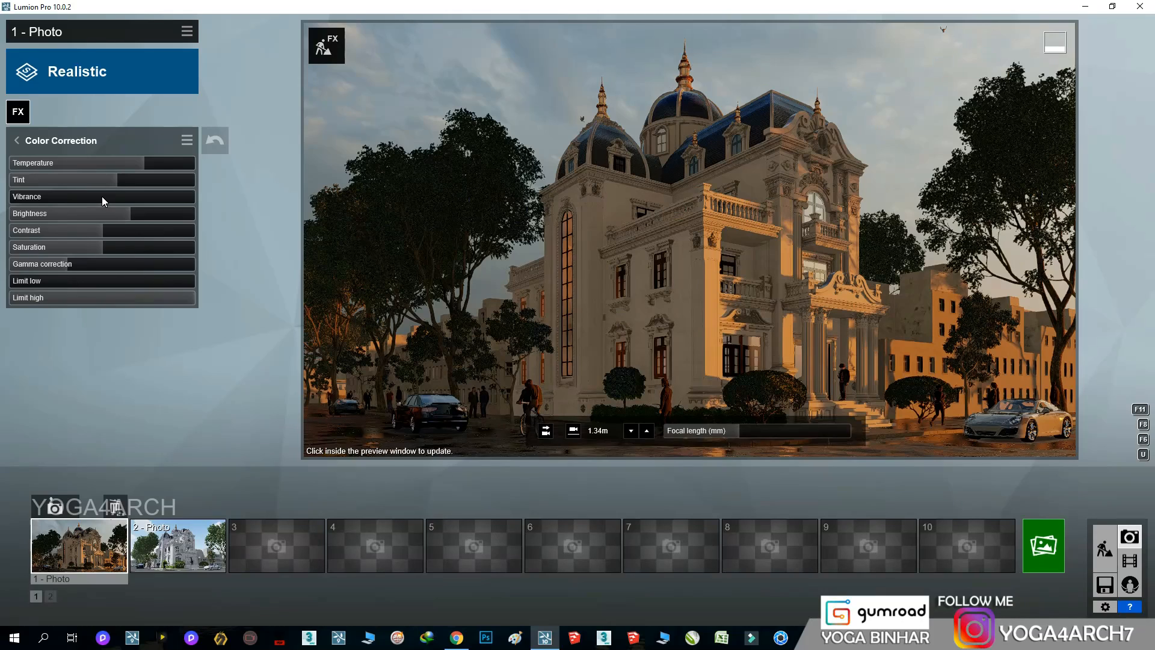
pyautogui.click(153, 215)
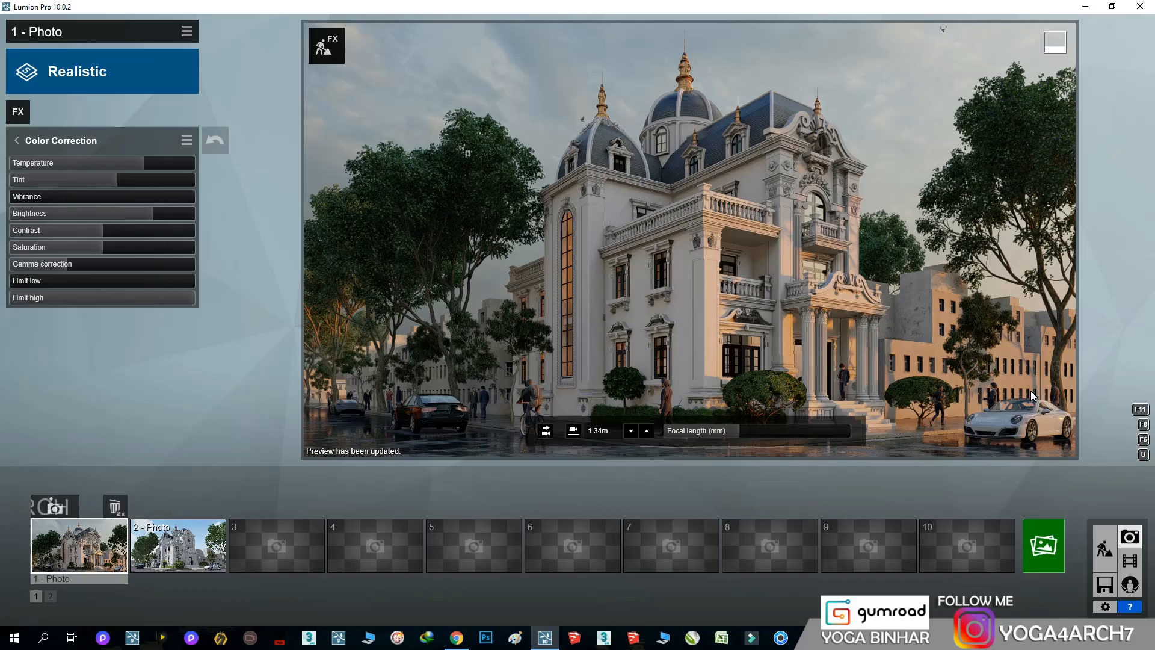
pyautogui.click(739, 435)
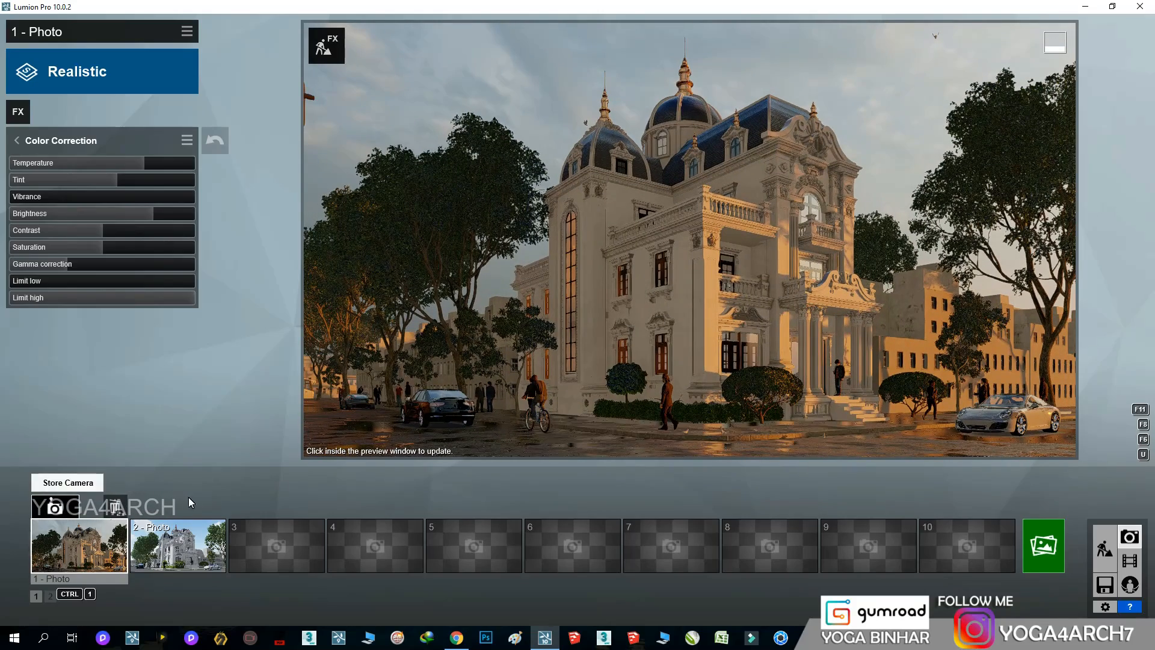
pyautogui.click(55, 507)
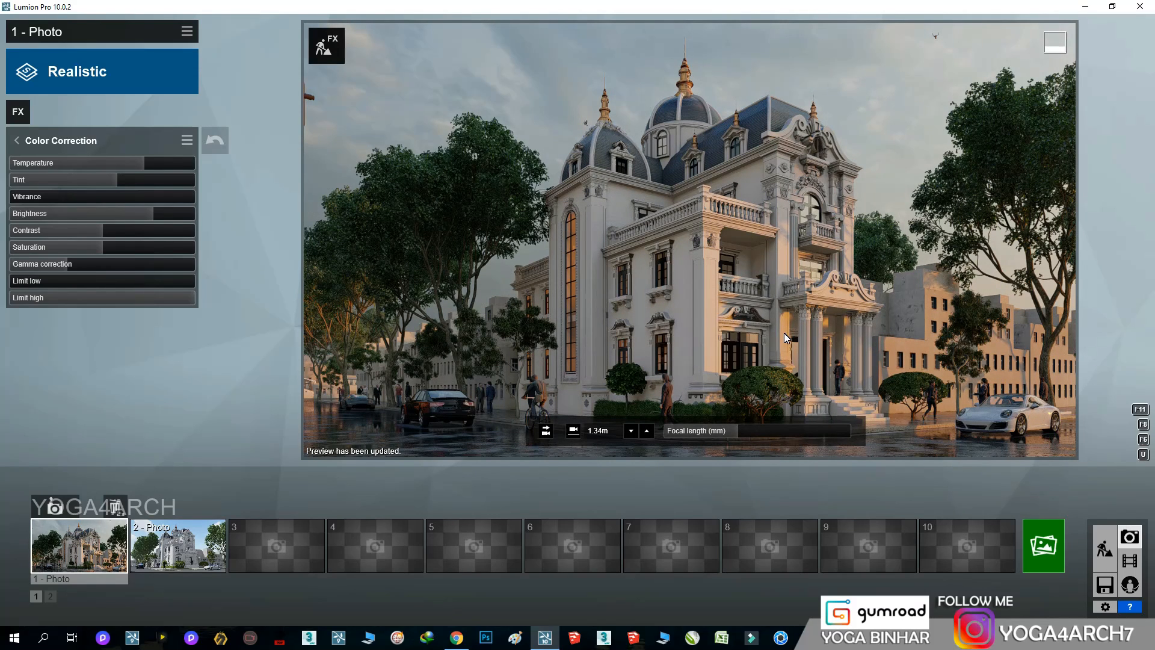
# Step: Render the current shot at Print size 3840x2160 with specular, lighting and material ID maps, saving it as the JPG file fix
pyautogui.click(1044, 546)
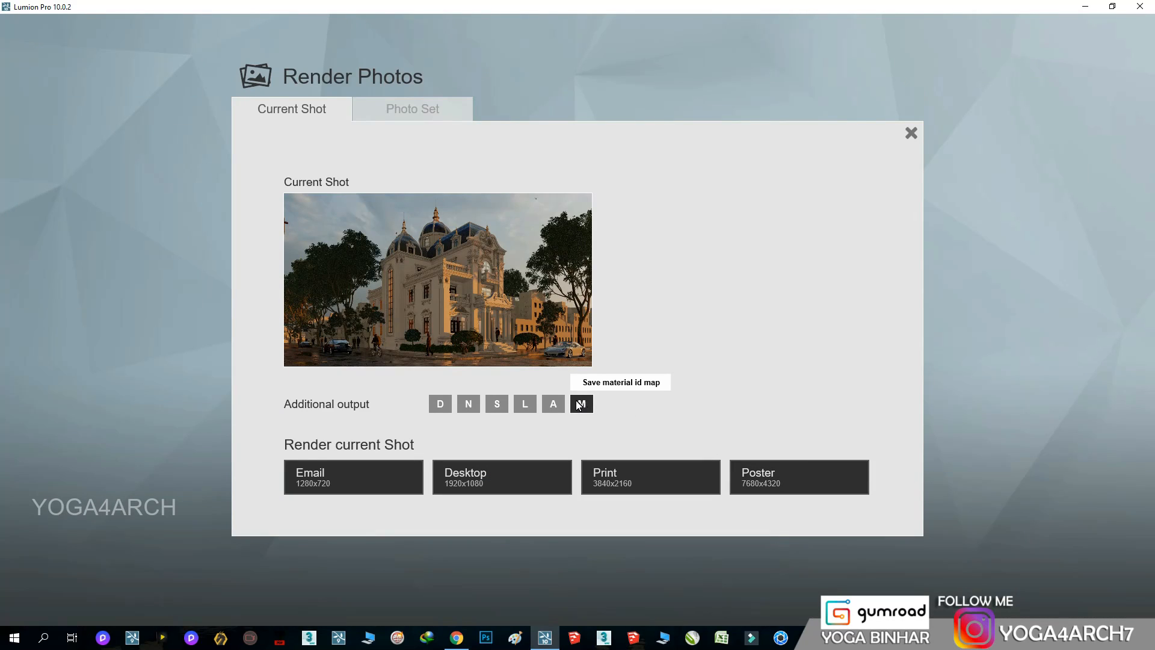
pyautogui.click(524, 406)
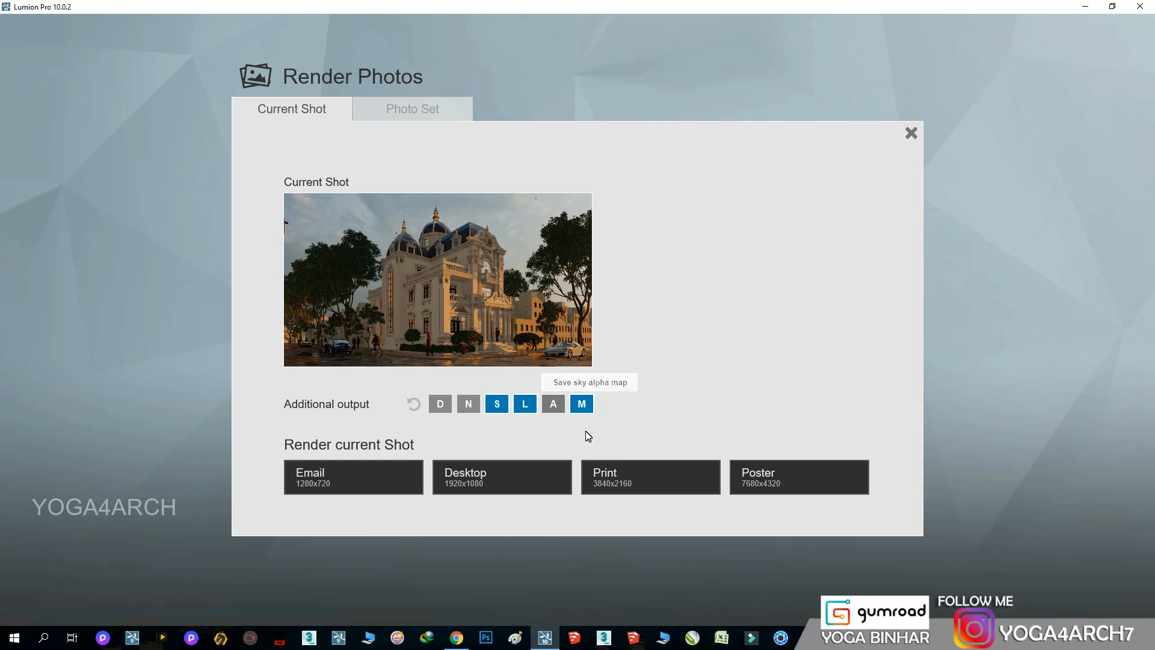
pyautogui.click(696, 486)
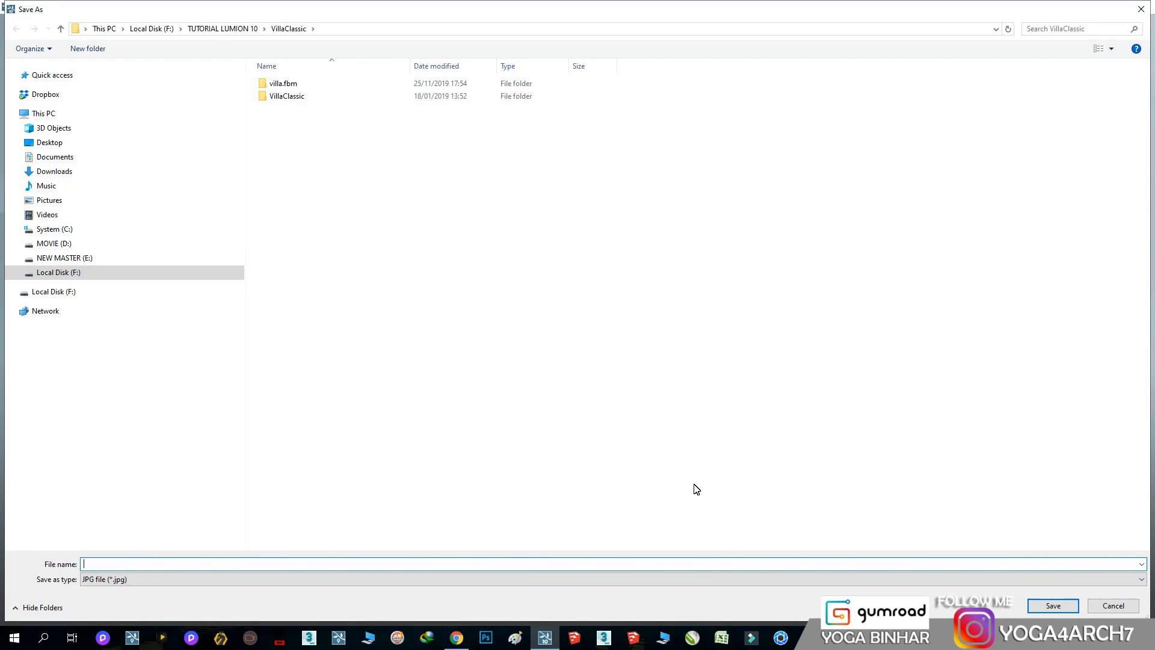
pyautogui.press('Return')
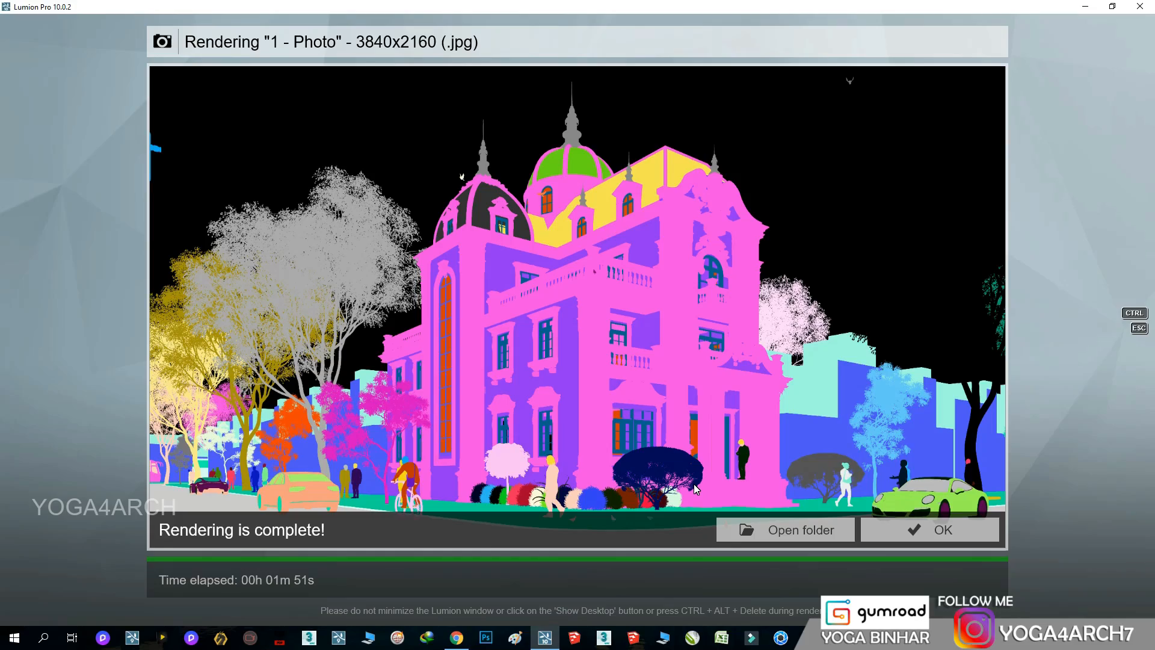
# Step: Examine the rendered fix image up close around the street corner and look through its additional output maps
pyautogui.click(783, 529)
pyautogui.click(380, 160)
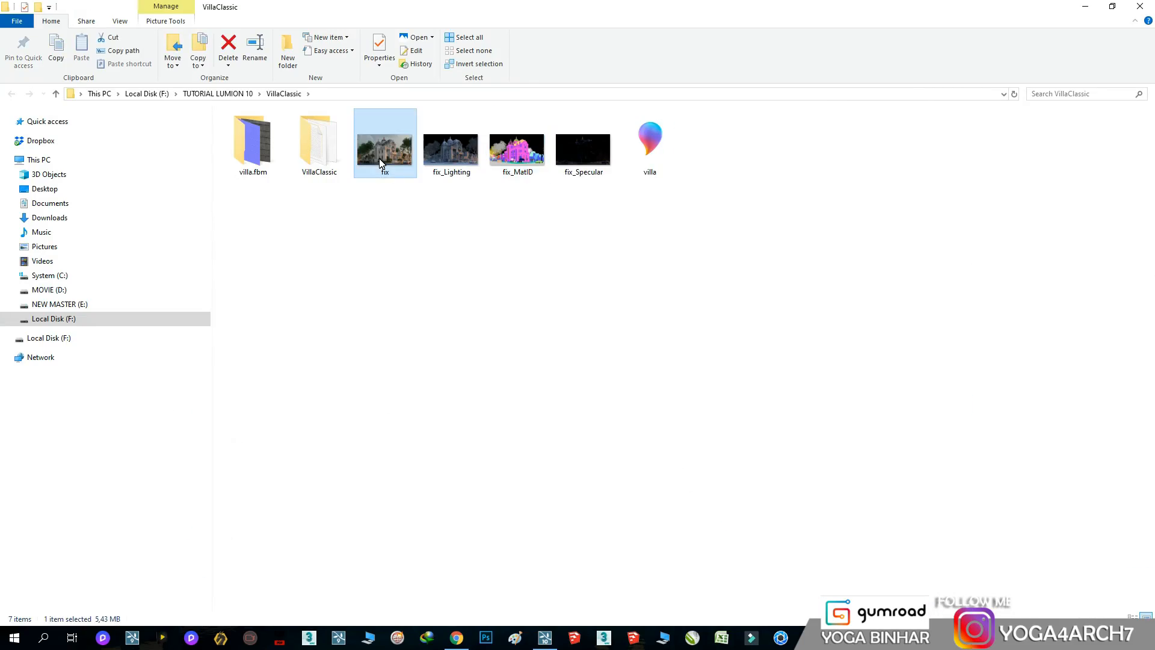
pyautogui.doubleClick(380, 160)
pyautogui.doubleClick(581, 423)
pyautogui.moveTo(574, 425); pyautogui.dragTo(797, 260)
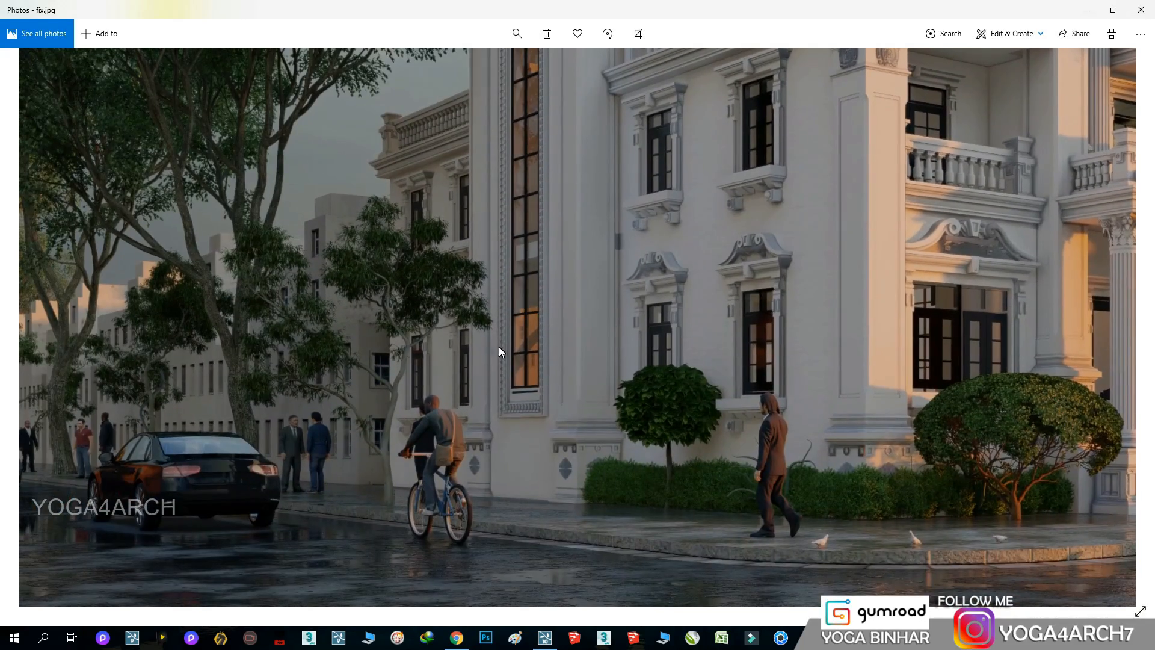
pyautogui.doubleClick(865, 446)
pyautogui.press('Right')
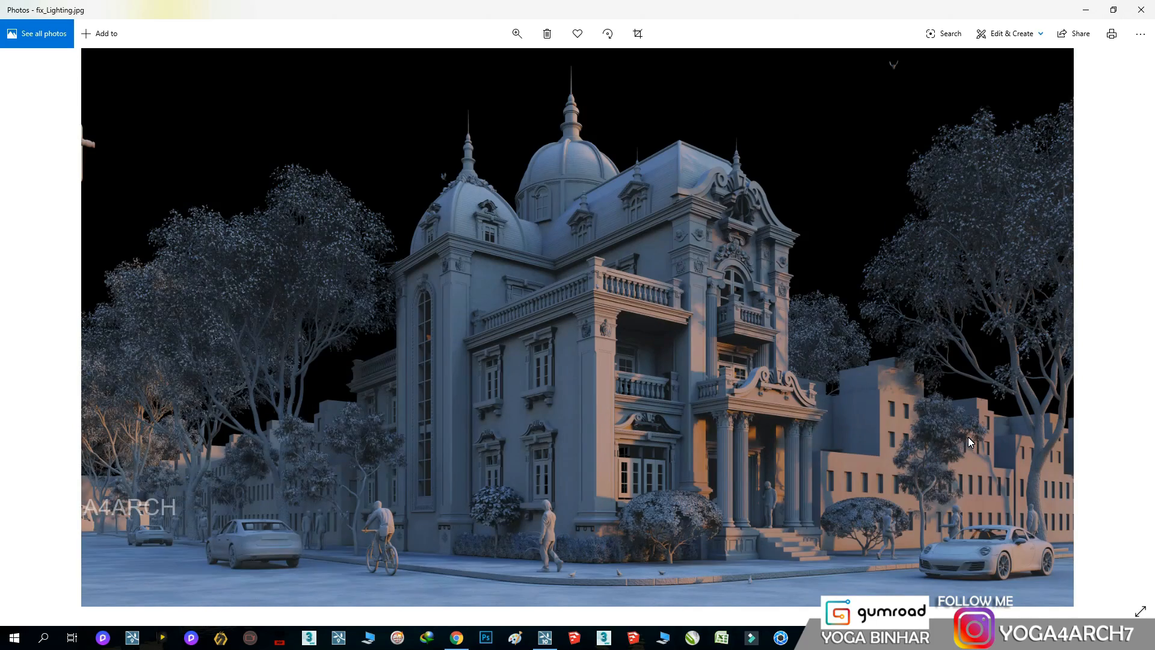
pyautogui.press('Right')
pyautogui.press('Right')
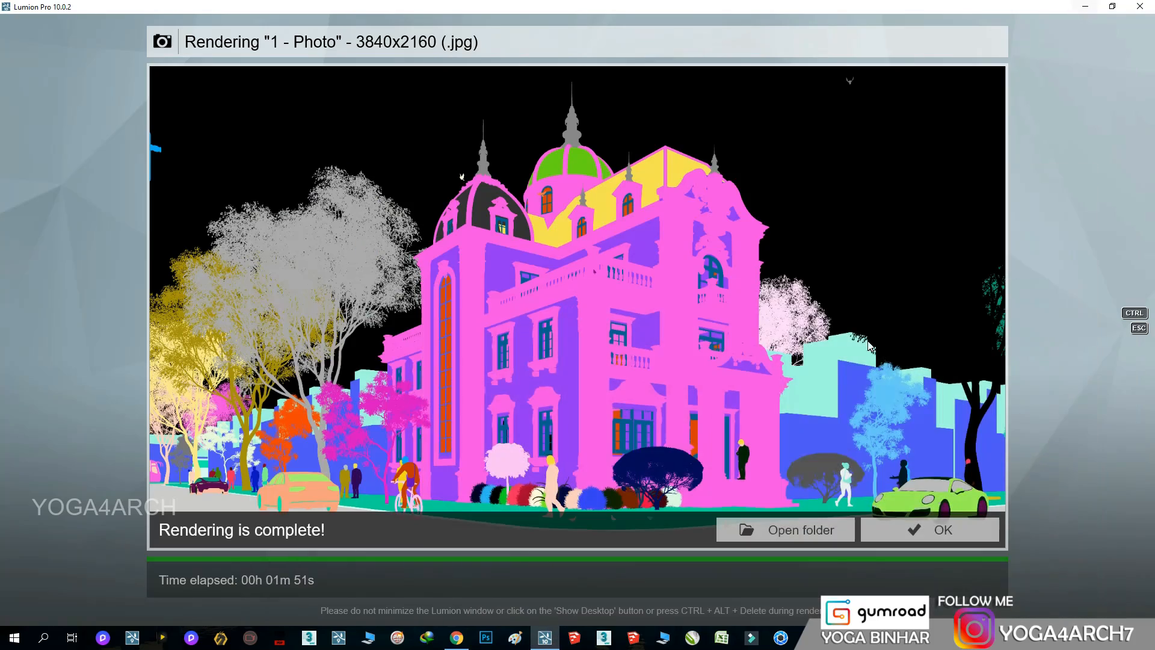
# Step: Leave the finished render and save the project as villa in the VillaClassic folder
pyautogui.click(943, 528)
pyautogui.click(1105, 585)
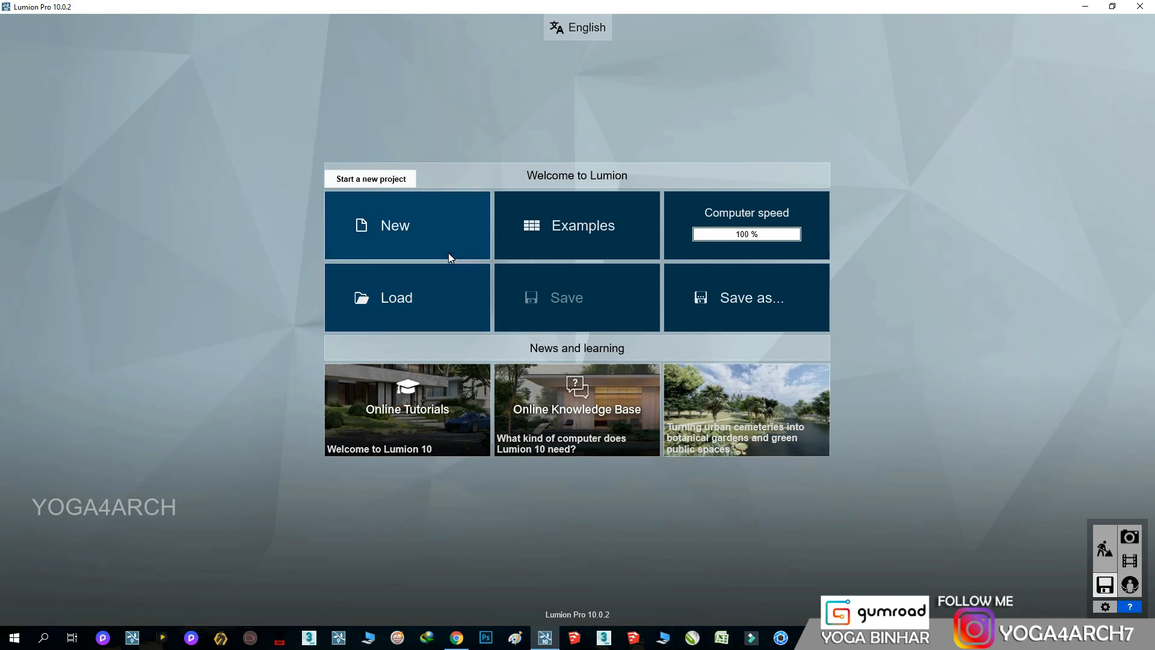
pyautogui.click(747, 295)
pyautogui.write('villa')
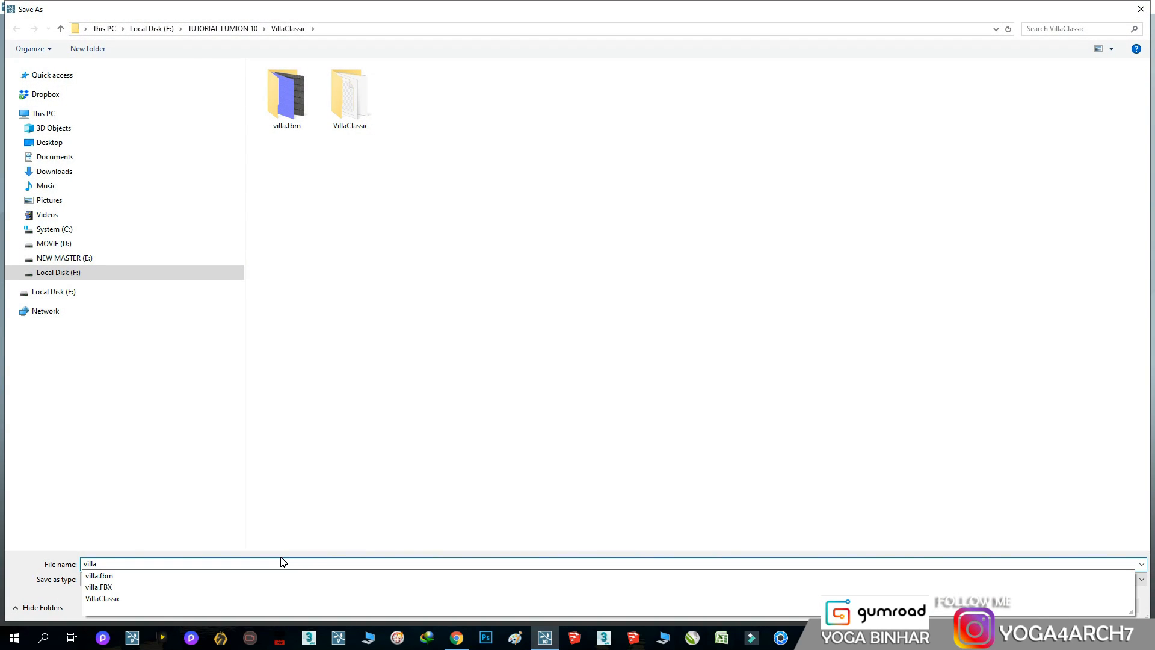
pyautogui.press('Return')
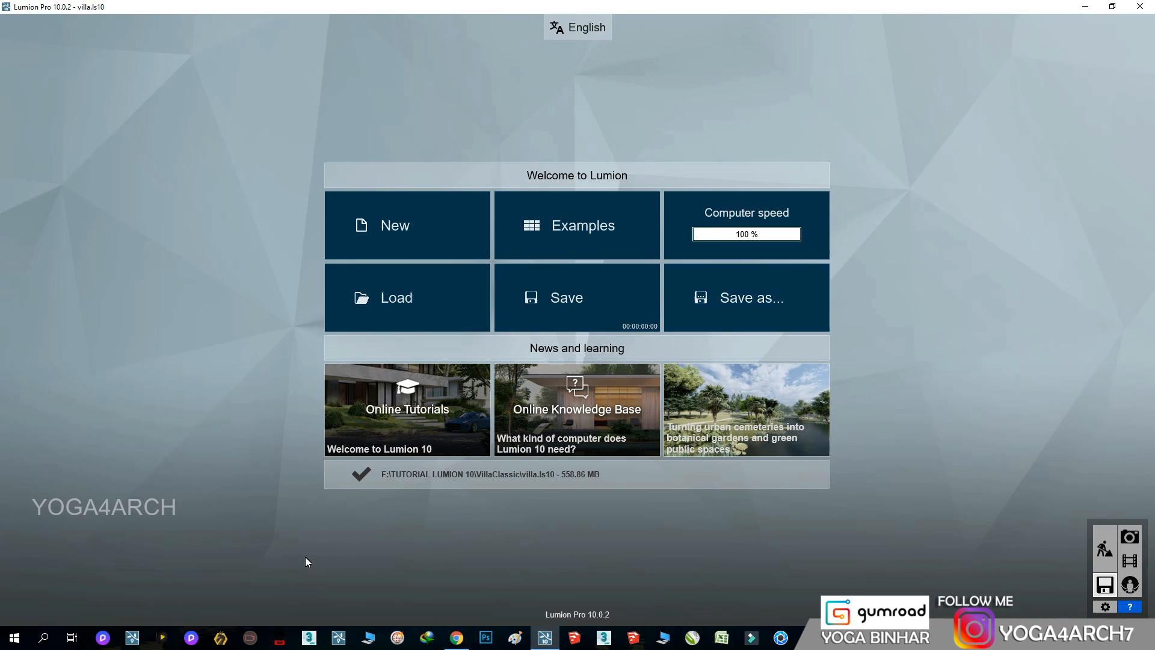
# Step: Switch to Photoshop and open fix, fix_Lighting, fix_MatID and fix_Specular from the TUTORIAL LUMION 10 > VillaClassic folder
pyautogui.click(1086, 7)
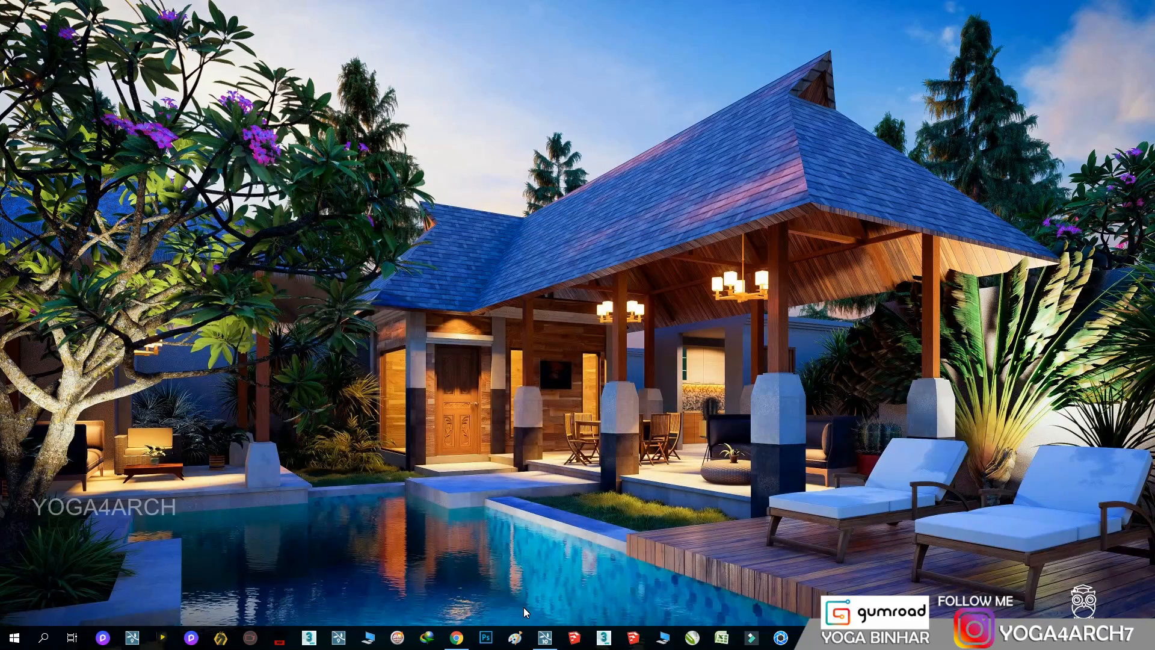
pyautogui.click(487, 640)
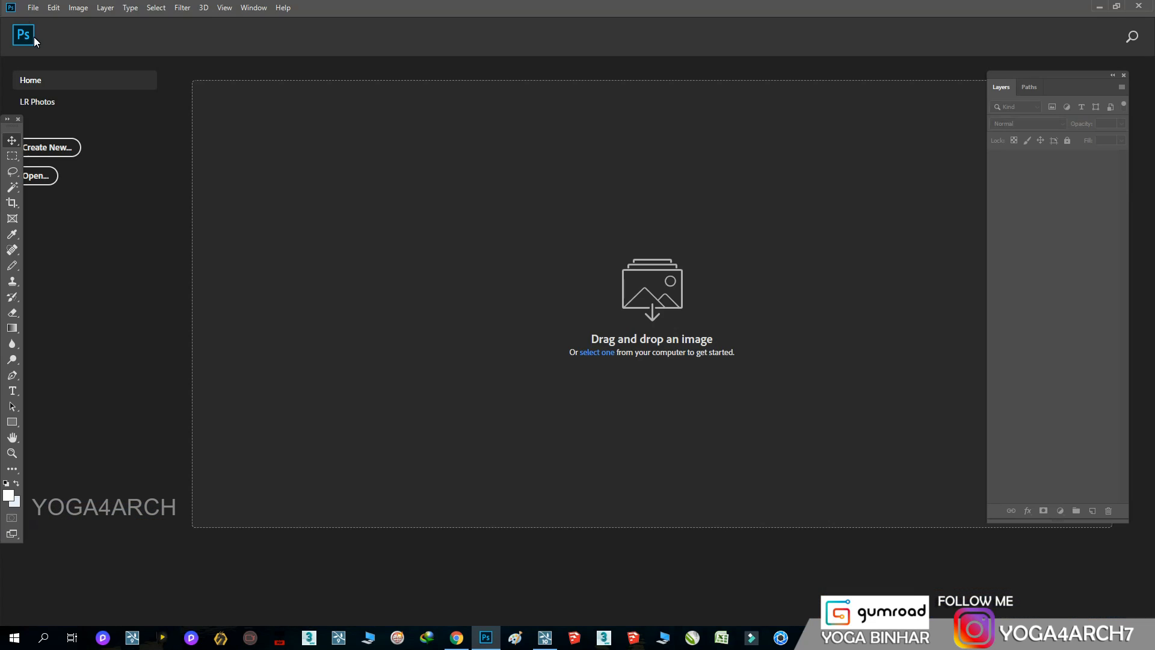
pyautogui.click(41, 8)
pyautogui.click(36, 33)
pyautogui.click(67, 273)
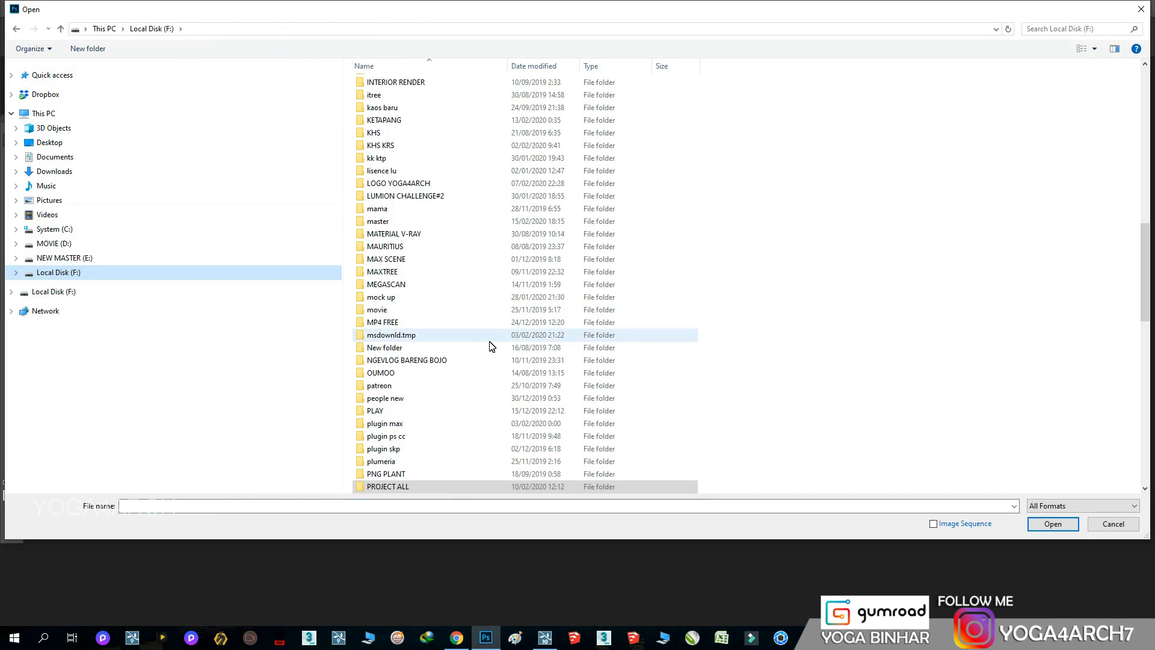
pyautogui.scroll(-10, 495, 383)
pyautogui.doubleClick(442, 349)
pyautogui.scroll(-10, 484, 347)
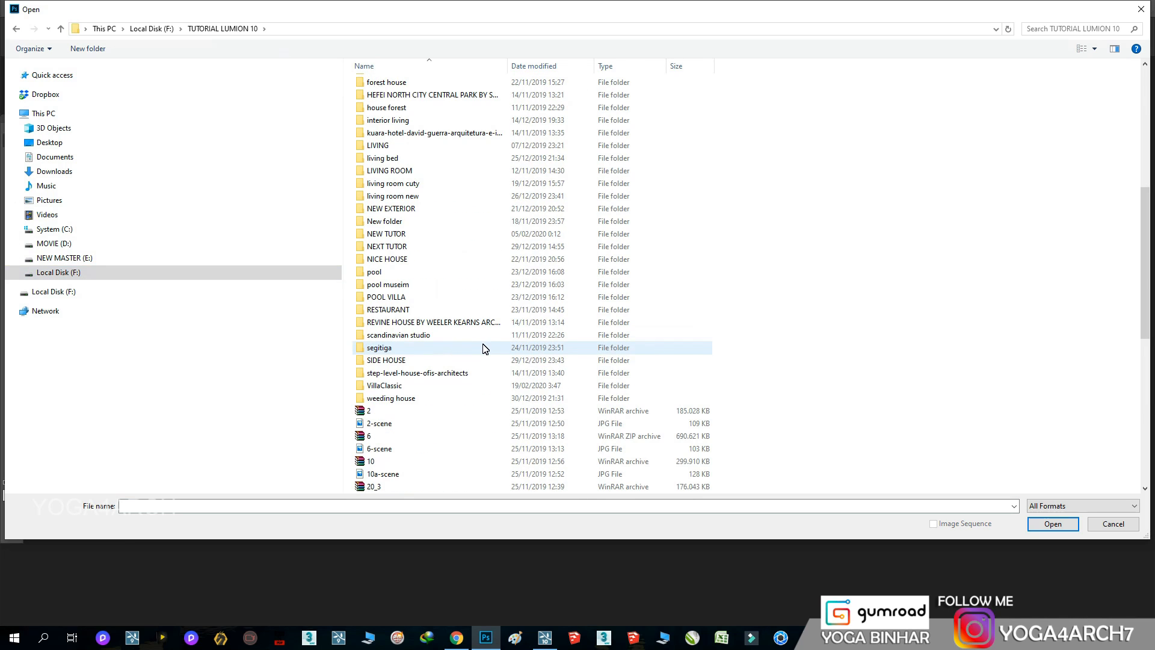
pyautogui.doubleClick(414, 390)
pyautogui.moveTo(502, 148); pyautogui.dragTo(741, 133)
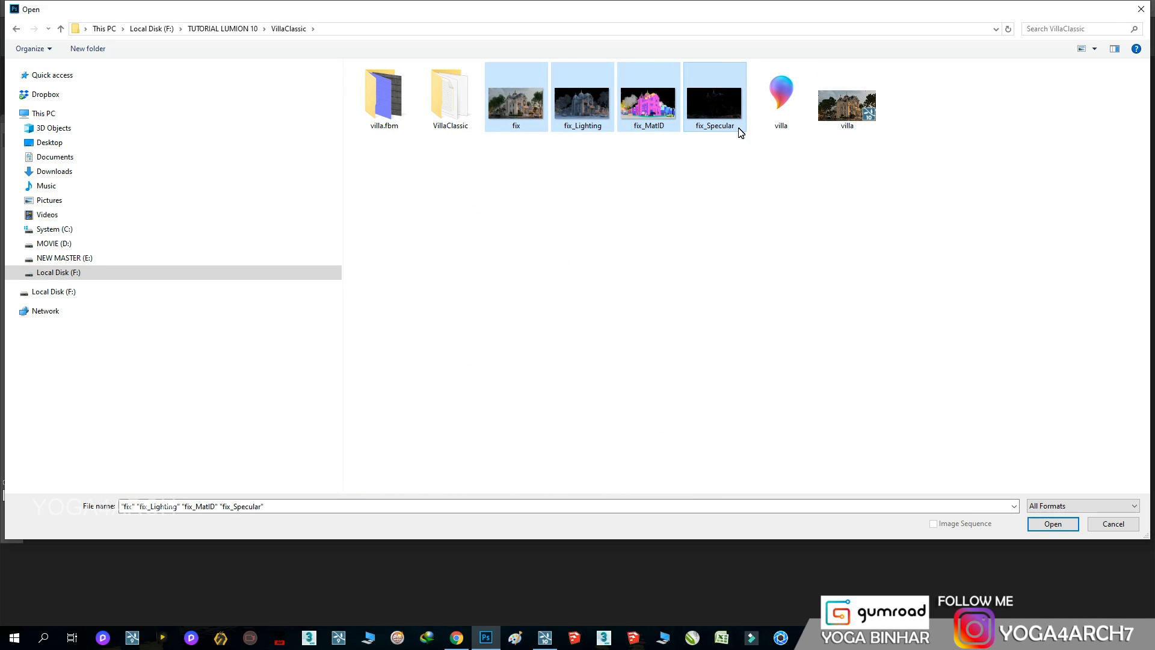
pyautogui.click(1052, 523)
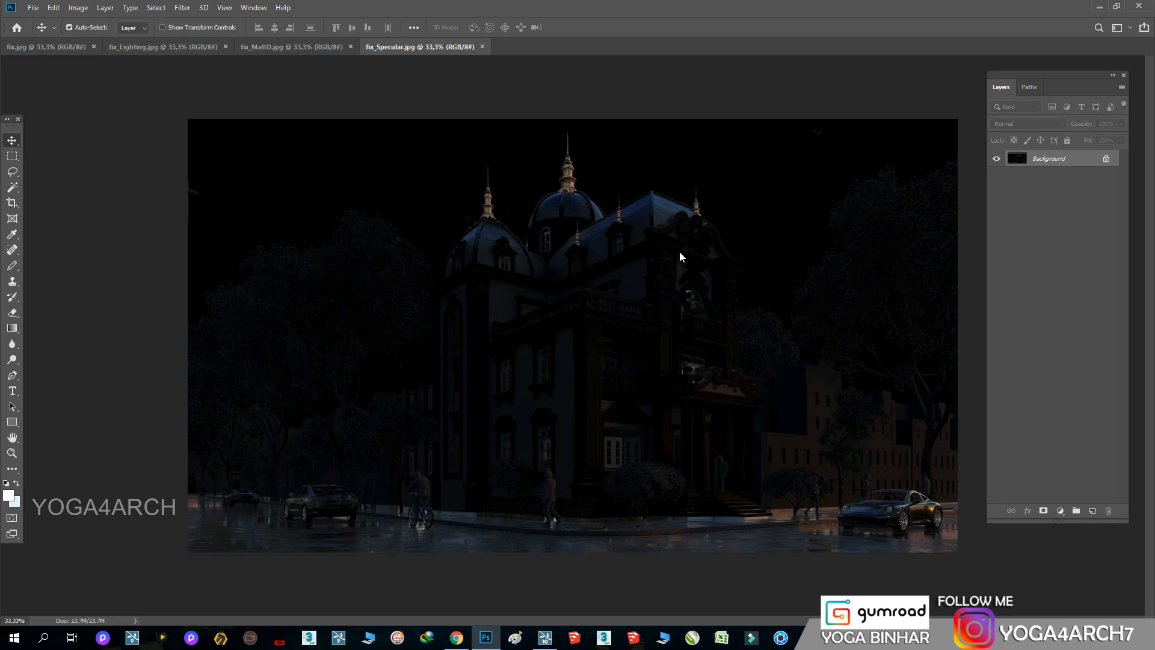
# Step: Copy the fix_Specular image into fix.jpg as a new layer aligned over the render
pyautogui.moveTo(421, 46); pyautogui.dragTo(60, 134)
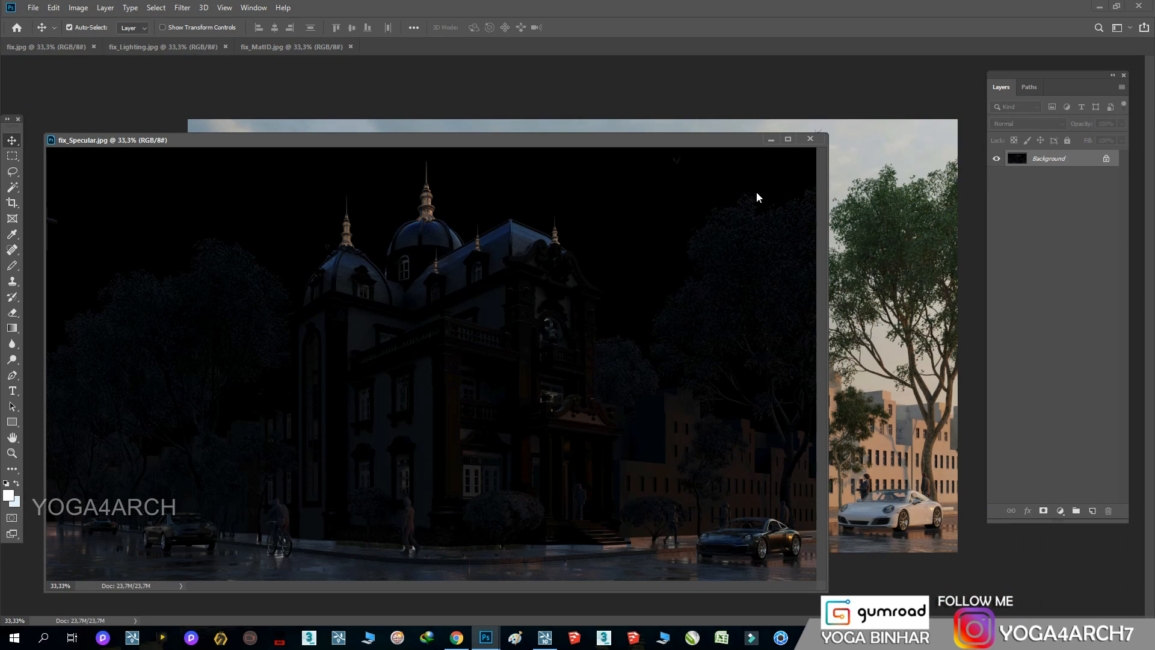
pyautogui.moveTo(915, 195); pyautogui.dragTo(914, 195)
pyautogui.moveTo(451, 220); pyautogui.dragTo(283, 230)
# Step: Set the specular layer to Screen blending, compare the image with and without it, and reduce its opacity to 47%
pyautogui.click(1028, 123)
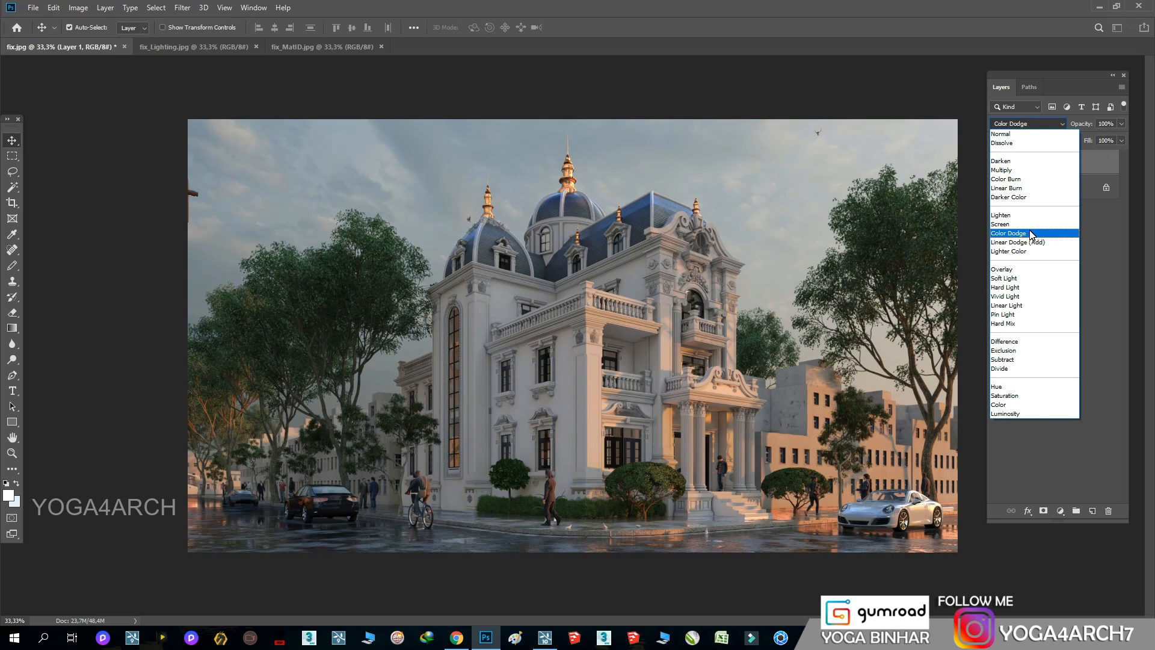
pyautogui.click(1014, 213)
pyautogui.click(997, 162)
pyautogui.click(997, 162)
pyautogui.click(997, 163)
pyautogui.click(997, 163)
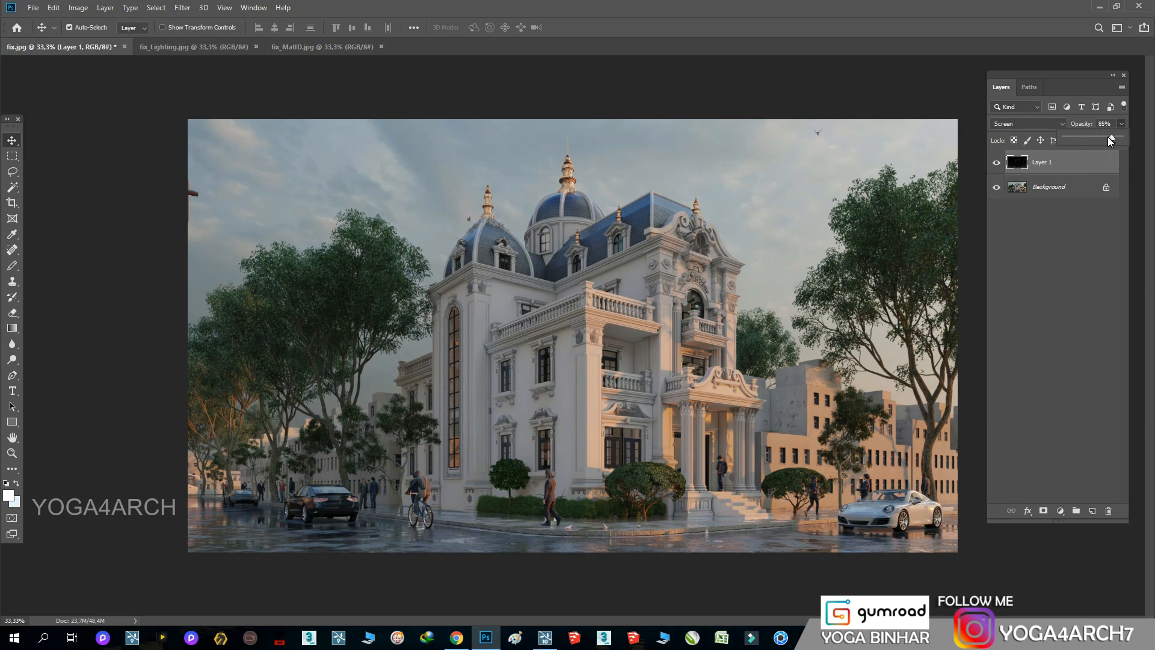
pyautogui.moveTo(1109, 136)
pyautogui.mouseDown()
pyautogui.moveTo(1055, 143)
pyautogui.moveTo(1110, 143)
pyautogui.moveTo(1093, 147)
pyautogui.mouseUp()
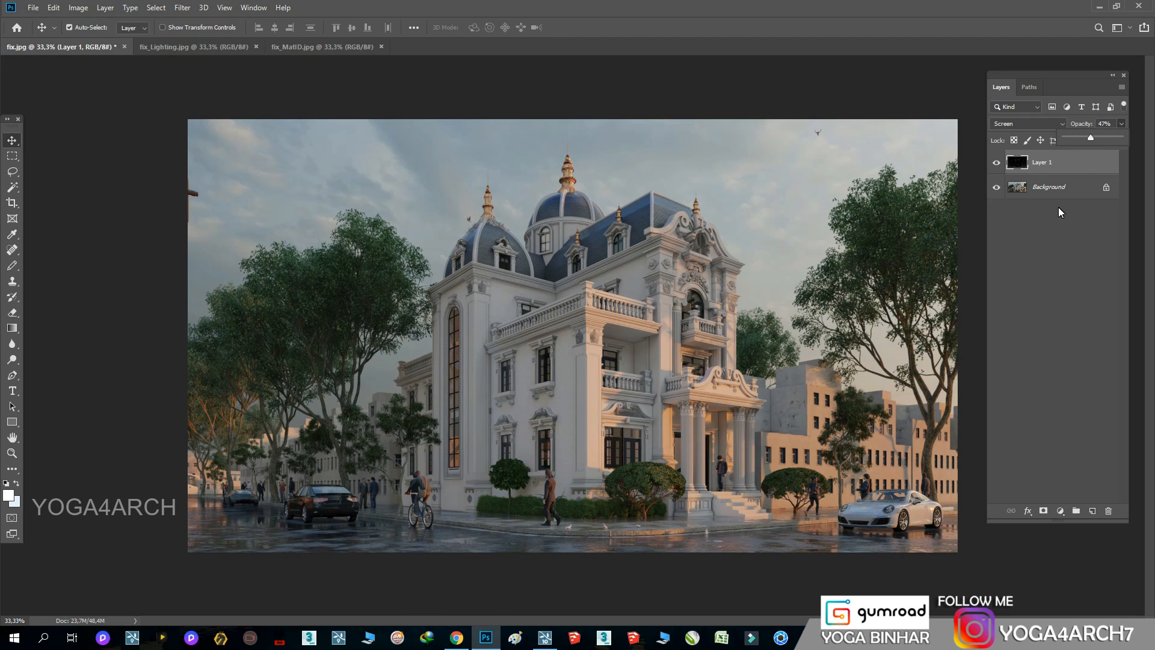
# Step: Convert the background of fix.jpg into the normal layer Layer 0 and copy the fix_MatID image into the document
pyautogui.doubleClick(1075, 190)
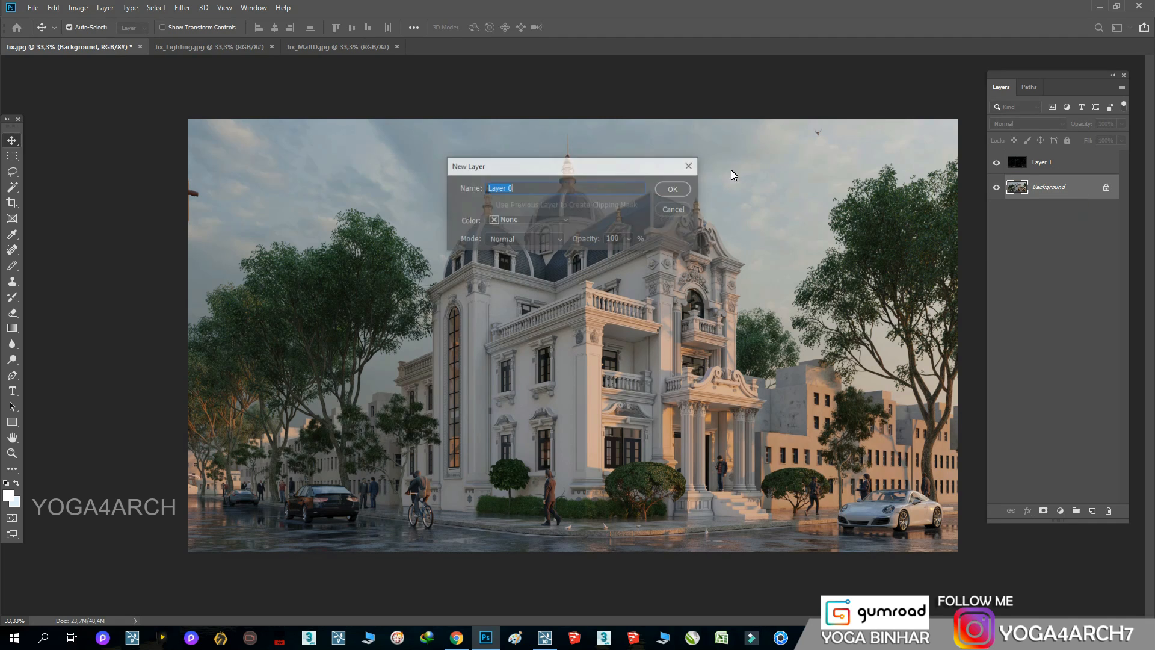
pyautogui.press('Return')
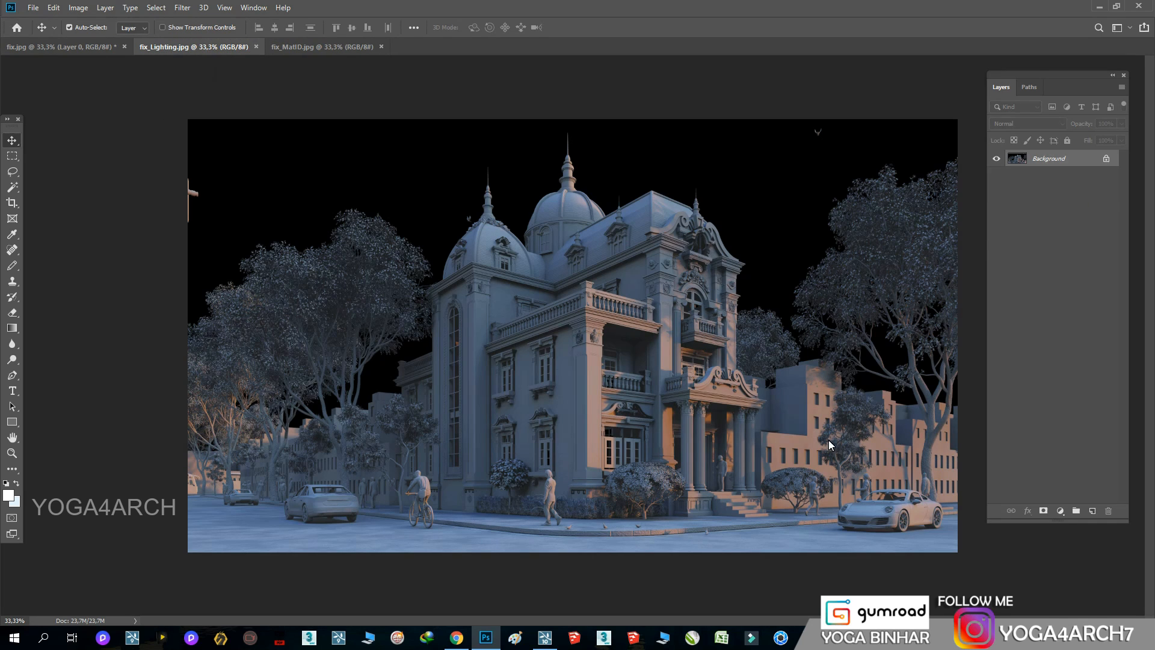
pyautogui.click(319, 49)
pyautogui.moveTo(304, 47); pyautogui.dragTo(181, 153)
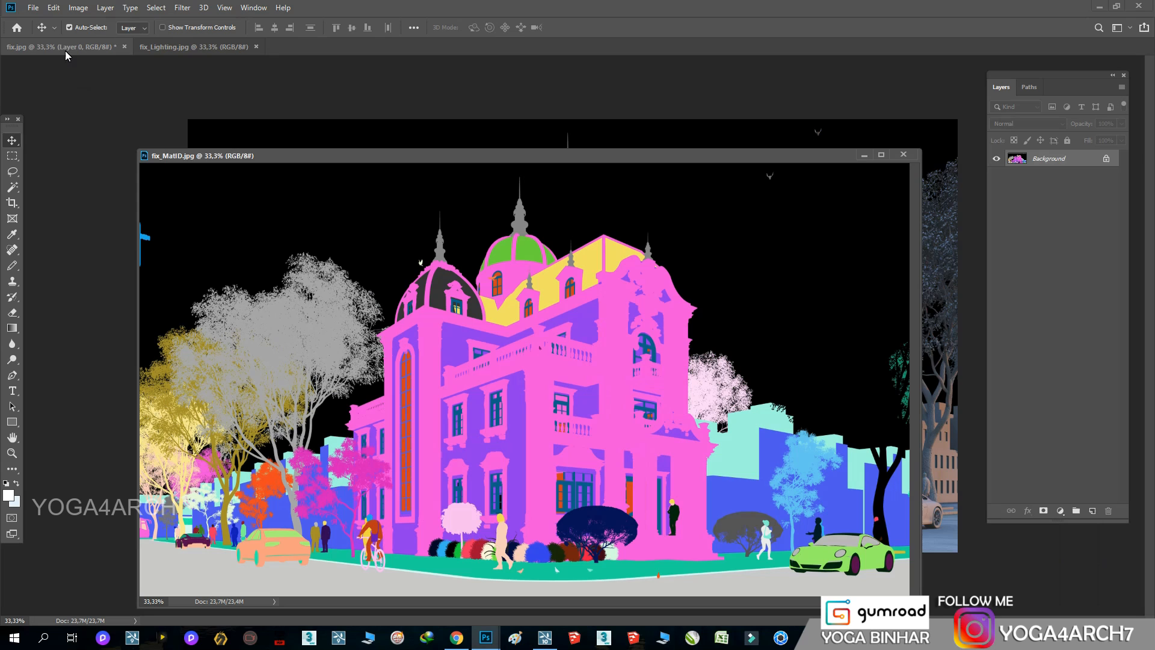
pyautogui.click(65, 50)
pyautogui.moveTo(775, 160); pyautogui.dragTo(609, 218)
pyautogui.moveTo(723, 255); pyautogui.dragTo(804, 198)
pyautogui.click(732, 212)
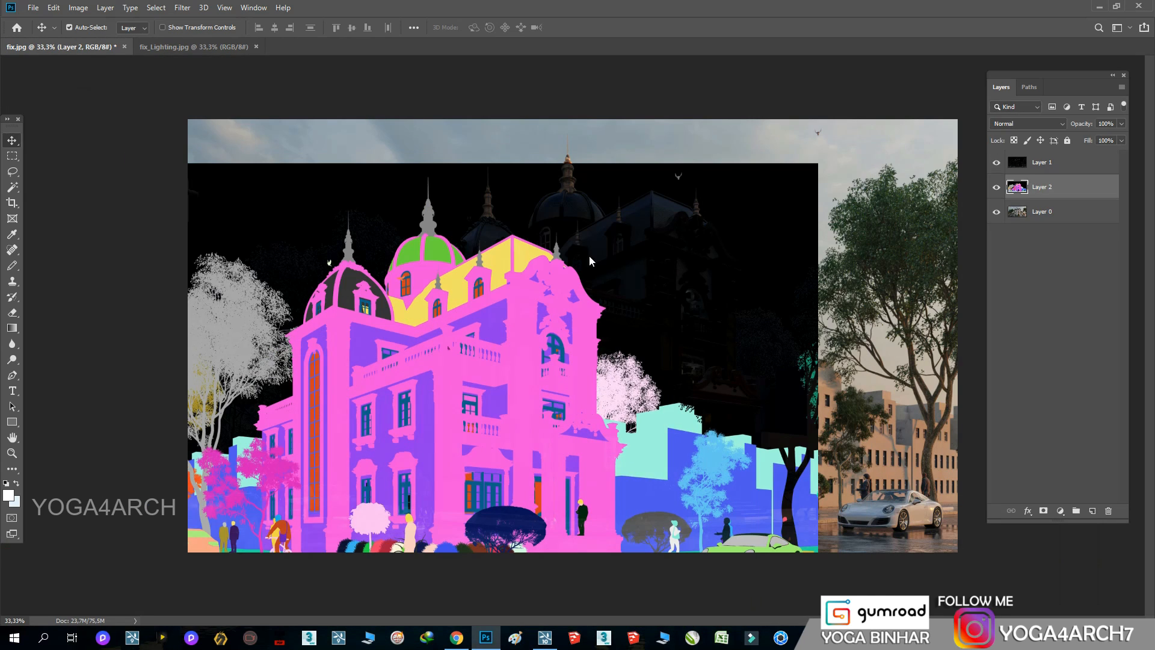
# Step: Move the material ID layer to the top of the layer stack and align it exactly over the render
pyautogui.click(634, 225)
pyautogui.moveTo(1054, 200); pyautogui.dragTo(1050, 158)
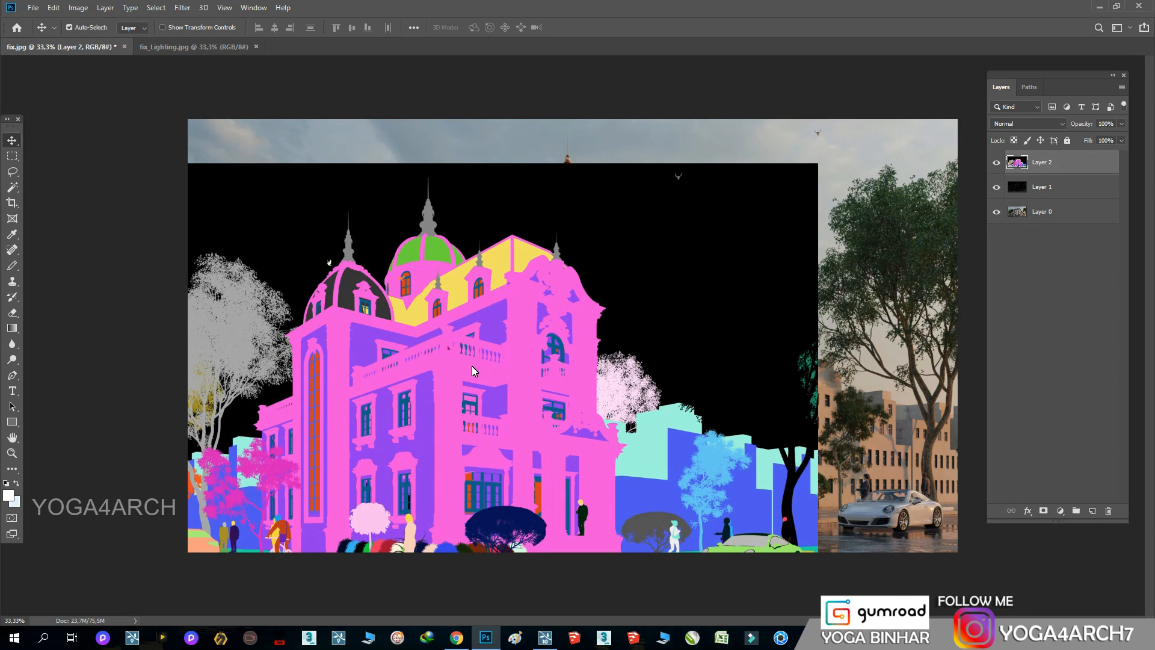
pyautogui.moveTo(472, 368); pyautogui.dragTo(613, 320)
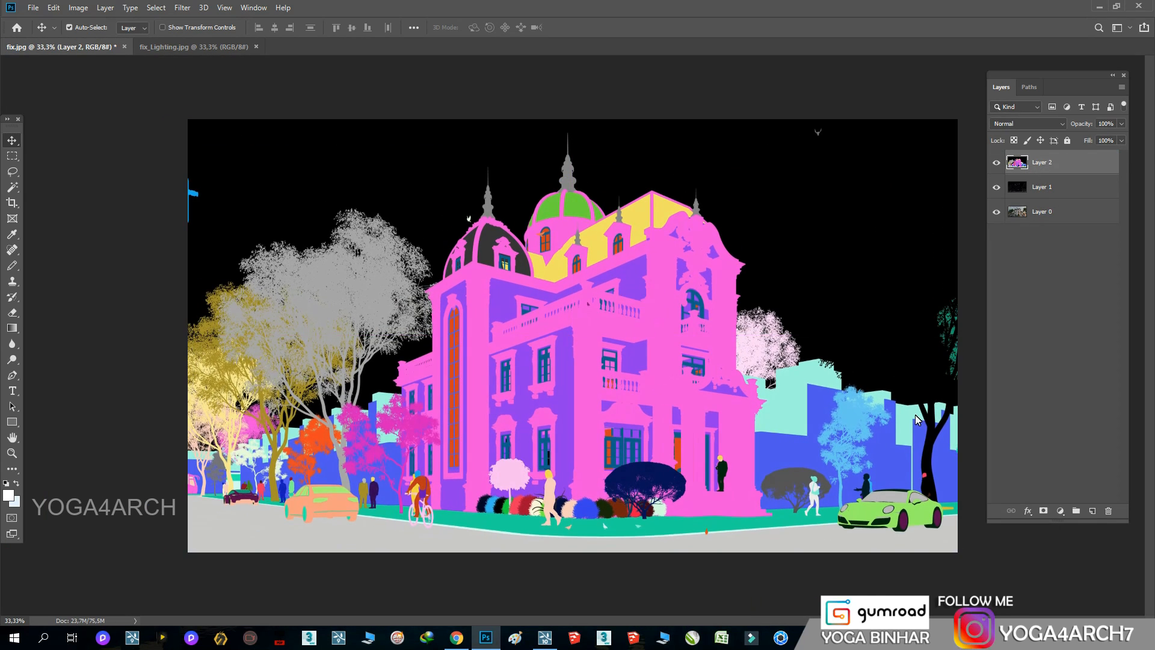
# Step: Hide the material ID layer, duplicate the render and specular layers, and merge the two copies into one layer
pyautogui.click(997, 162)
pyautogui.click(1071, 187)
pyautogui.keyDown('shift'); pyautogui.click(1074, 214); pyautogui.keyUp('shift')
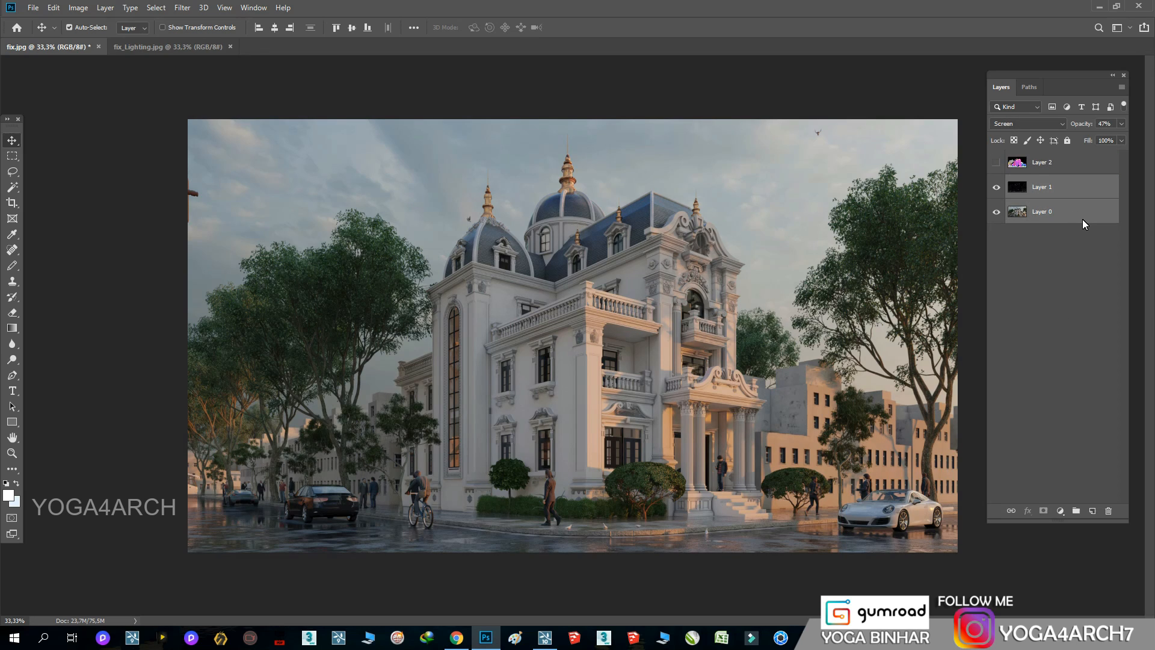
pyautogui.moveTo(1082, 219); pyautogui.dragTo(1093, 511)
pyautogui.rightClick(1087, 216)
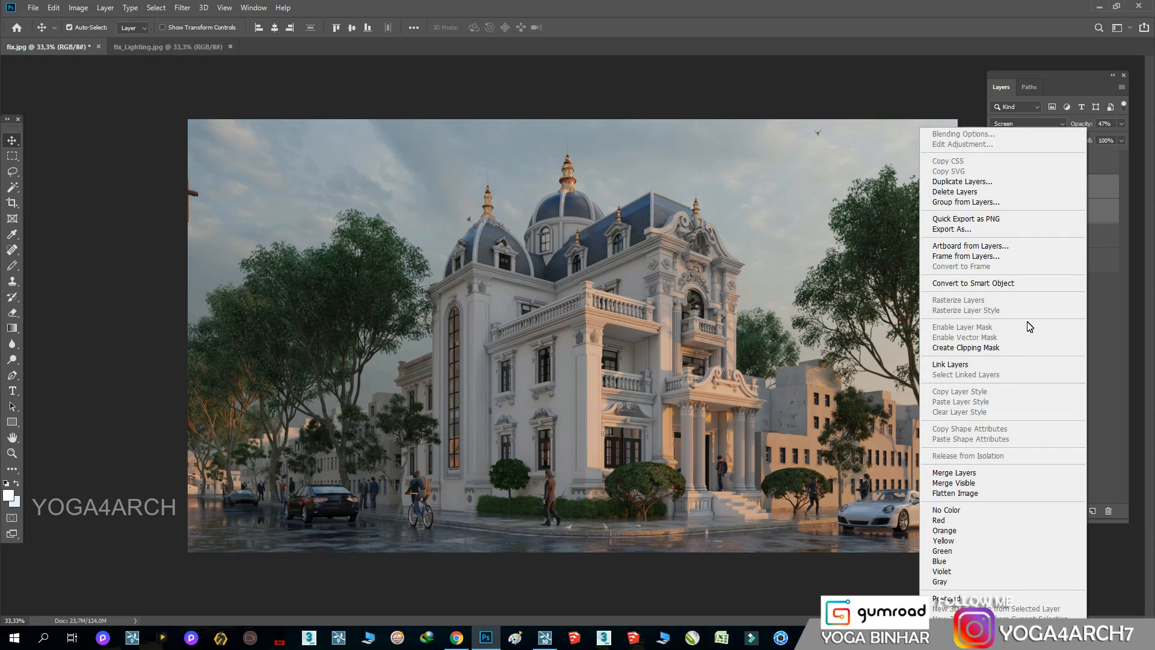
pyautogui.click(957, 473)
# Step: Apply Camera Raw auto tone and auto white balance to the merged copy, set temperature to +3 and vibrance to 0, and fine-tune the whites
pyautogui.click(183, 8)
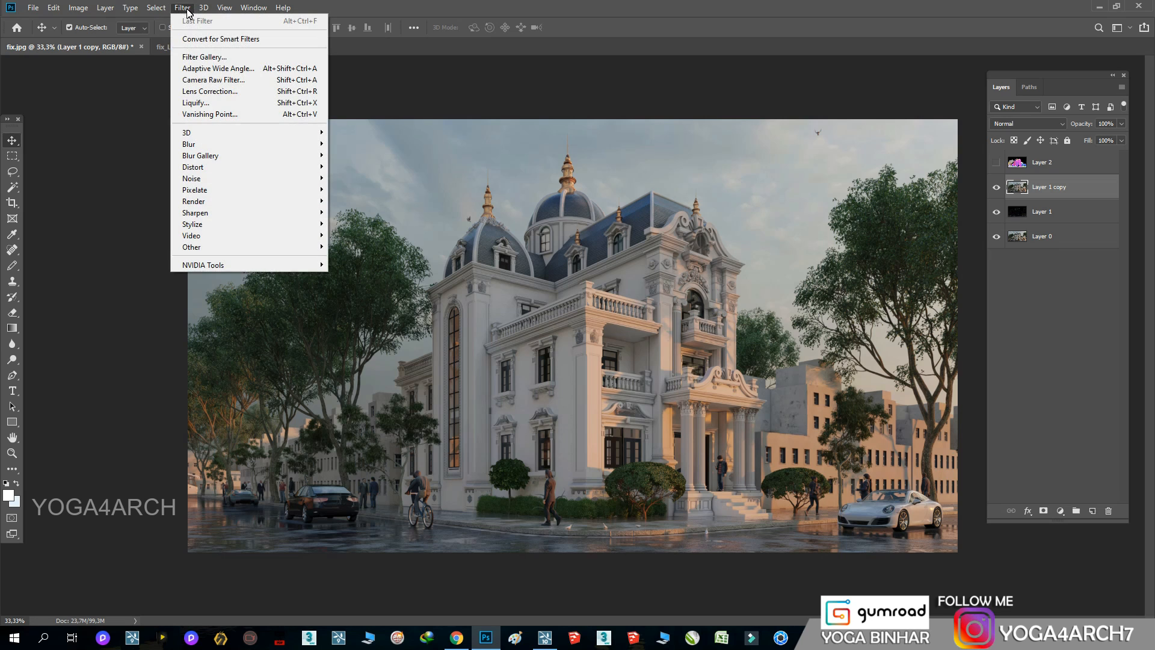
pyautogui.click(224, 76)
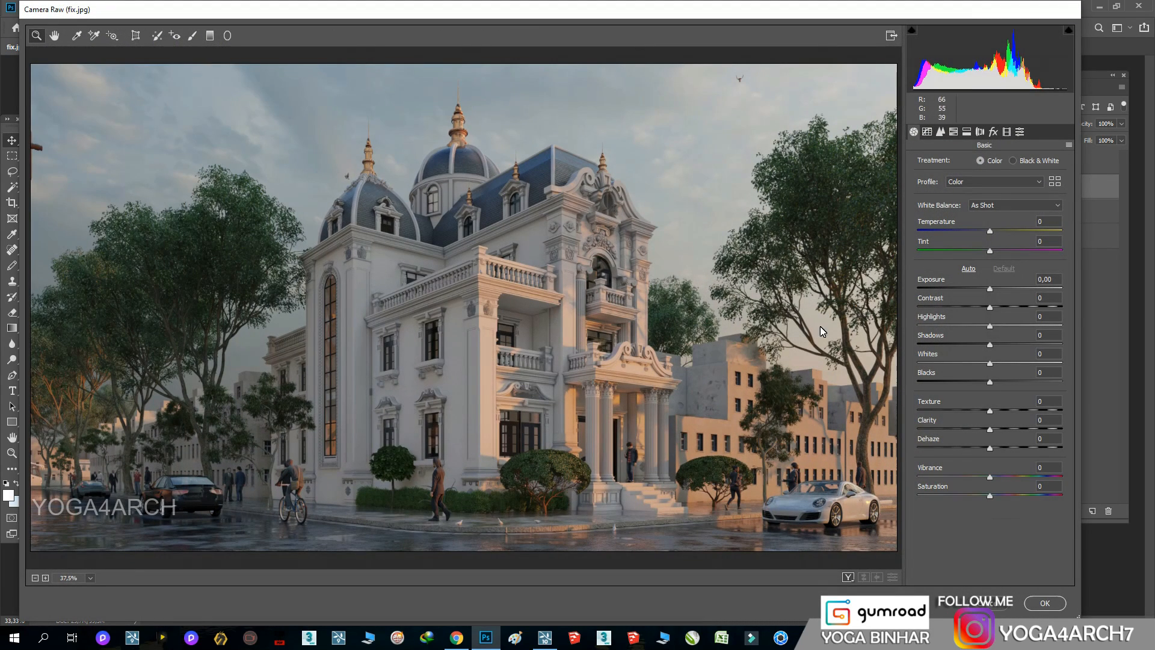
pyautogui.click(968, 268)
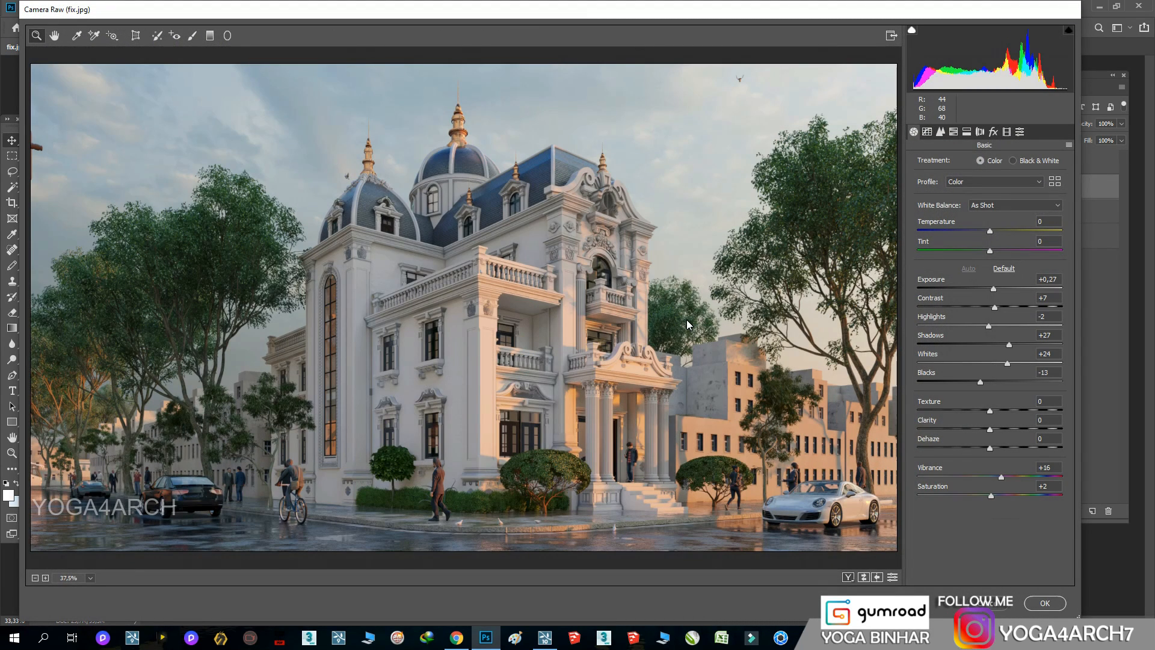
pyautogui.click(991, 208)
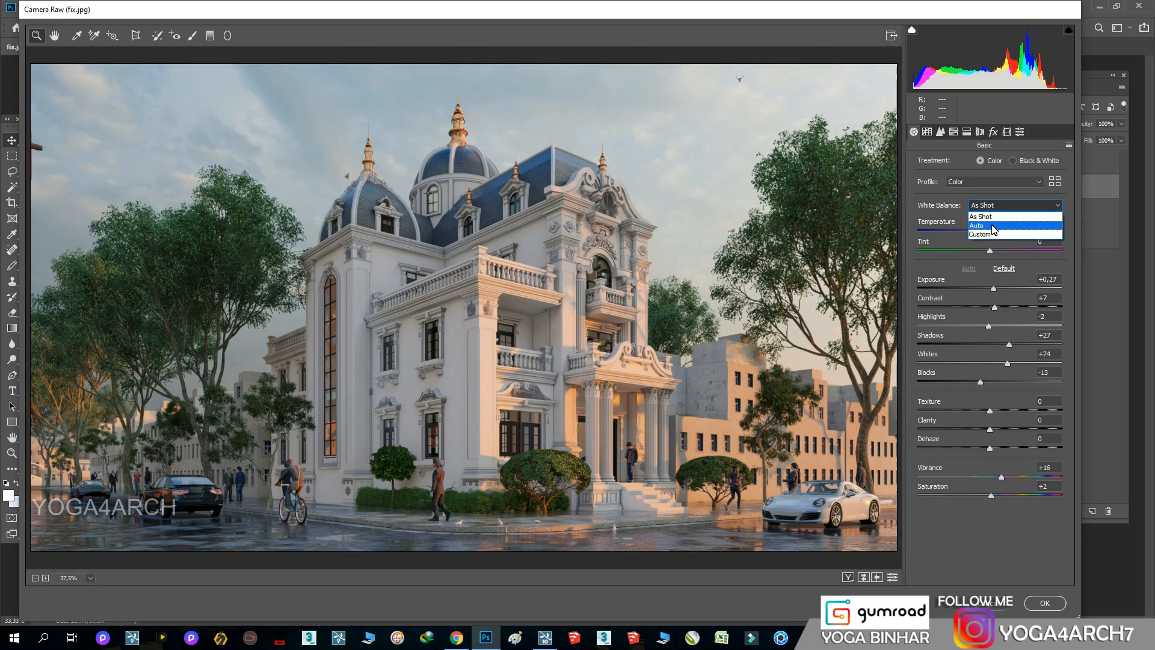
pyautogui.click(992, 225)
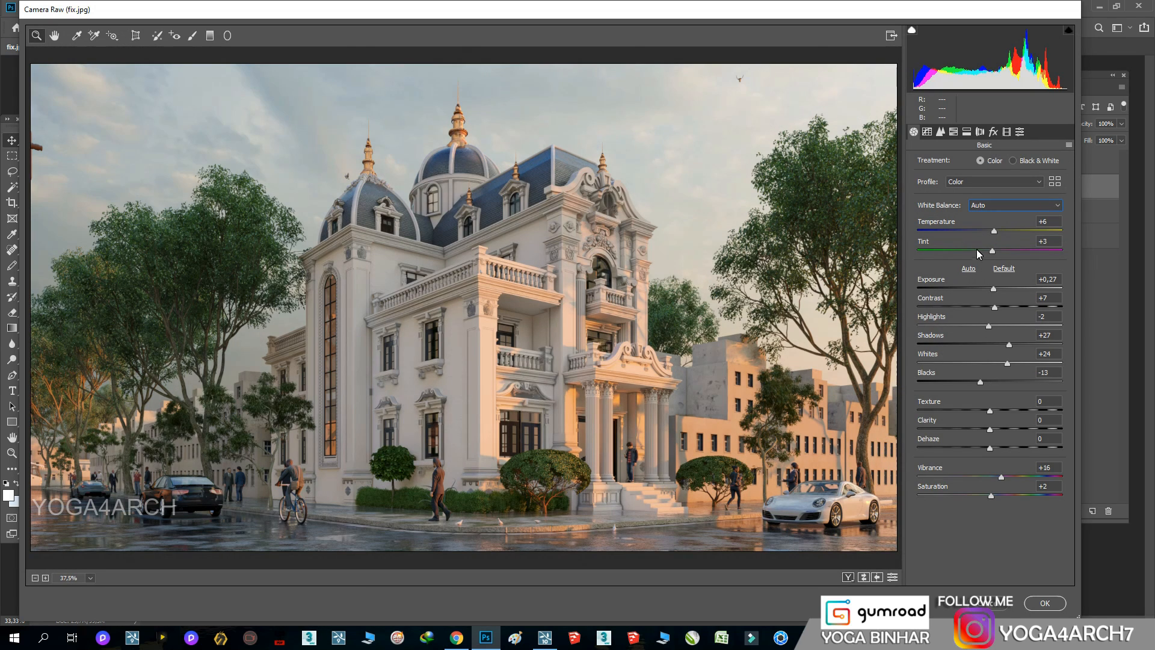
pyautogui.moveTo(993, 231); pyautogui.dragTo(992, 231)
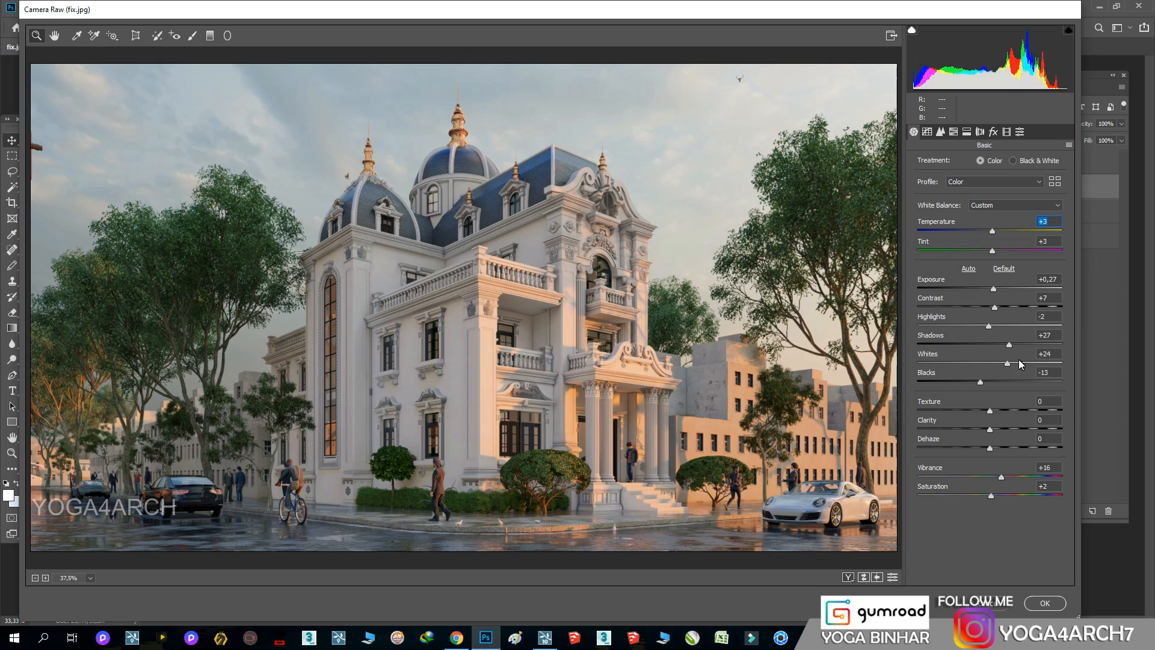
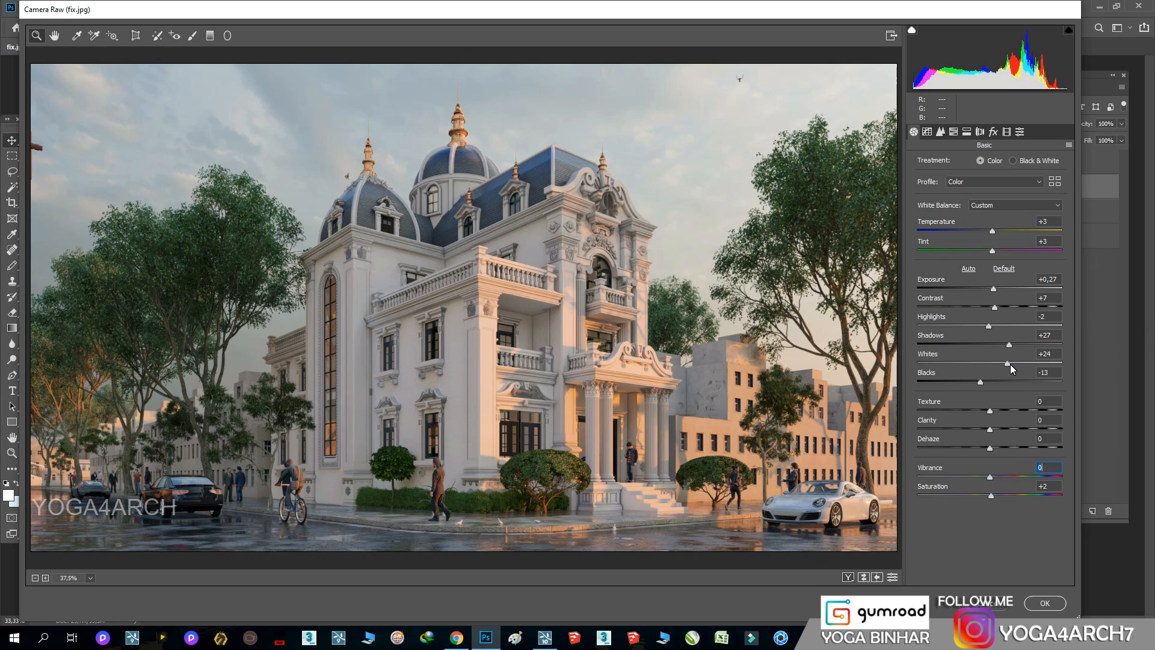
pyautogui.moveTo(1008, 363)
pyautogui.mouseDown()
pyautogui.moveTo(951, 357)
pyautogui.moveTo(1001, 363)
pyautogui.moveTo(996, 343)
pyautogui.moveTo(969, 342)
pyautogui.moveTo(991, 350)
pyautogui.moveTo(998, 326)
pyautogui.moveTo(974, 322)
pyautogui.moveTo(1016, 328)
pyautogui.moveTo(992, 328)
pyautogui.moveTo(962, 359)
pyautogui.moveTo(1005, 358)
pyautogui.mouseUp()
# Step: Set post-crop vignetting to -18 and lens vignetting to -24, increase the sharpening, and apply the Camera Raw filter to the merged copy
pyautogui.click(994, 131)
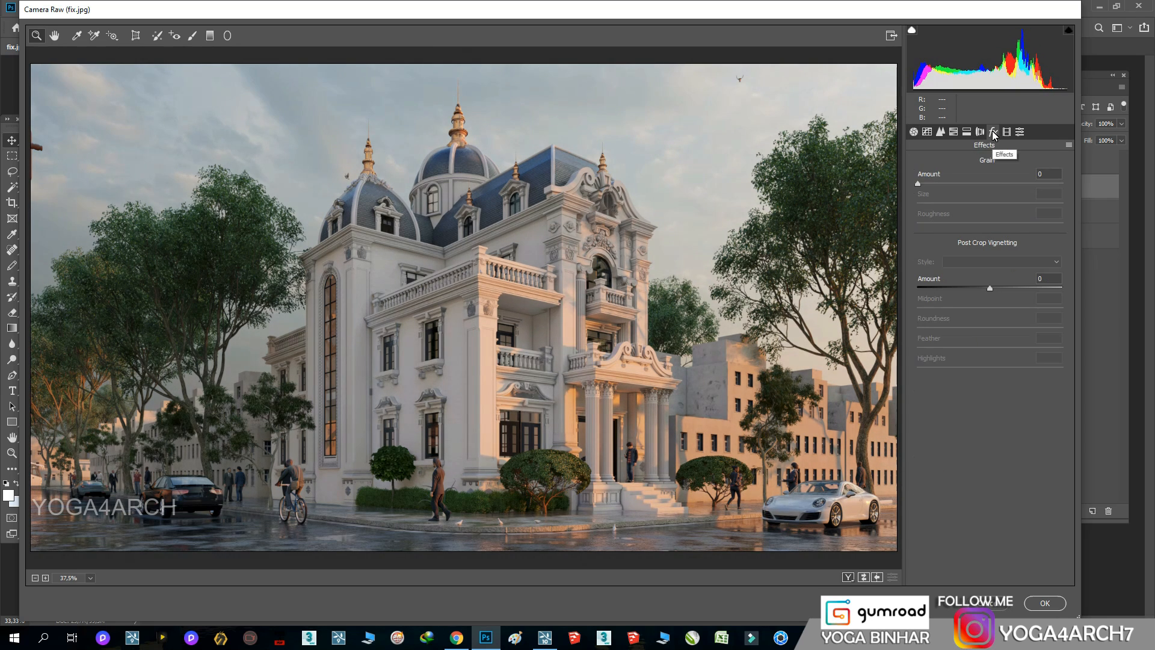
pyautogui.moveTo(990, 289)
pyautogui.mouseDown()
pyautogui.moveTo(961, 286)
pyautogui.moveTo(975, 289)
pyautogui.mouseUp()
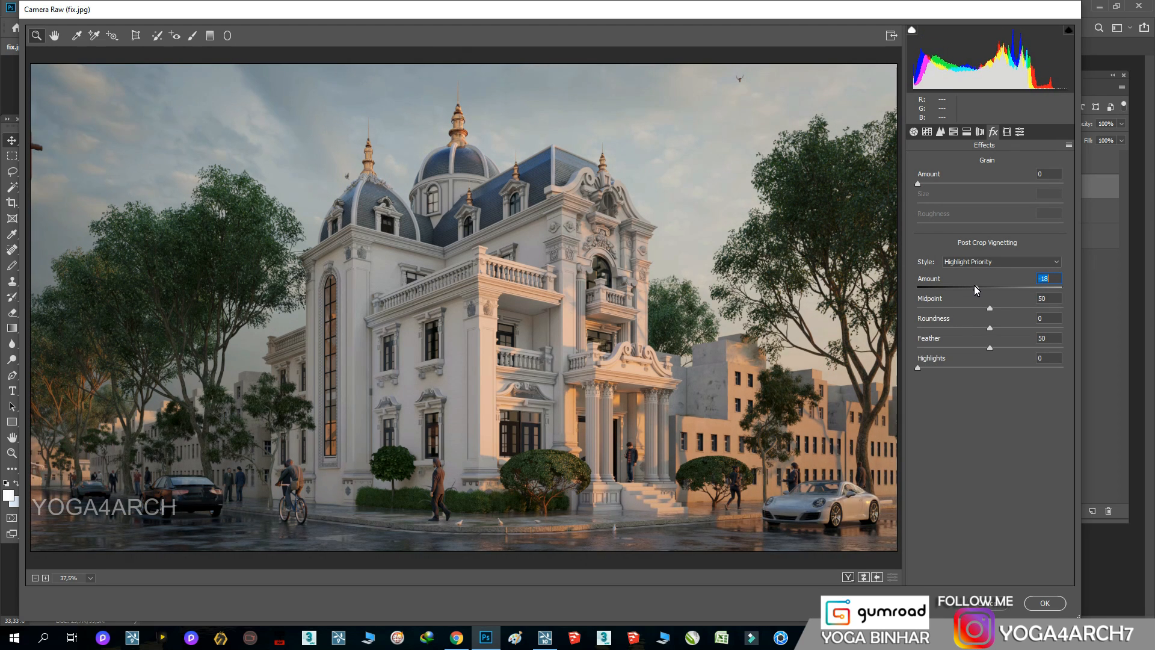
pyautogui.click(980, 132)
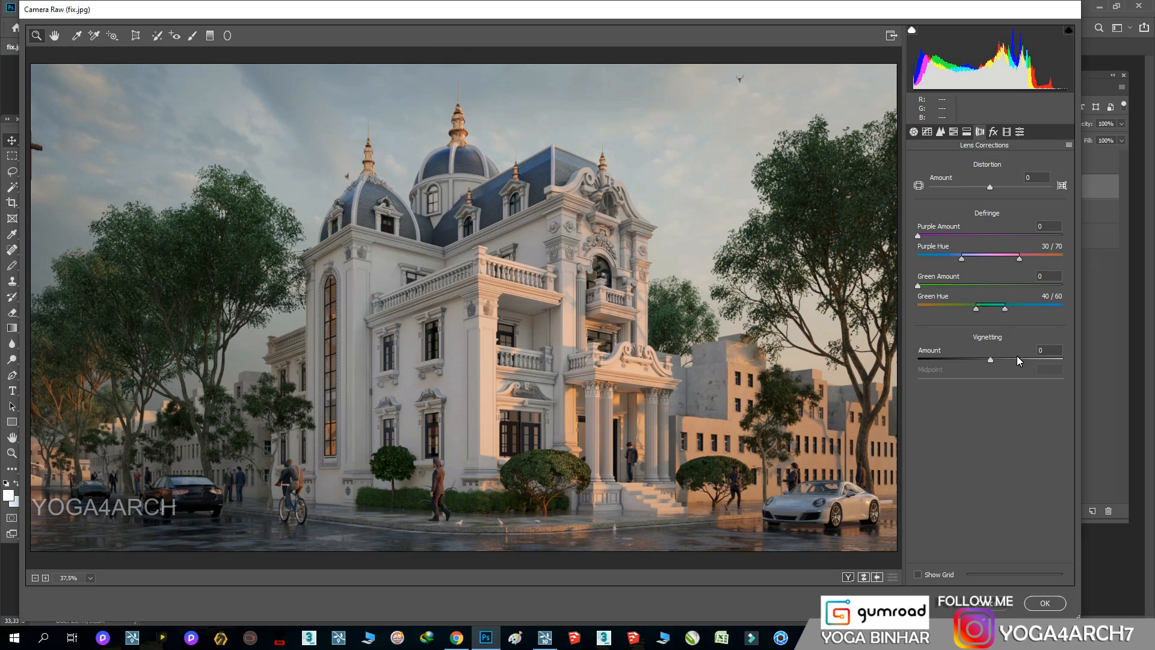
pyautogui.moveTo(983, 359)
pyautogui.mouseDown()
pyautogui.moveTo(1017, 361)
pyautogui.moveTo(974, 360)
pyautogui.mouseUp()
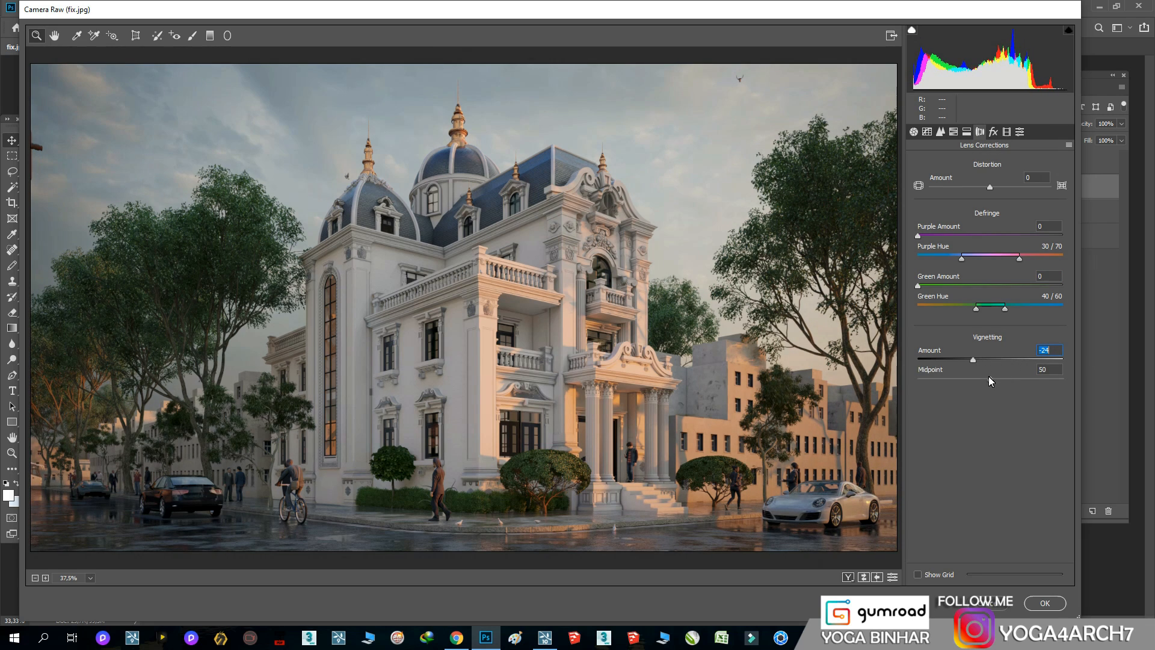
pyautogui.click(941, 132)
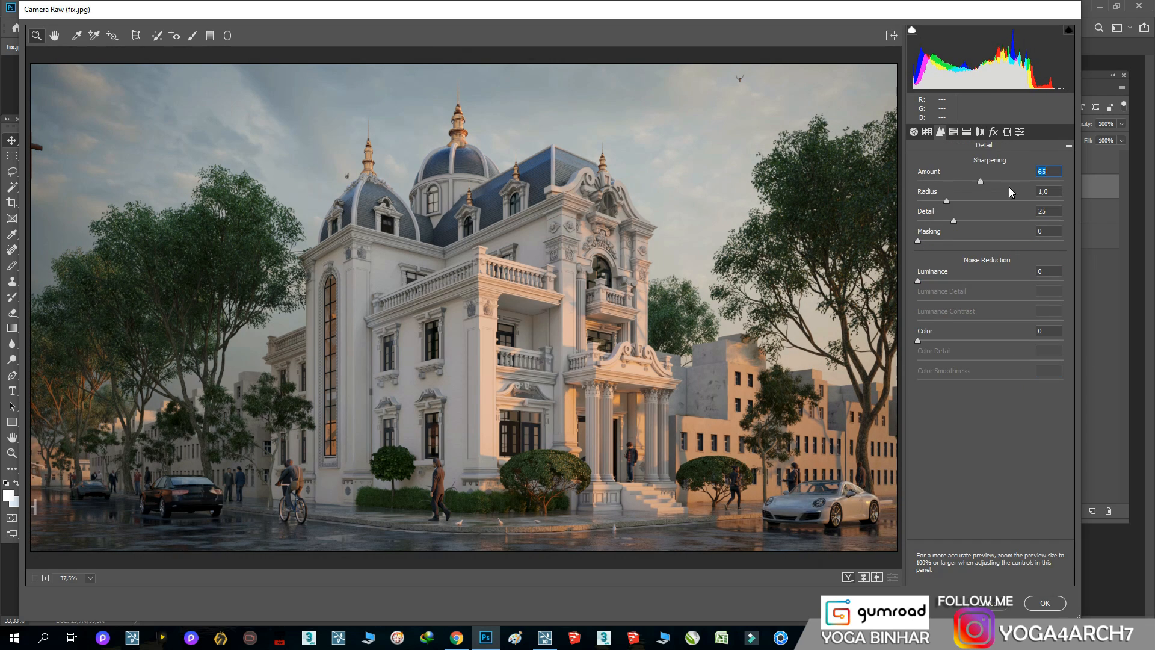
pyautogui.moveTo(973, 183); pyautogui.dragTo(962, 184)
pyautogui.click(1046, 603)
pyautogui.click(996, 189)
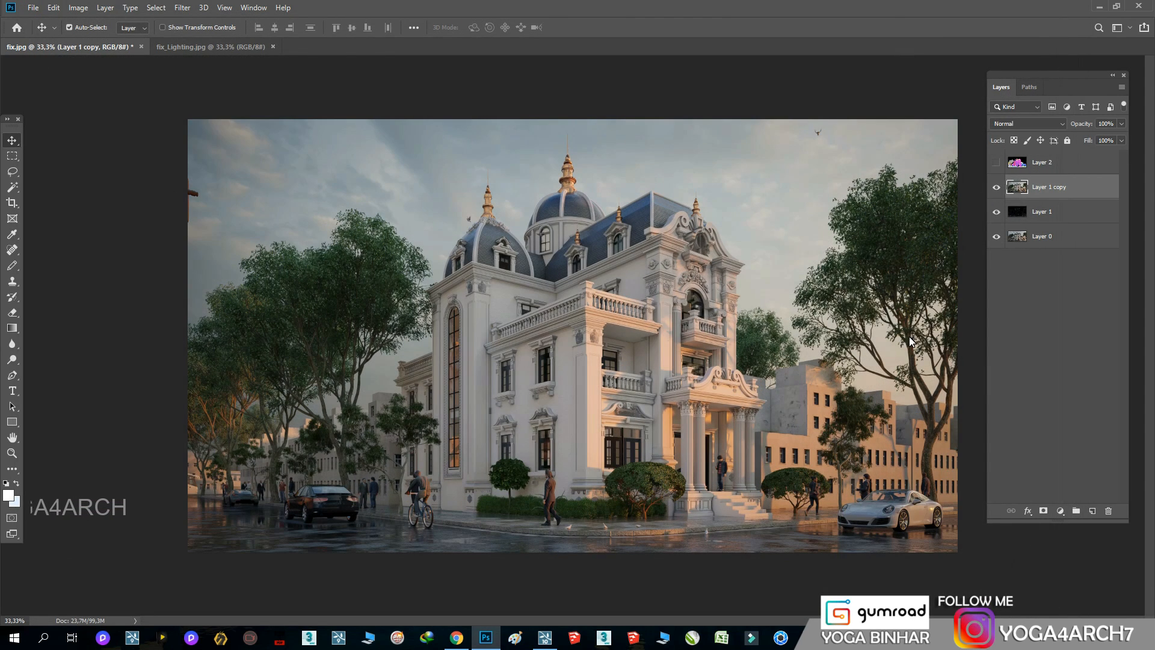
# Step: Add a Color Balance adjustment layer above the merged copy with midtones at red +6 and blue +1
pyautogui.click(1061, 511)
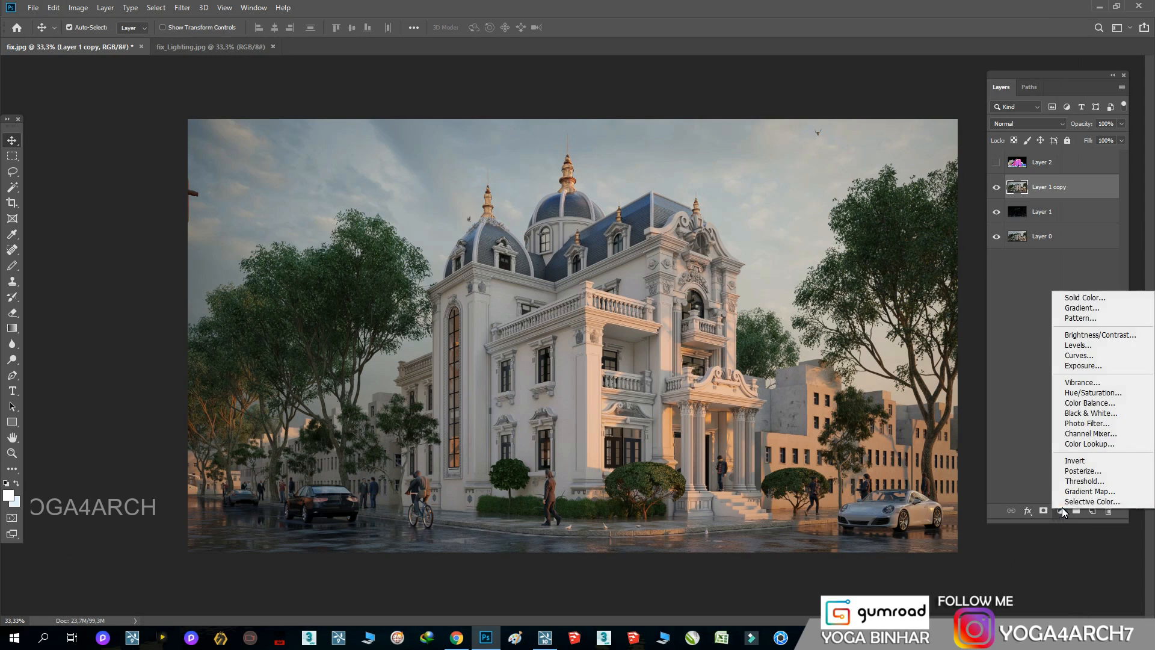
pyautogui.click(1077, 407)
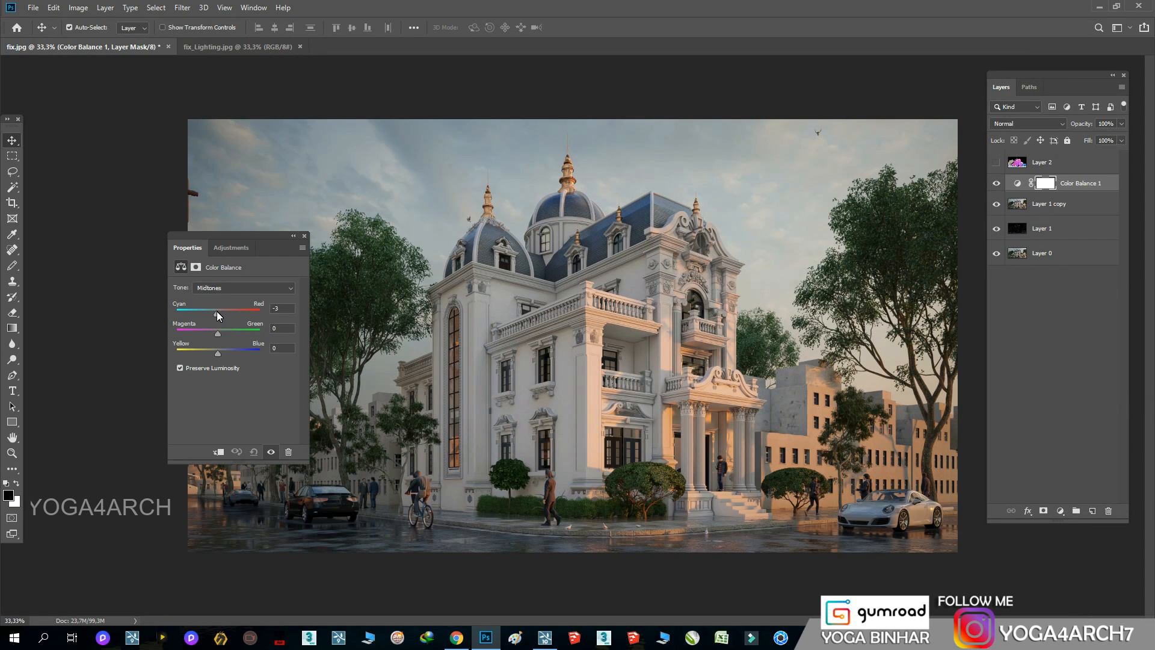
pyautogui.moveTo(217, 312); pyautogui.dragTo(220, 311)
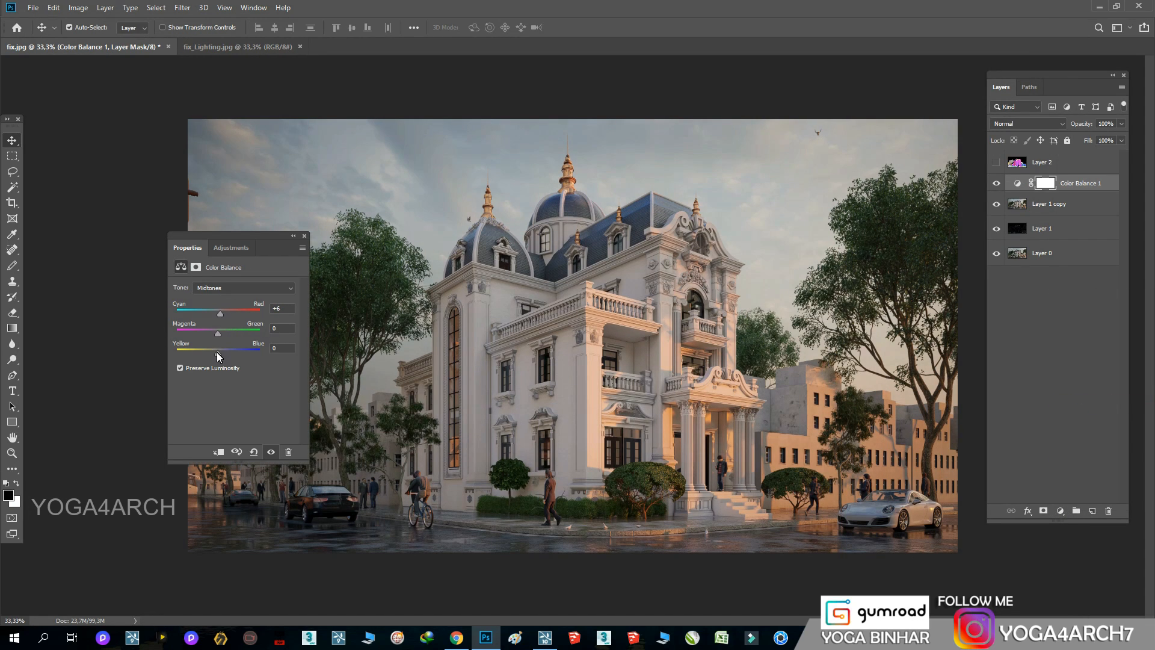
pyautogui.moveTo(218, 353); pyautogui.dragTo(221, 354)
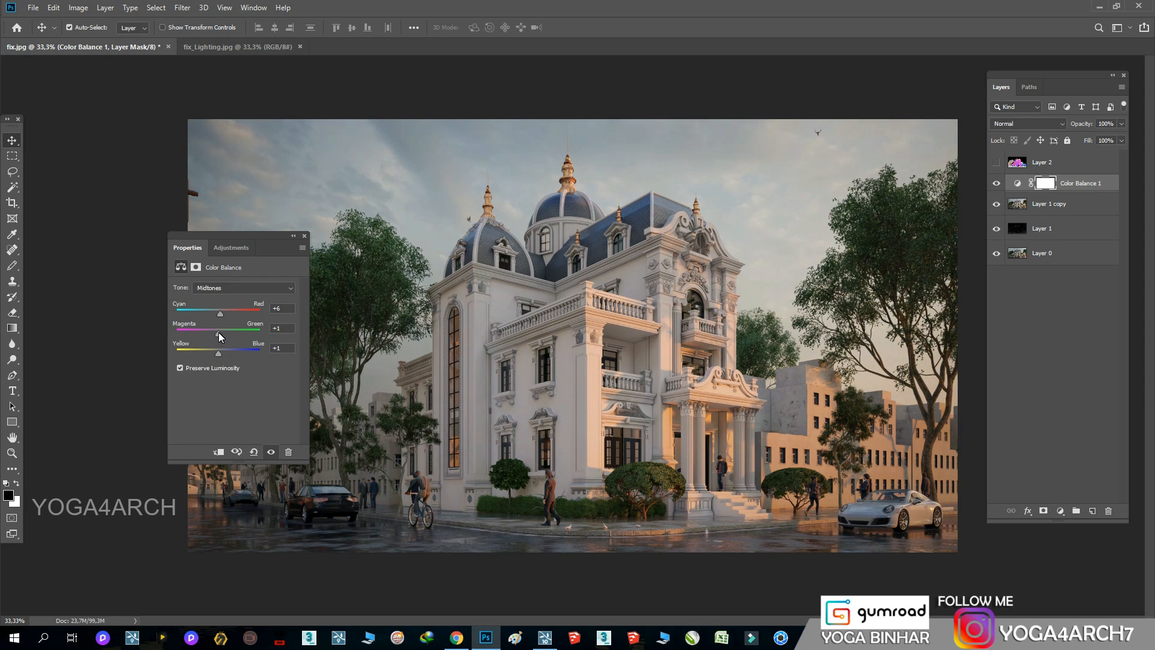
# Step: Set the Color Balance highlights to red +3 and blue +1, and compare the image with and without the adjustment
pyautogui.click(243, 287)
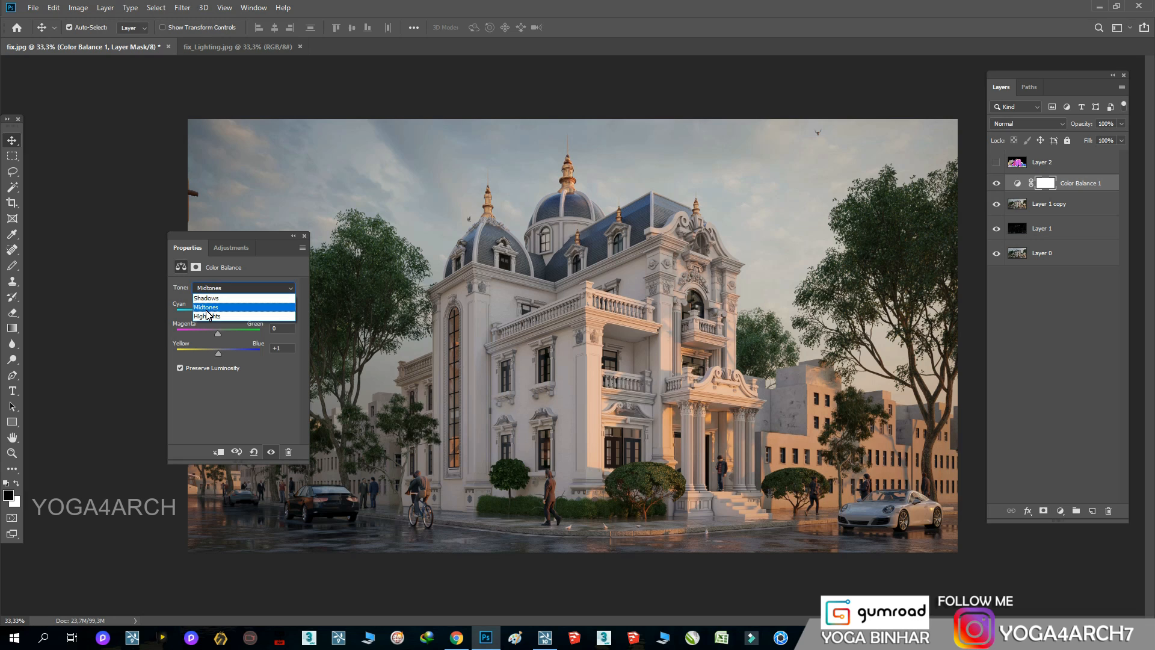
pyautogui.click(228, 315)
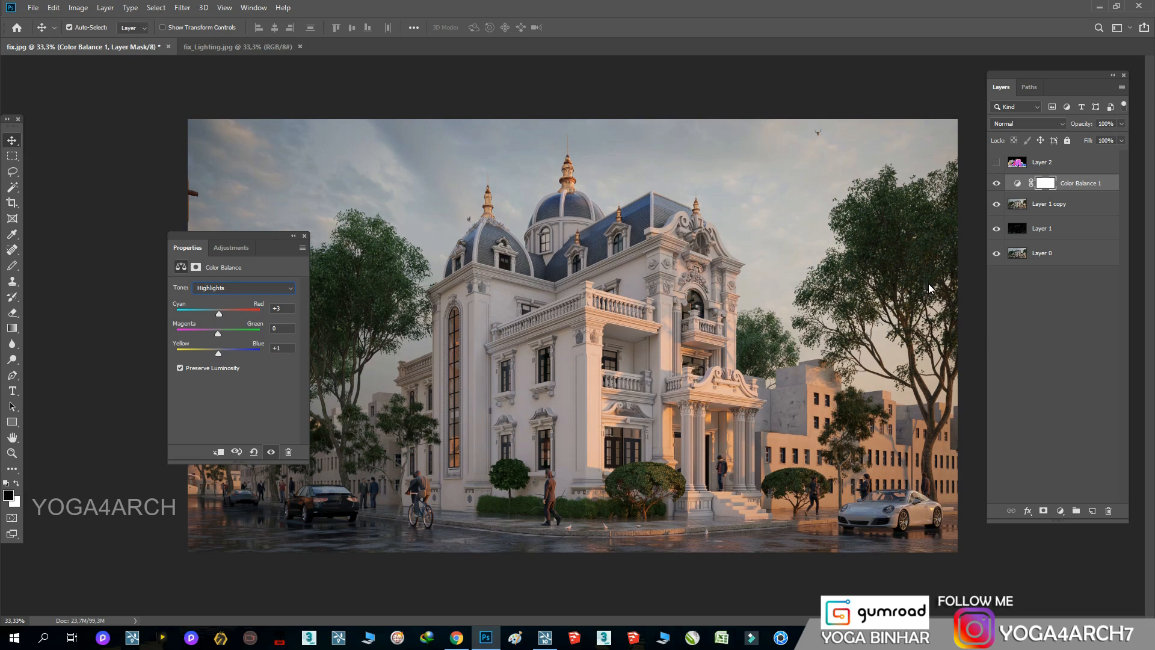
pyautogui.click(305, 236)
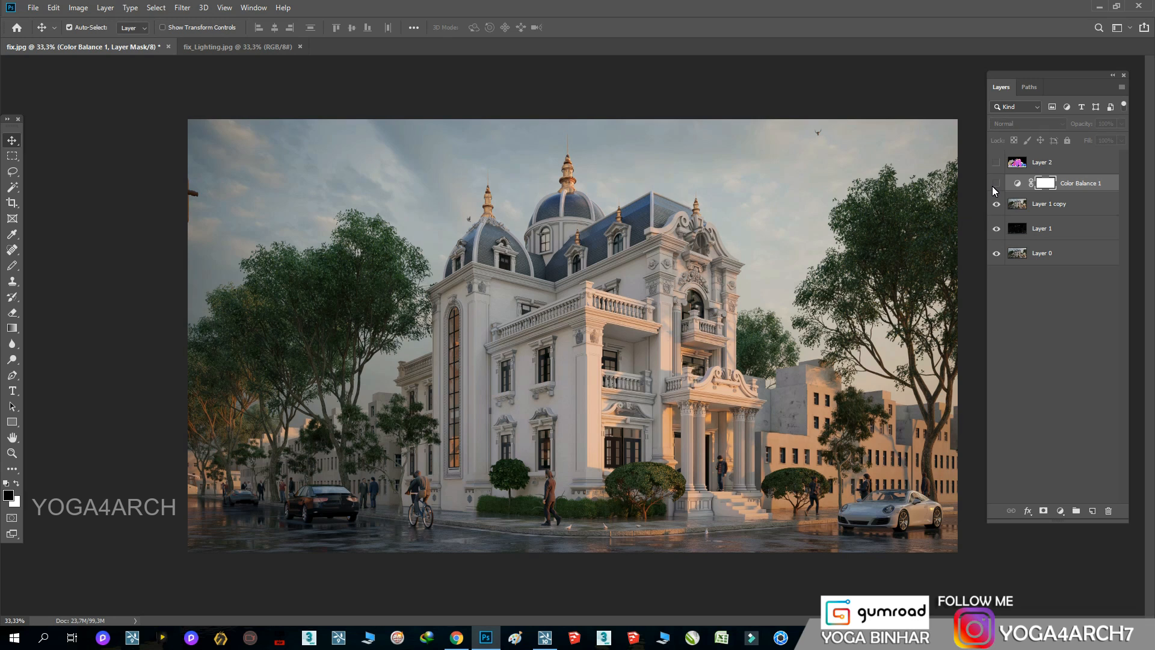
pyautogui.click(1122, 123)
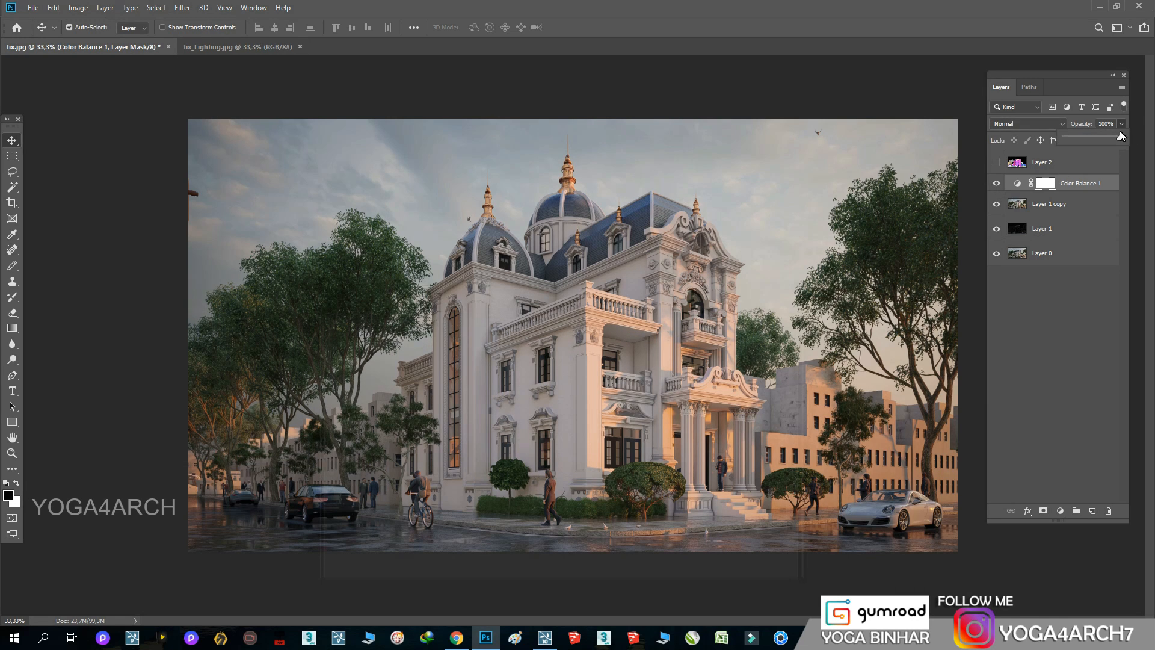
# Step: Add a Selective Color adjustment layer and set its reds to cyan -74%, magenta +5% and yellow +7%
pyautogui.click(1060, 511)
pyautogui.click(1084, 518)
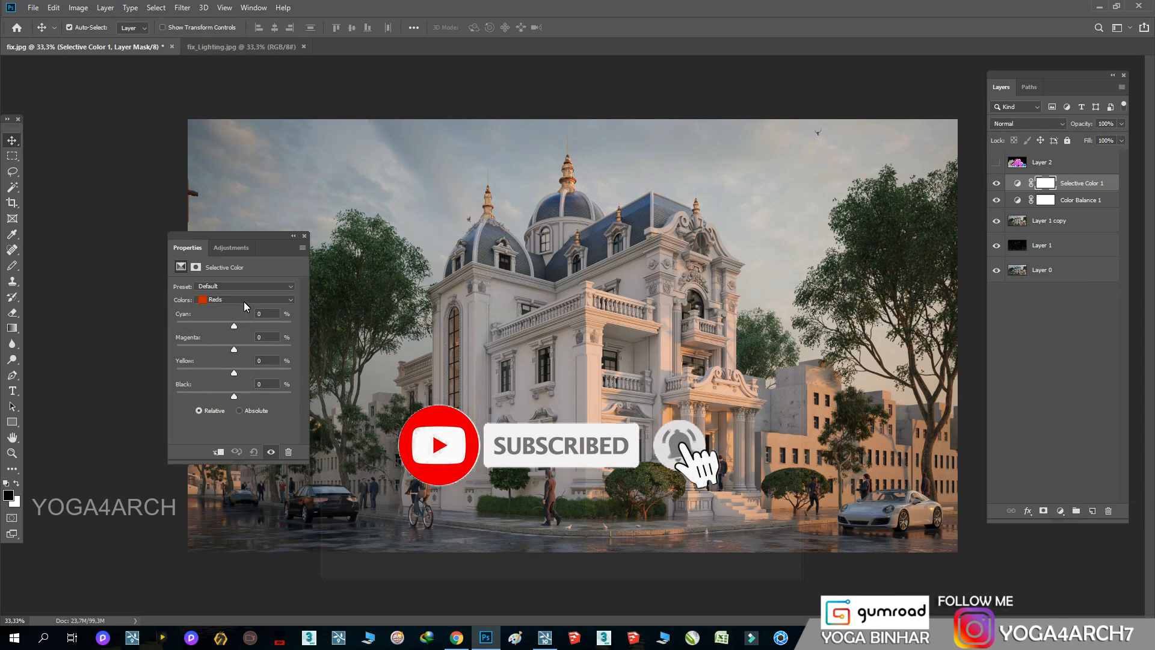
pyautogui.moveTo(234, 326); pyautogui.dragTo(192, 322)
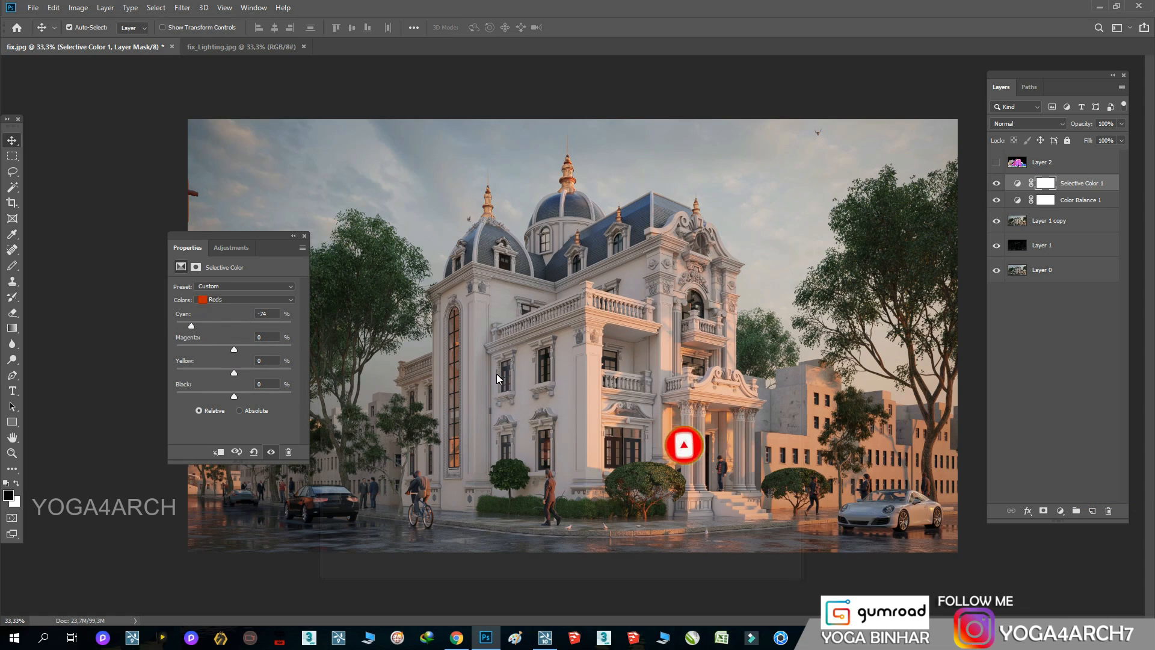
pyautogui.moveTo(241, 351); pyautogui.dragTo(262, 373)
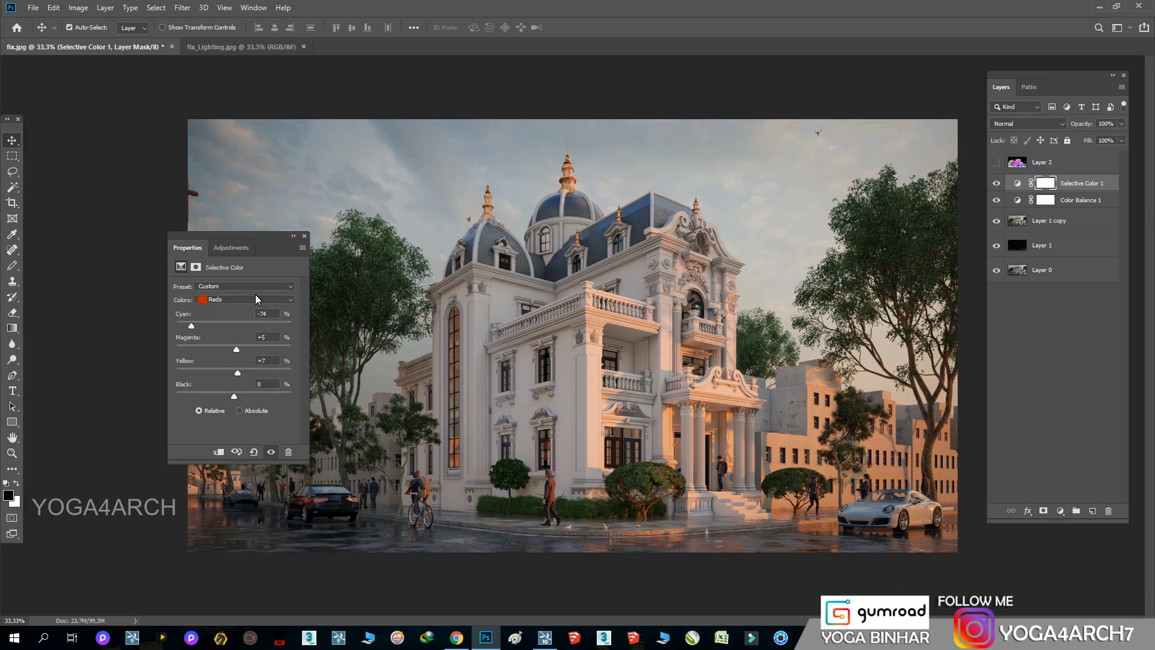
# Step: Set the Selective Color blacks to cyan -4%, magenta -2%, yellow -14% and black +1%
pyautogui.click(241, 300)
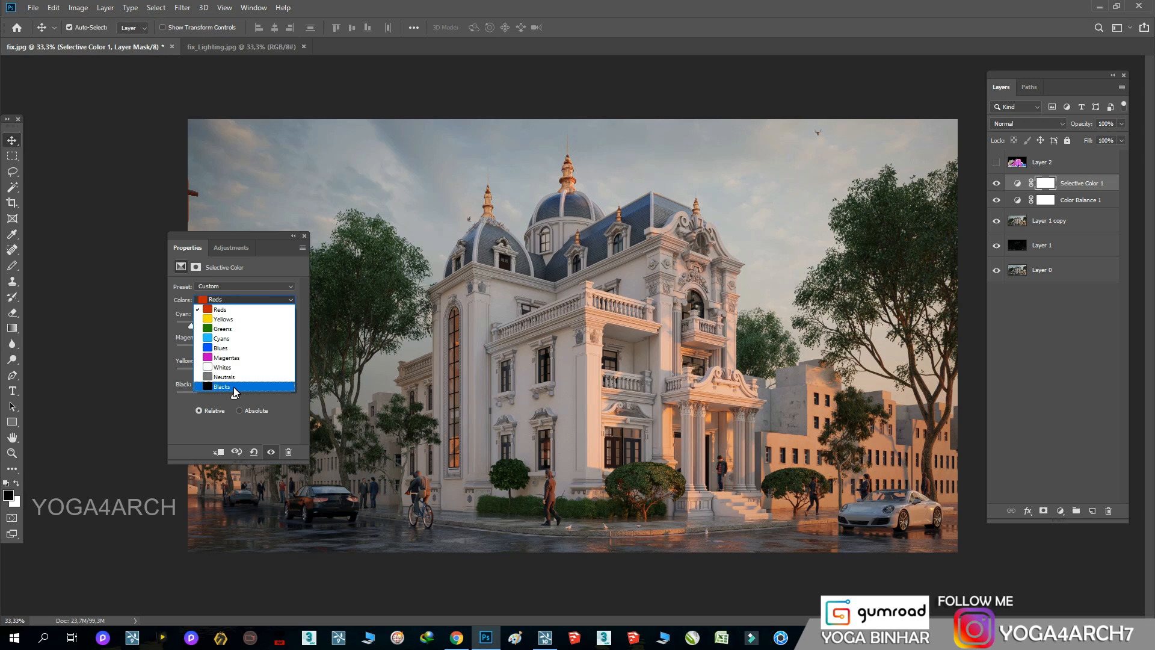
pyautogui.click(221, 387)
pyautogui.moveTo(234, 396)
pyautogui.mouseDown()
pyautogui.moveTo(226, 375)
pyautogui.moveTo(235, 399)
pyautogui.mouseUp()
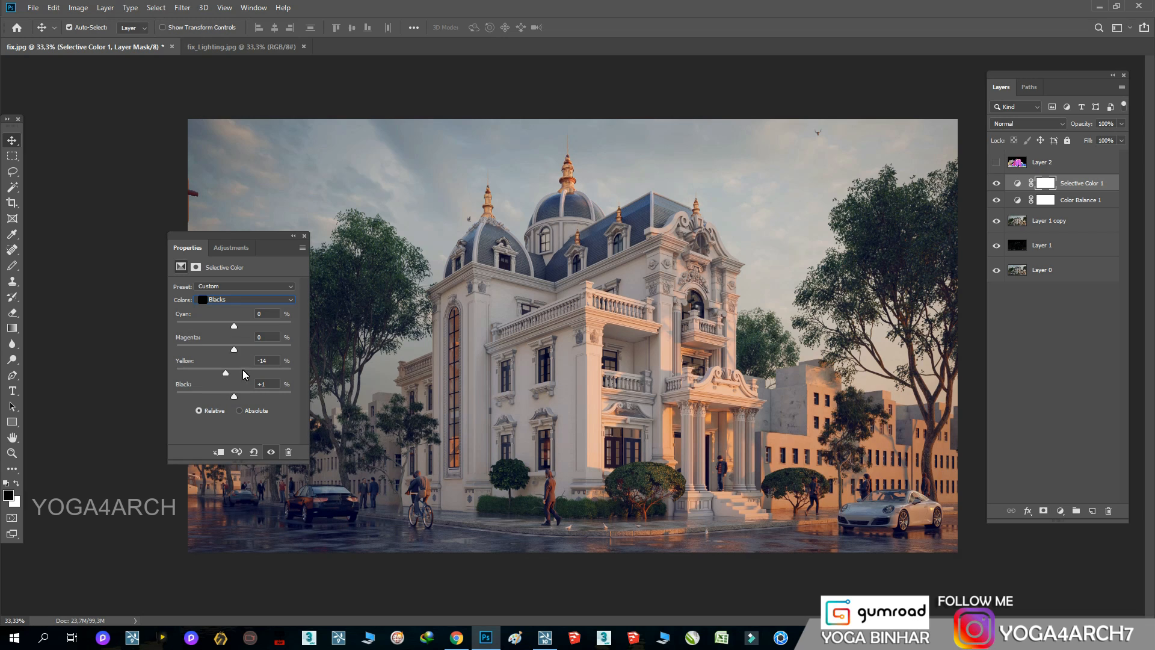
pyautogui.moveTo(234, 350); pyautogui.dragTo(232, 325)
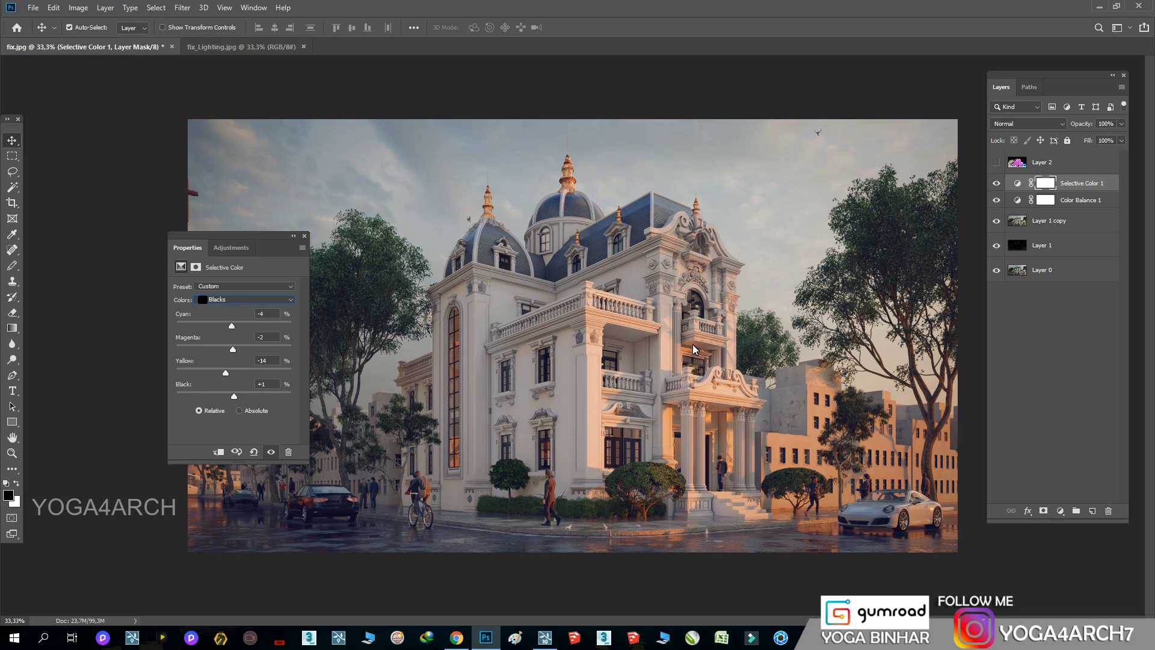
# Step: Set the cyan of the Selective Color greens to -36% and adjust their yellow and black amounts
pyautogui.click(239, 301)
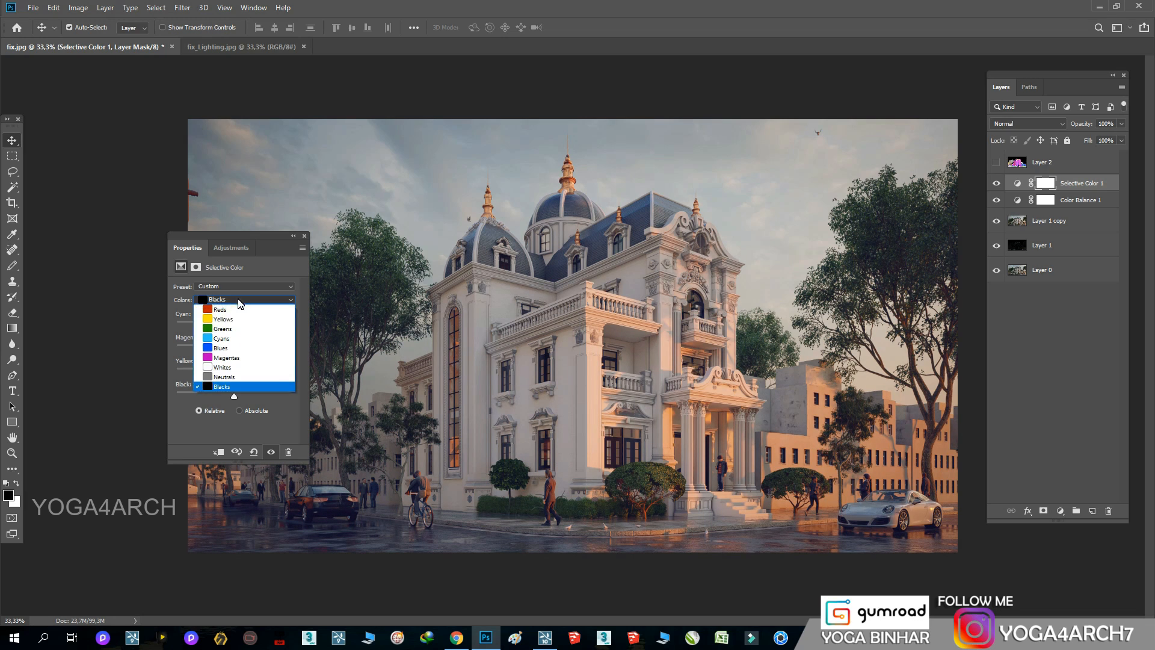
pyautogui.click(233, 331)
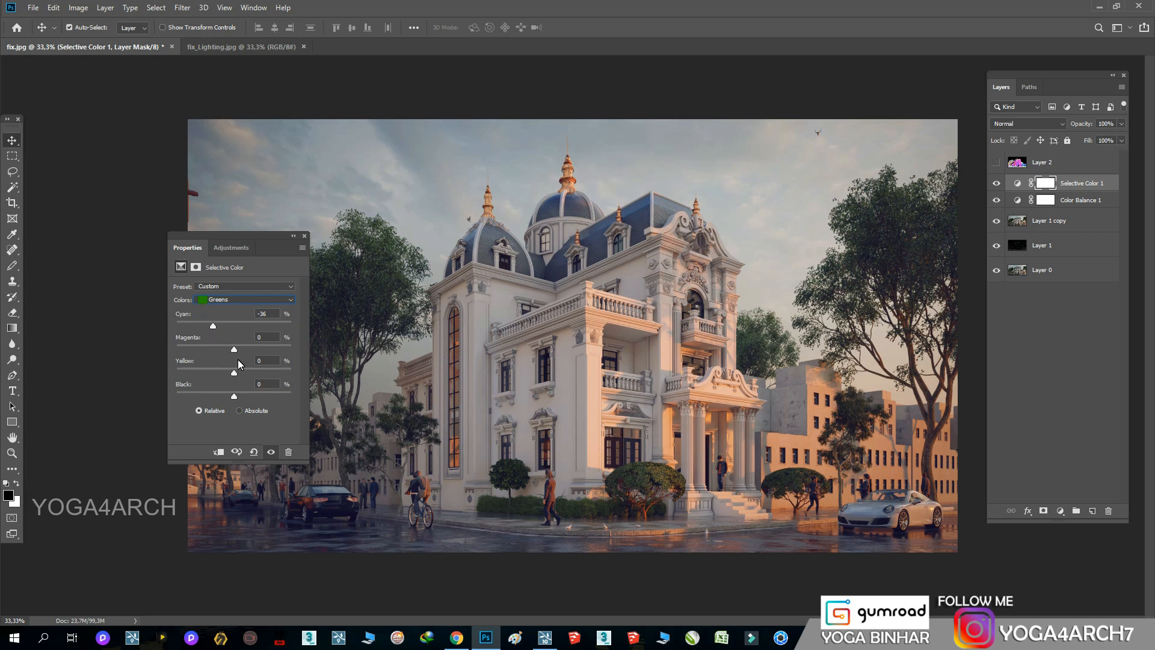
pyautogui.moveTo(197, 367)
pyautogui.mouseDown()
pyautogui.moveTo(149, 378)
pyautogui.moveTo(204, 378)
pyautogui.mouseUp()
pyautogui.moveTo(267, 398); pyautogui.dragTo(240, 398)
# Step: Set the Selective Color yellows to cyan -41%, magenta +16%, yellow -17% and black +29%, and compare the image with and without the adjustment
pyautogui.click(265, 299)
pyautogui.click(238, 313)
pyautogui.moveTo(231, 348); pyautogui.dragTo(263, 348)
pyautogui.moveTo(221, 395); pyautogui.dragTo(250, 399)
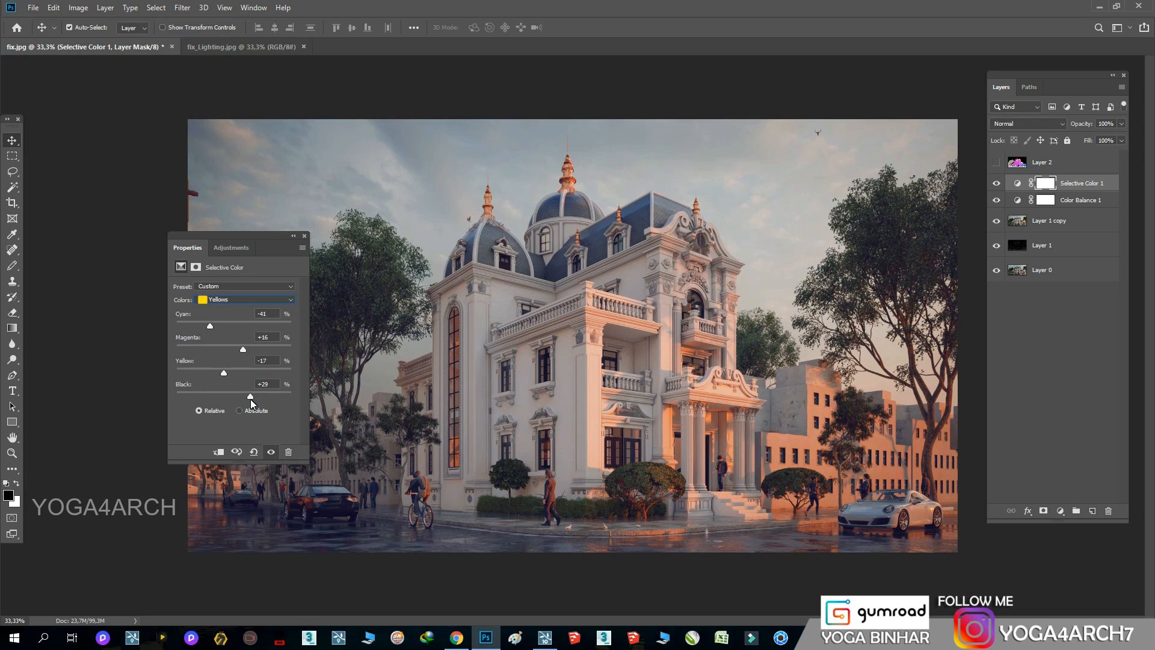
pyautogui.click(305, 235)
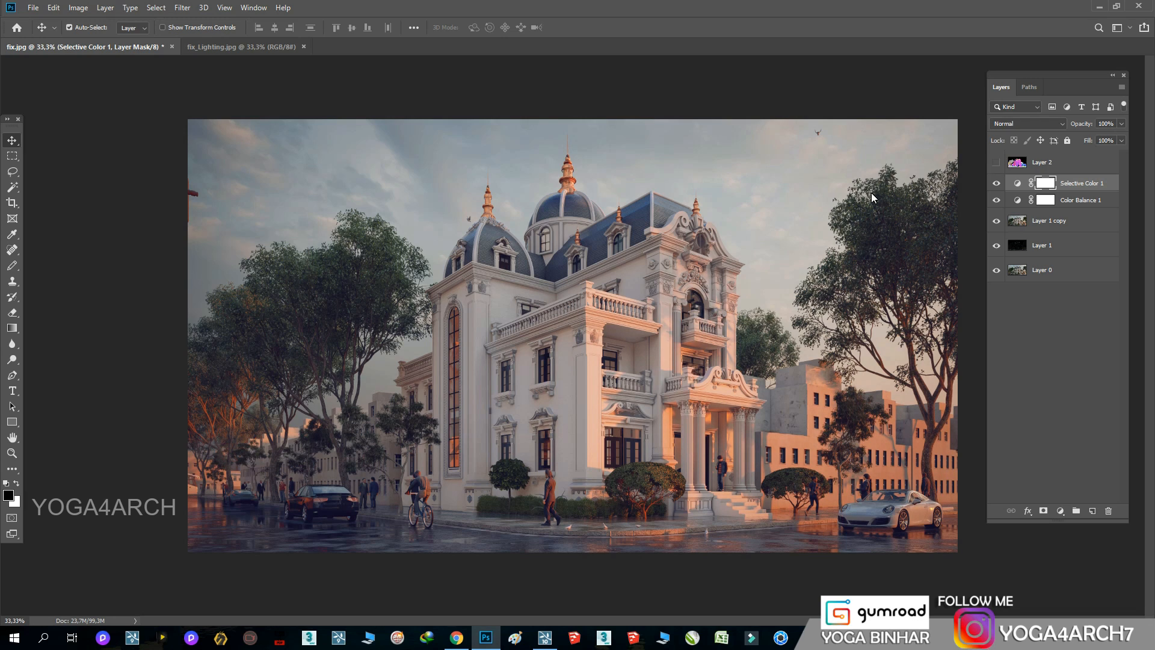
pyautogui.click(997, 184)
pyautogui.click(997, 184)
# Step: Add a Brightness/Contrast adjustment layer with automatic values at 32% opacity, and compare the image with and without it and the Selective Color layer
pyautogui.click(1061, 511)
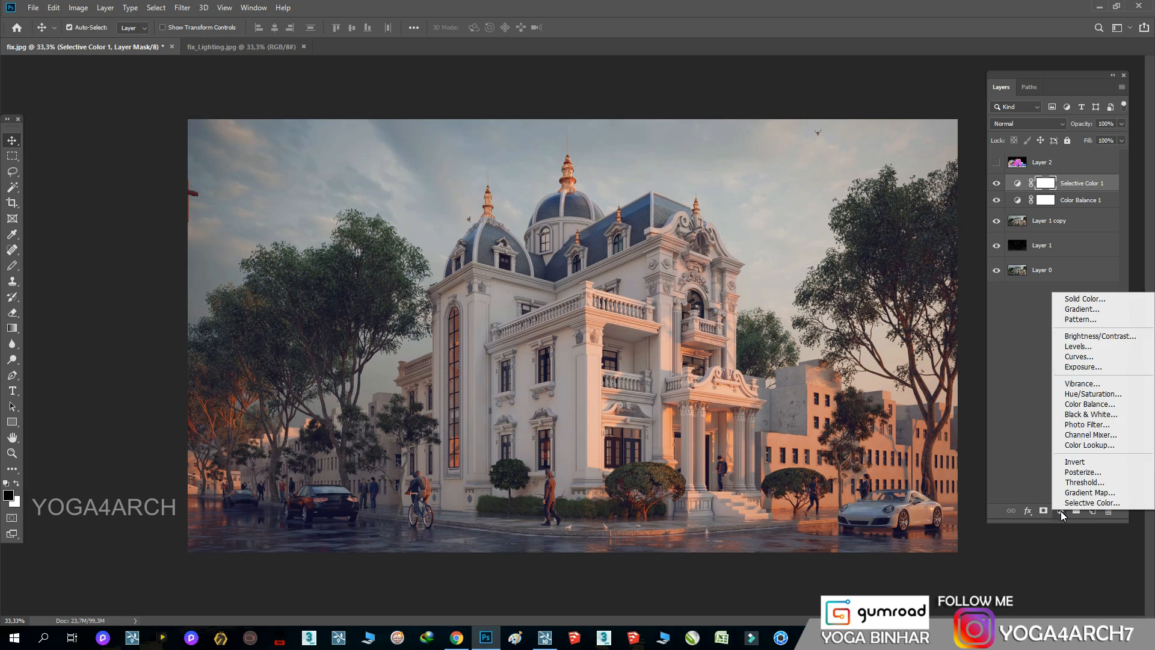
pyautogui.click(1099, 336)
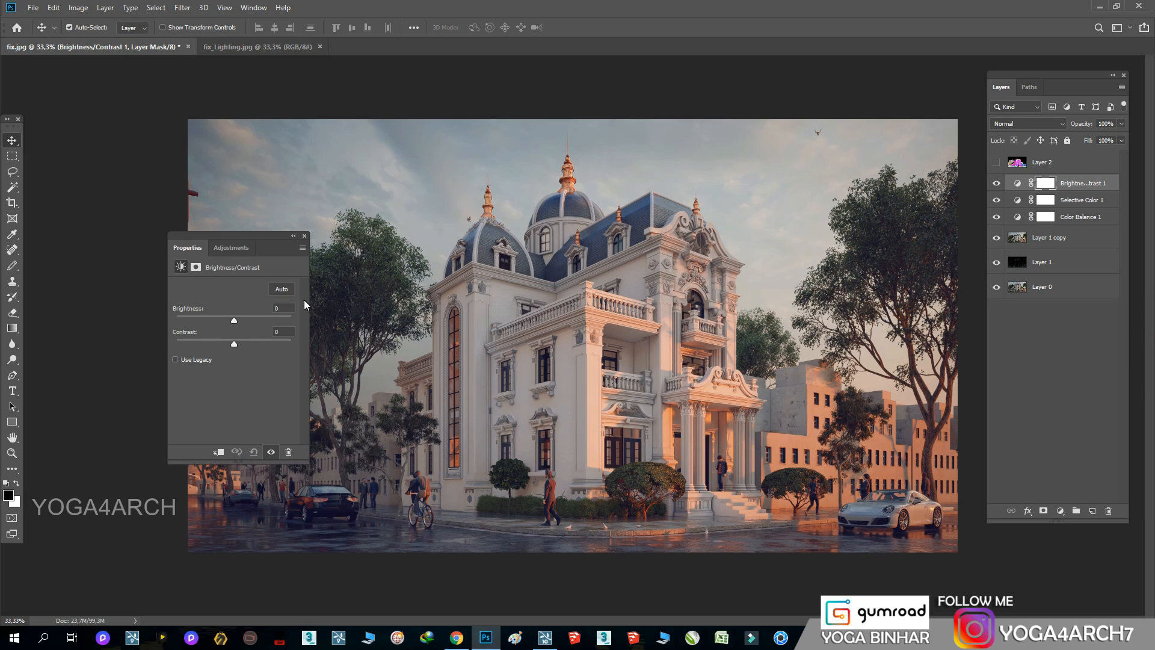
pyautogui.click(282, 289)
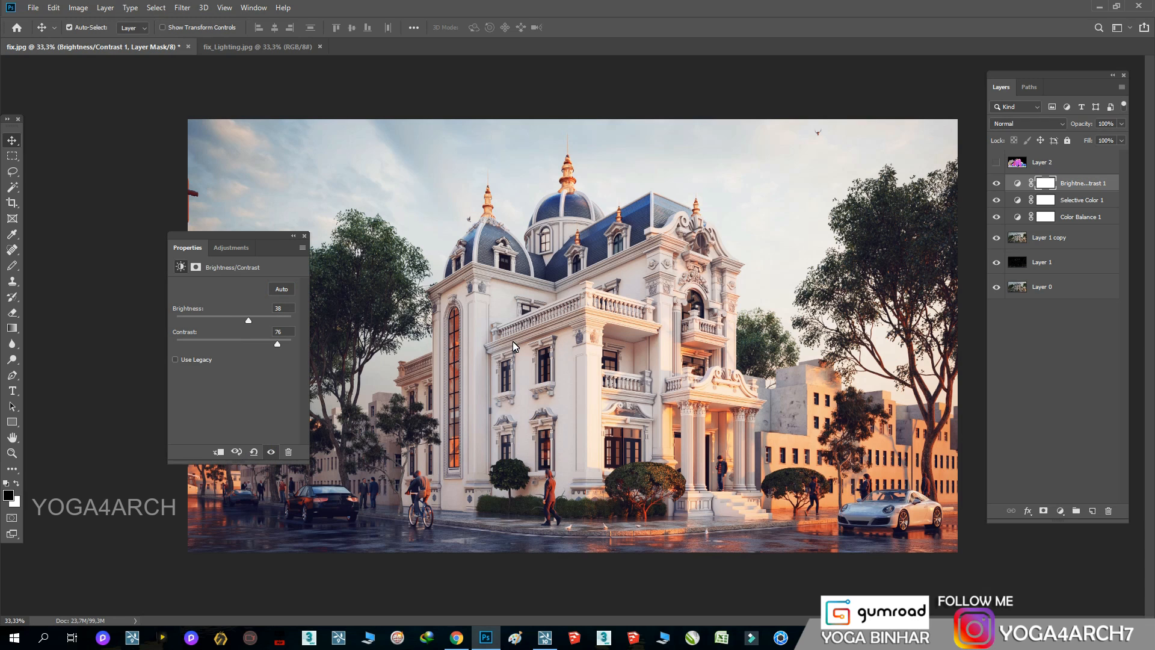
pyautogui.click(1120, 124)
pyautogui.moveTo(1058, 144); pyautogui.dragTo(1084, 145)
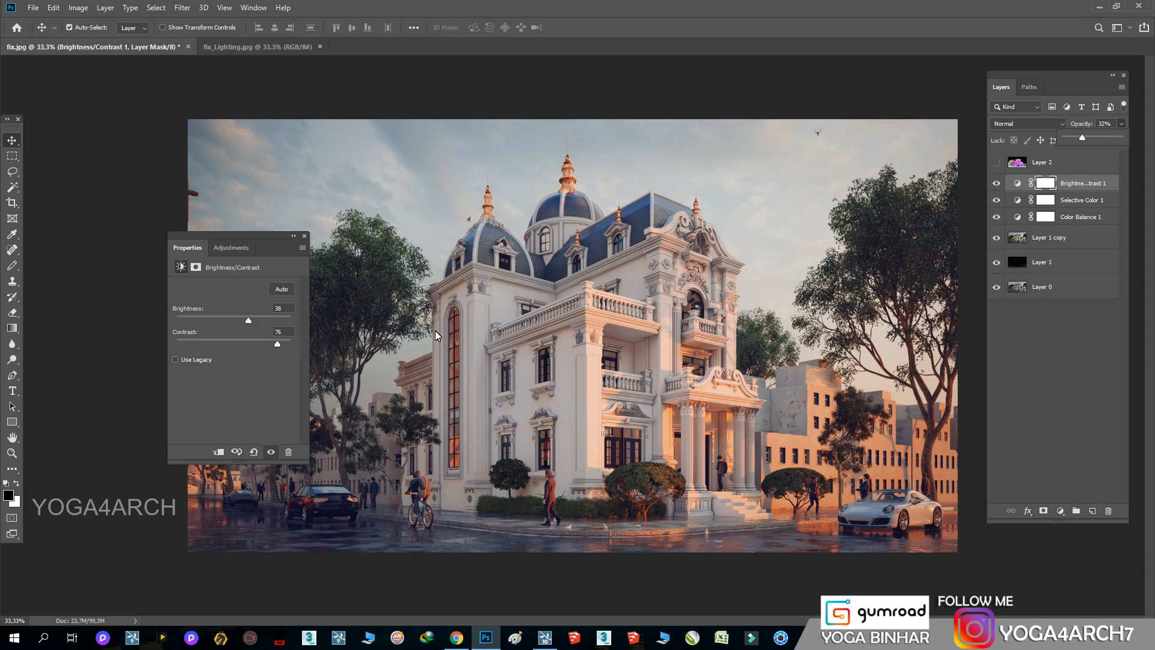
pyautogui.click(304, 235)
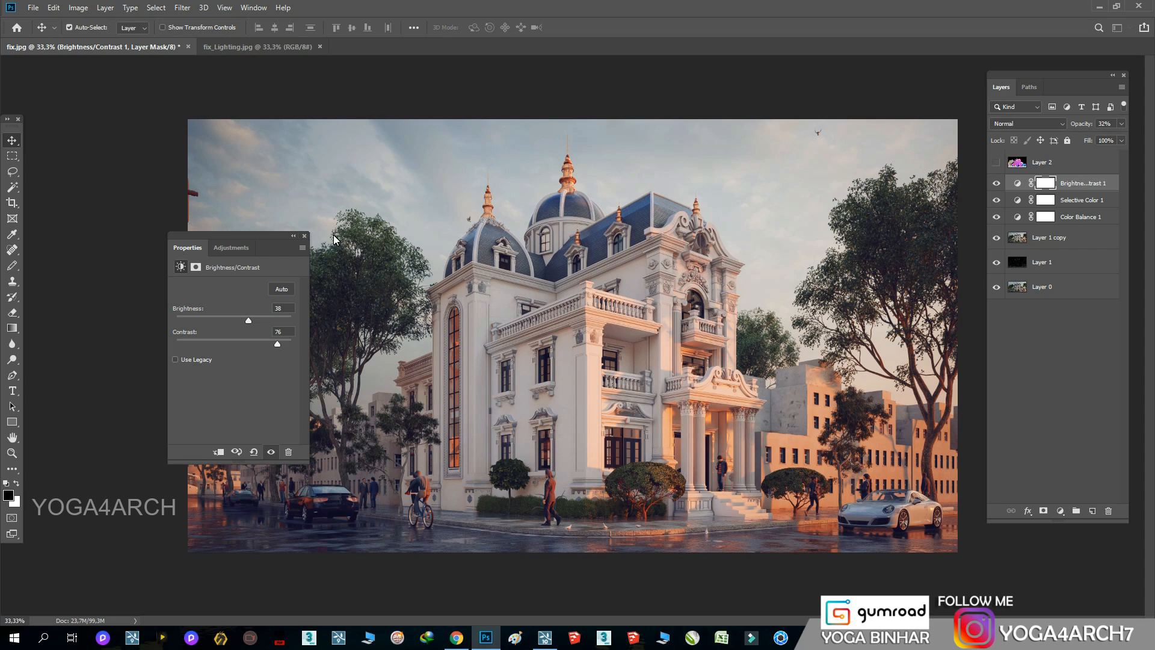
pyautogui.click(996, 182)
pyautogui.click(997, 183)
pyautogui.click(997, 200)
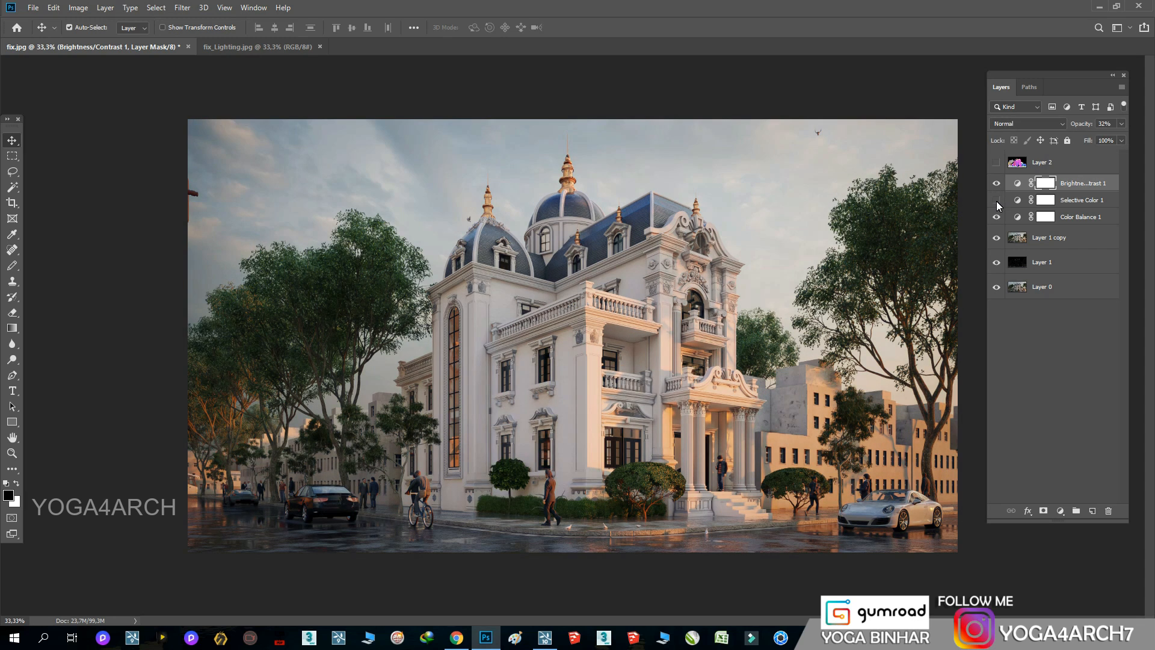
pyautogui.click(997, 200)
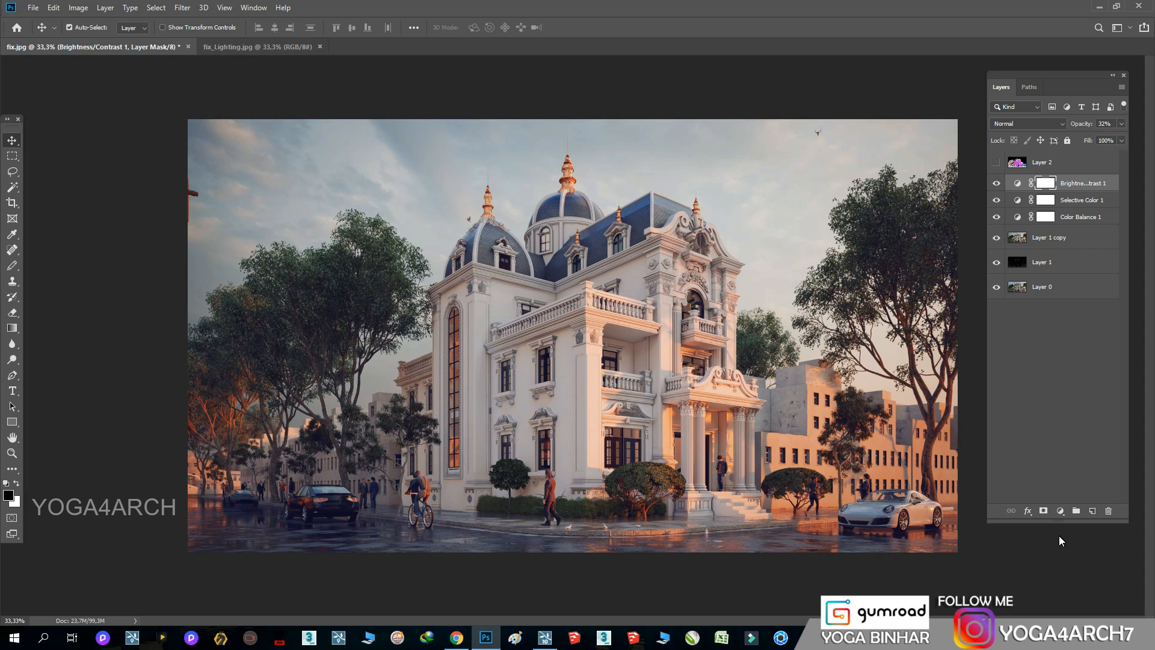
# Step: Add a Color Lookup adjustment layer using the DropBlues.3DL LUT and compare the image with and without it
pyautogui.click(1060, 511)
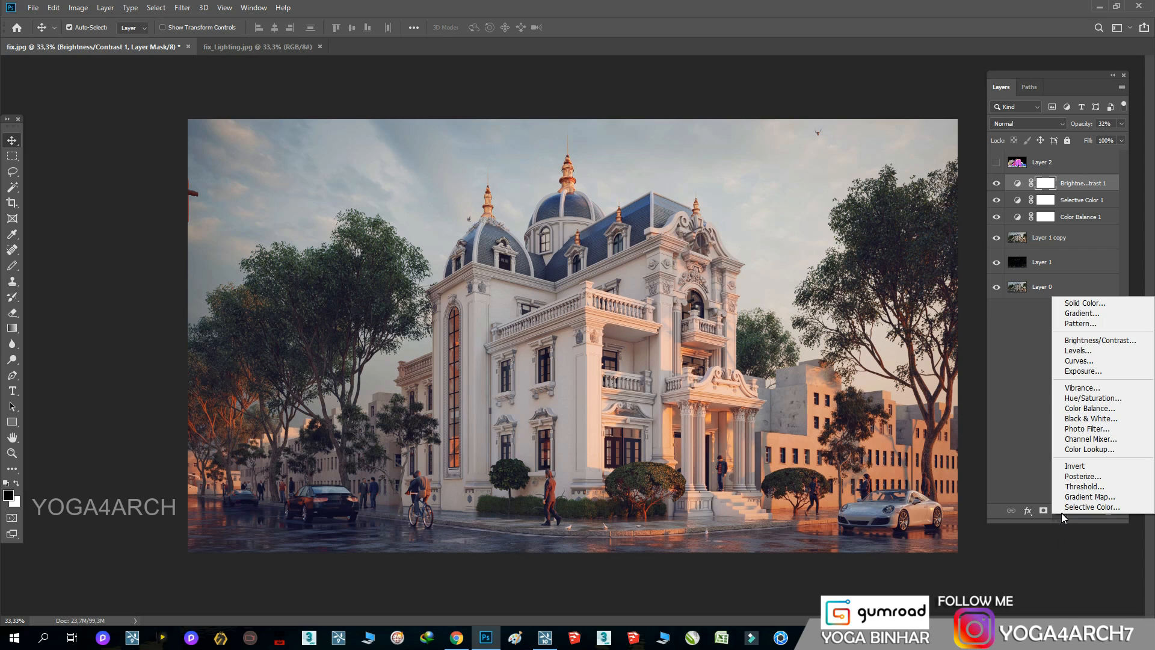
pyautogui.click(1090, 449)
pyautogui.click(268, 288)
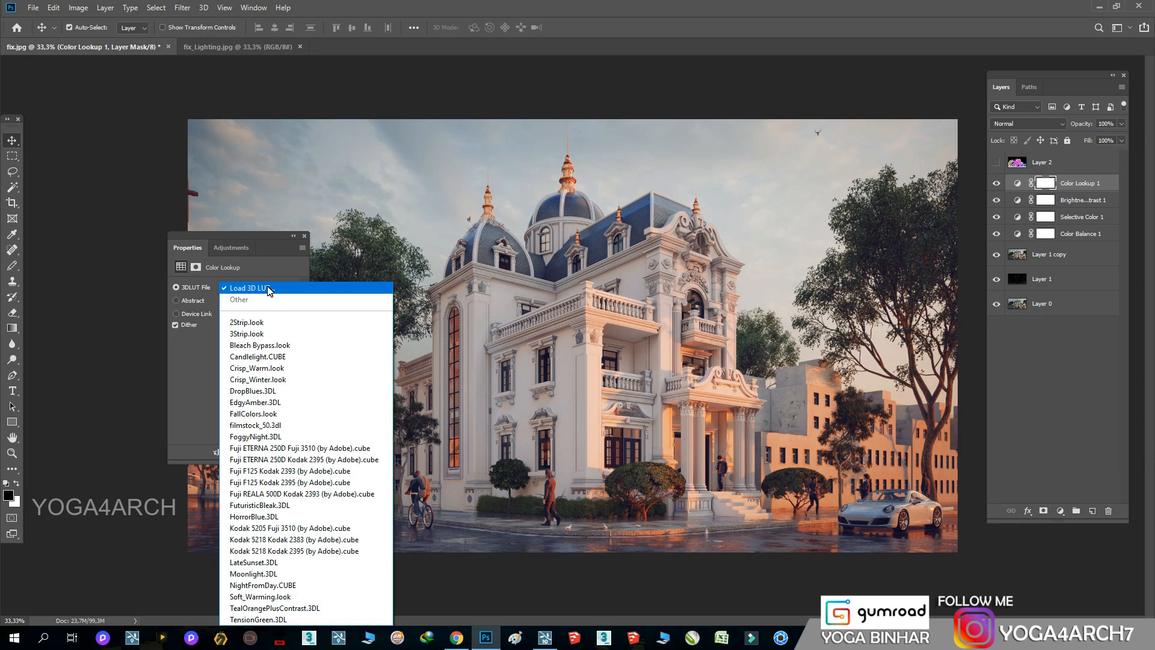
pyautogui.click(272, 391)
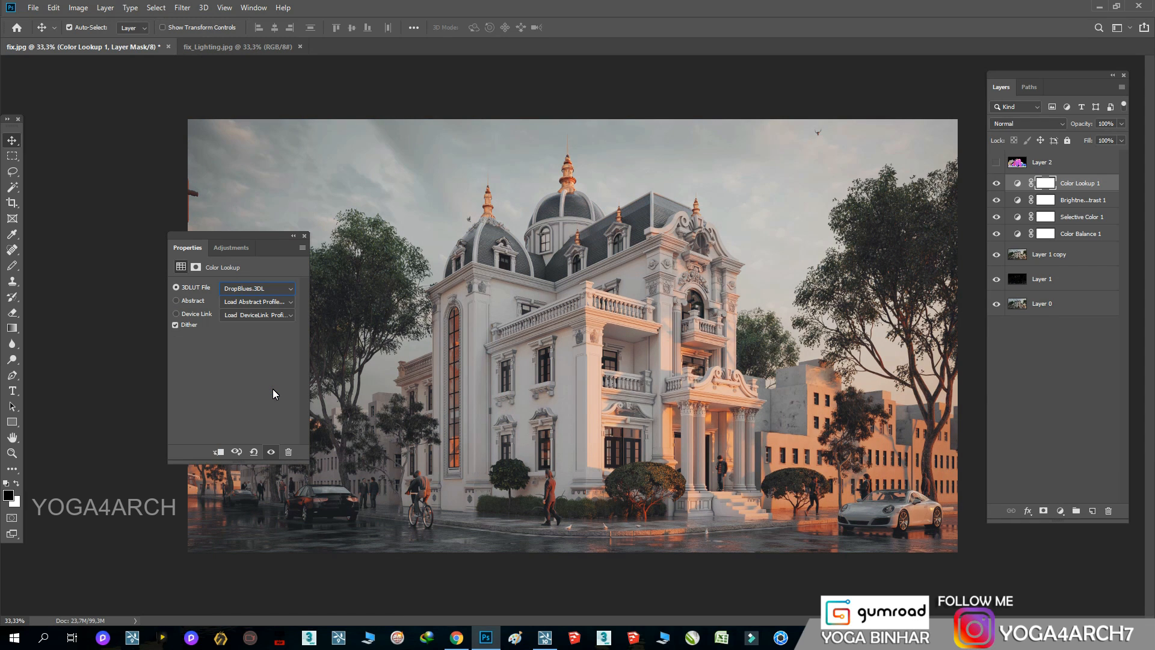
pyautogui.click(304, 236)
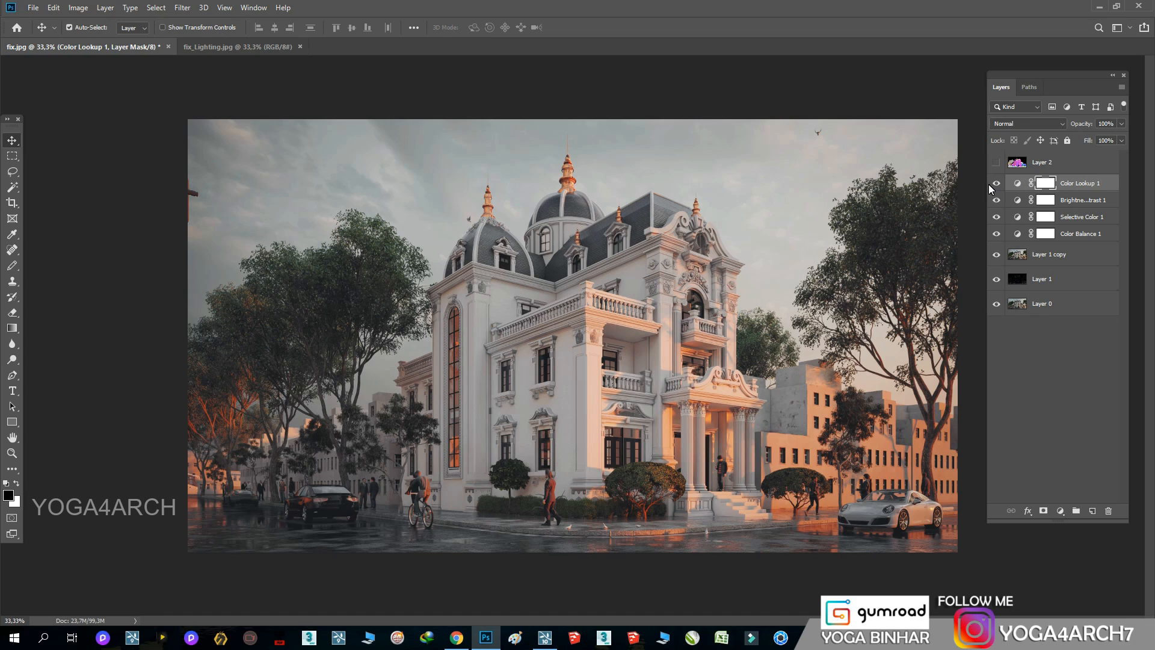
pyautogui.click(996, 183)
pyautogui.click(997, 184)
# Step: Set the Color Lookup layer's opacity to 52% and compare the image with and without the Brightness/Contrast adjustment
pyautogui.hotkey('ctrl', '+')
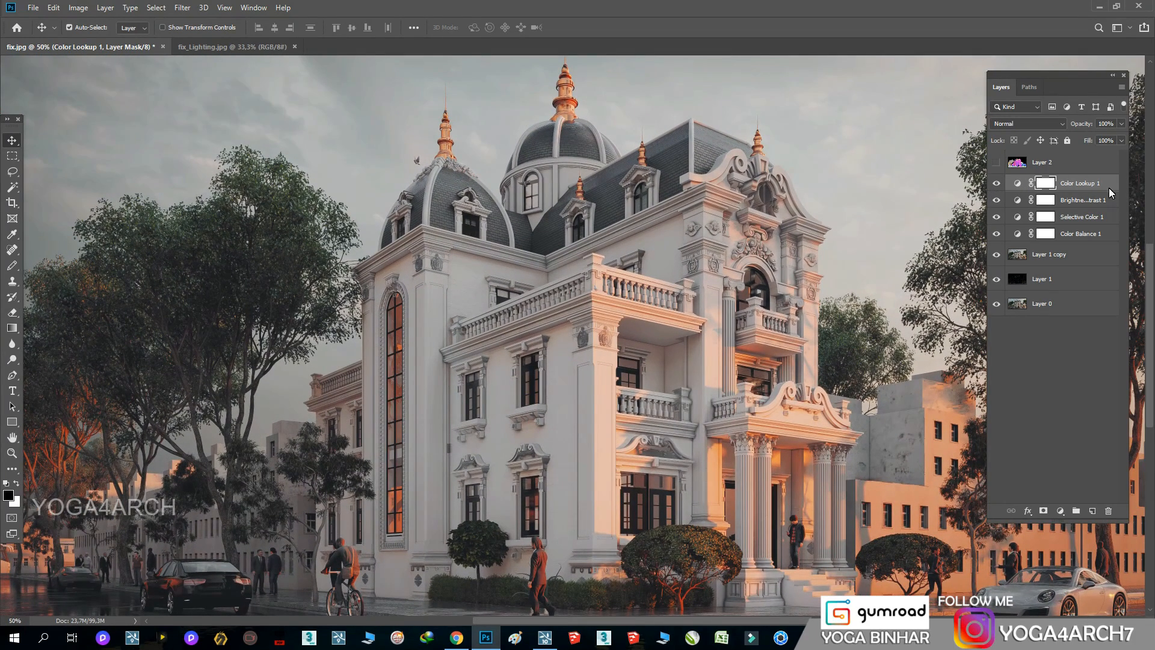
pyautogui.click(1122, 123)
pyautogui.moveTo(1118, 138); pyautogui.dragTo(1094, 139)
pyautogui.hotkey('ctrl', '-')
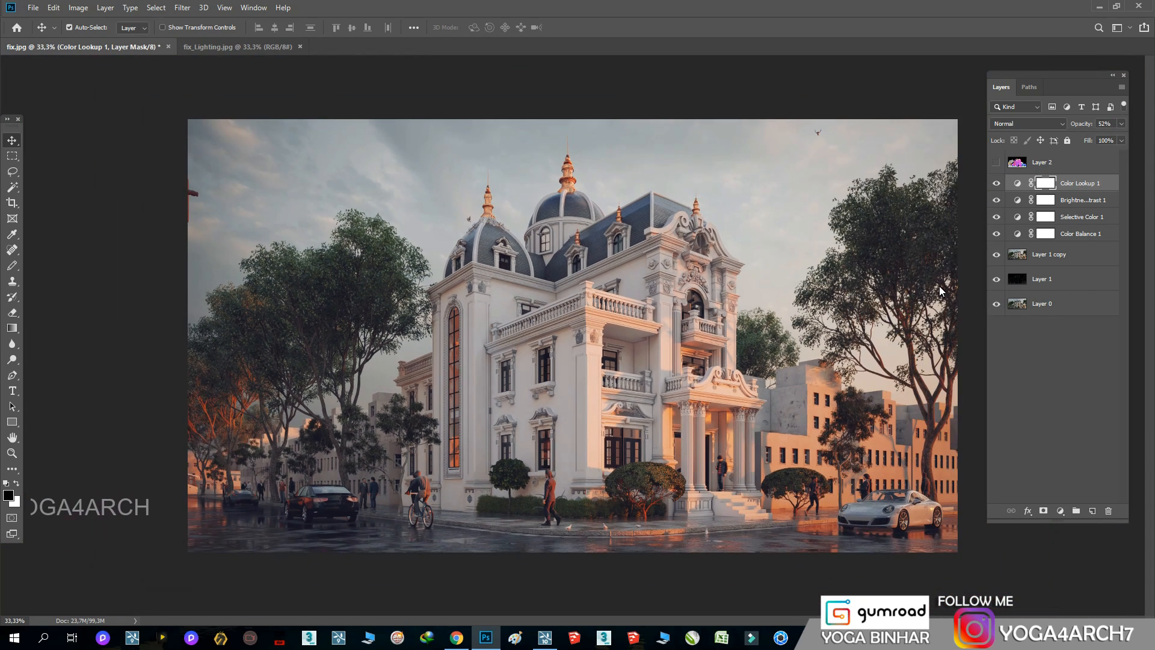
pyautogui.click(1084, 201)
pyautogui.click(999, 201)
pyautogui.click(999, 201)
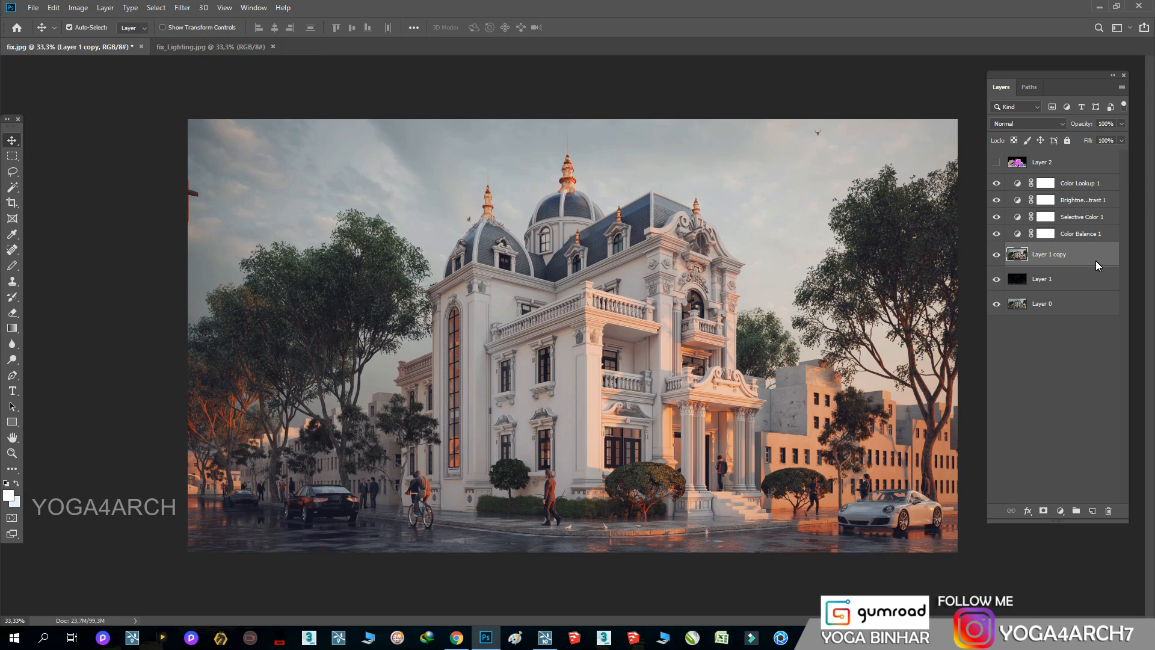
# Step: Duplicate Layer 1 copy and set the duplicate to Soft Light blending at 10% opacity
pyautogui.moveTo(1096, 261); pyautogui.dragTo(1093, 510)
pyautogui.click(1026, 124)
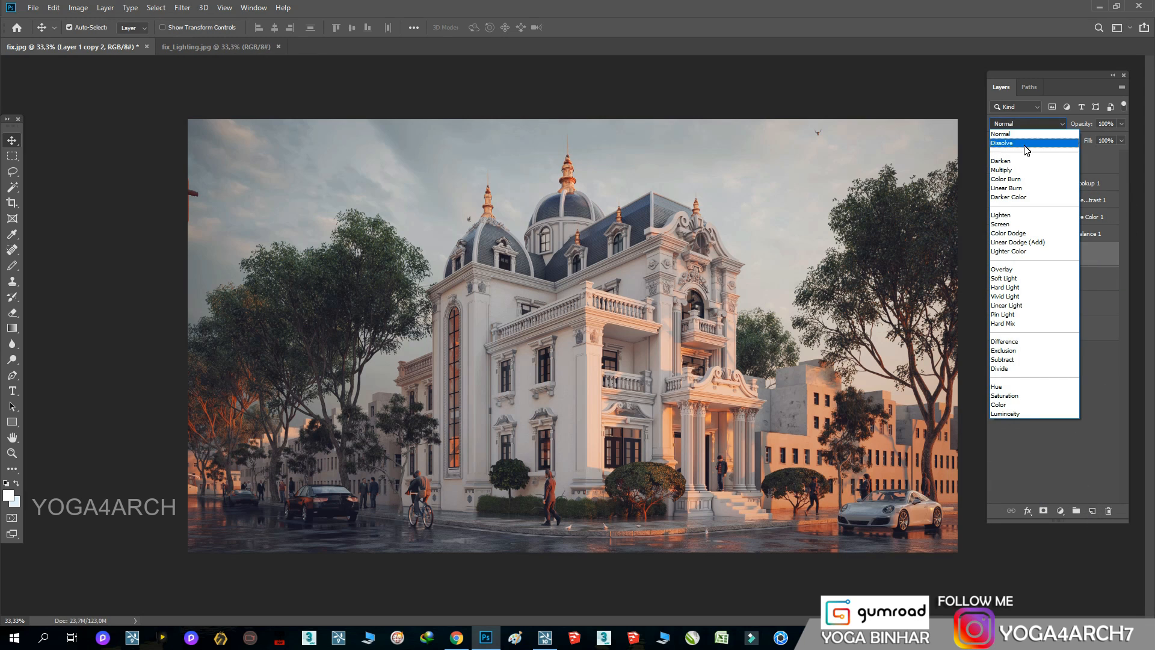
pyautogui.click(1027, 279)
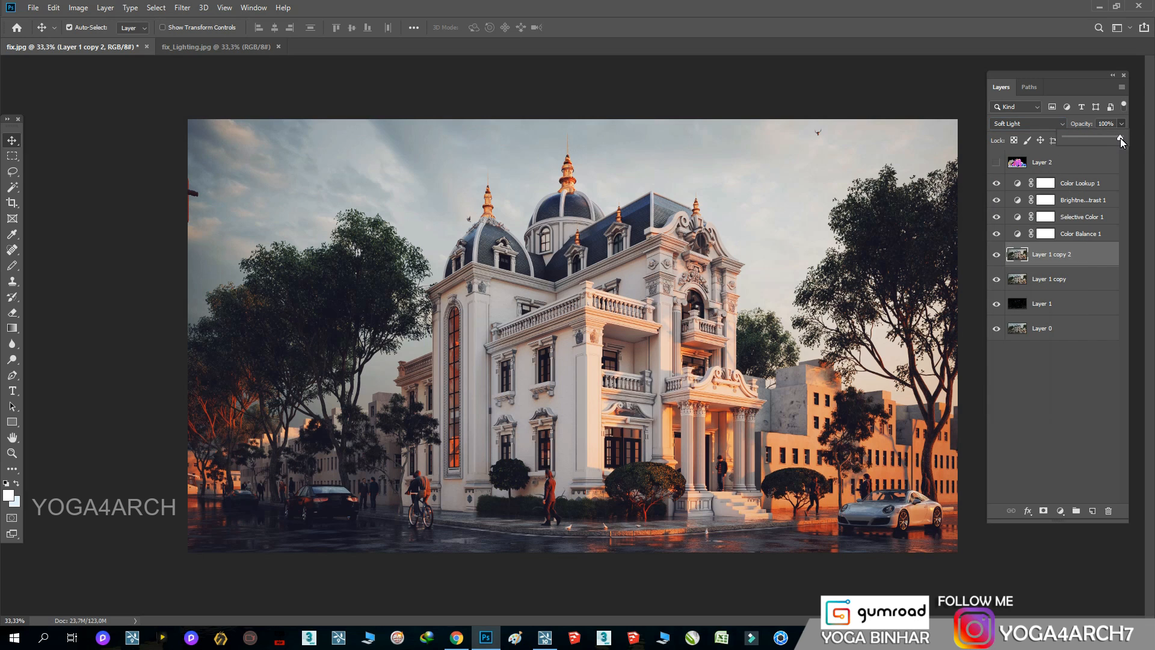
pyautogui.moveTo(1120, 138); pyautogui.dragTo(1035, 136)
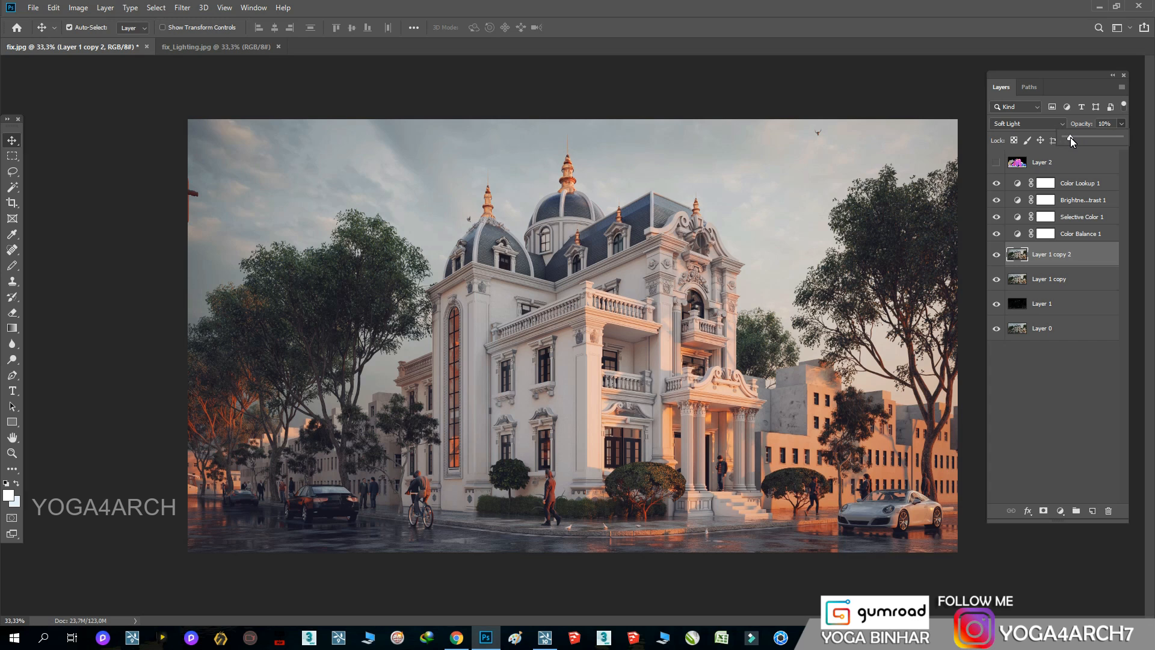
# Step: Set the Brightness/Contrast layer's opacity to 47% and check the villa's details up close
pyautogui.click(1103, 198)
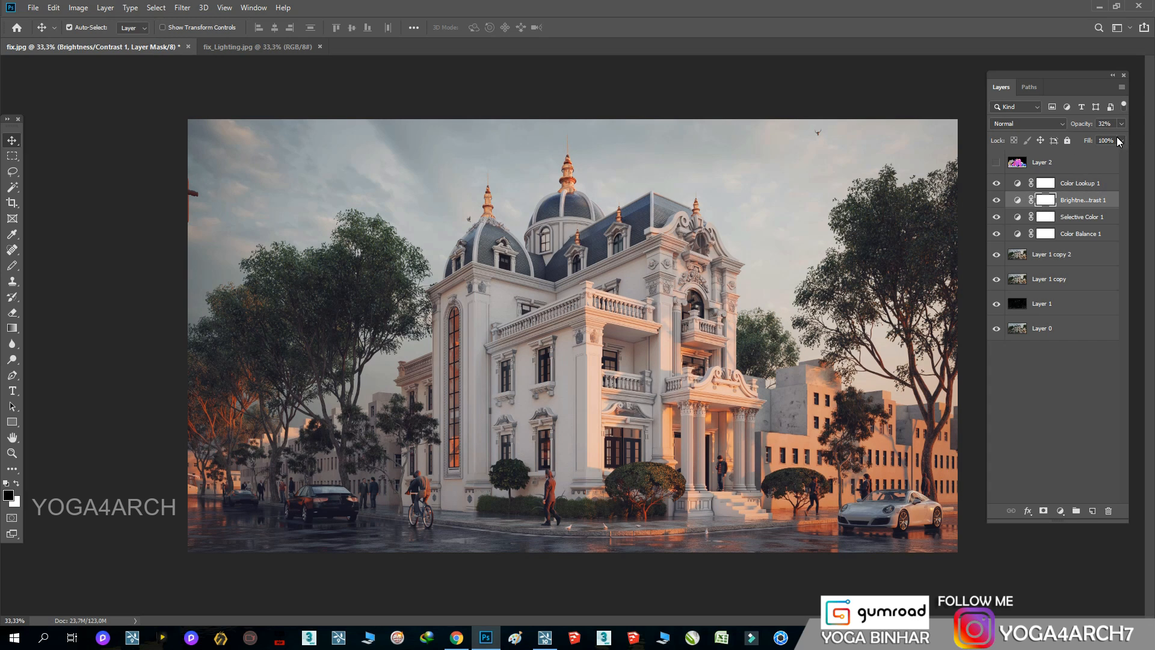
pyautogui.click(1122, 124)
pyautogui.moveTo(1085, 136); pyautogui.dragTo(1090, 136)
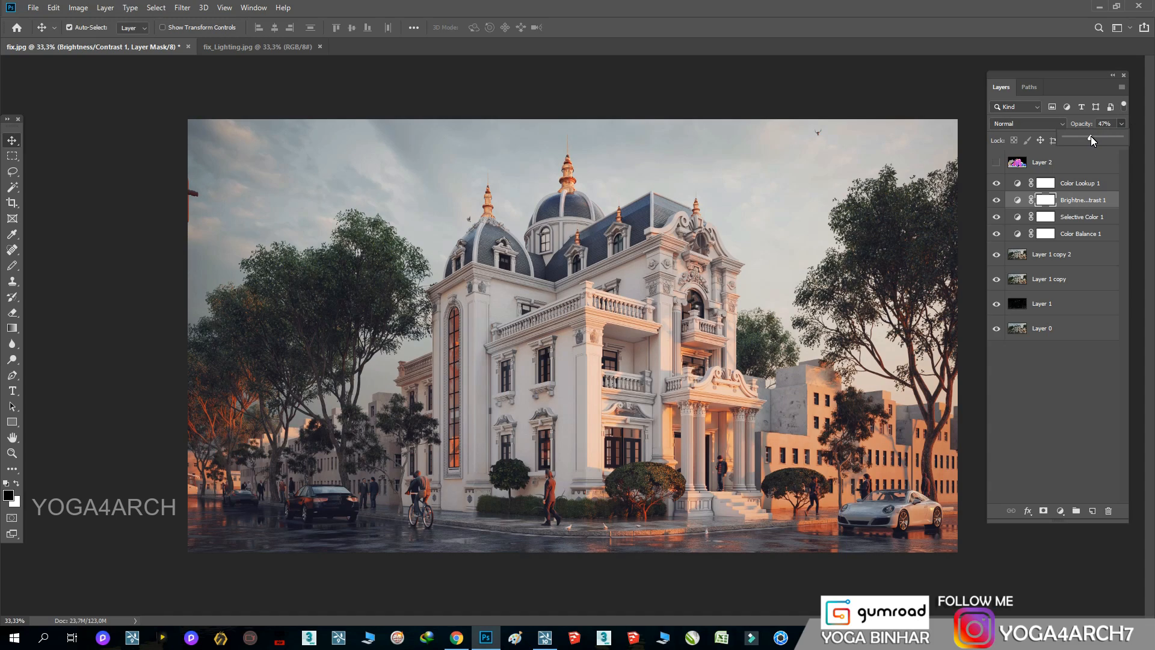
pyautogui.hotkey('ctrl', '+')
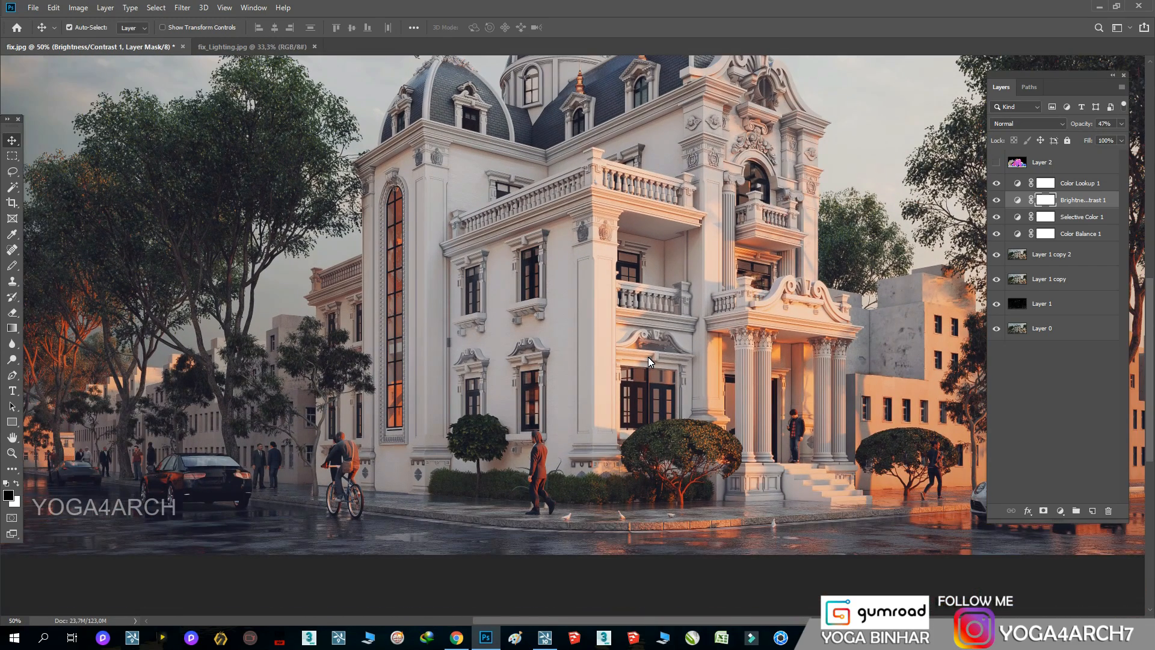
pyautogui.scroll(3, 649, 356)
pyautogui.hotkey('ctrl', '-')
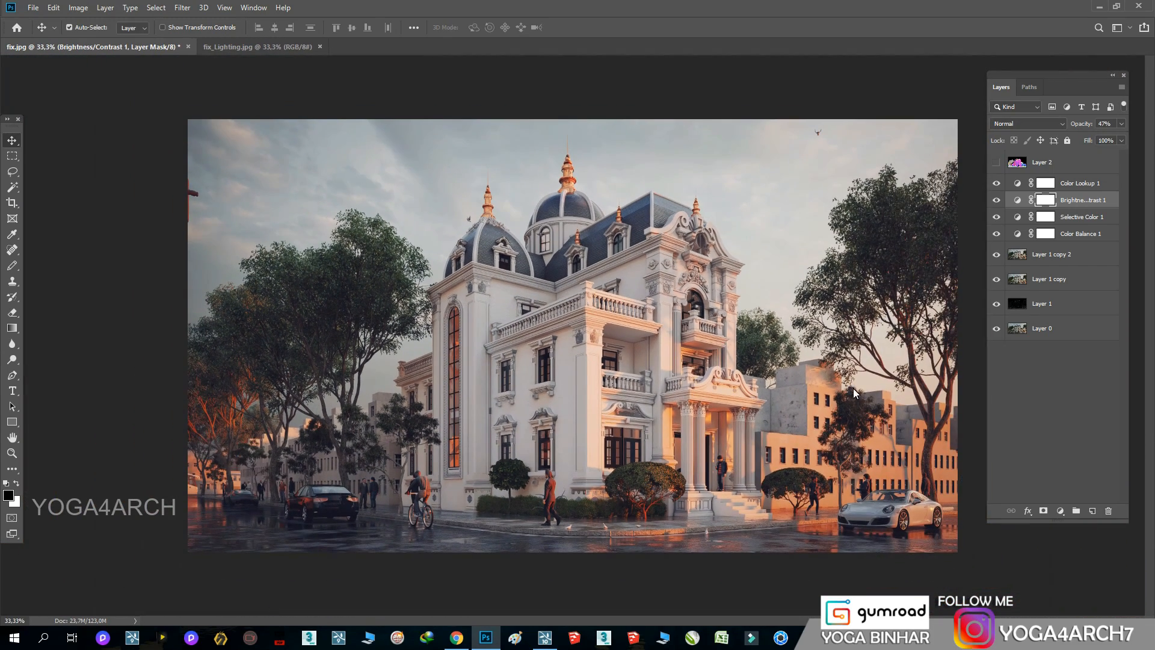
# Step: Save the image under the name FINAL in JPEG format
pyautogui.click(33, 8)
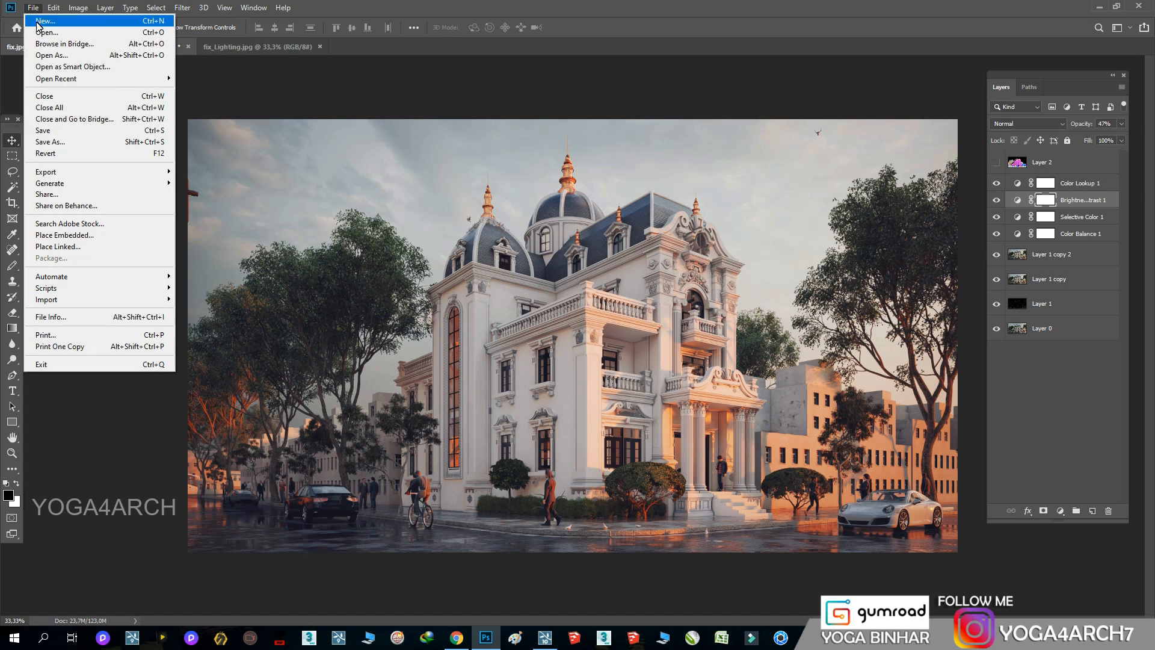
pyautogui.click(54, 141)
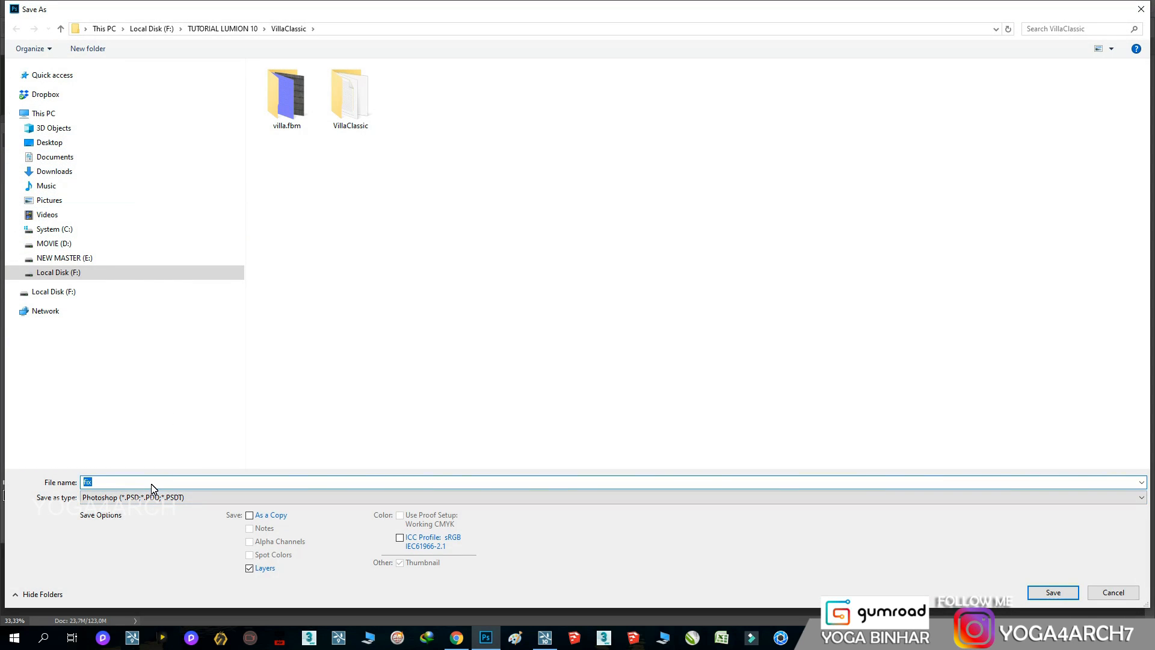
pyautogui.write('FINAL')
pyautogui.click(167, 499)
pyautogui.click(120, 376)
pyautogui.click(1053, 592)
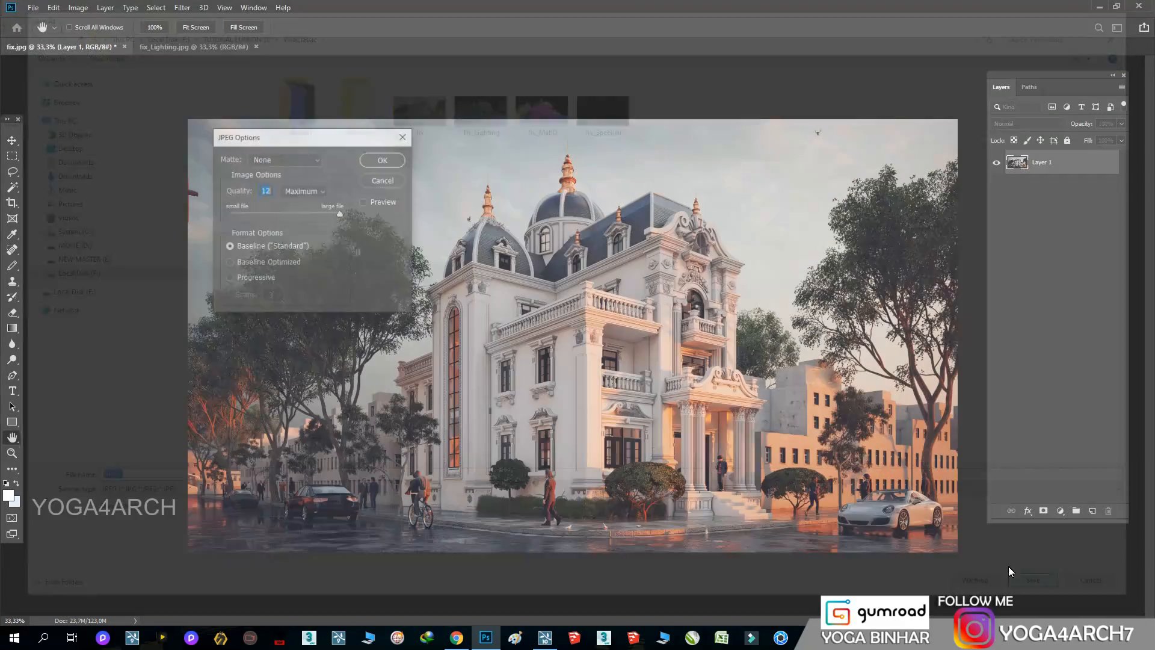